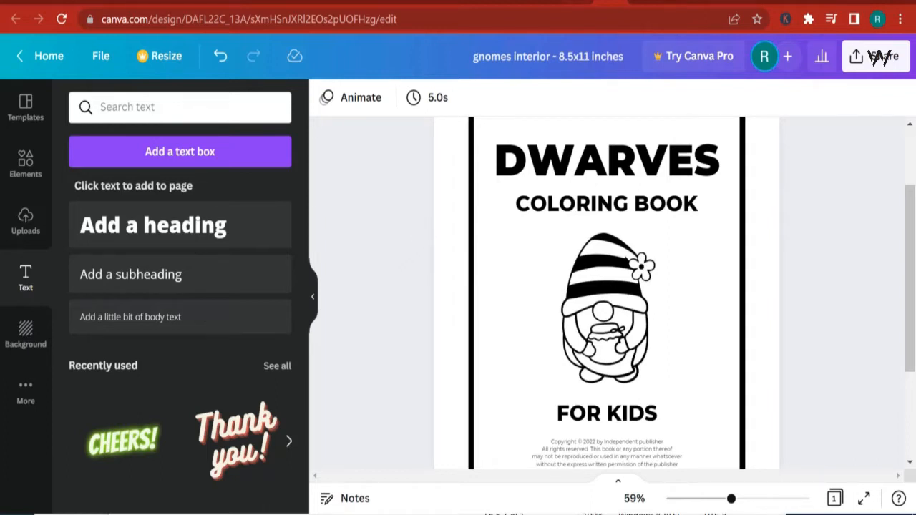
- Switch to the browser and examine the Bee Gnomes Digital Stamps, Coloring Page product on Creative Fabrica
left_click(417, 2)
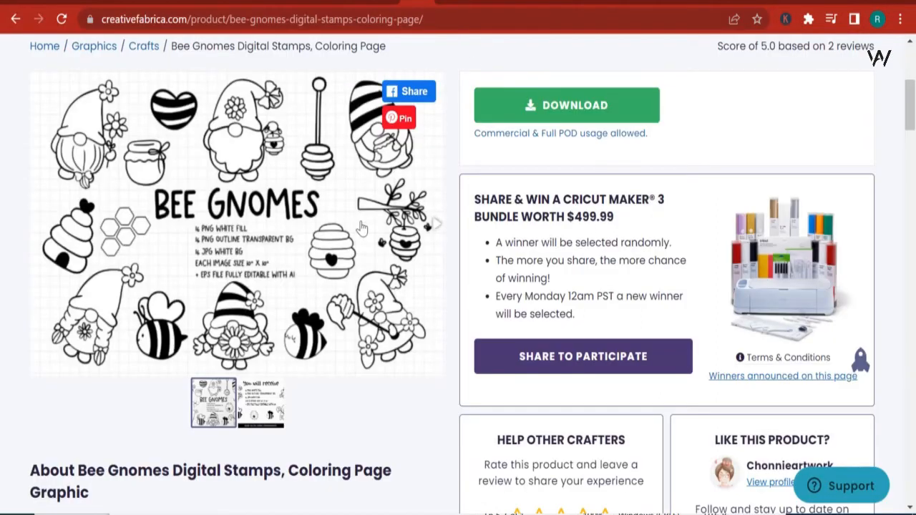
scroll(362, 228, "up", 5)
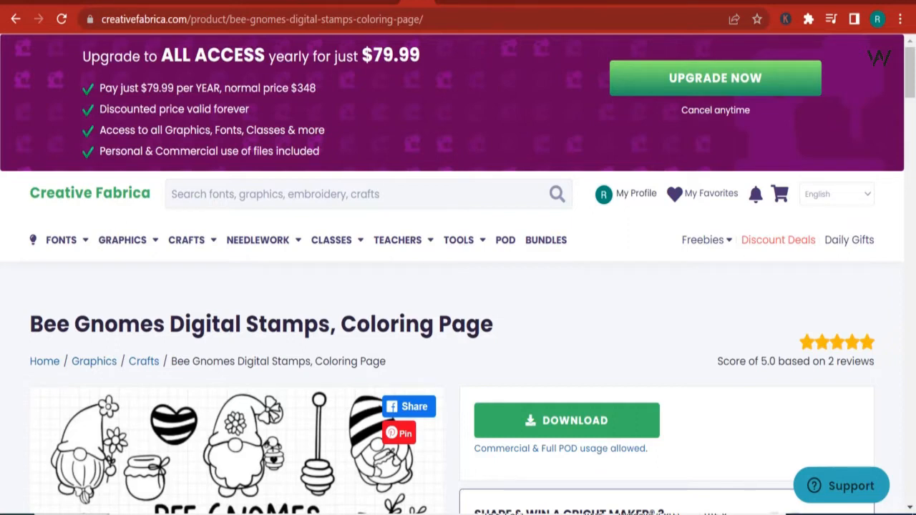
scroll(473, 390, "down", 2)
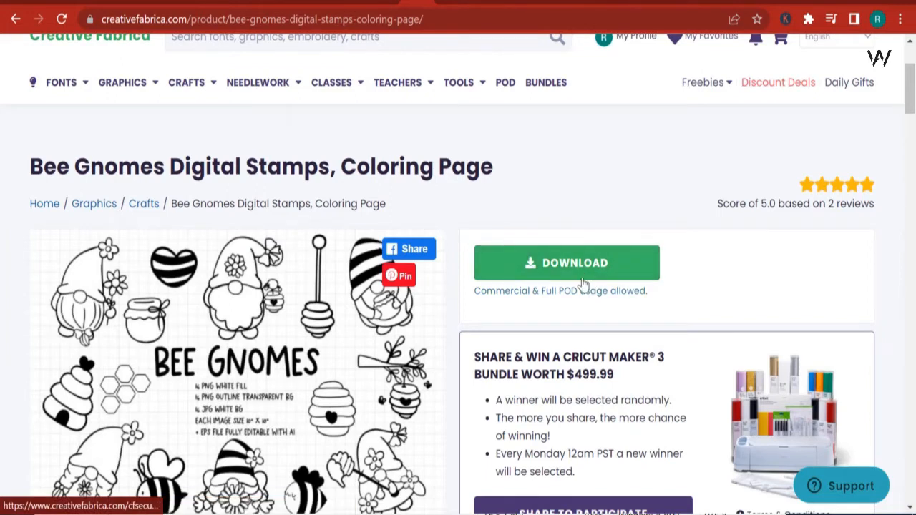
scroll(560, 267, "up", 2)
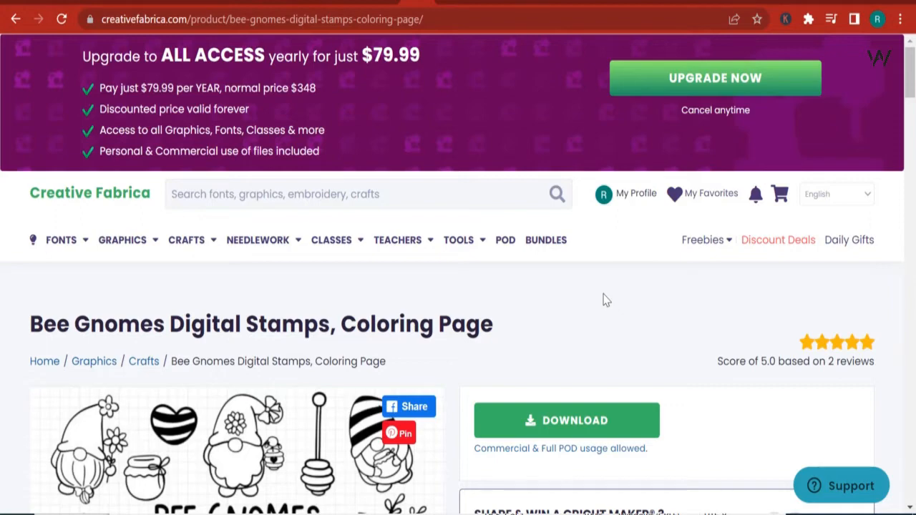
scroll(481, 159, "down", 8)
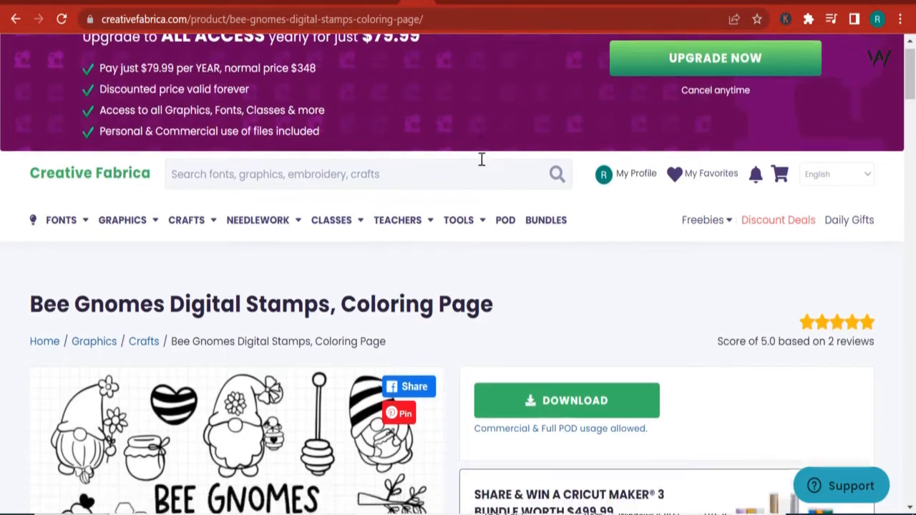
scroll(481, 166, "down", 7)
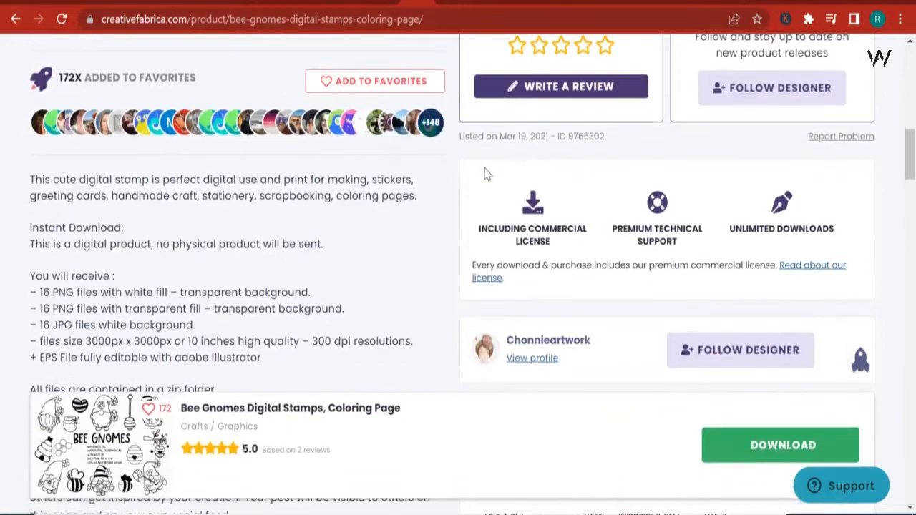
scroll(533, 161, "up", 9)
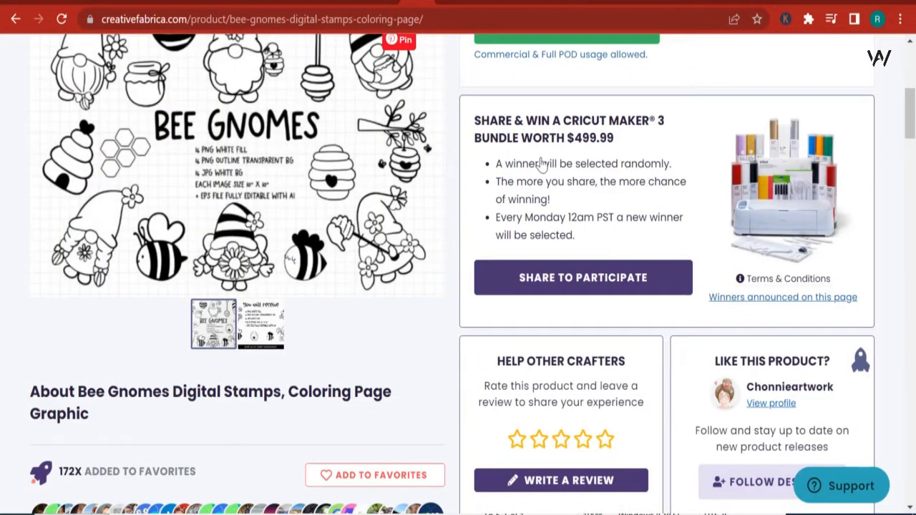
scroll(658, 151, "up", 6)
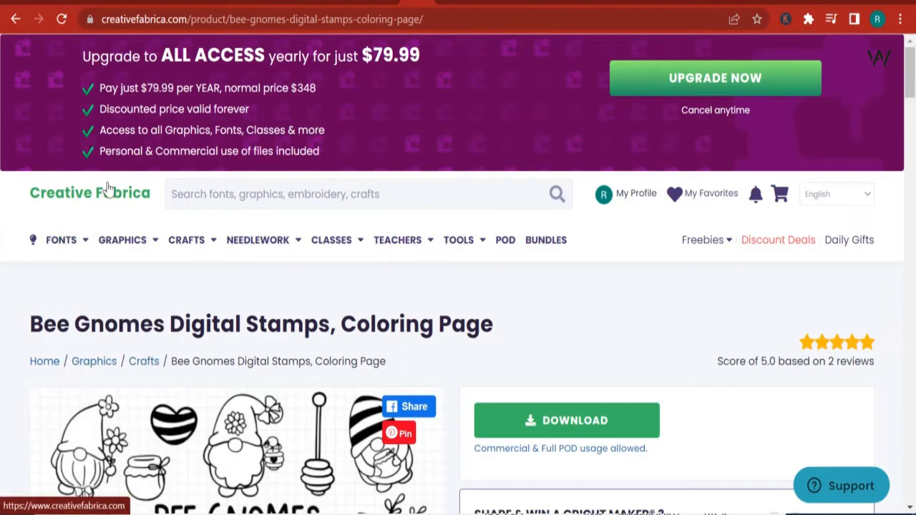
- Select and copy the product title "Bee Gnomes Digital Stamps, Coloring Page"
double_click(290, 323)
left_click(286, 284)
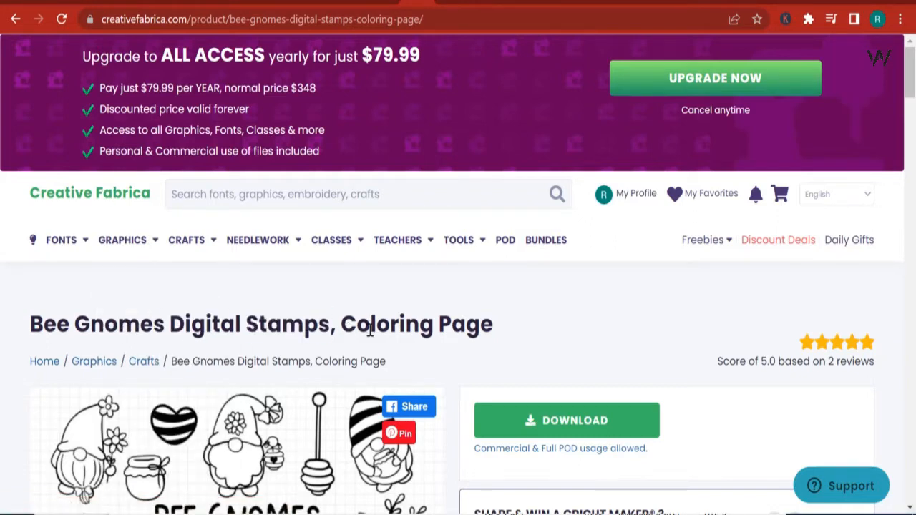
triple_click(383, 320)
right_click(384, 320)
left_click(444, 332)
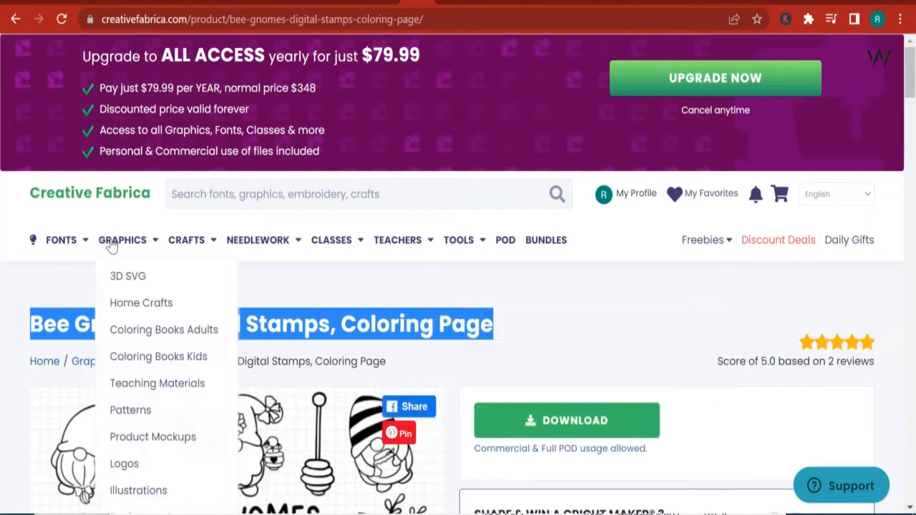
- Go to the Creative Fabrica home page, search for the copied product title, and open the Bee Gnomes result
left_click(106, 196)
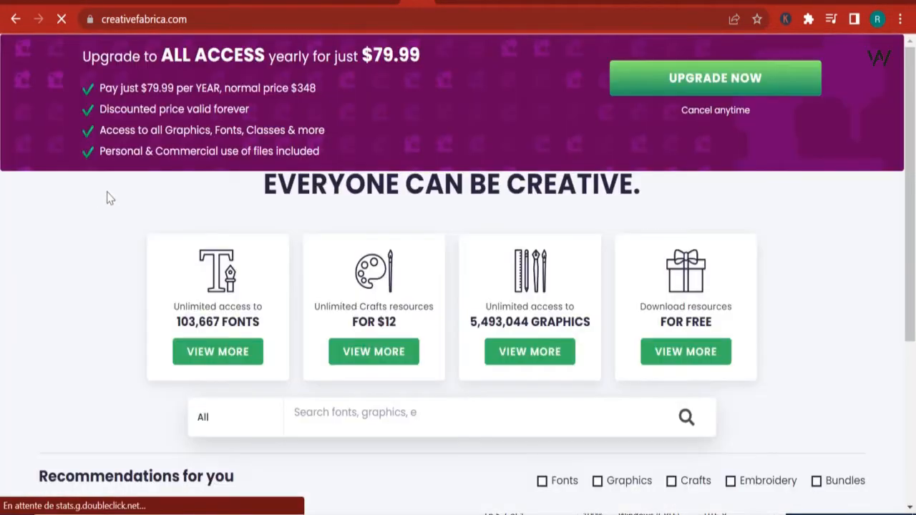
scroll(362, 322, "down", 4)
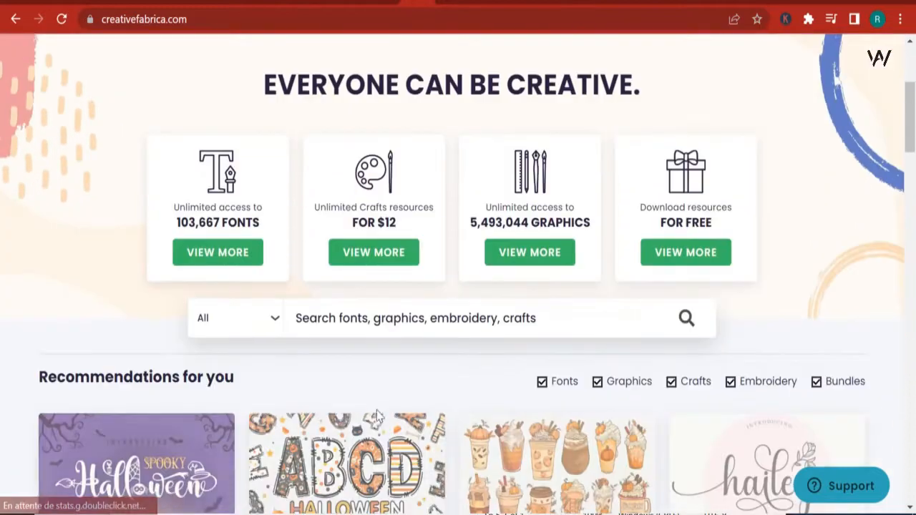
scroll(404, 354, "up", 4)
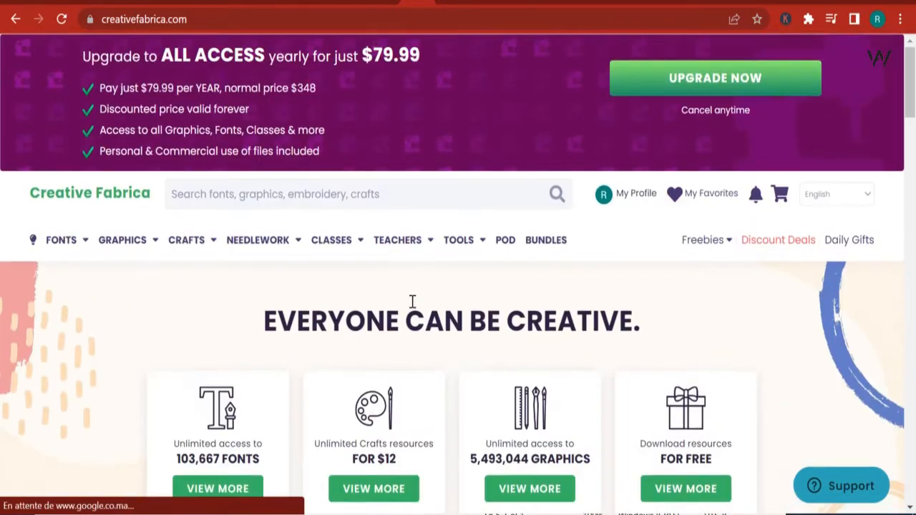
right_click(308, 197)
left_click(346, 317)
key("Return")
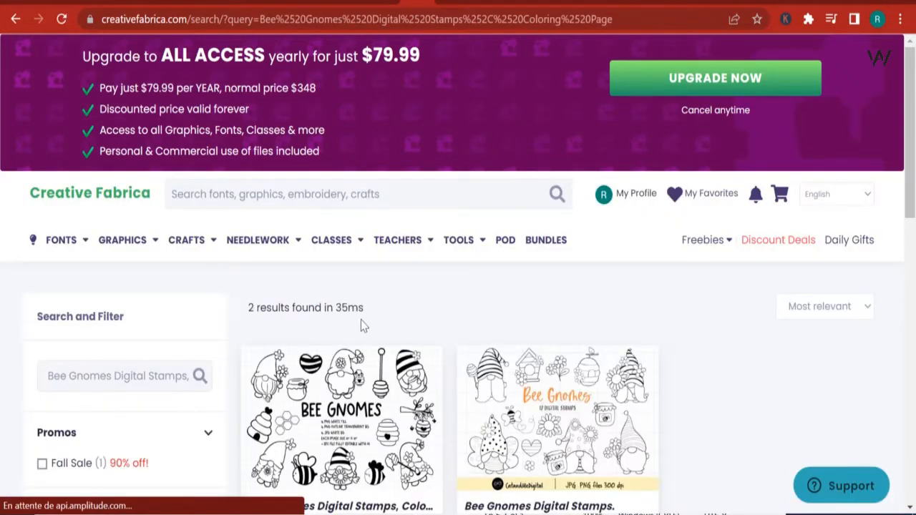
scroll(361, 323, "down", 2)
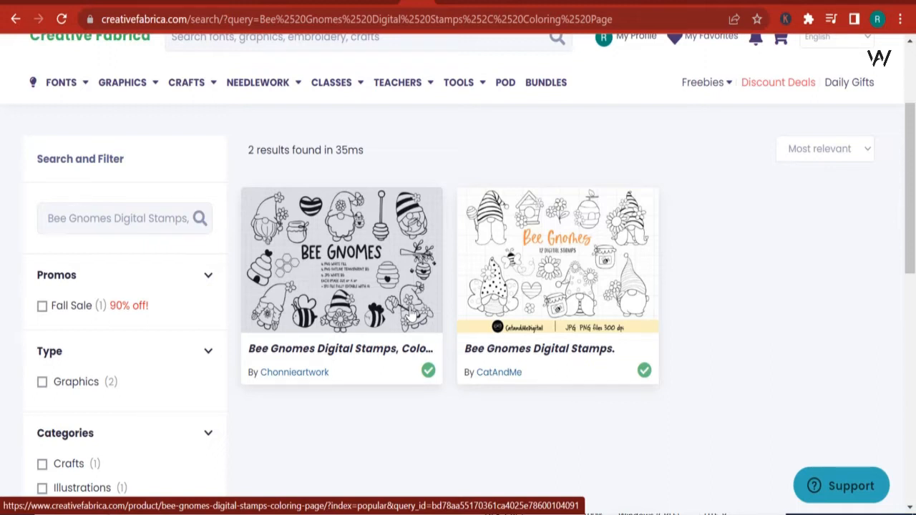
left_click(331, 297)
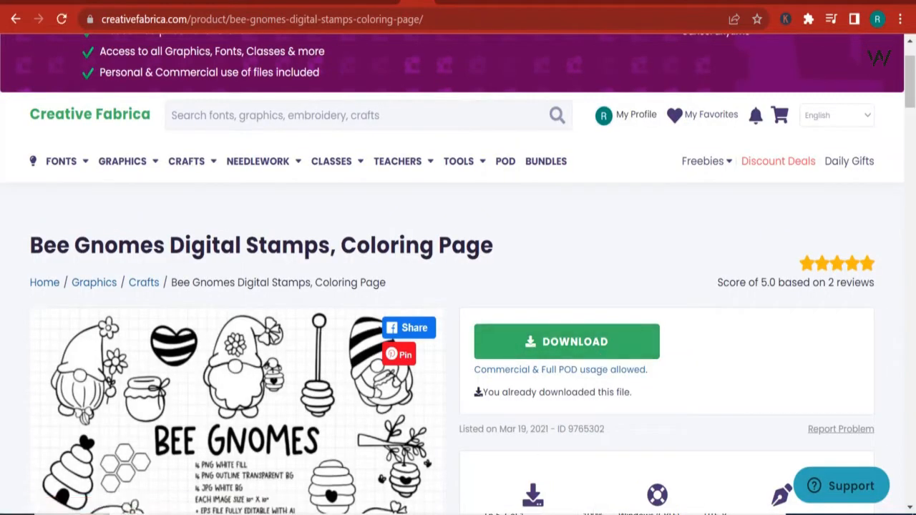
- Switch to File Explorer, open the DIGITAL STAMPS folder in Téléchargements, and open JPG-01
mouse_move(405, 514)
left_click(469, 480)
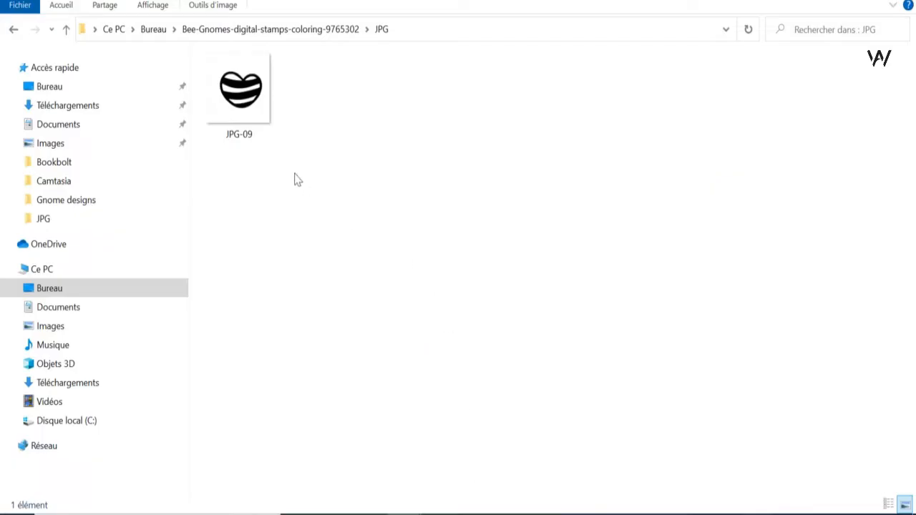
left_click(67, 105)
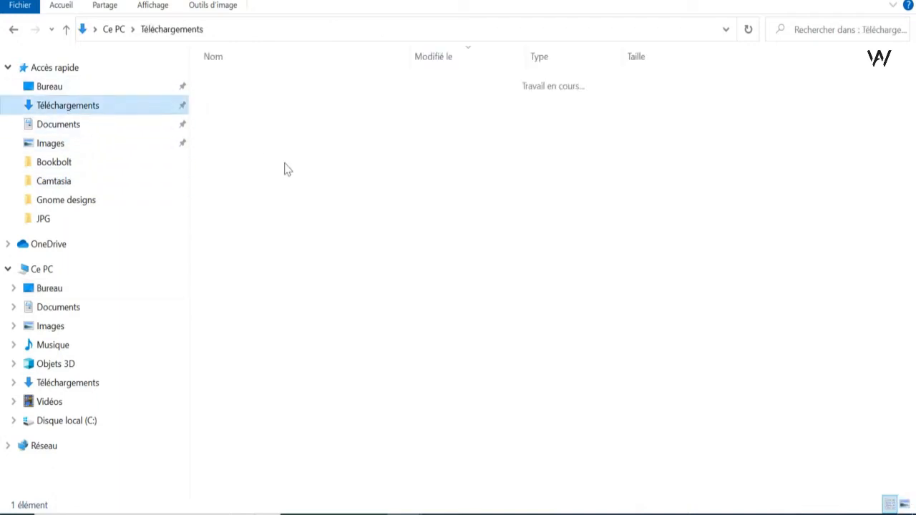
double_click(275, 303)
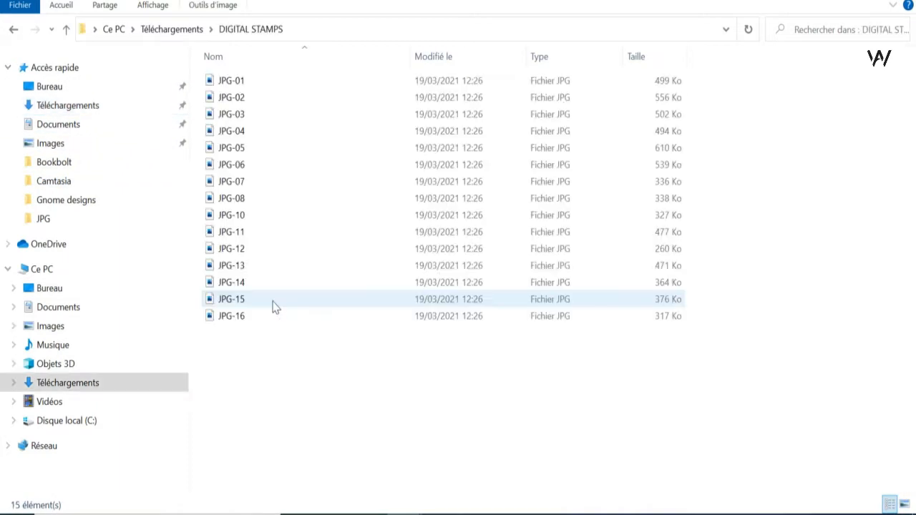
double_click(257, 83)
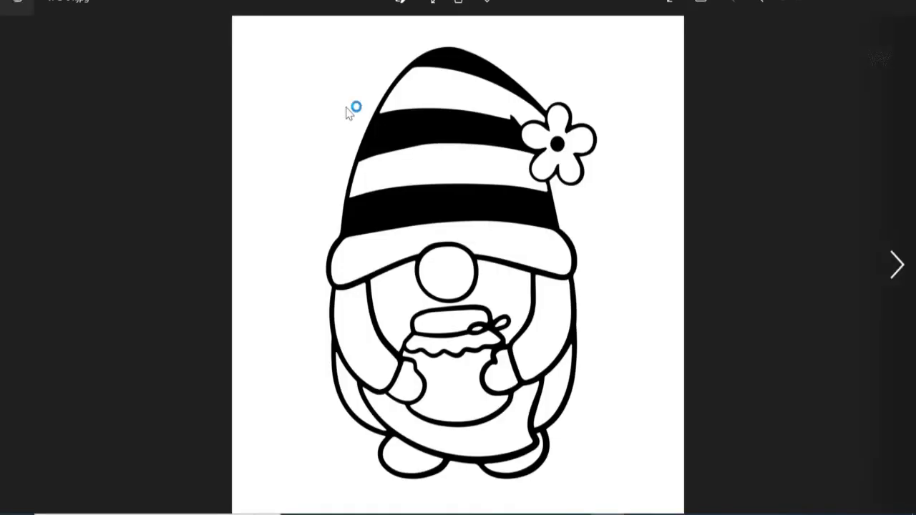
- Browse through the gnome stamp images in the photo viewer, then close it
key("Right")
key("Right")
key("Right")
key("Right")
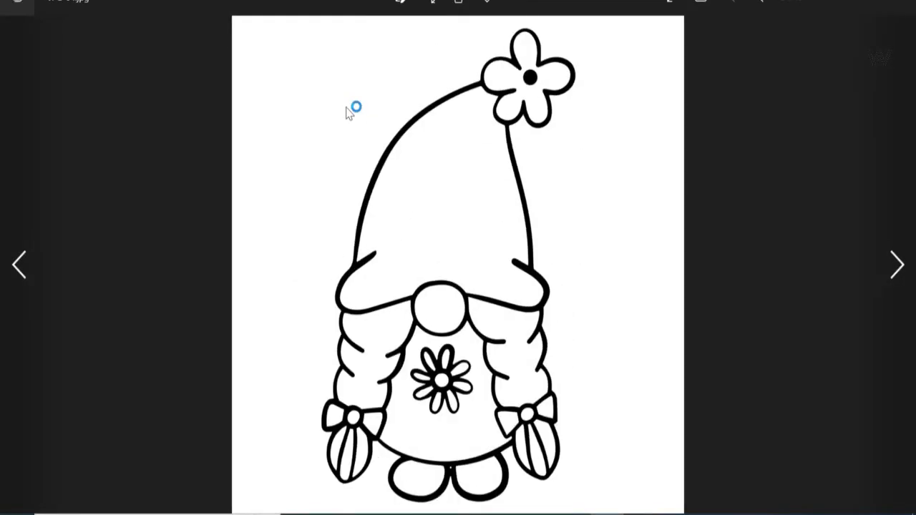
key("Right")
key("Right")
key("Right")
key("Right")
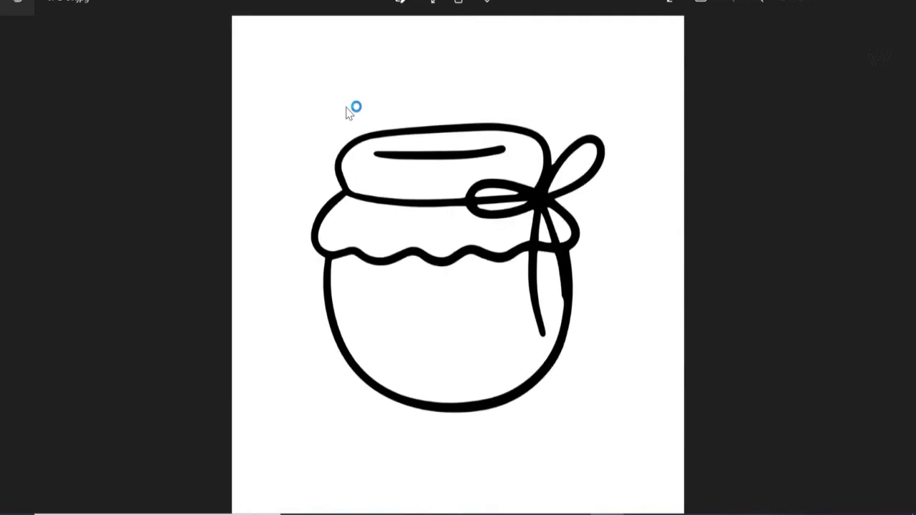
key("Right")
key("Right")
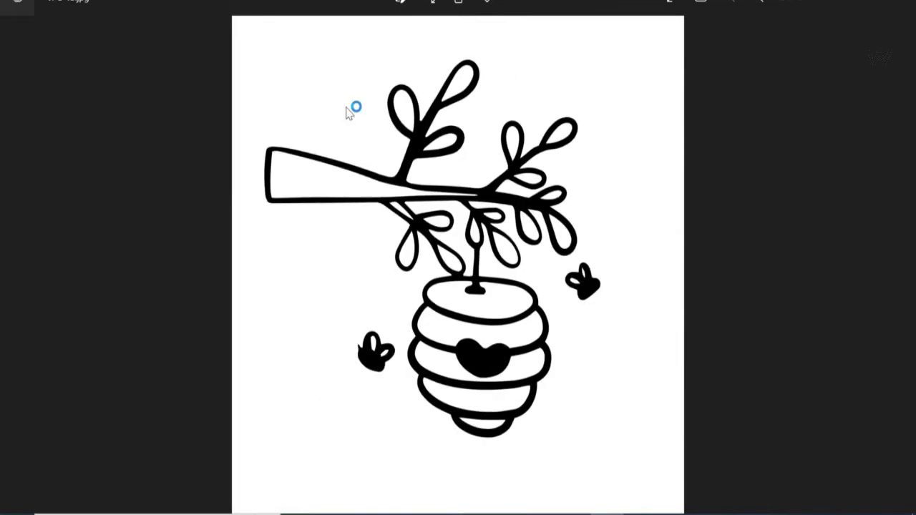
key("Right")
key("Right")
key("Right")
key("Right")
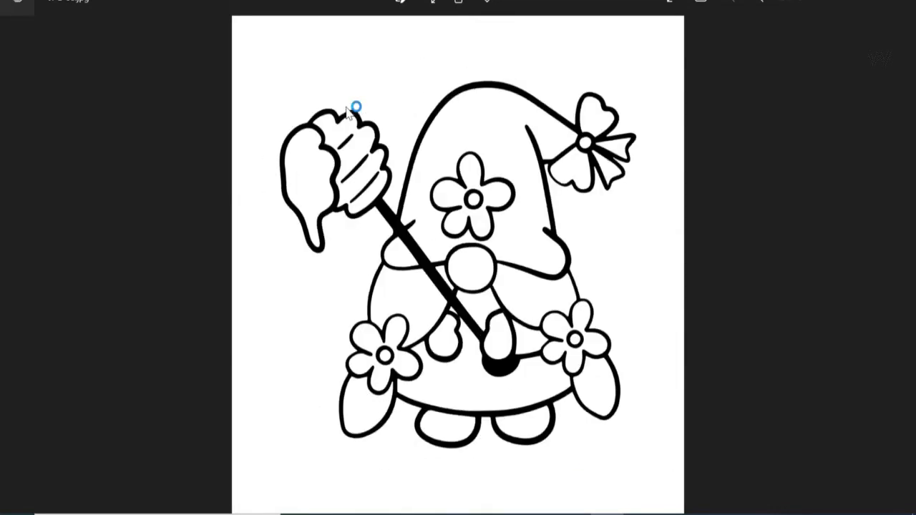
key("Right")
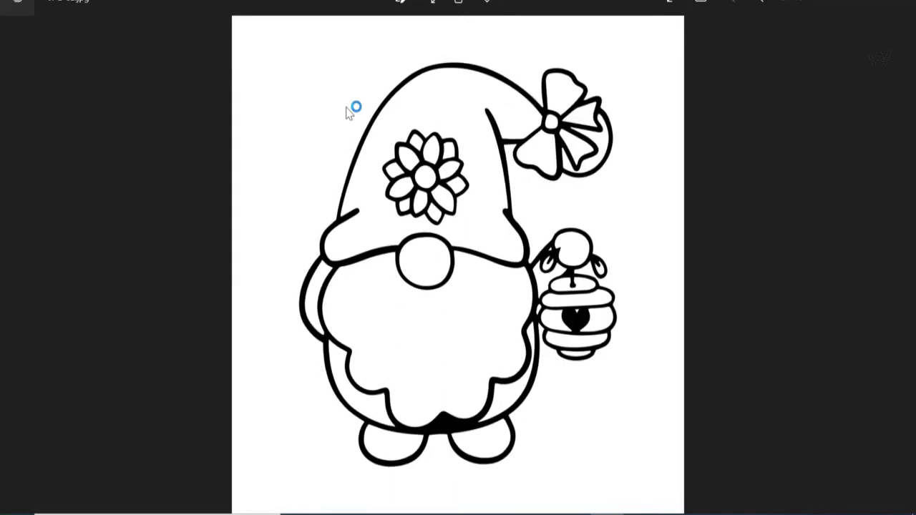
key("Right")
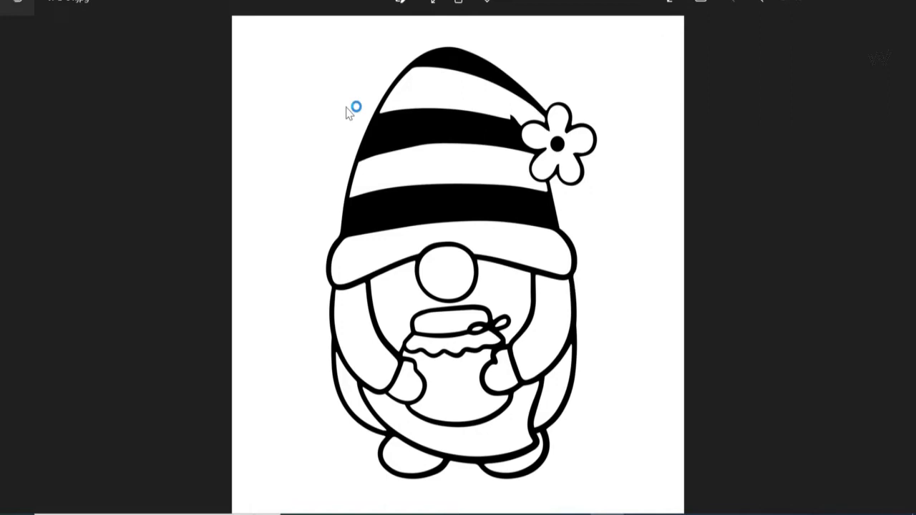
left_click(900, 2)
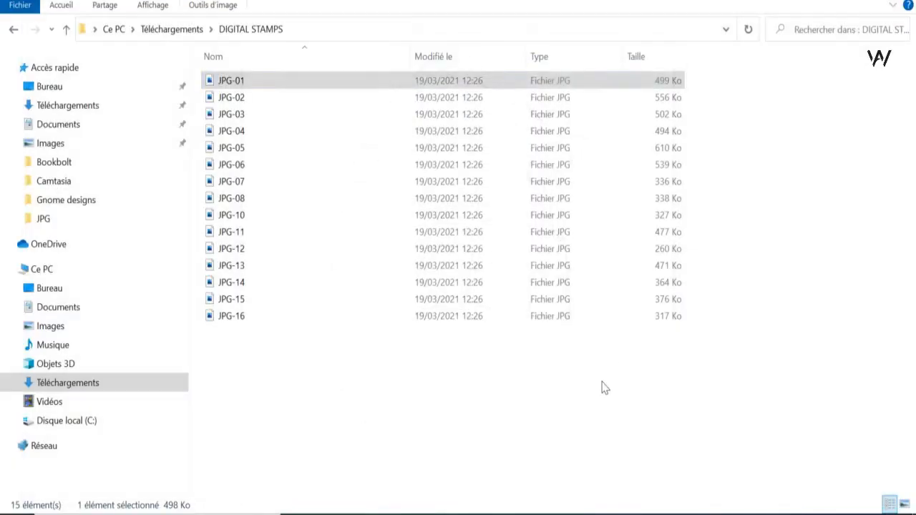
- Switch to Canva and create a new custom-size design of 8.5 by 11 inches
left_click(516, 514)
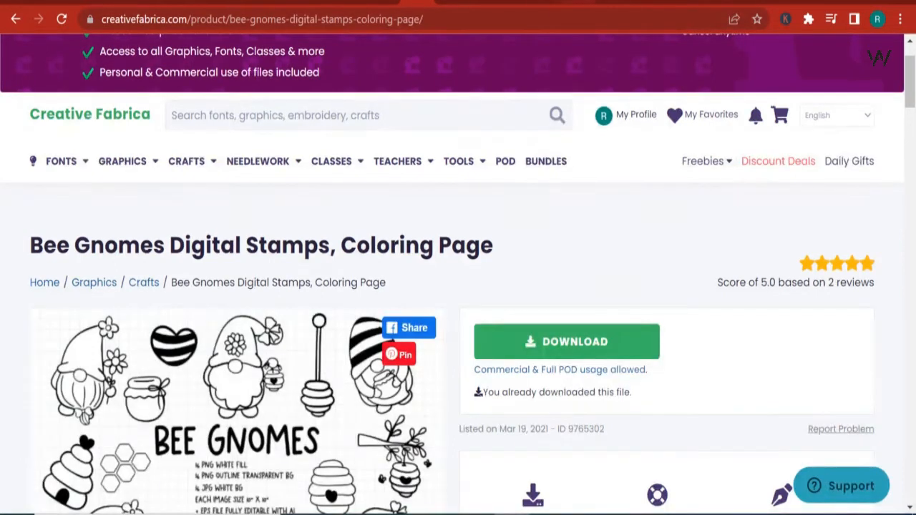
left_click(574, 2)
left_click(811, 120)
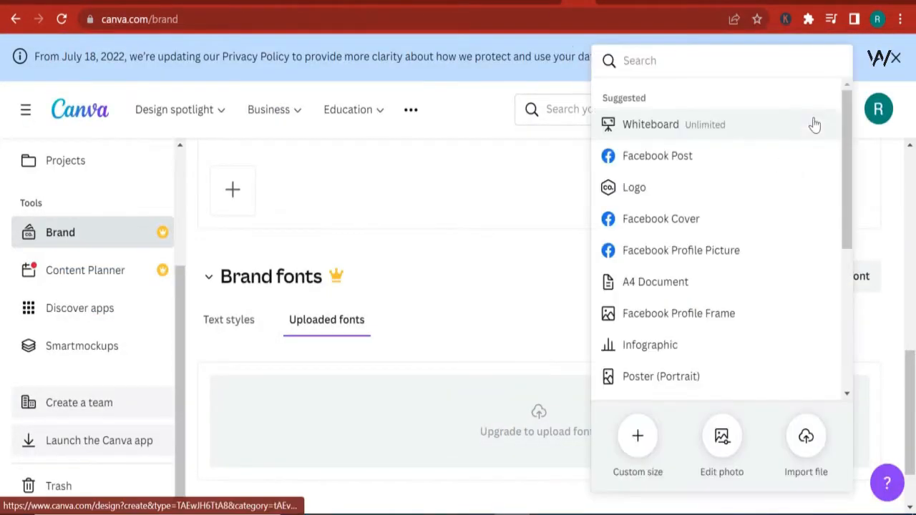
left_click(639, 443)
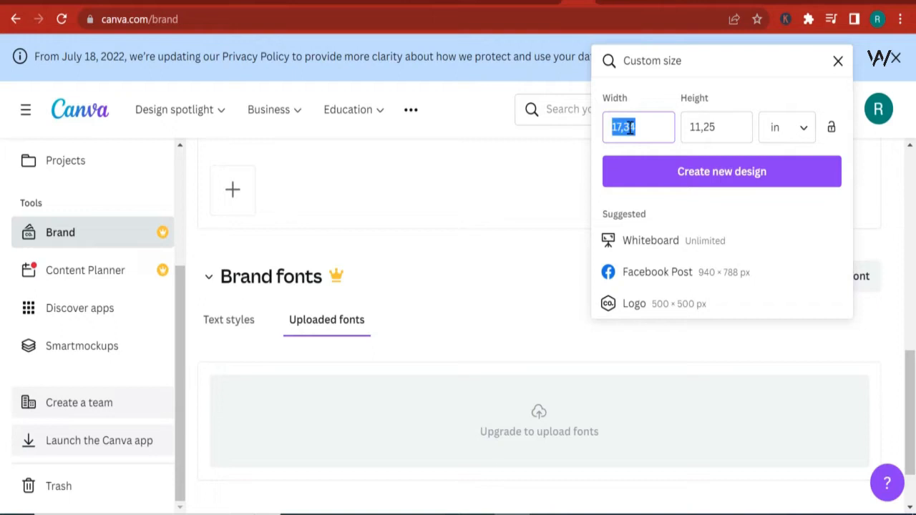
type("8.5")
left_click(702, 127)
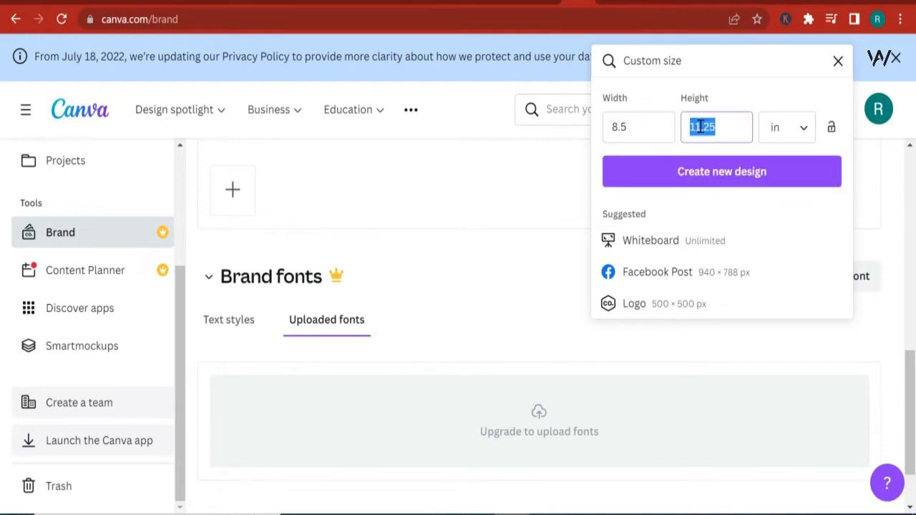
type("11")
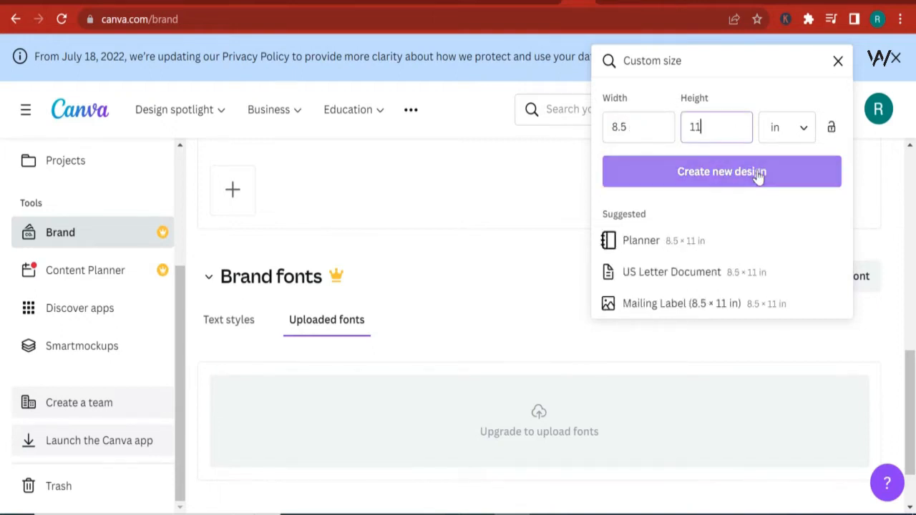
left_click(759, 174)
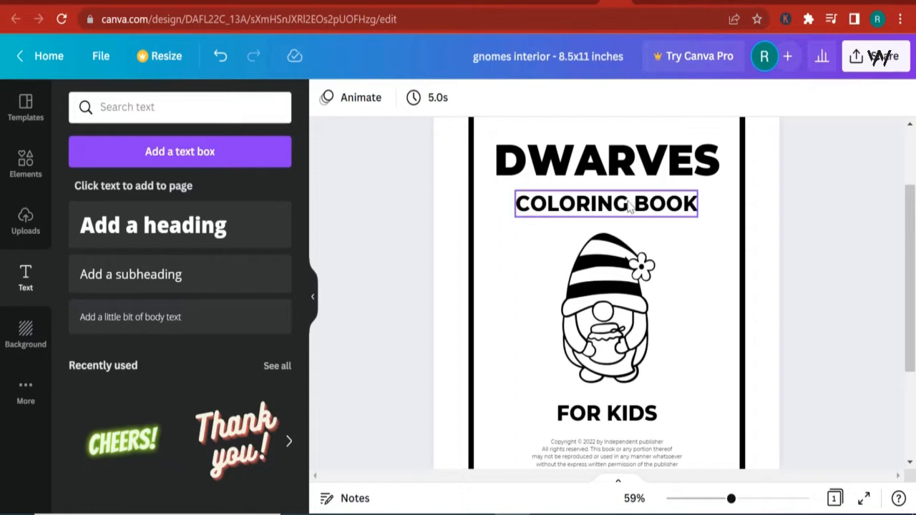
- Add a heading to the blank page and set its font to Montserrat Extra-Bold
scroll(627, 205, "up", 2)
scroll(642, 207, "down", 2)
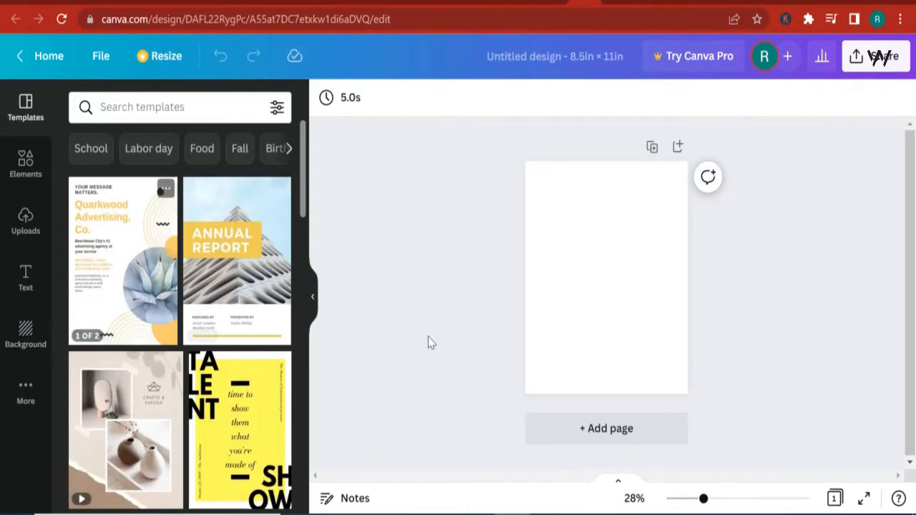
left_click_drag(703, 499, 719, 499)
scroll(694, 383, "down", 1)
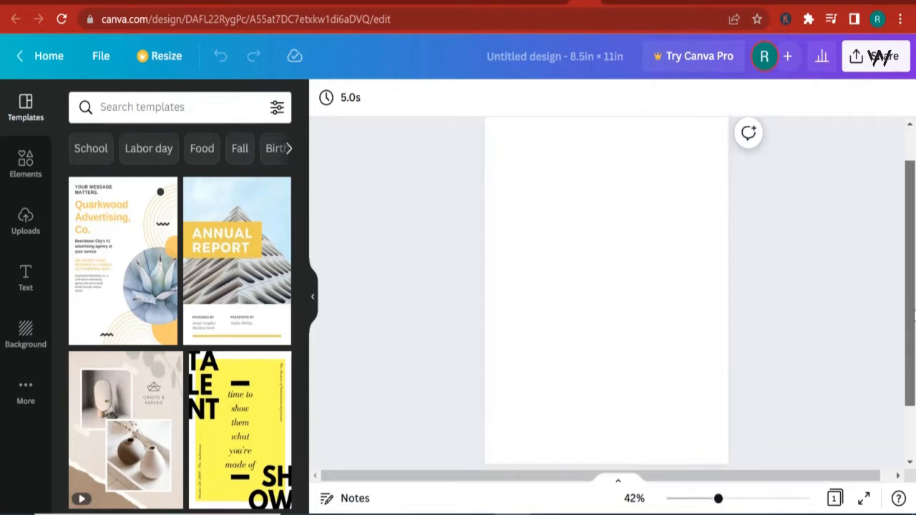
left_click(27, 276)
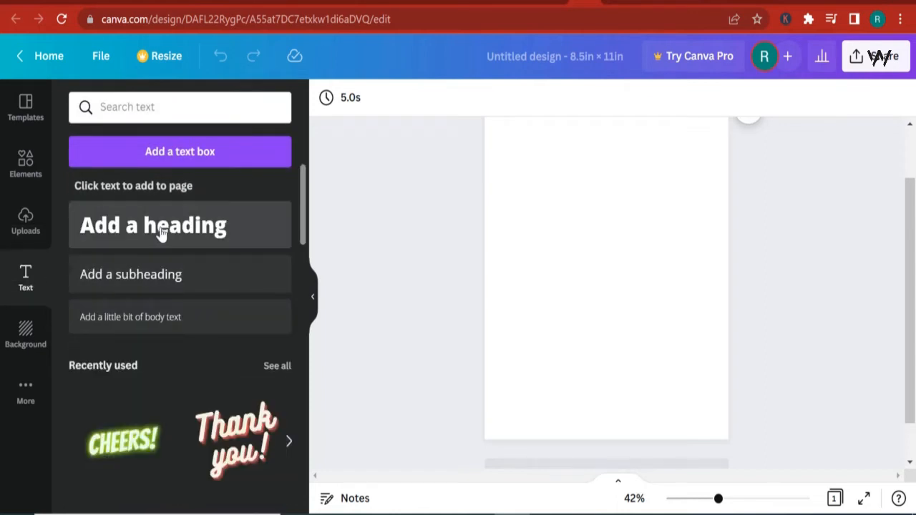
left_click(160, 231)
left_click(379, 109)
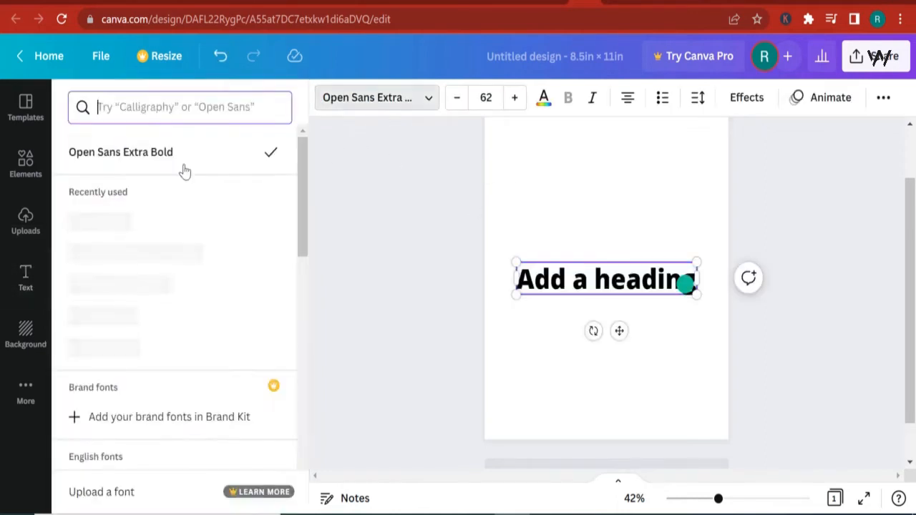
left_click(110, 223)
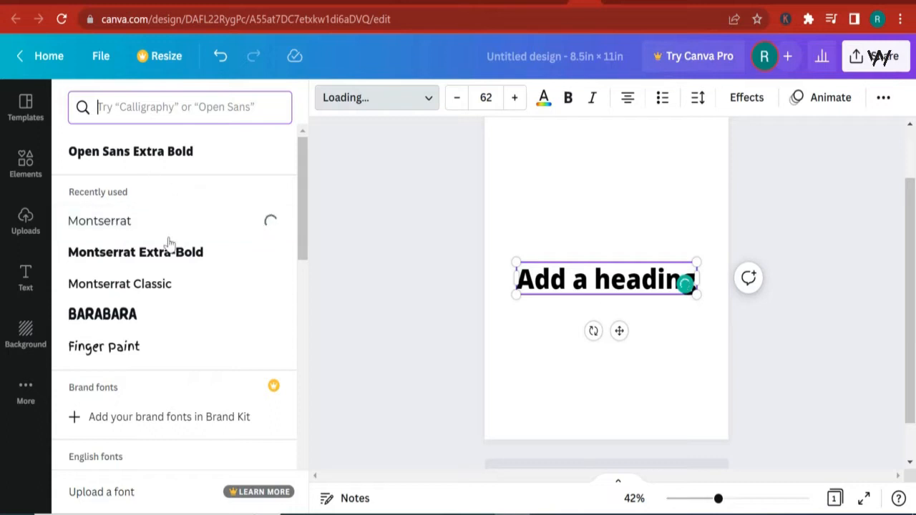
left_click(142, 260)
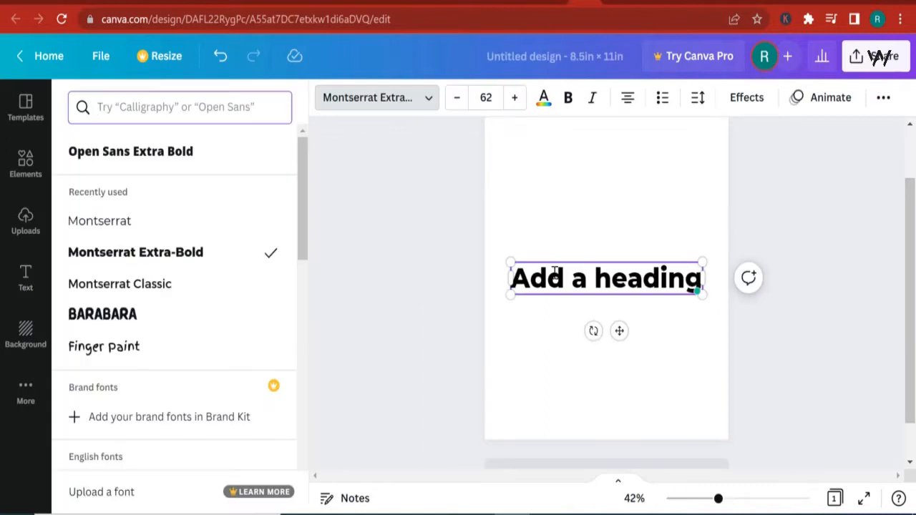
- Replace the heading text with DWARVES and set its font size to 70
double_click(555, 273)
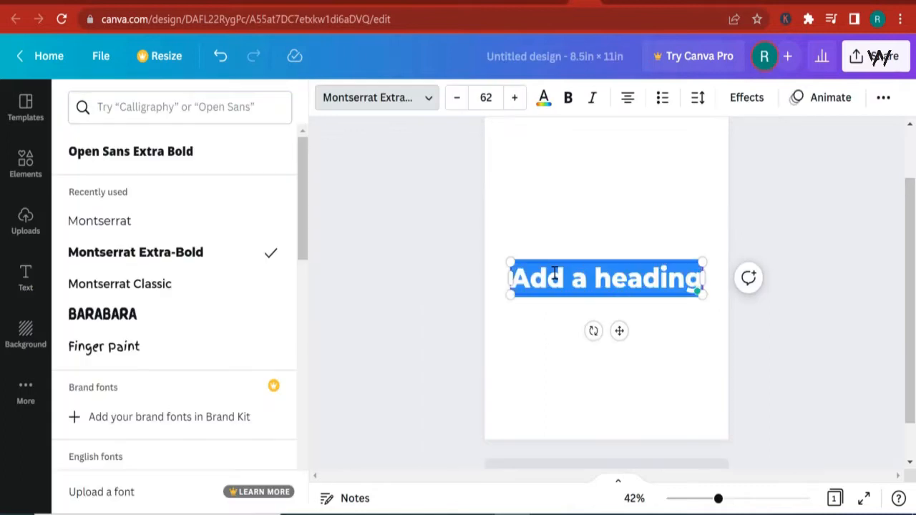
type("DWAR")
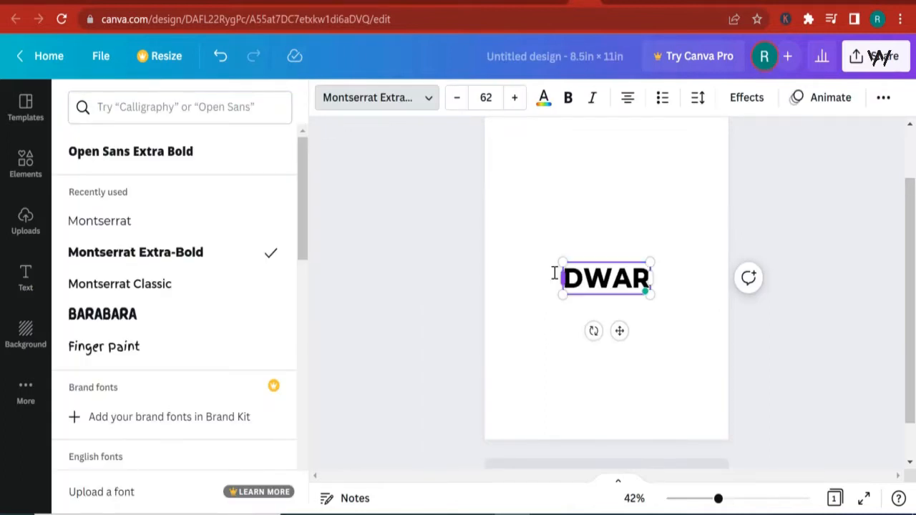
type("VES")
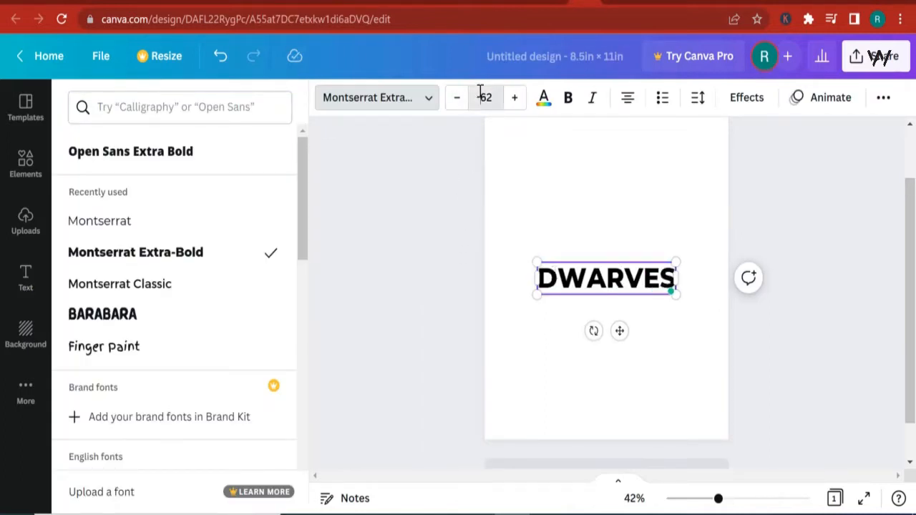
left_click(480, 96)
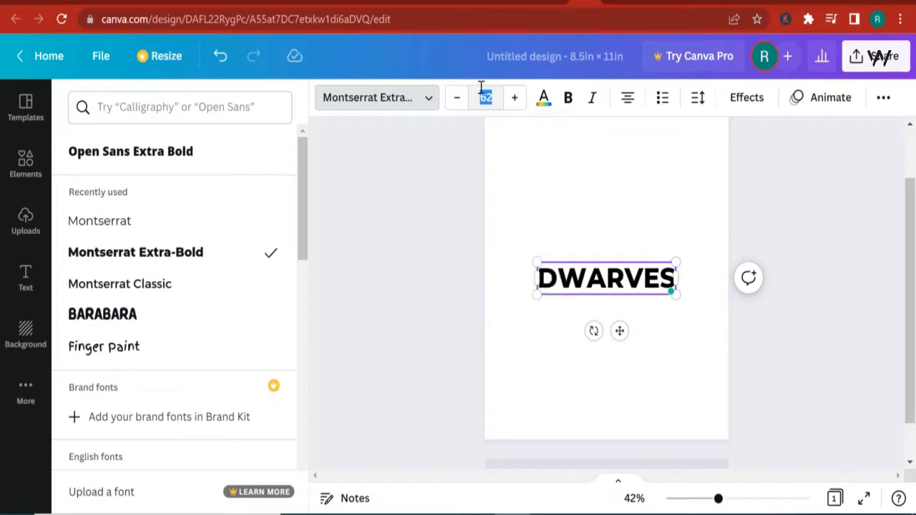
type("70")
key("Return")
- Move the DWARVES heading up near the top of the page
left_click_drag(610, 288, 620, 152)
left_click(584, 280)
left_click(758, 340)
scroll(784, 293, "up", 2)
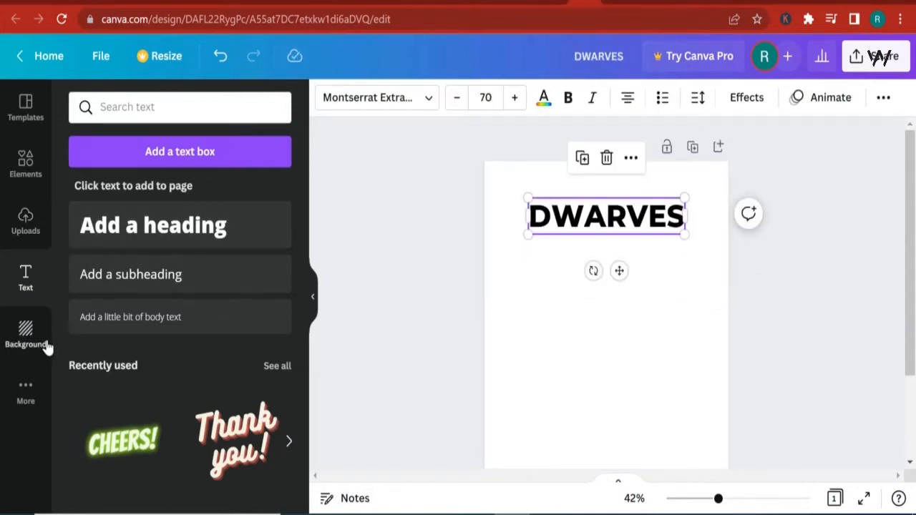
- Search the elements for rectangle, add an outlined rectangle frame to the page and colour it purple
left_click(29, 170)
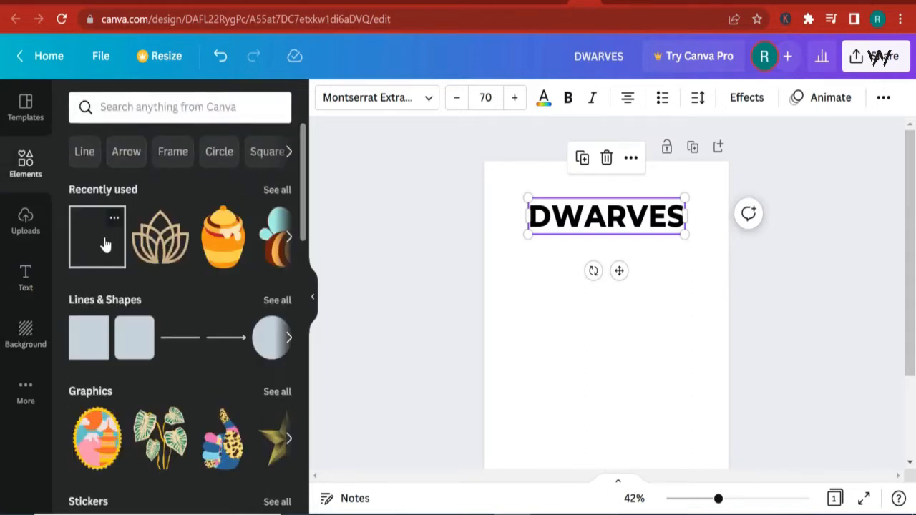
left_click(149, 110)
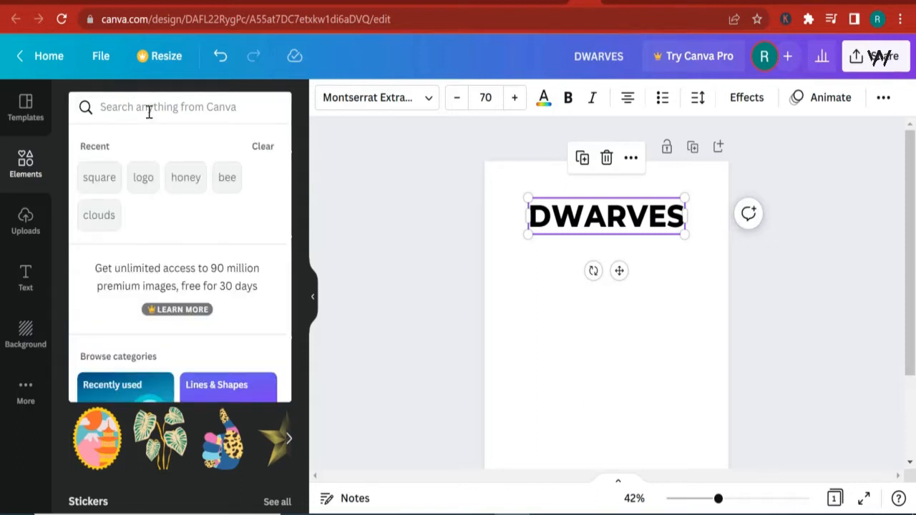
type("S")
key("BackSpace")
type("RECT")
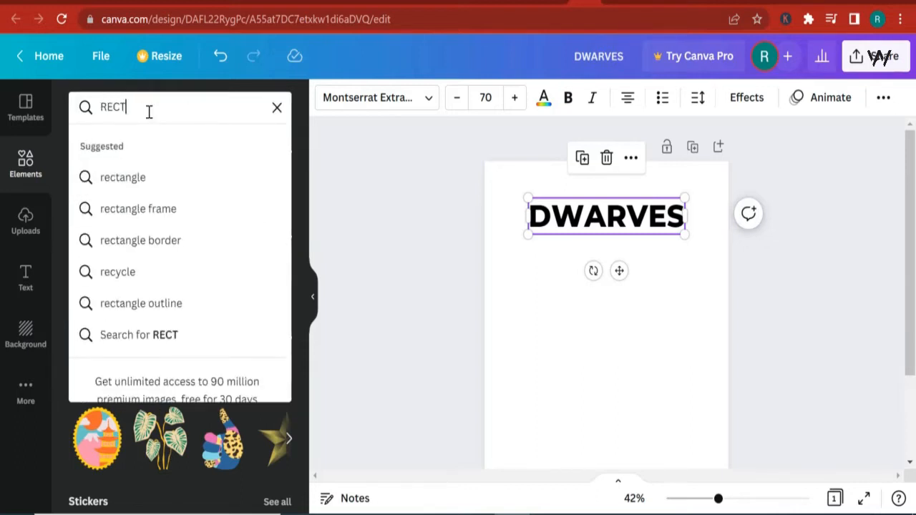
type("A")
key("Down")
key("Down")
key("Up")
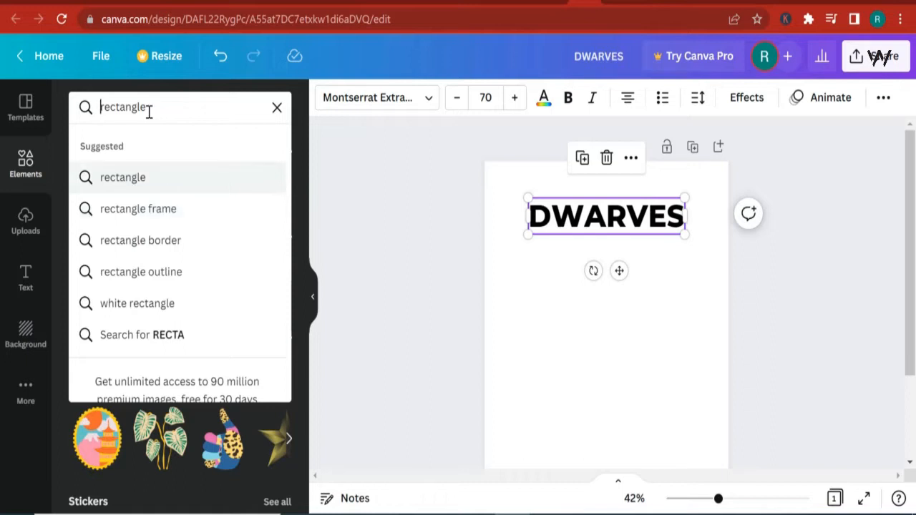
key("Return")
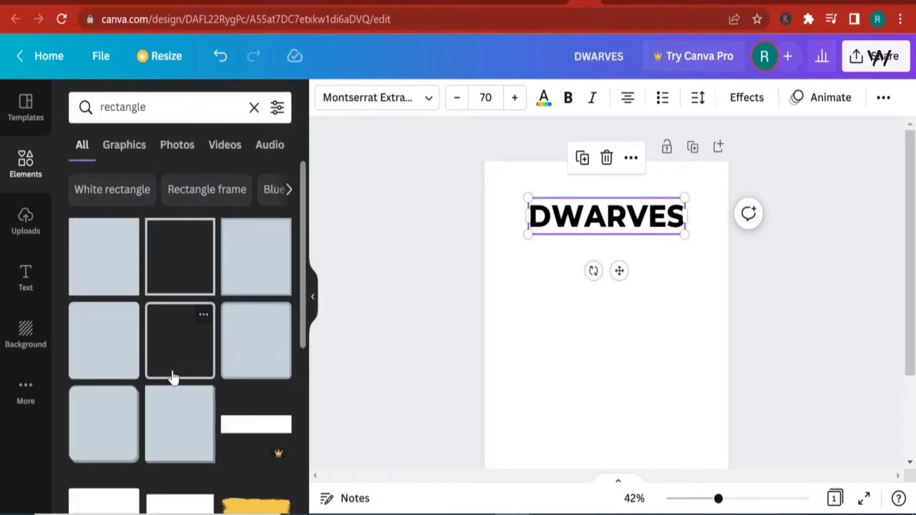
left_click(184, 259)
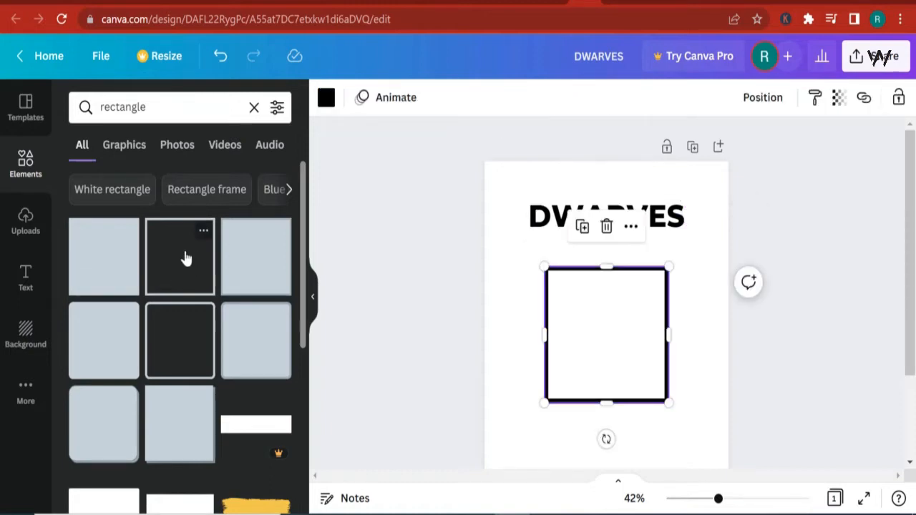
left_click(327, 100)
left_click(276, 370)
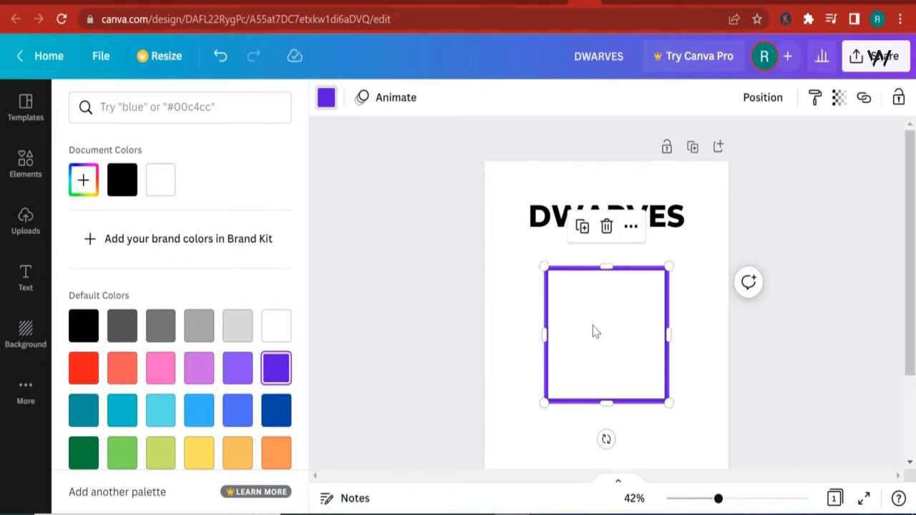
- Move and stretch the purple rectangle into a border framing nearly the whole page
left_click_drag(593, 331, 561, 289)
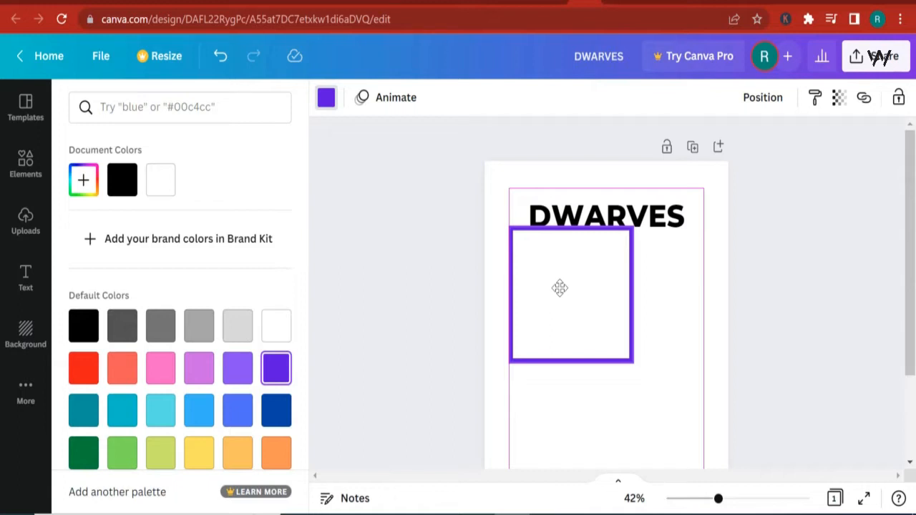
left_click_drag(559, 287, 565, 248)
left_click_drag(634, 254, 704, 261)
scroll(642, 291, "down", 3)
left_click_drag(611, 210, 624, 350)
scroll(687, 348, "up", 2)
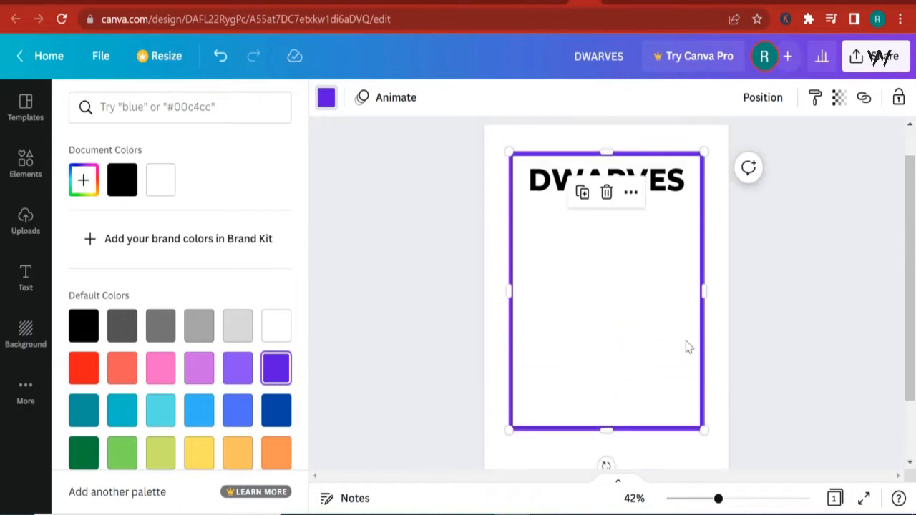
left_click_drag(608, 430, 632, 426)
scroll(630, 421, "down", 1)
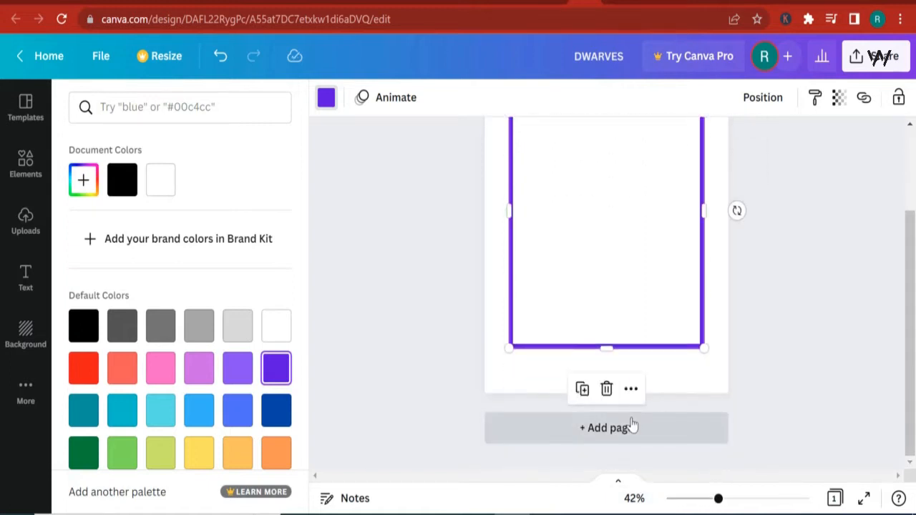
scroll(629, 421, "up", 1)
left_click_drag(539, 368, 534, 360)
key("Escape")
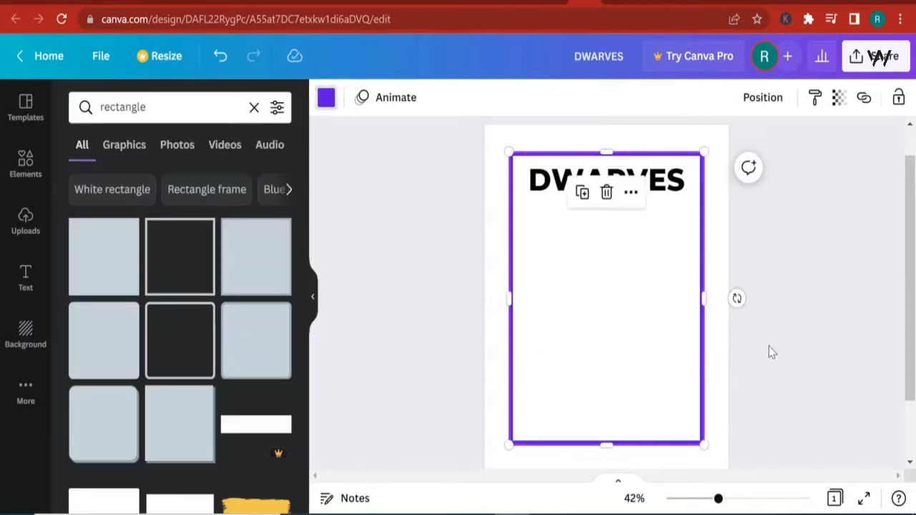
- Duplicate the DWARVES heading and change the copy's text to COLORING BOOK
left_click(669, 186)
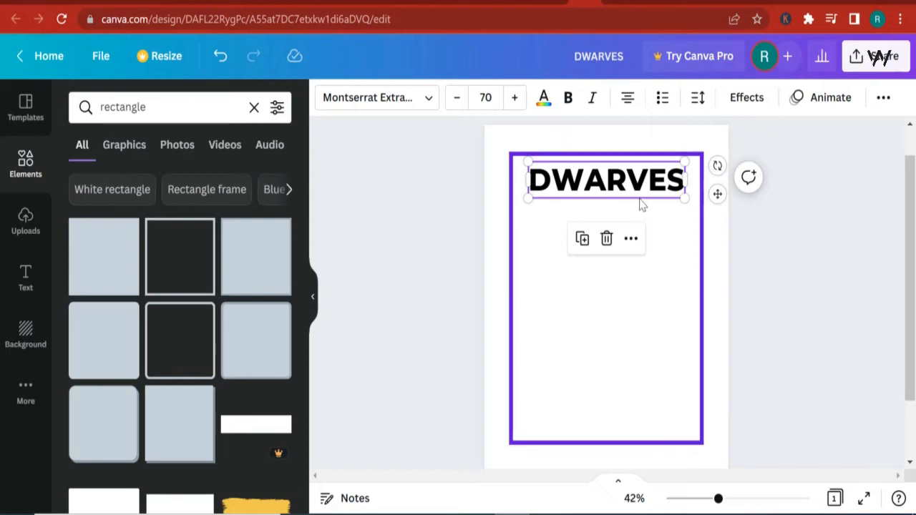
left_click(582, 239)
left_click_drag(611, 208, 610, 219)
double_click(610, 219)
type("COLORING BOOK")
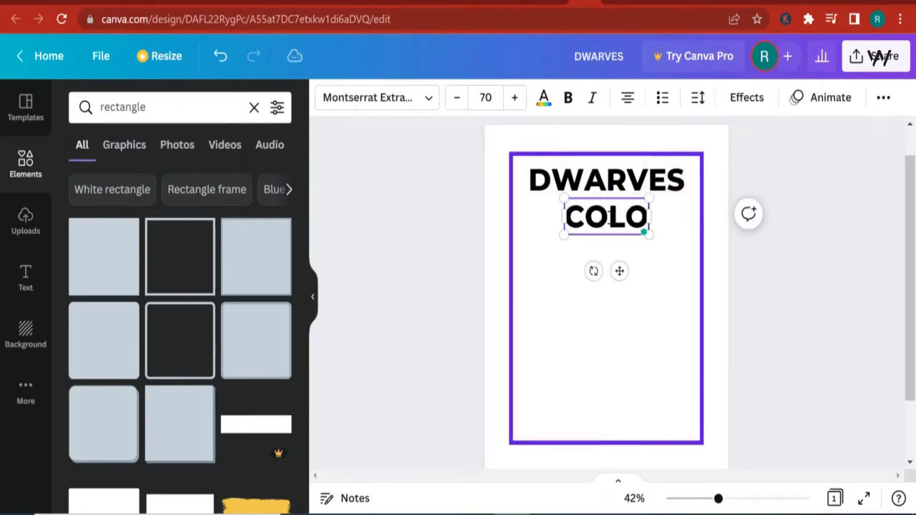
- Set the COLORING BOOK text's font size to 35
triple_click(621, 215)
left_click(488, 97)
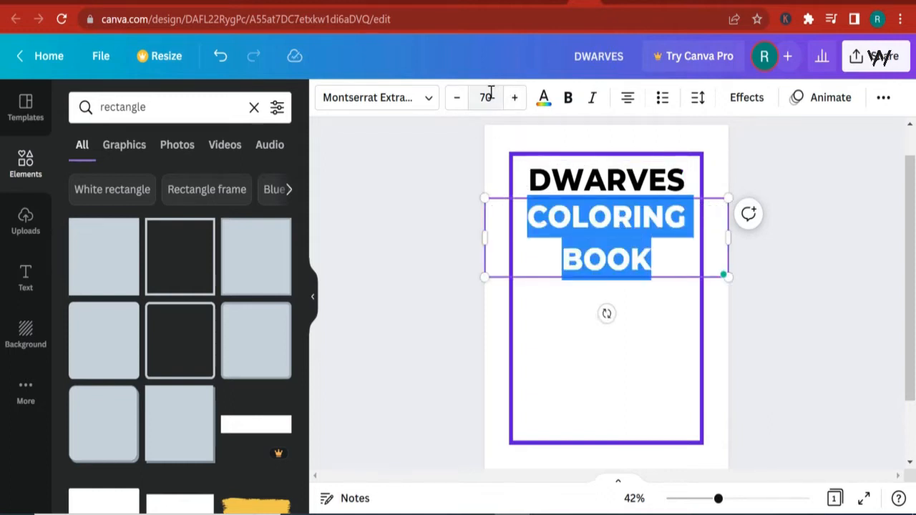
type("35")
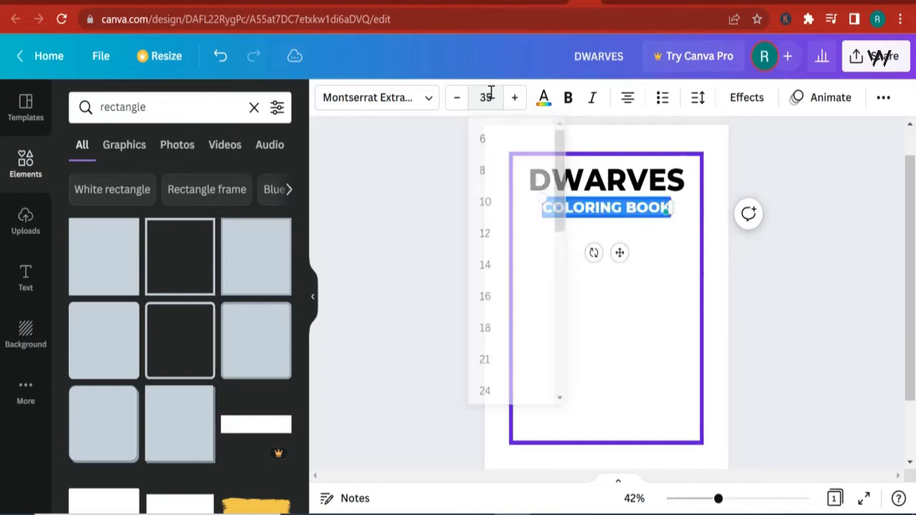
key("Return")
left_click(852, 265)
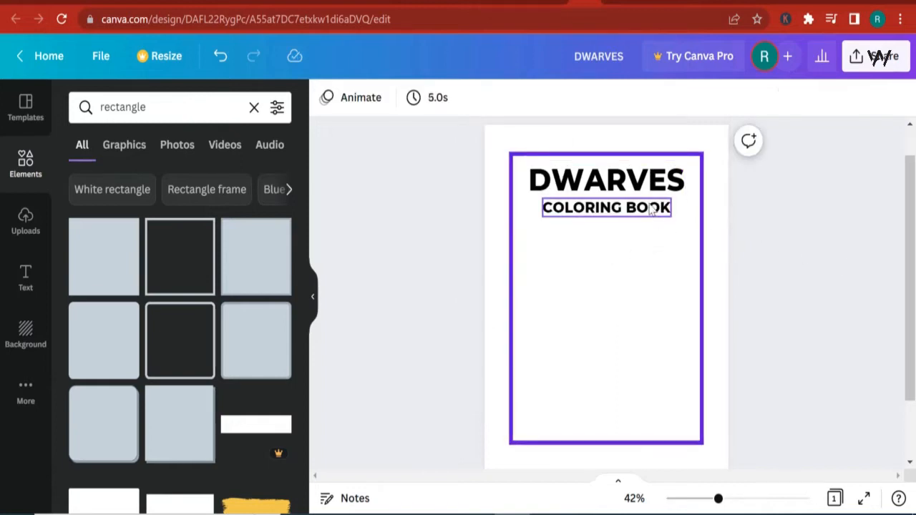
- Place a copy of the COLORING BOOK line near the bottom of the frame and change its text to FOR KIDS
left_click(595, 216)
left_click_drag(595, 217, 600, 368)
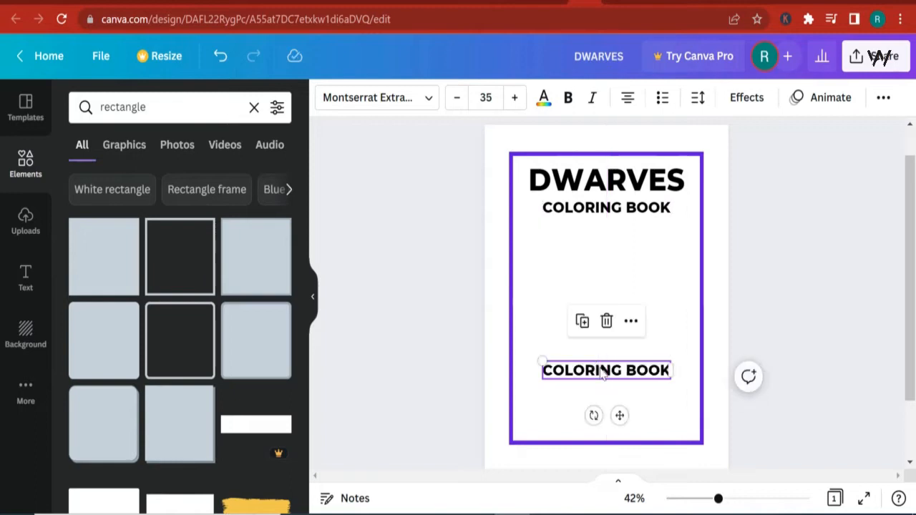
double_click(600, 369)
type("FOR CHI")
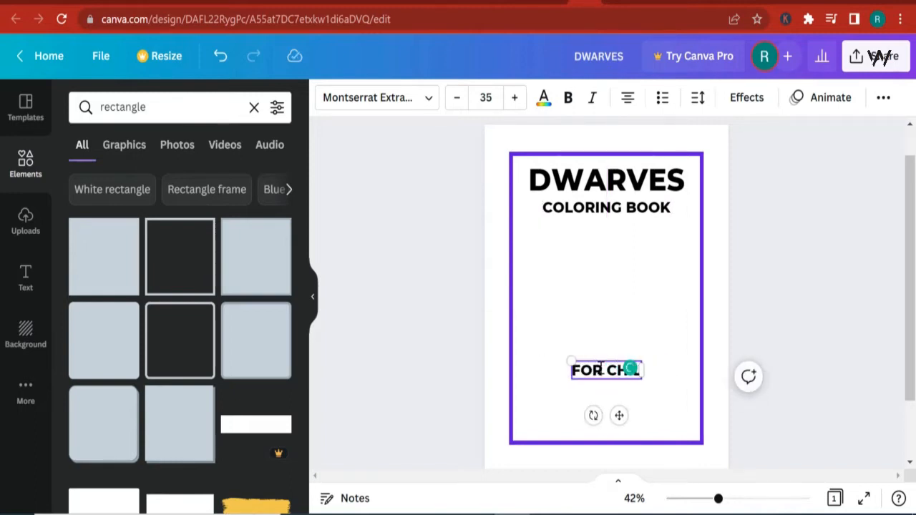
key("BackSpace")
key("BackSpace")
type("KIDS")
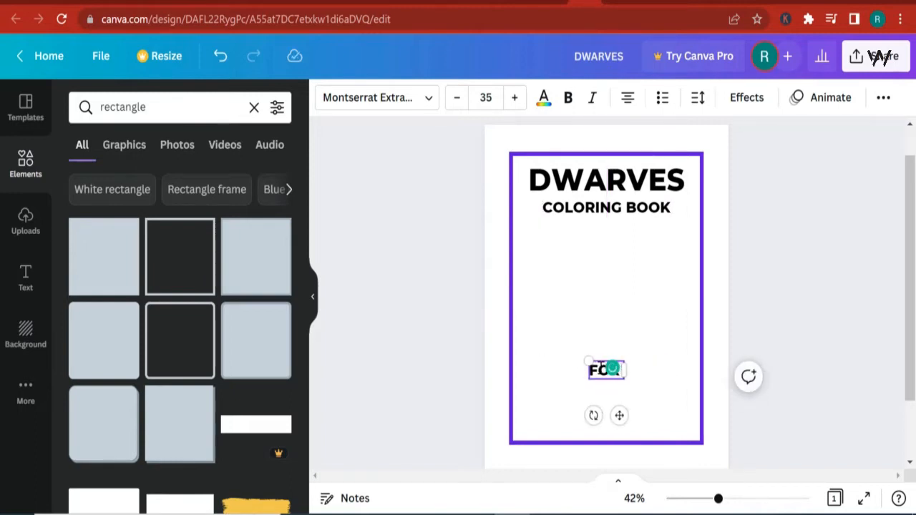
left_click(804, 293)
- Nudge the title lines slightly lower inside the top of the purple frame
left_click(622, 219)
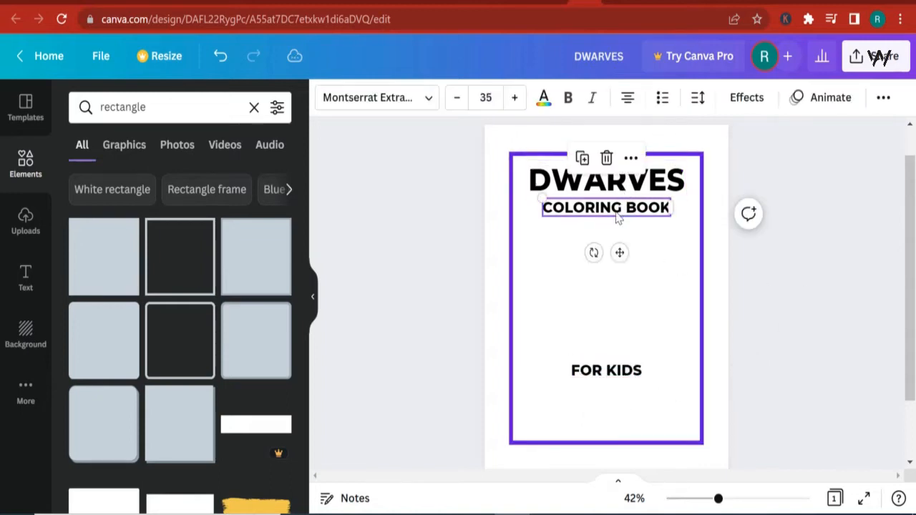
left_click_drag(618, 217, 593, 201)
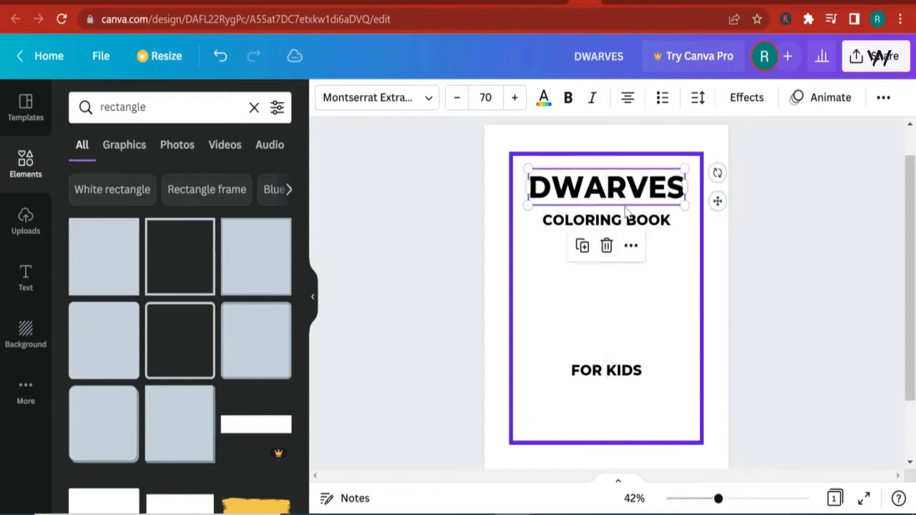
left_click(811, 290)
- Open the uploads and browse the uploaded bee and gnome images
left_click(26, 225)
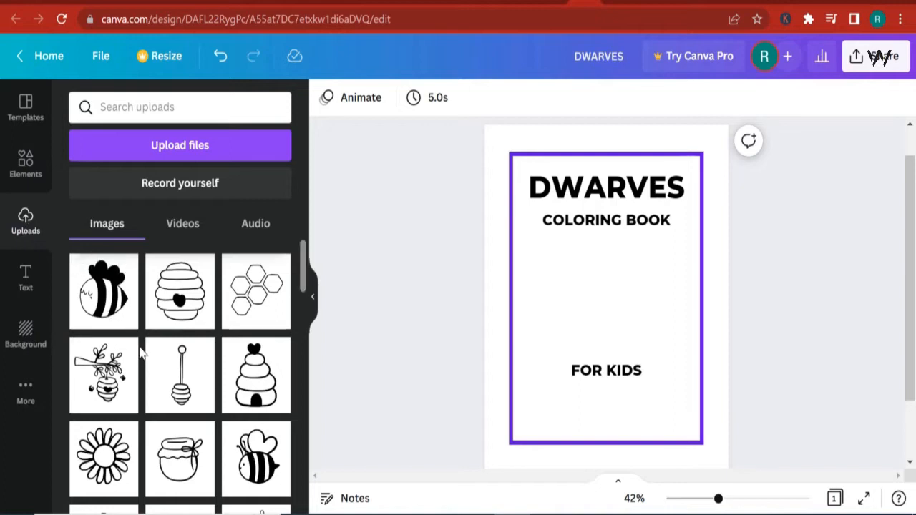
scroll(215, 351, "down", 3)
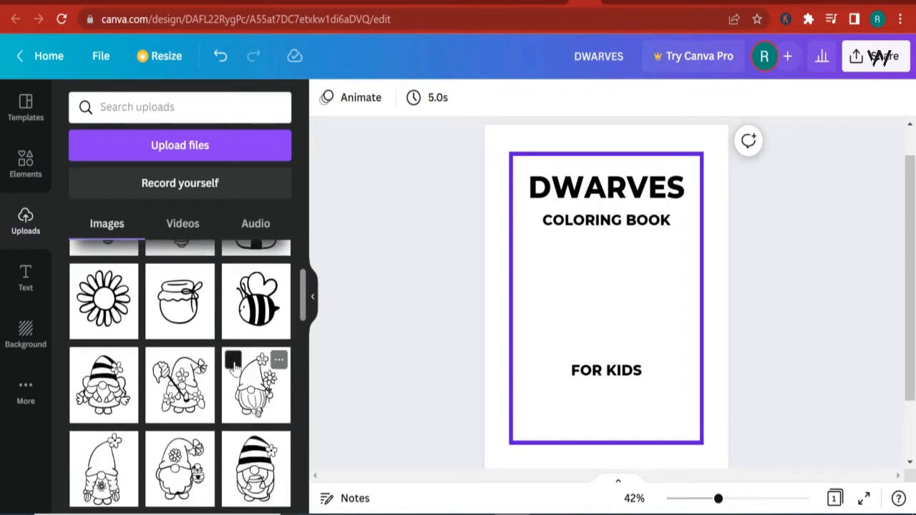
scroll(229, 358, "down", 3)
scroll(227, 354, "up", 6)
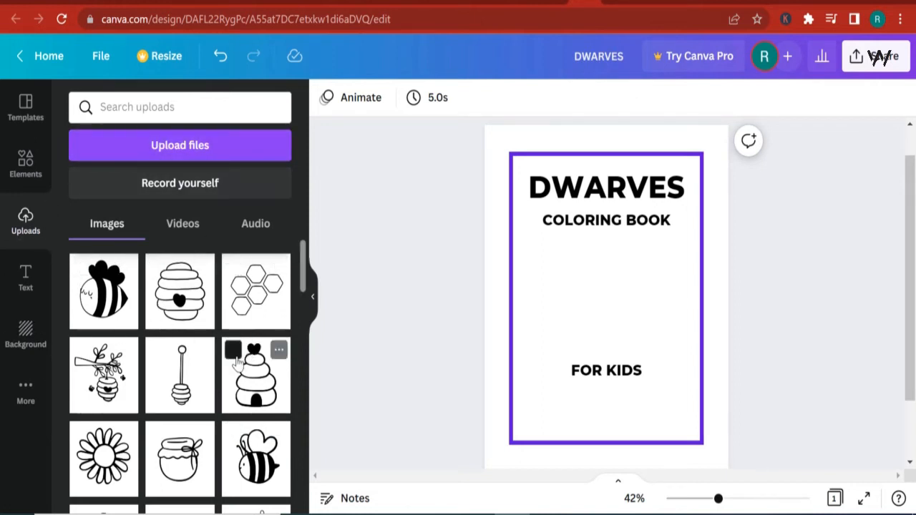
- Add the gnome holding flowers image to the page and resize it between the COLORING BOOK and FOR KIDS lines
scroll(224, 376, "down", 2)
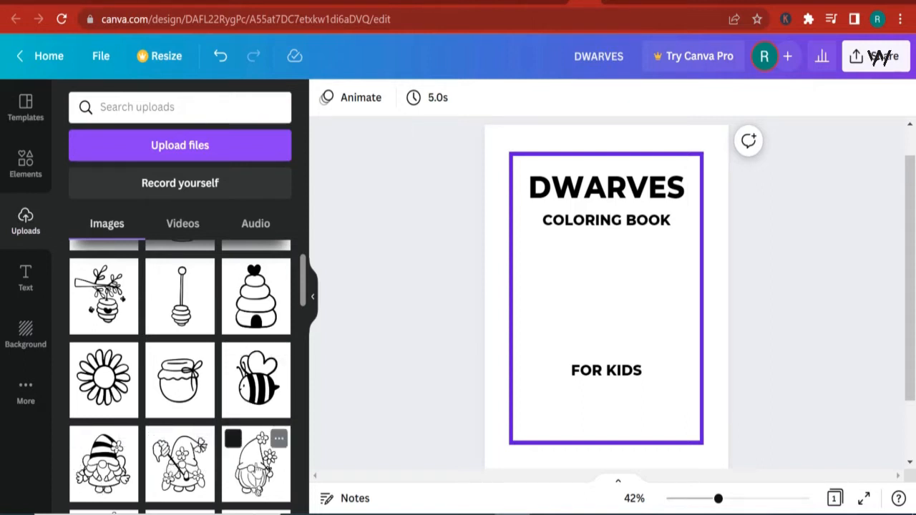
left_click(255, 464)
left_click_drag(694, 403, 659, 365)
left_click_drag(589, 317, 607, 323)
left_click_drag(680, 369, 662, 353)
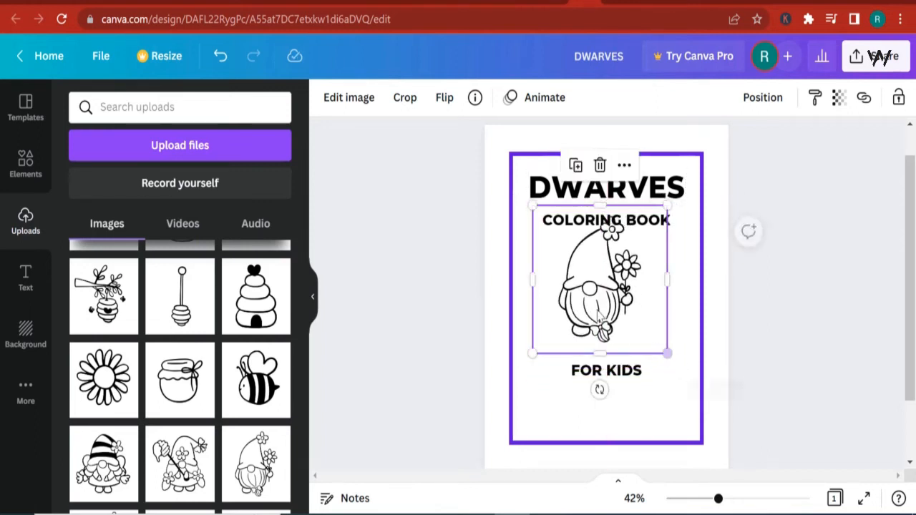
left_click_drag(604, 315, 609, 326)
left_click_drag(608, 326, 605, 327)
left_click(724, 370)
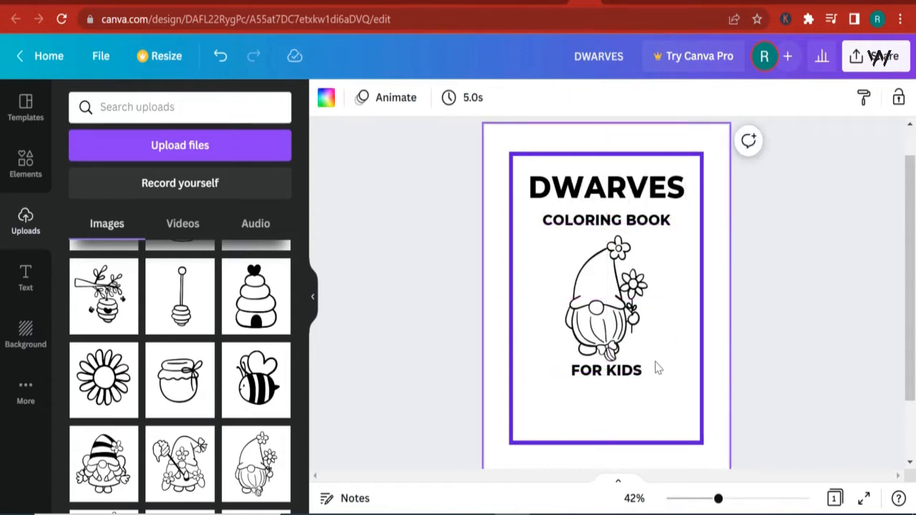
- Move the FOR KIDS line slightly lower on the page
left_click_drag(608, 379, 608, 386)
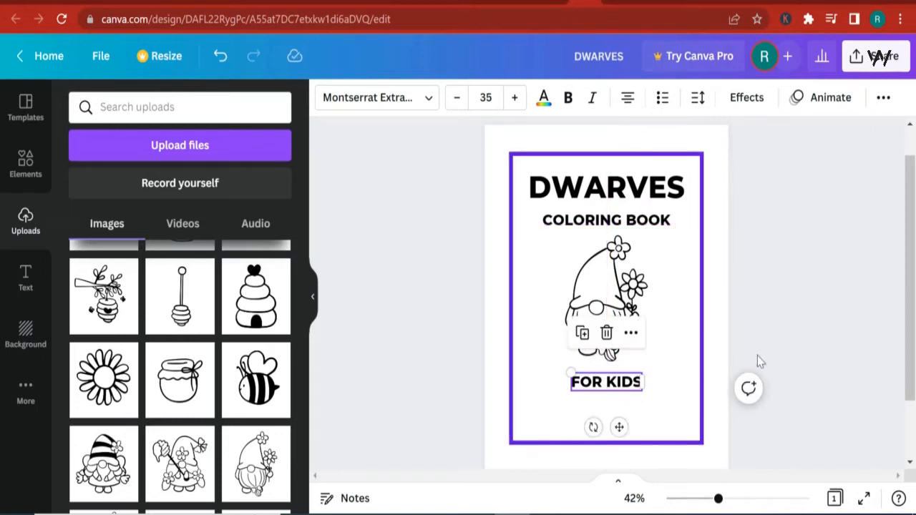
left_click(758, 356)
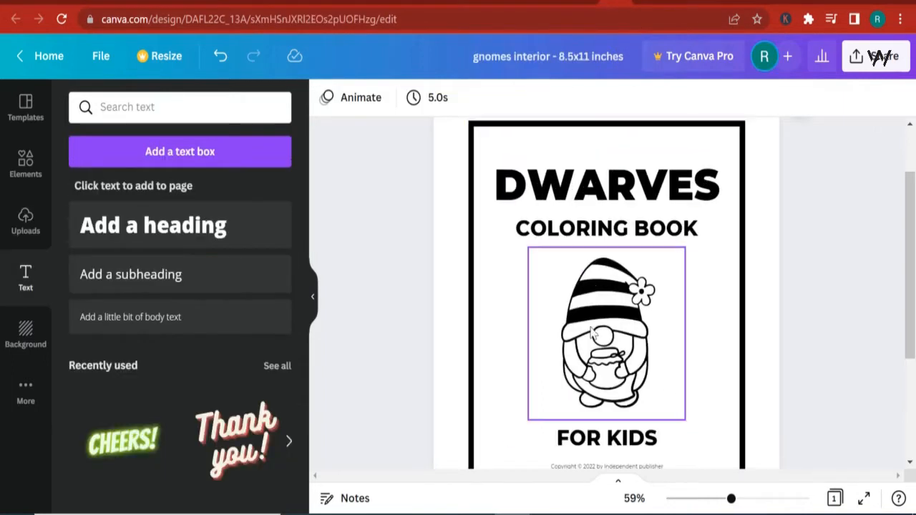
- Check the copyright notice in the other gnome design and copy the sample copyright text from the book designer web page
scroll(656, 390, "down", 3)
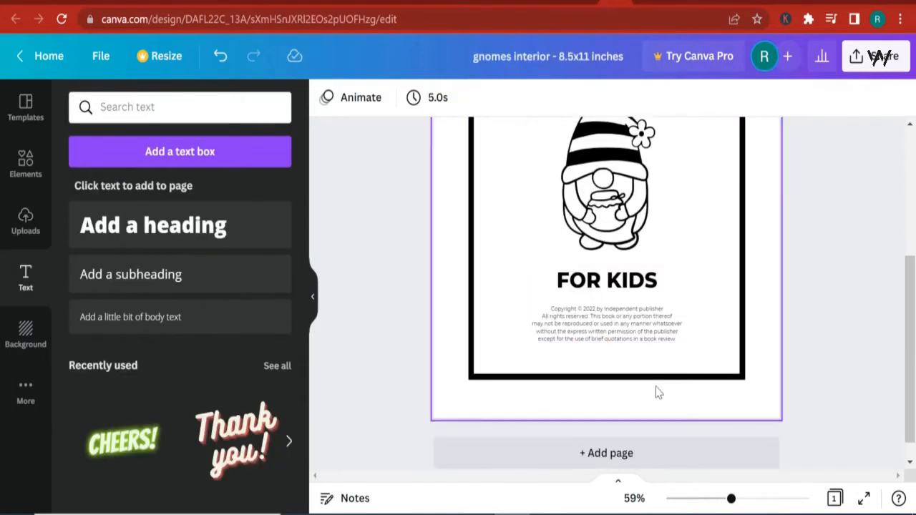
left_click(618, 329)
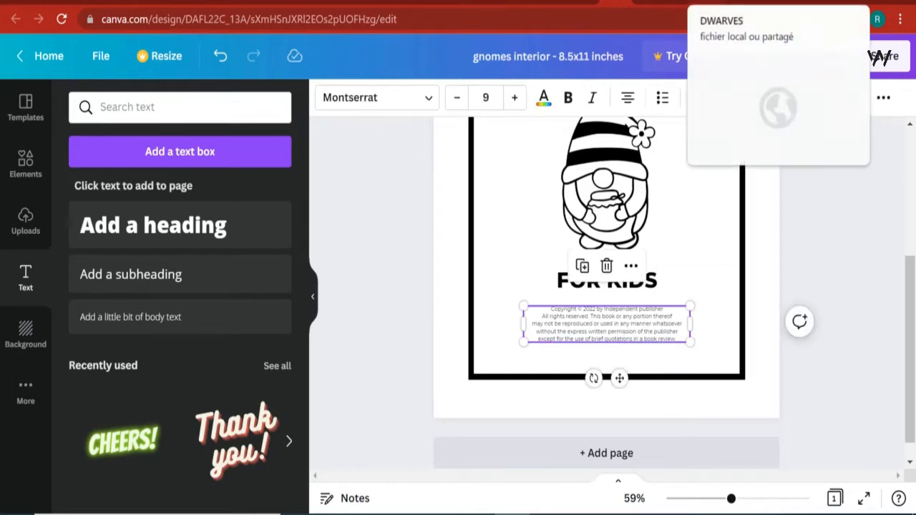
left_click(677, 2)
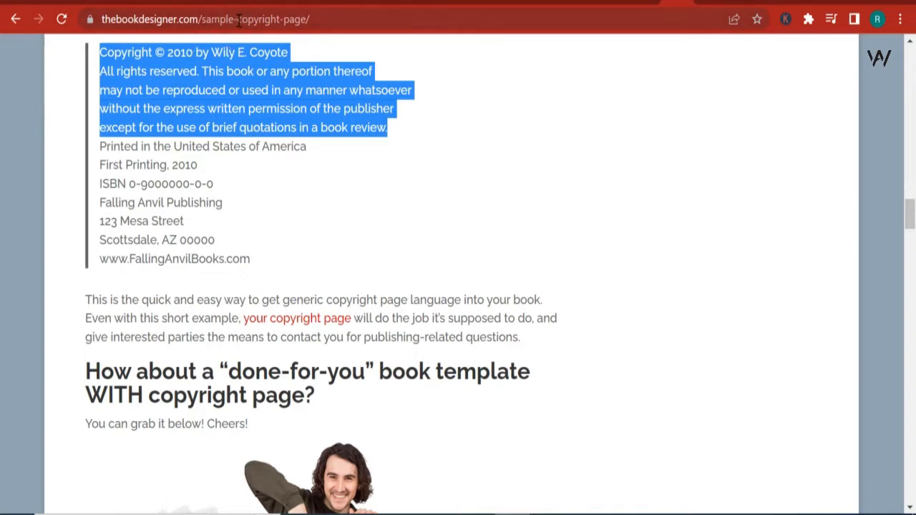
right_click(185, 108)
left_click(219, 123)
left_click(565, 2)
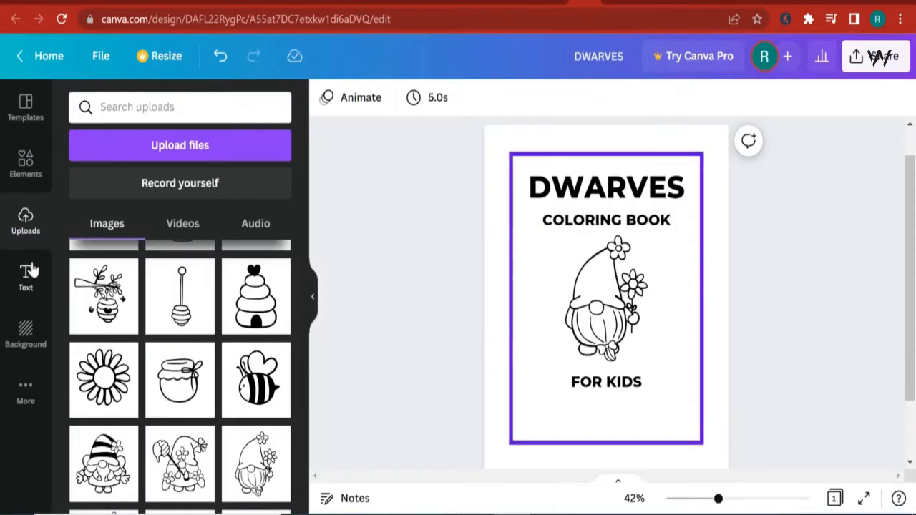
- Add a body text box below FOR KIDS and paste the copied copyright notice into it
left_click(29, 274)
left_click(172, 315)
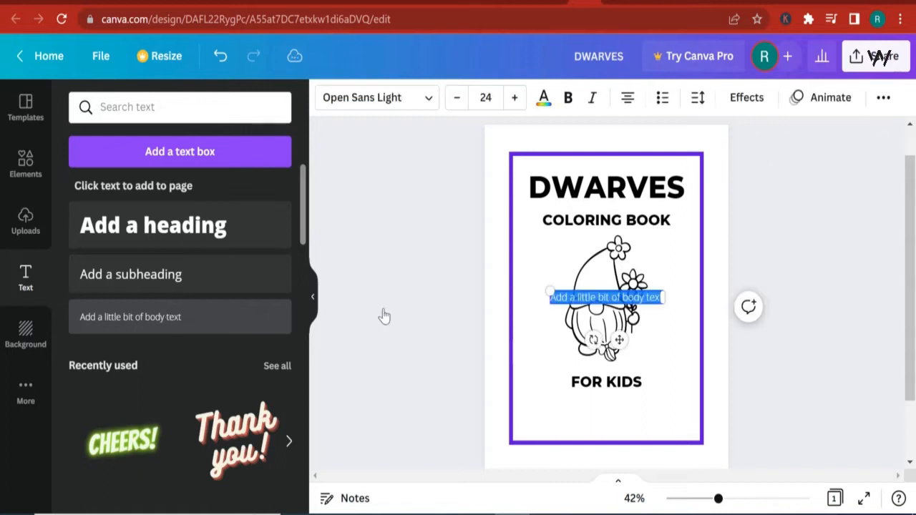
left_click(483, 322)
left_click(571, 306)
left_click_drag(572, 306, 574, 401)
double_click(575, 401)
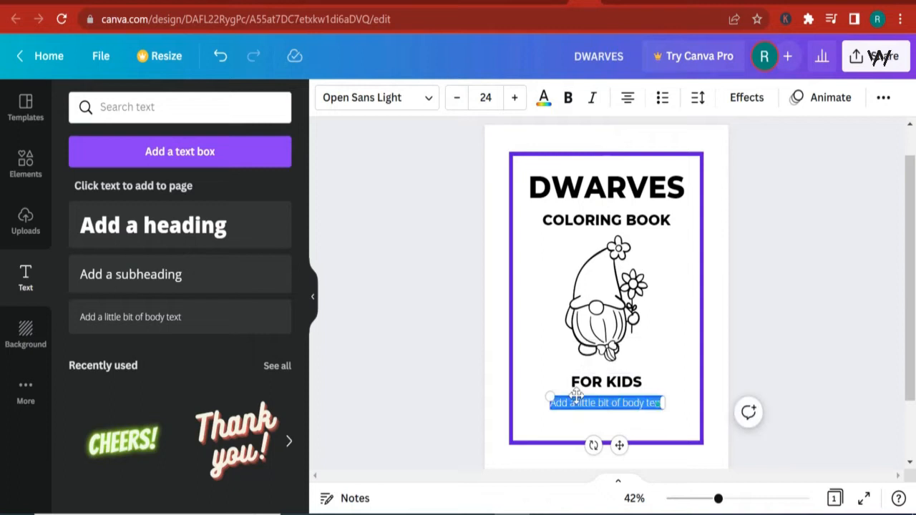
type("Copyright © 2010 by Wily E. Coyote All rights reserved. This book or any portion thereof may not be reproduced or used in any manner whatsoever without the express written permission of the publisher")
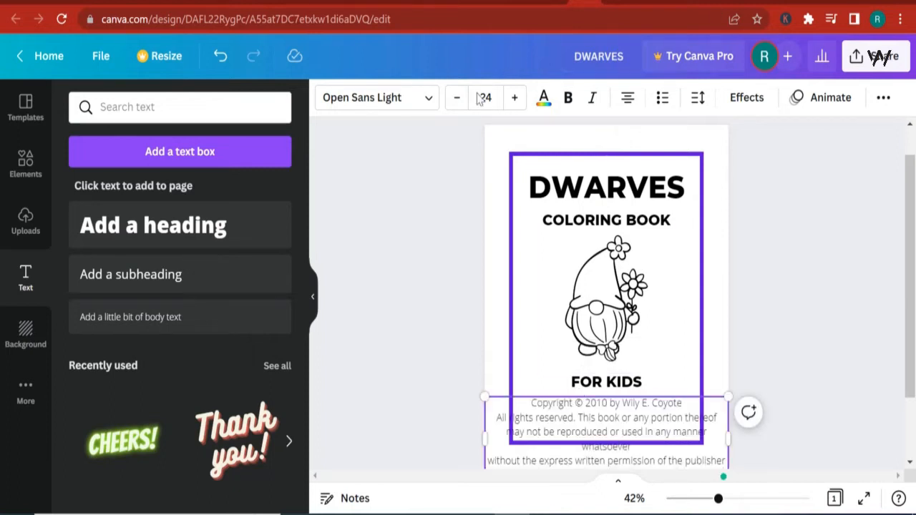
- Set the whole copyright notice's font to Montserrat
left_click(384, 98)
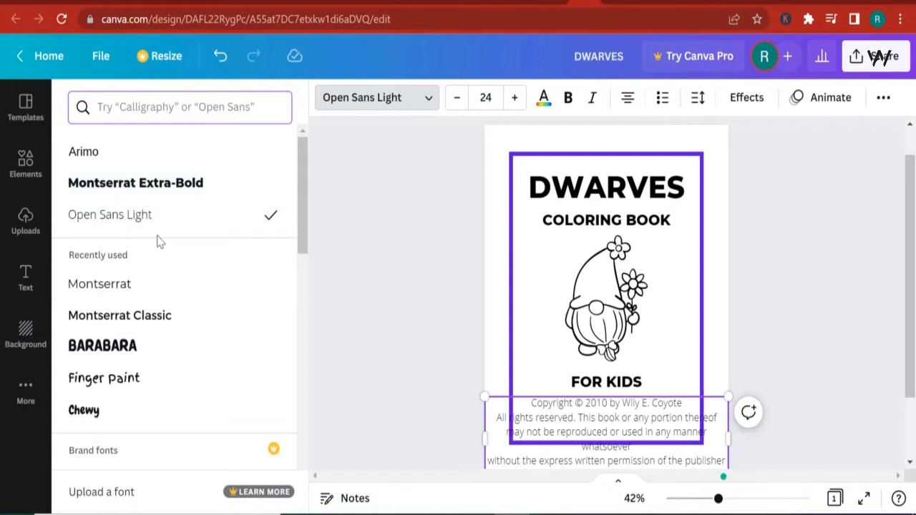
left_click(141, 290)
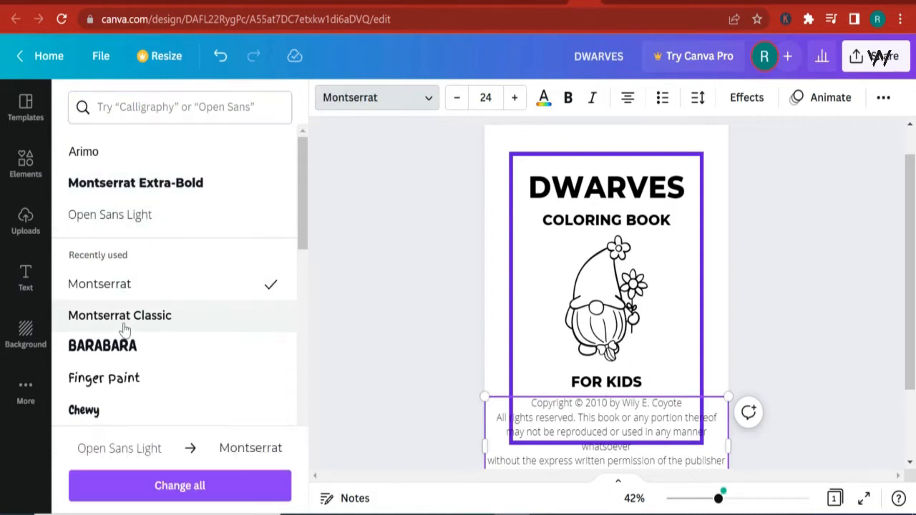
left_click(597, 432)
triple_click(597, 431)
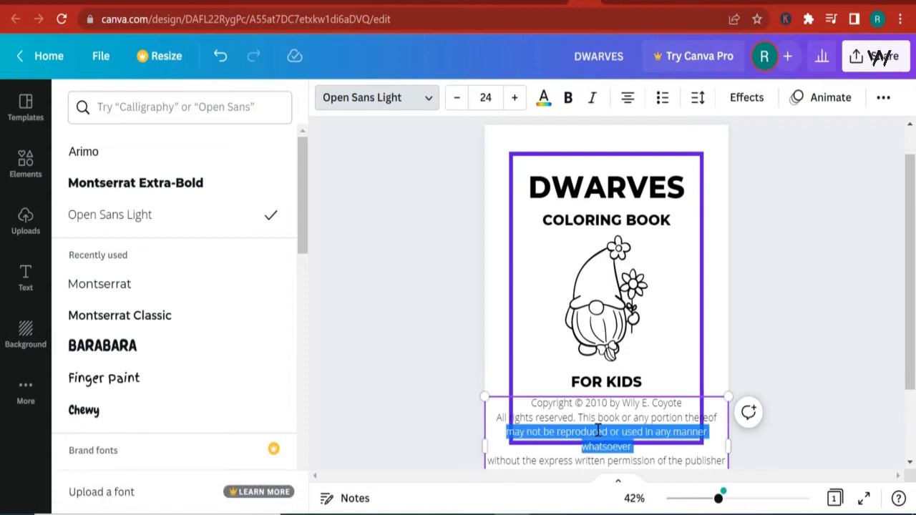
scroll(661, 430, "down", 1)
left_click_drag(673, 411, 458, 295)
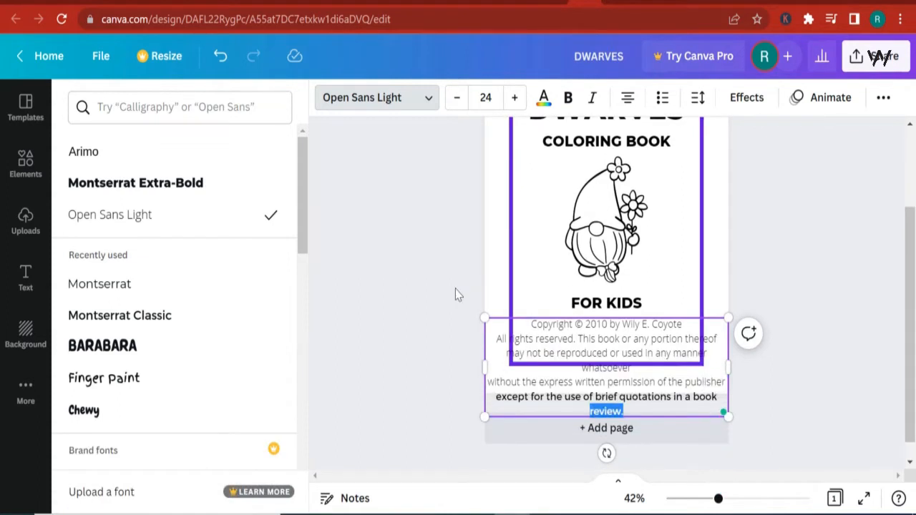
left_click_drag(478, 325, 434, 313)
left_click(162, 322)
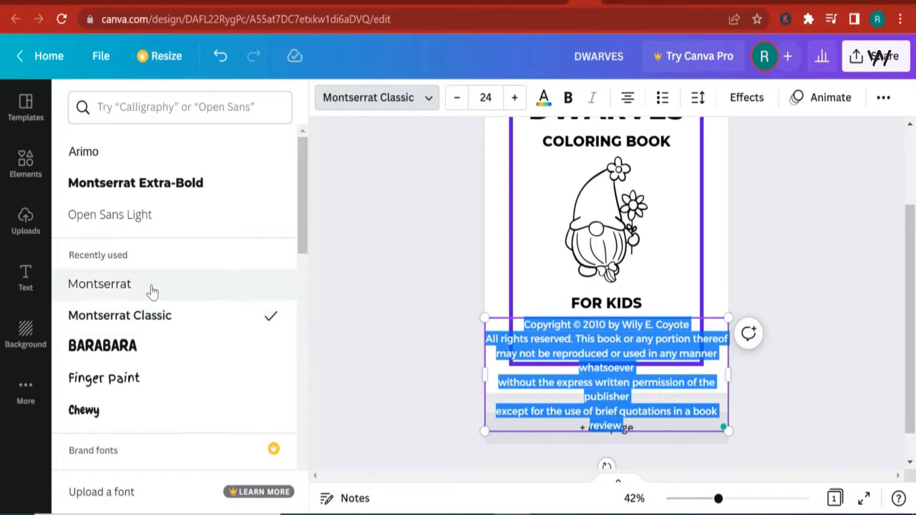
left_click(152, 286)
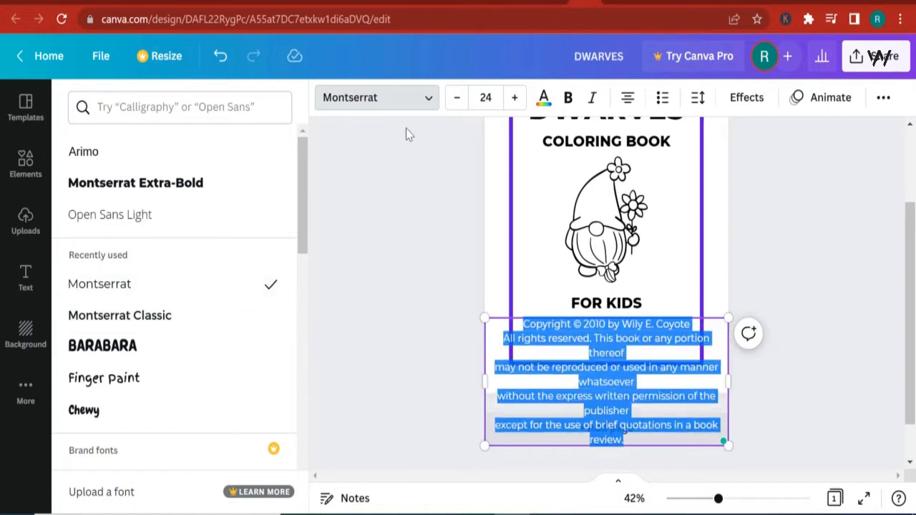
- Set the copyright notice's font size to 11
left_click(488, 97)
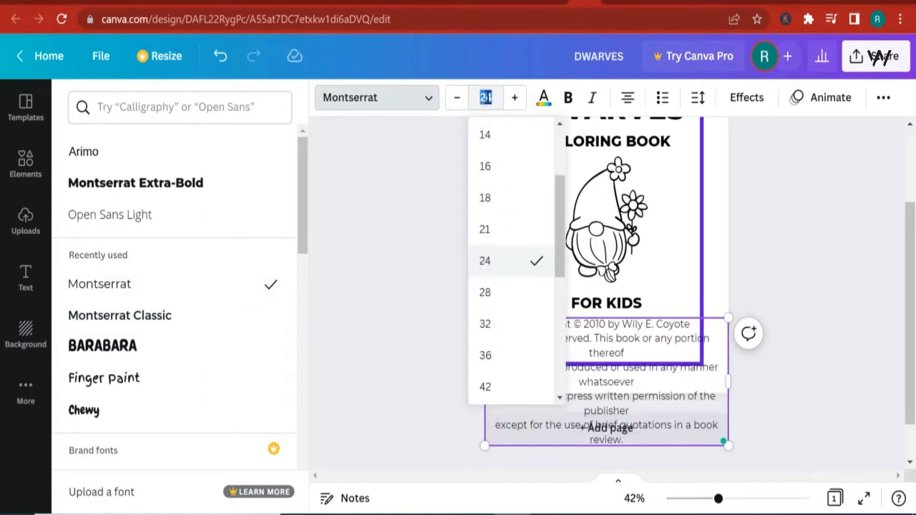
key("Return")
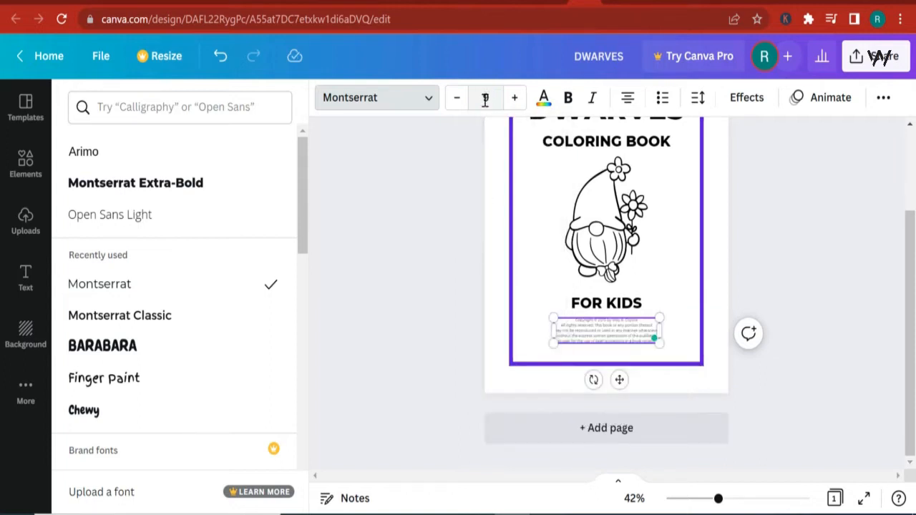
left_click(486, 99)
left_click(486, 98)
type("11")
key("Return")
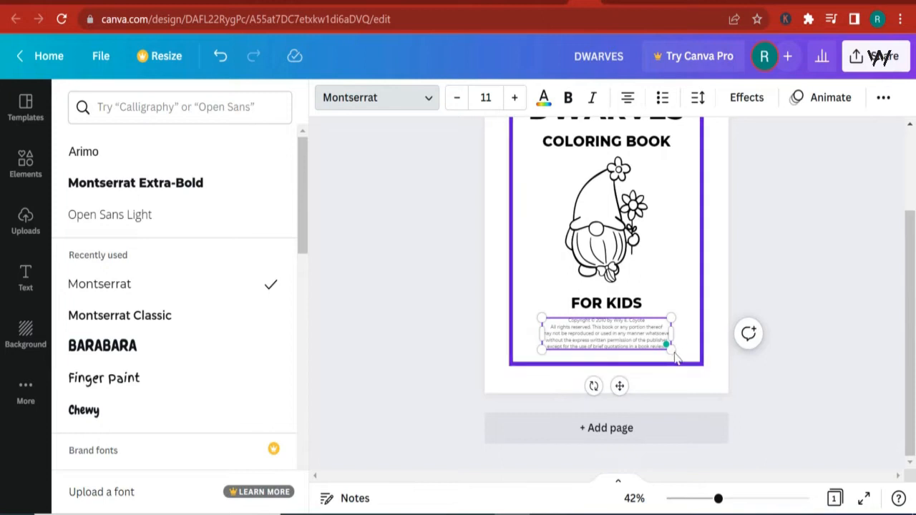
left_click(813, 400)
left_click(790, 286)
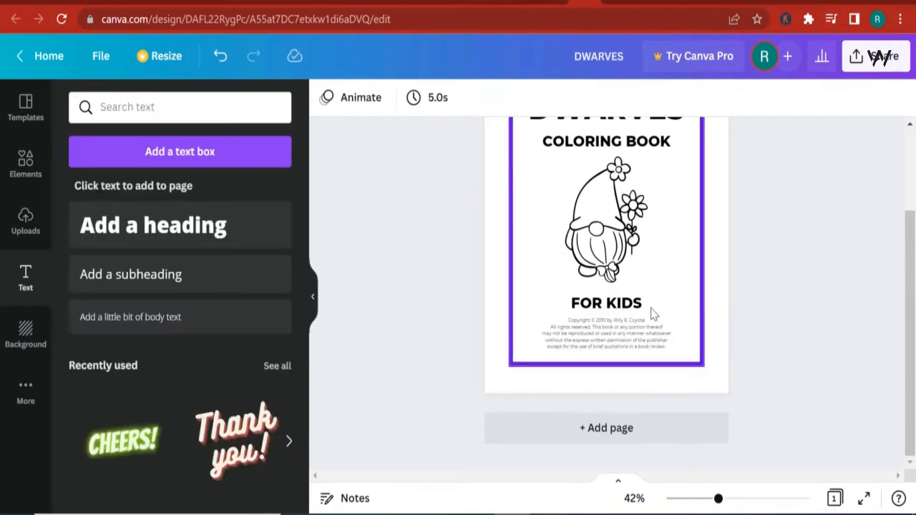
- Nudge the copyright block slightly upward under FOR KIDS
left_click(618, 338)
mouse_move(618, 342)
left_mouse_down()
mouse_move(607, 339)
mouse_move(617, 337)
left_mouse_up()
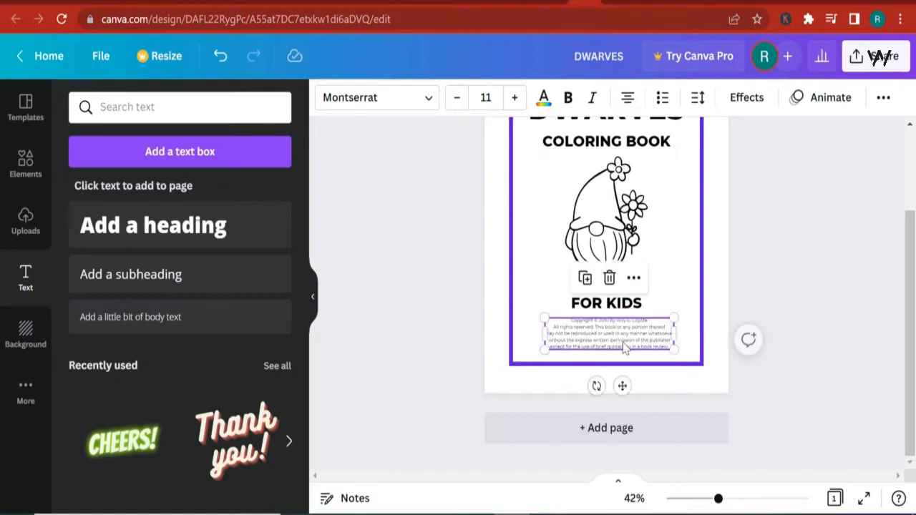
- Change the copyright year in the notice to 2022
left_click(753, 500)
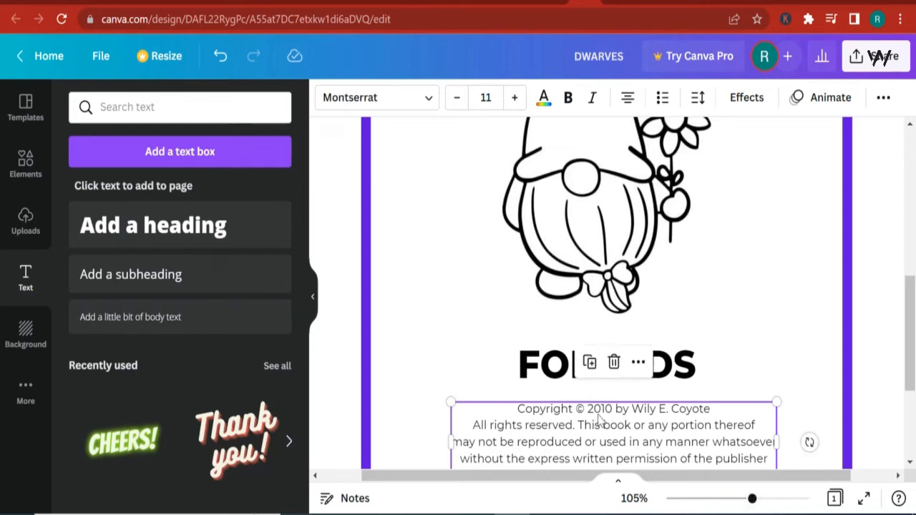
double_click(606, 409)
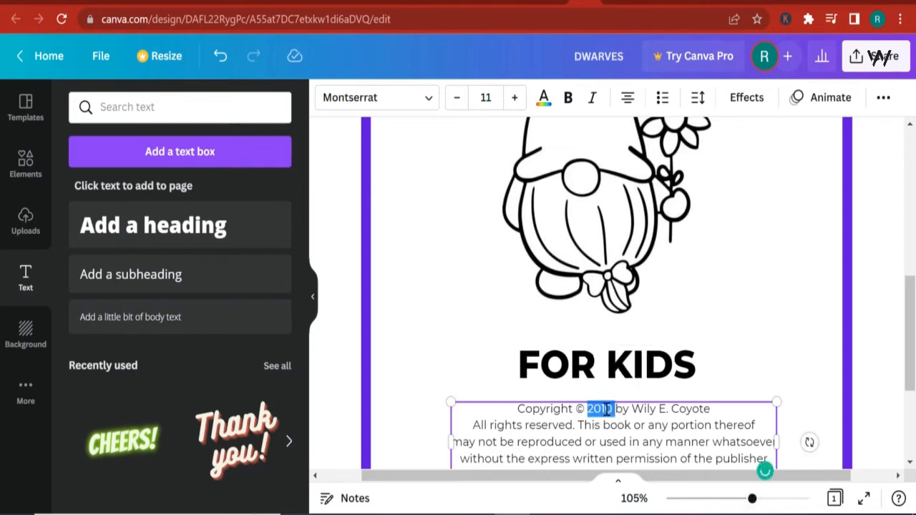
type("2022")
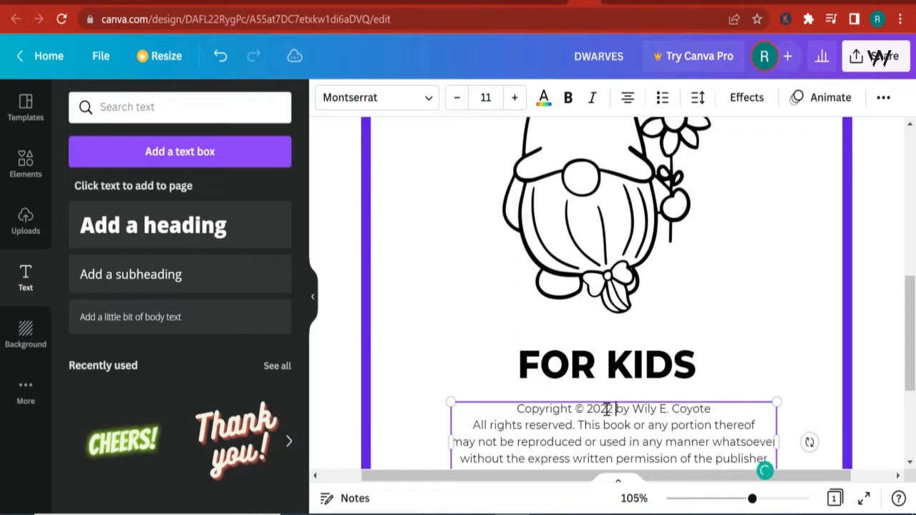
- Replace the author name in the copyright line with xyz company
double_click(691, 409)
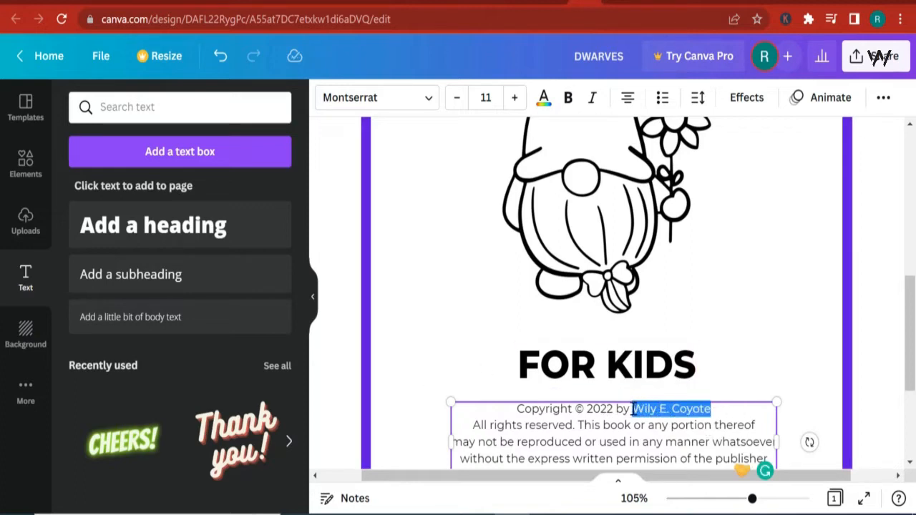
type("xyz ")
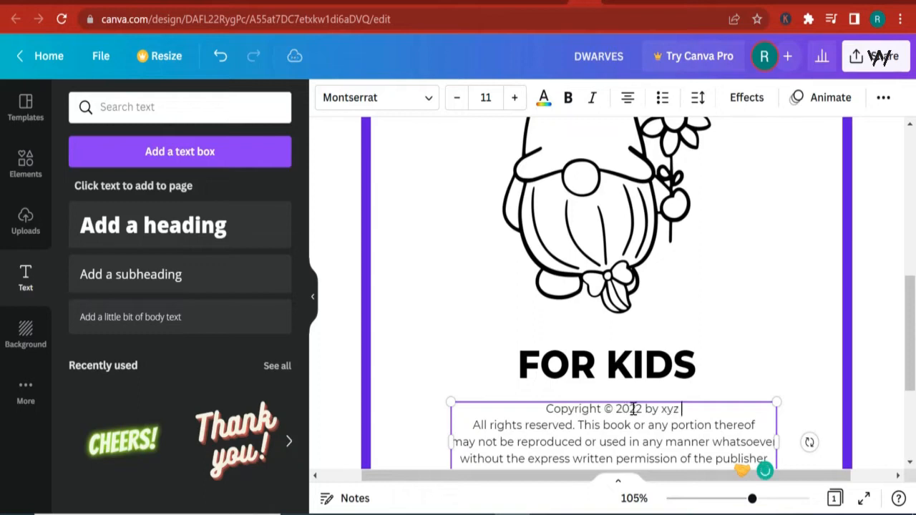
type("company")
- Review the edited copyright notice and the overall layout of the title page
scroll(766, 433, "down", 3)
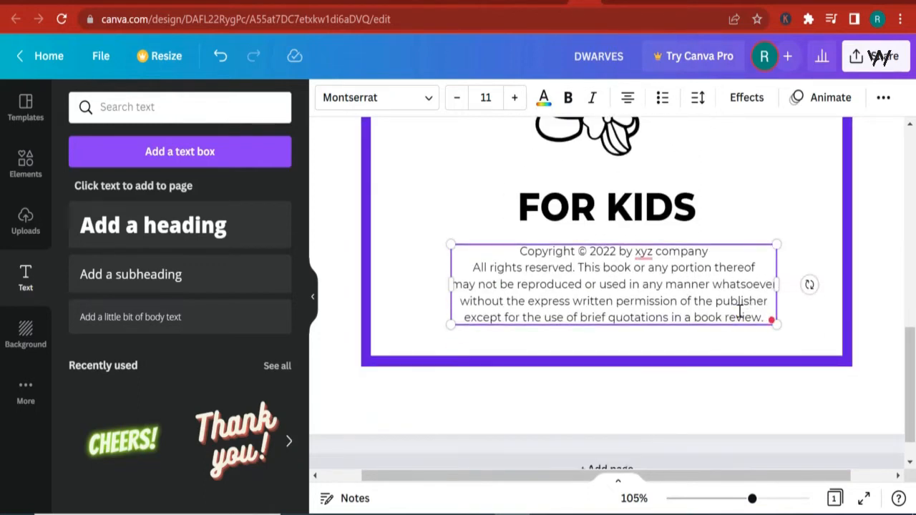
scroll(715, 304, "up", 3)
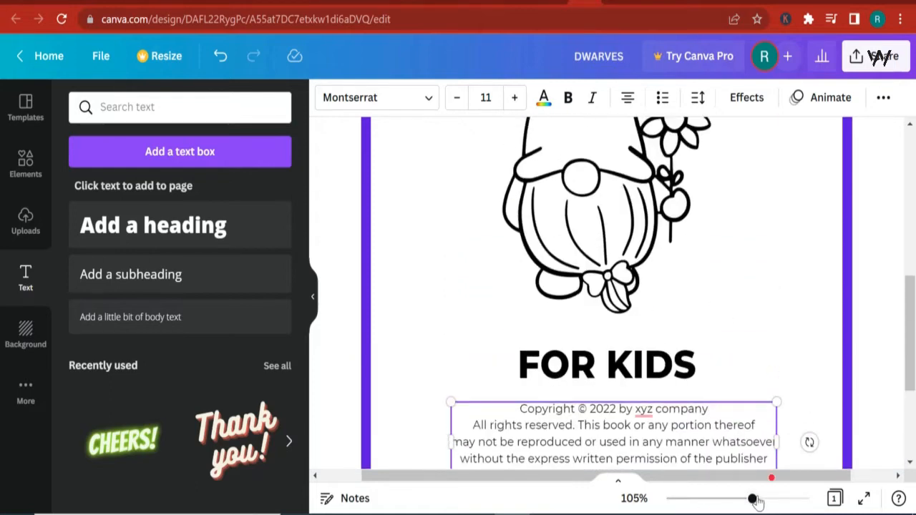
left_click_drag(753, 500, 731, 499)
scroll(787, 358, "up", 2)
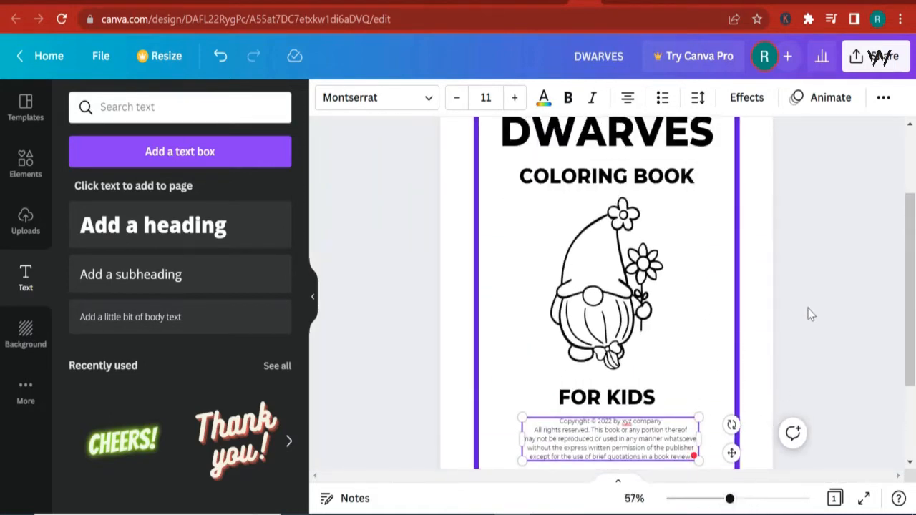
left_click(827, 255)
scroll(819, 276, "down", 2)
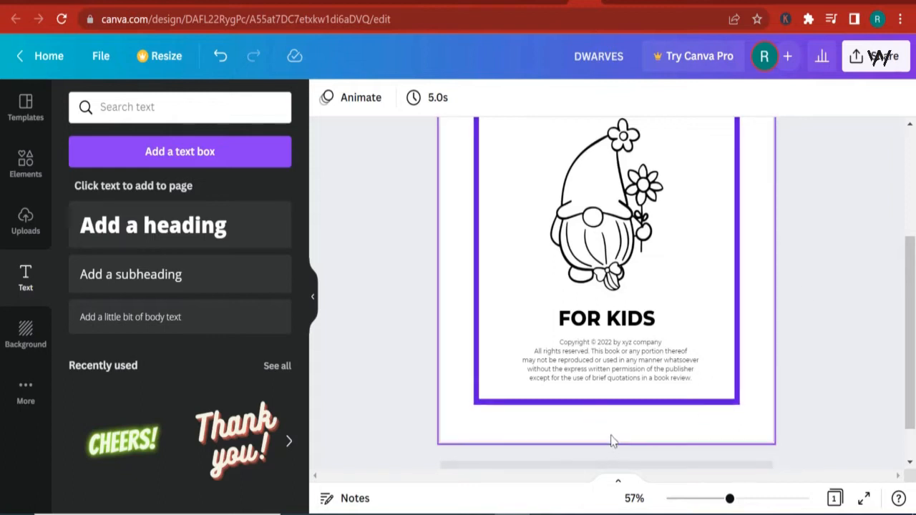
- Duplicate the title page to create a second page
left_click(640, 432)
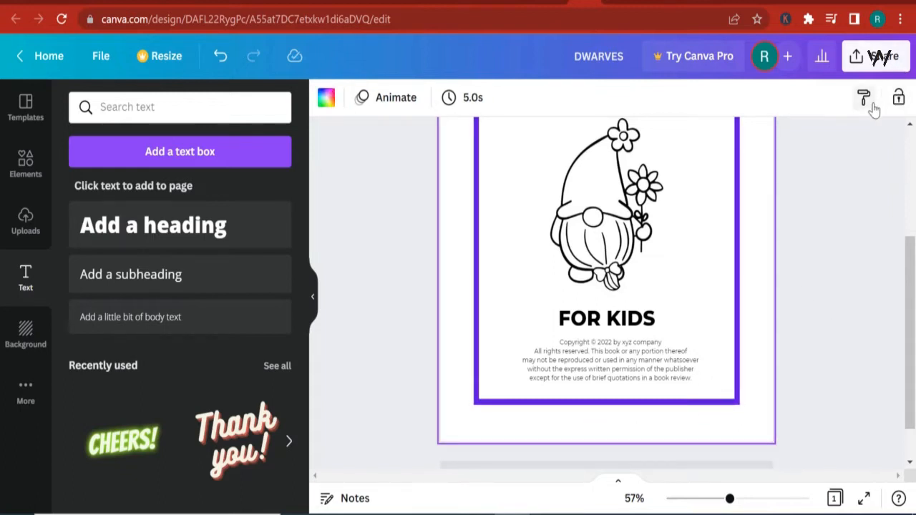
scroll(859, 208, "up", 3)
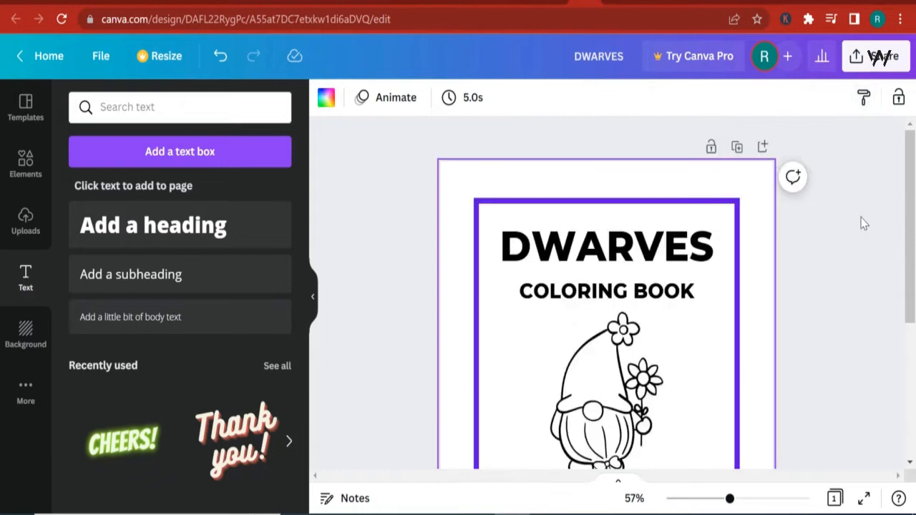
left_click(737, 148)
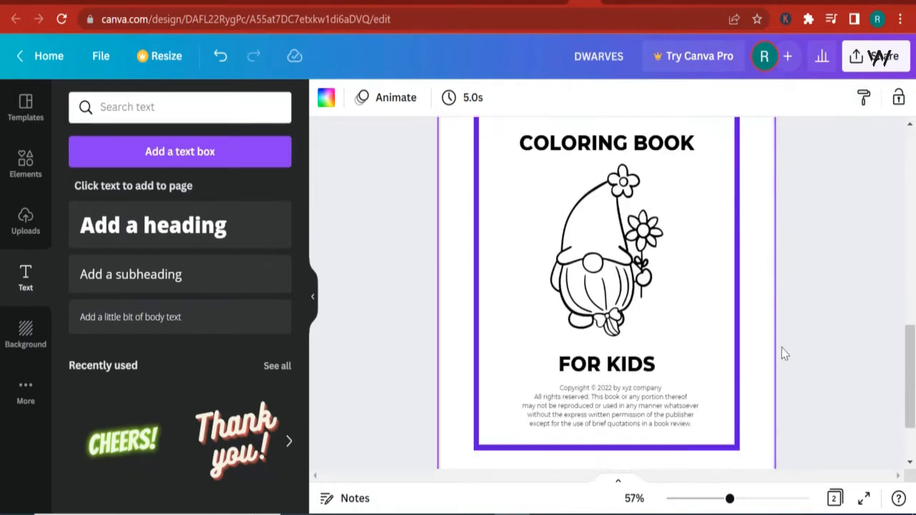
left_click(610, 299)
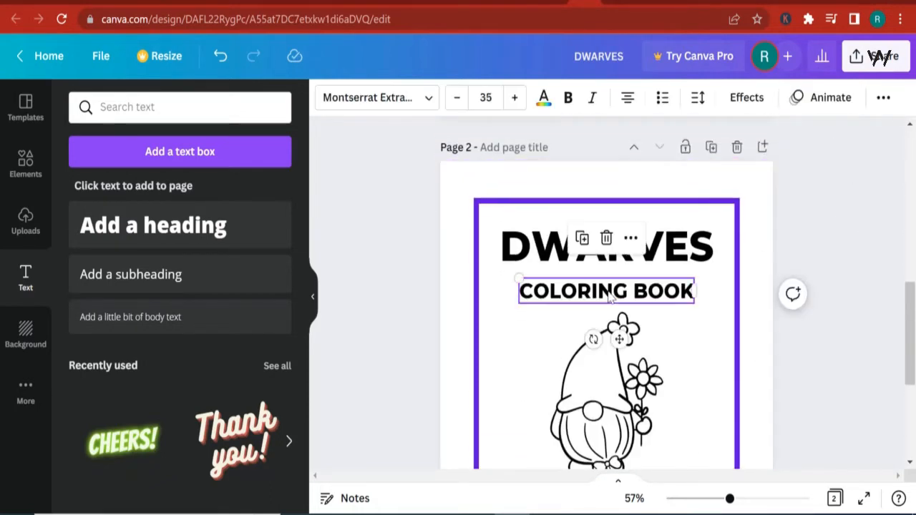
- Delete the COLORING BOOK subtitle, the DWARVES title and the gnome image from page 2
key("Delete")
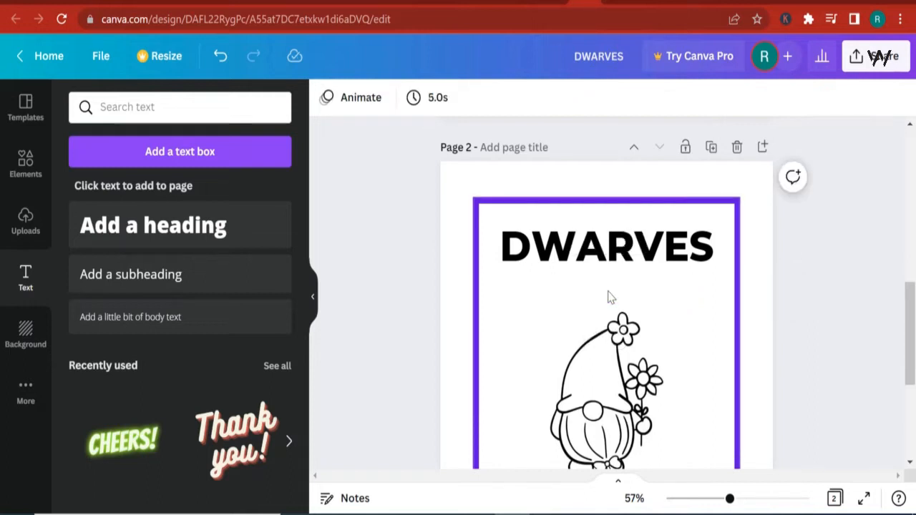
left_click(610, 242)
key("Delete")
left_click(615, 390)
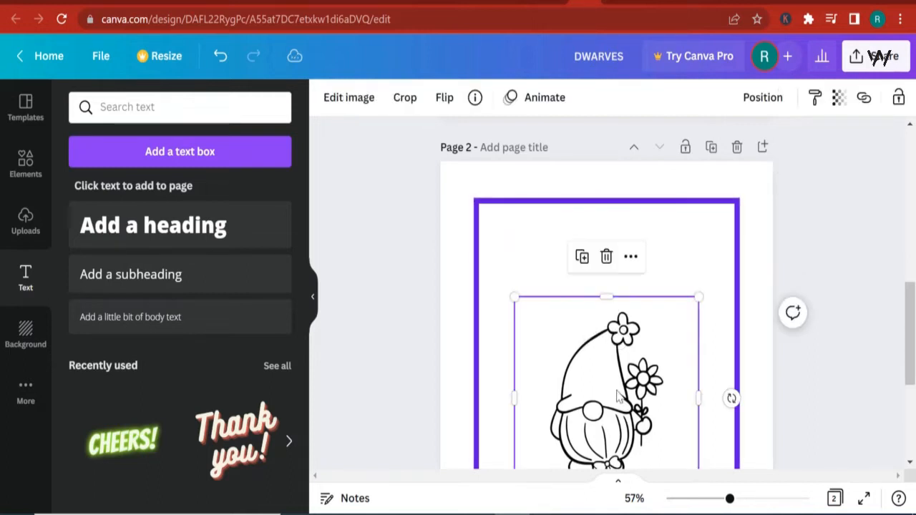
key("Delete")
- Delete the copyright notice and the FOR KIDS text from page 2 so only the purple border remains
scroll(618, 394, "down", 3)
left_click(625, 386)
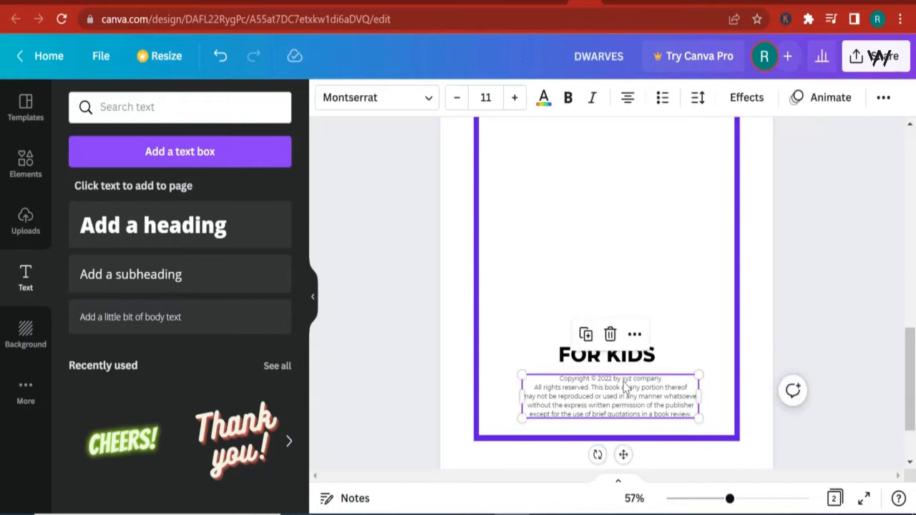
key("Delete")
left_click(626, 369)
key("Delete")
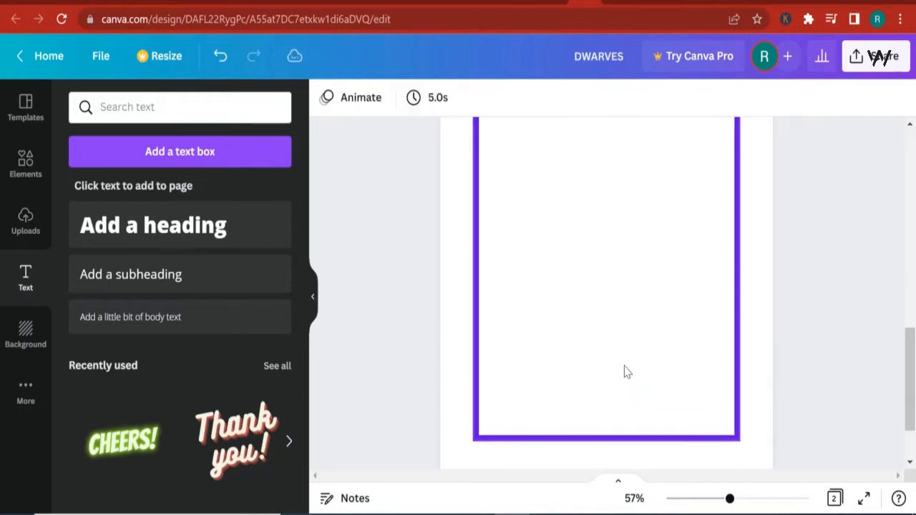
- Add a blank page at the end of the design and duplicate the bordered page 2
scroll(626, 415, "down", 2)
left_click(616, 436)
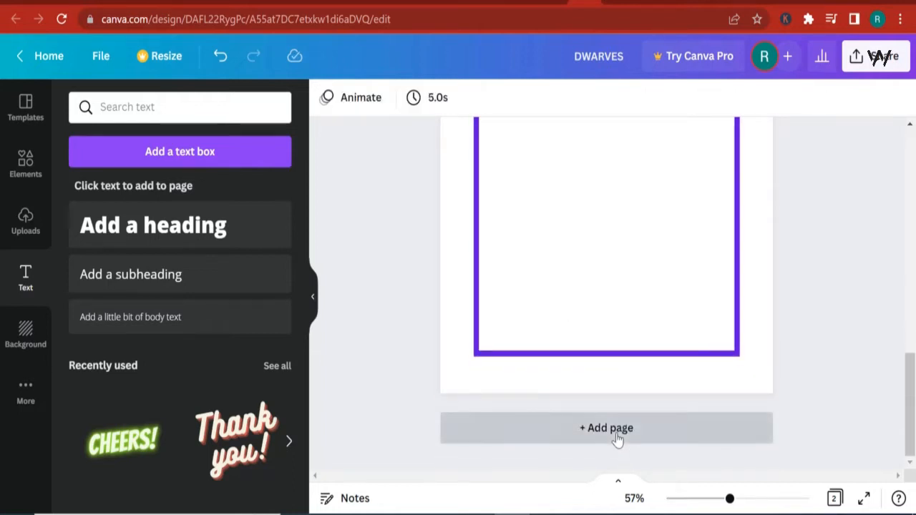
scroll(647, 347, "up", 6)
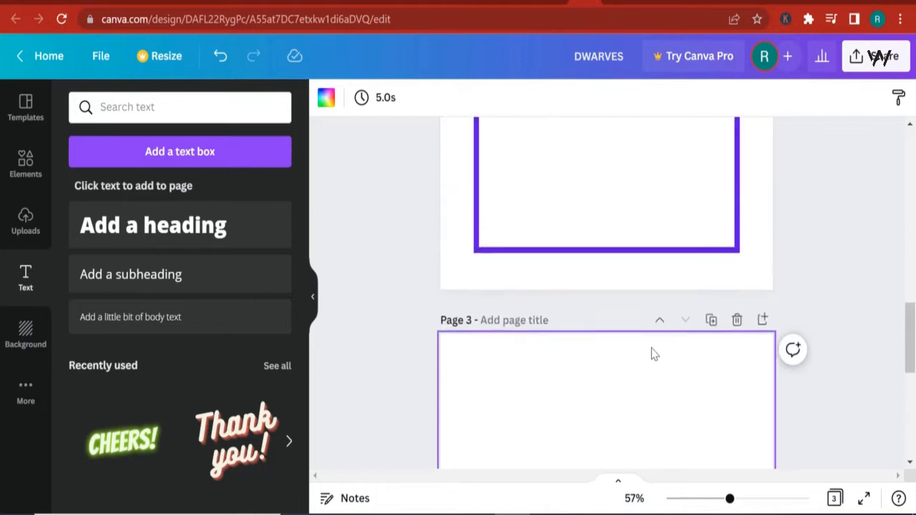
left_click(711, 175)
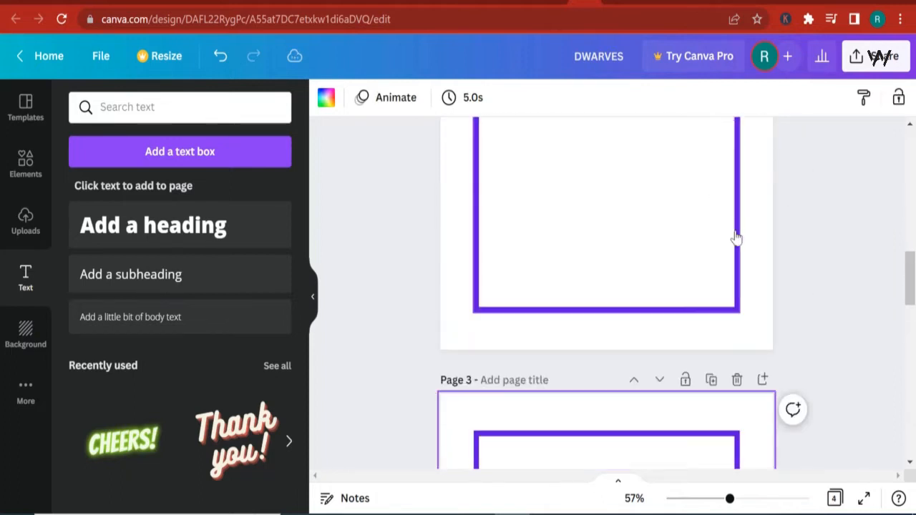
- Move the duplicated bordered page down one position so it follows the blank page
scroll(628, 274, "up", 2)
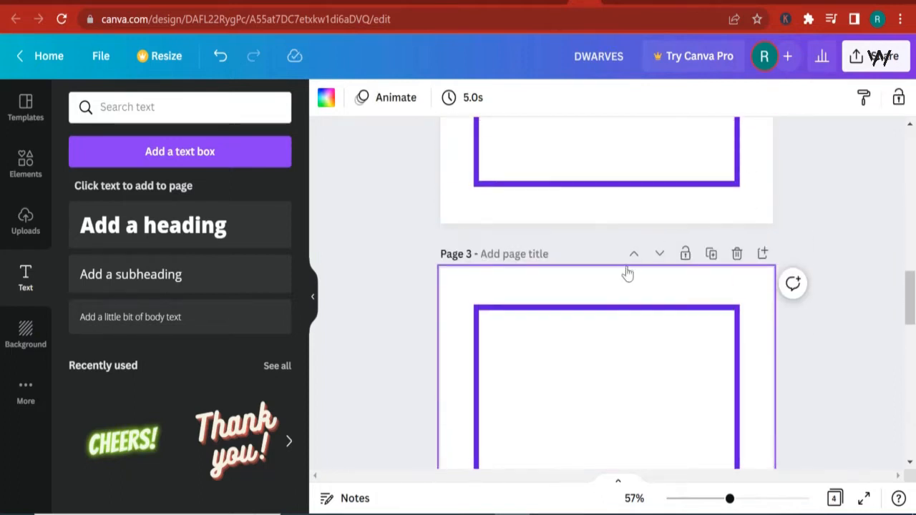
left_click_drag(642, 382, 810, 375)
left_click_drag(697, 296, 718, 288)
left_click(720, 295)
left_click(661, 254)
- Append another blank page at the end of the design, after bordered page 4
scroll(793, 347, "up", 3)
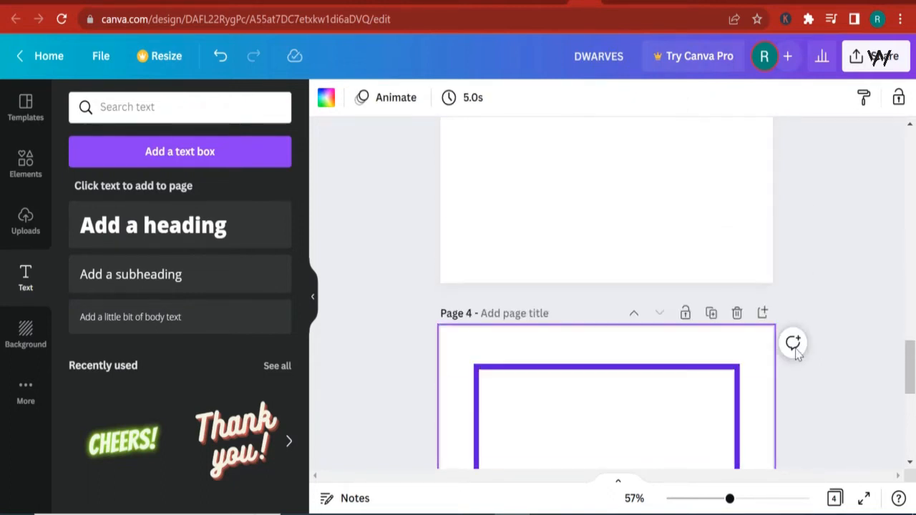
scroll(788, 343, "up", 5)
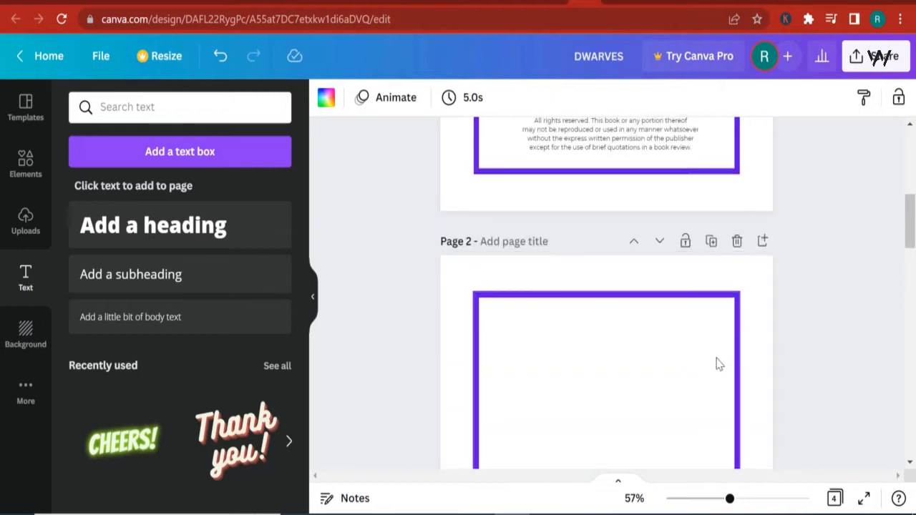
scroll(715, 364, "down", 1)
scroll(609, 306, "down", 1)
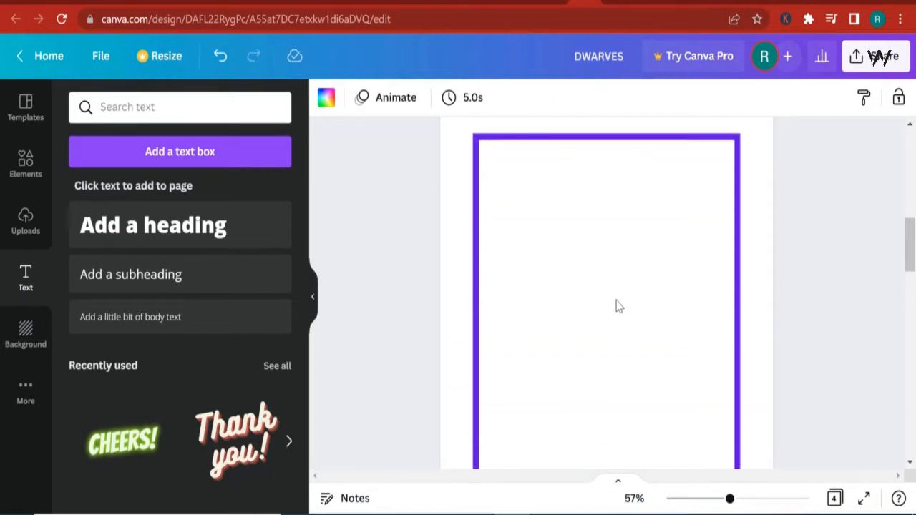
scroll(620, 303, "down", 10)
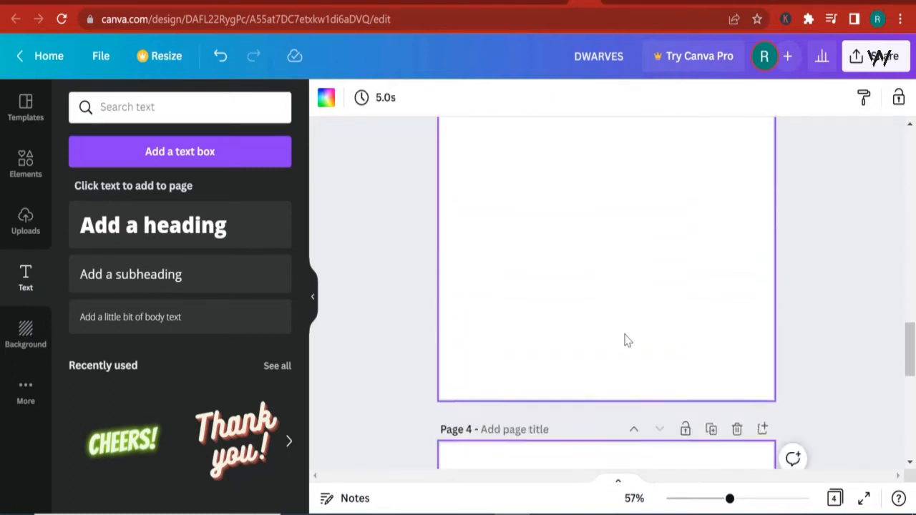
scroll(566, 339, "down", 2)
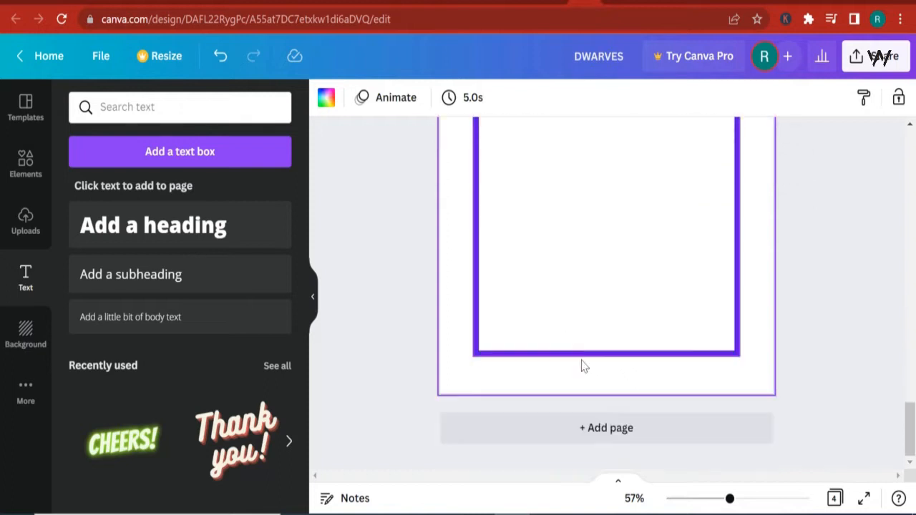
left_click(620, 423)
- Duplicate bordered page 4 and move the copy down to page 6, after the blank page
scroll(637, 413, "up", 6)
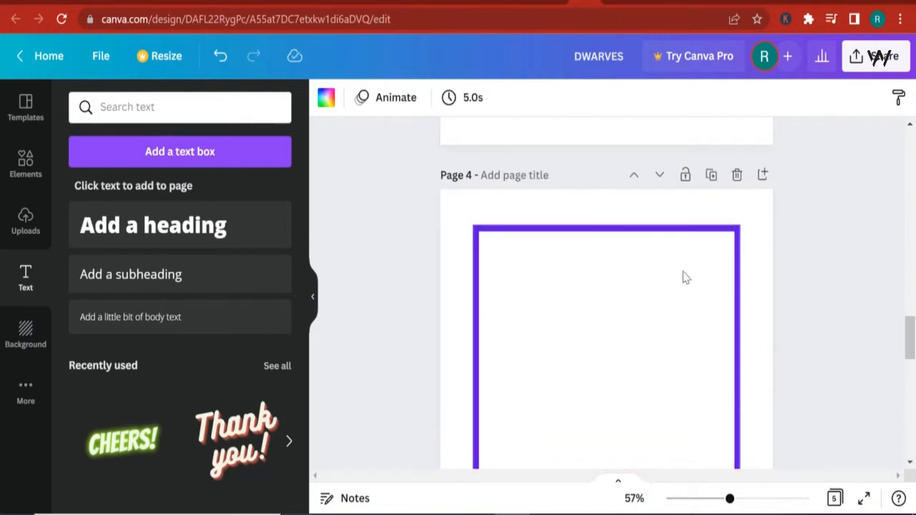
left_click(709, 176)
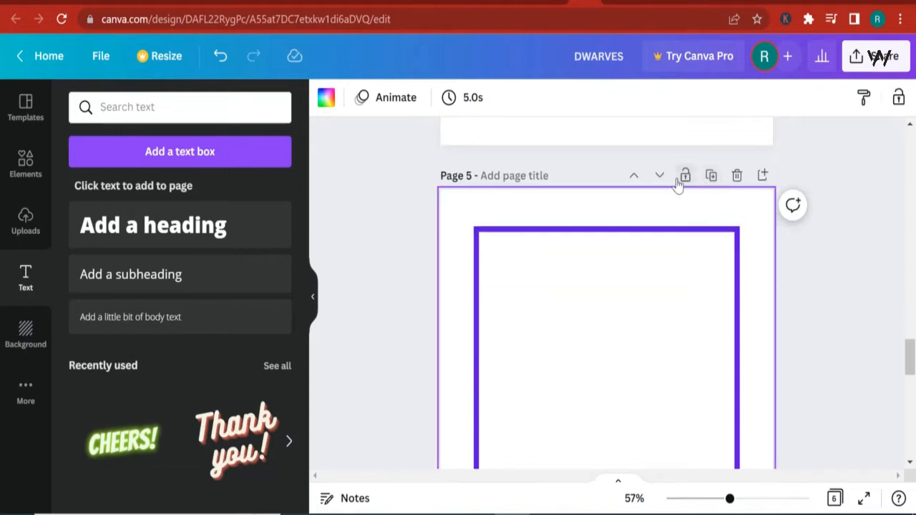
left_click(659, 175)
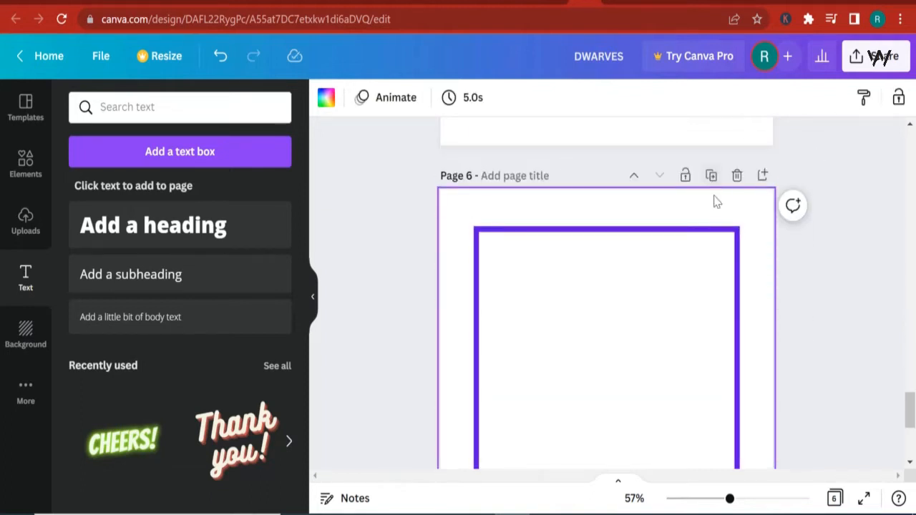
- Add blank page 7, then duplicate bordered page 6 and move the copy down to page 8
scroll(716, 204, "down", 5)
left_click(633, 429)
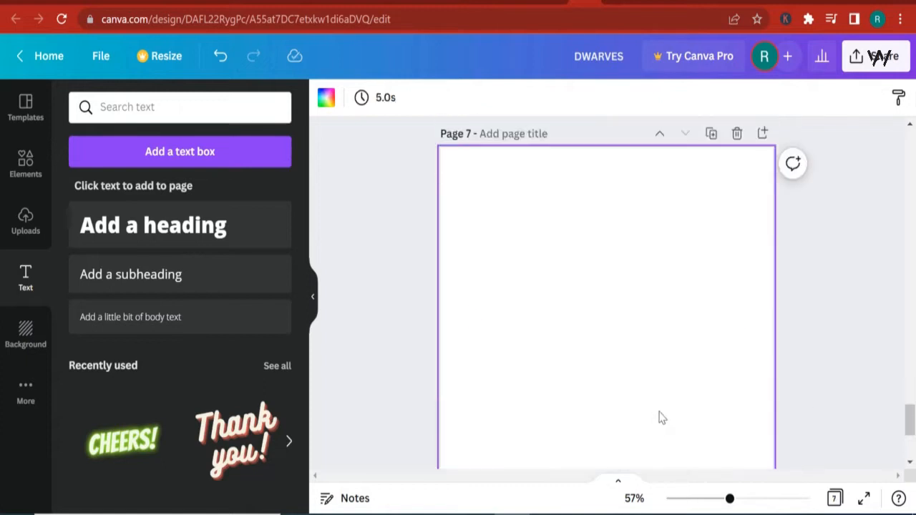
scroll(673, 394, "up", 5)
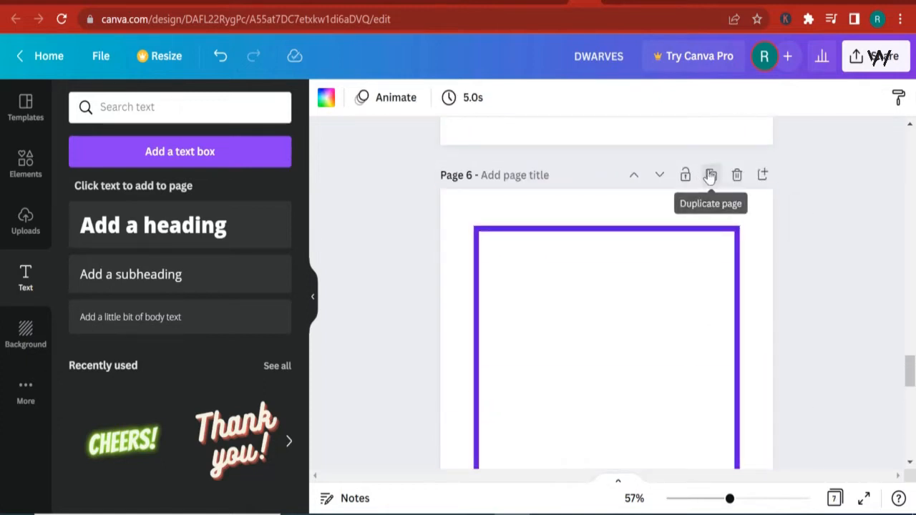
left_click(711, 176)
left_click(660, 176)
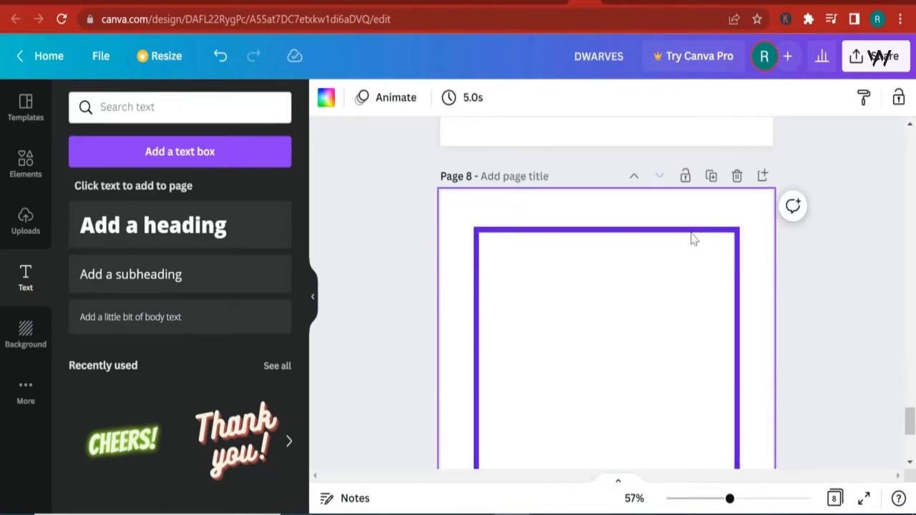
- Add page 9 at the end of the design and duplicate the bordered page beside it
scroll(692, 237, "down", 3)
left_click(664, 445)
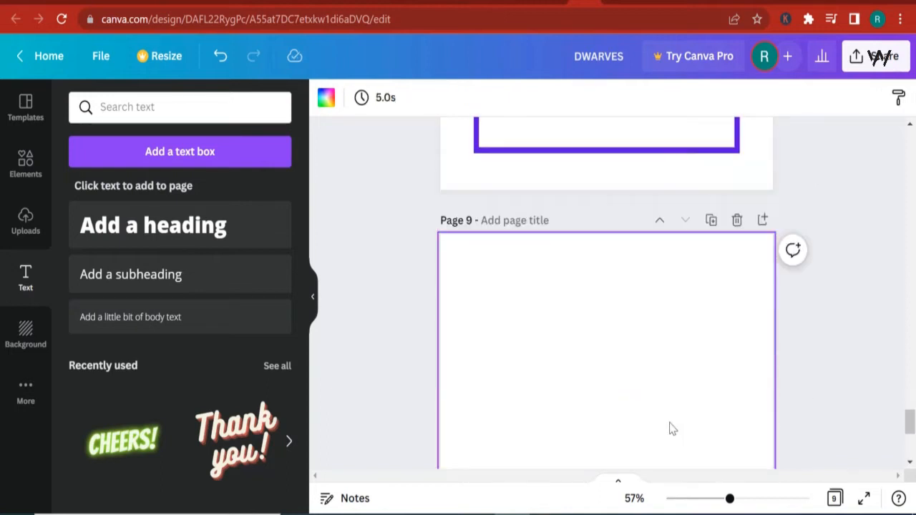
scroll(694, 376, "up", 5)
left_click(710, 253)
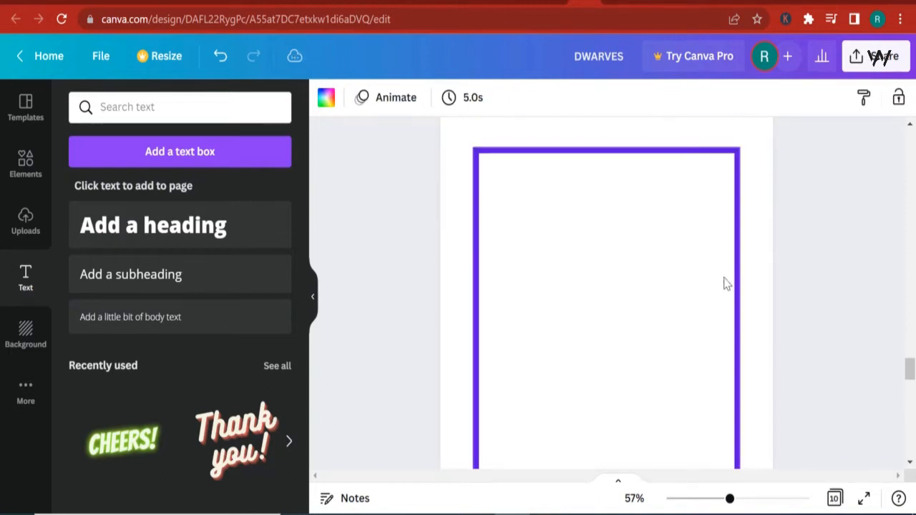
- Add page 11, duplicate bordered page 10 and move the copy down to page 12
scroll(690, 236, "up", 5)
scroll(662, 333, "down", 8)
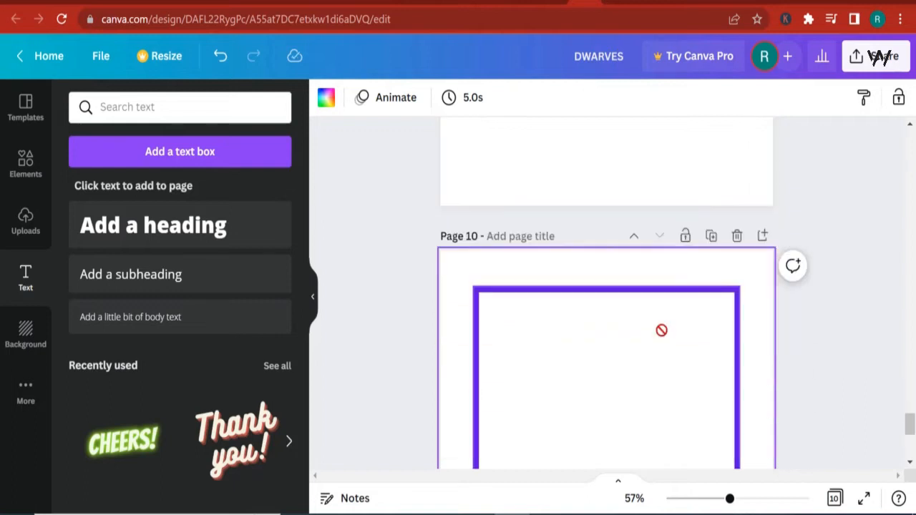
left_click(666, 422)
scroll(668, 416, "up", 6)
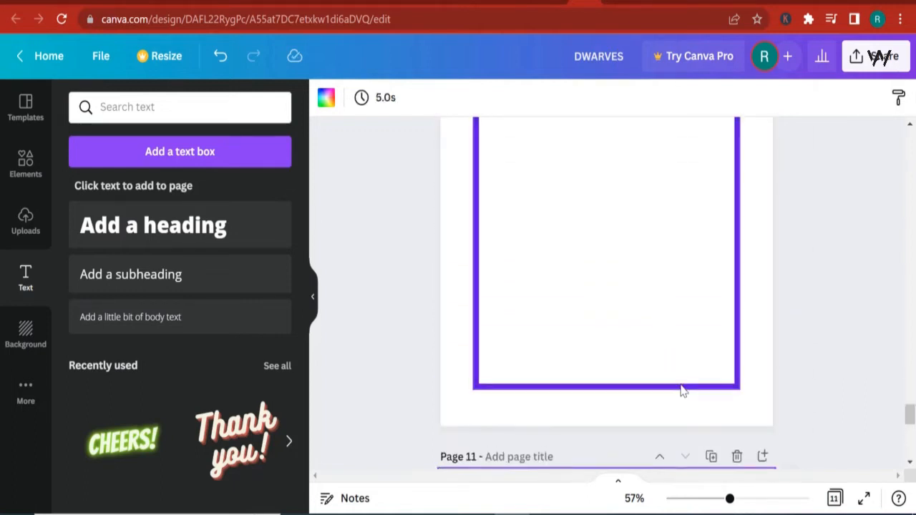
left_click(711, 333)
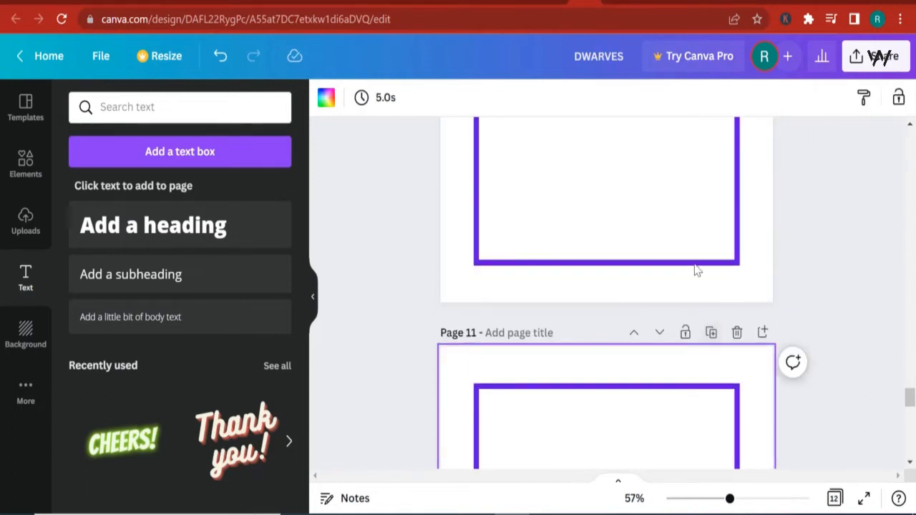
left_click(660, 333)
- Add page 13 at the end, duplicate the bordered page and move the copy down to page 14
scroll(662, 329, "down", 4)
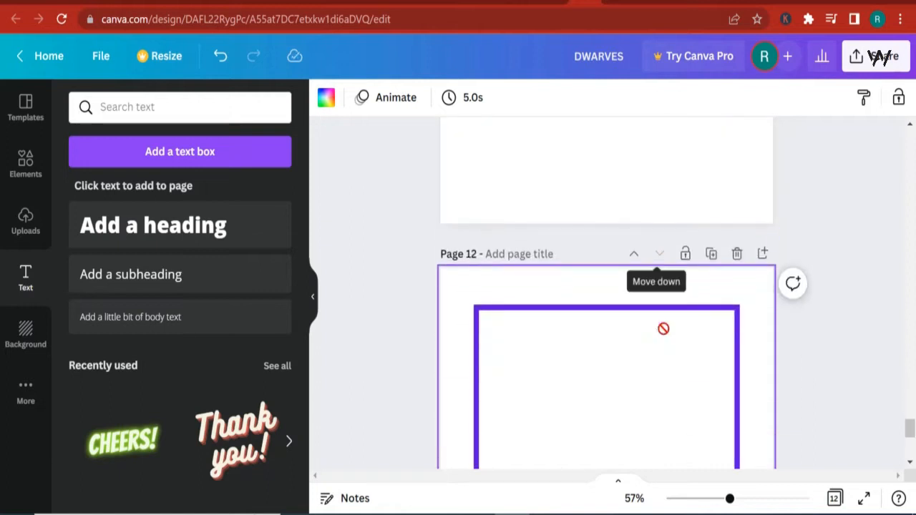
left_click(632, 423)
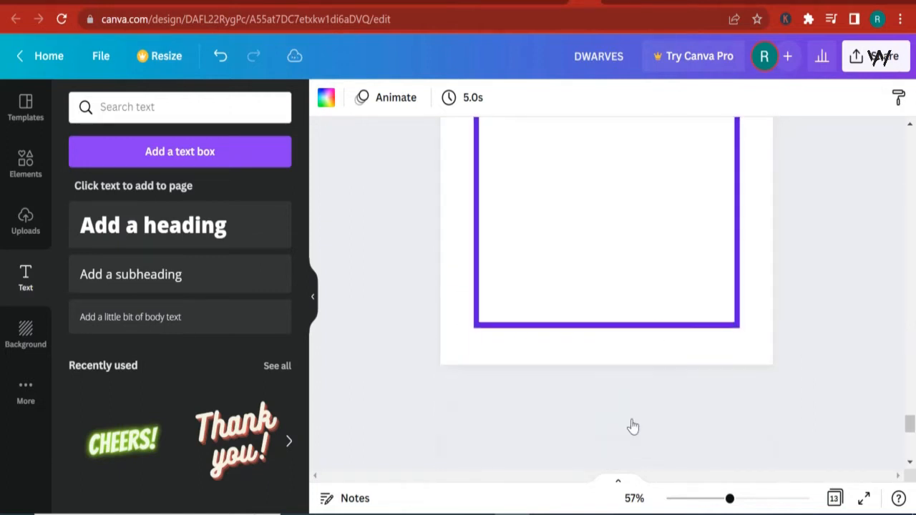
scroll(677, 410, "up", 10)
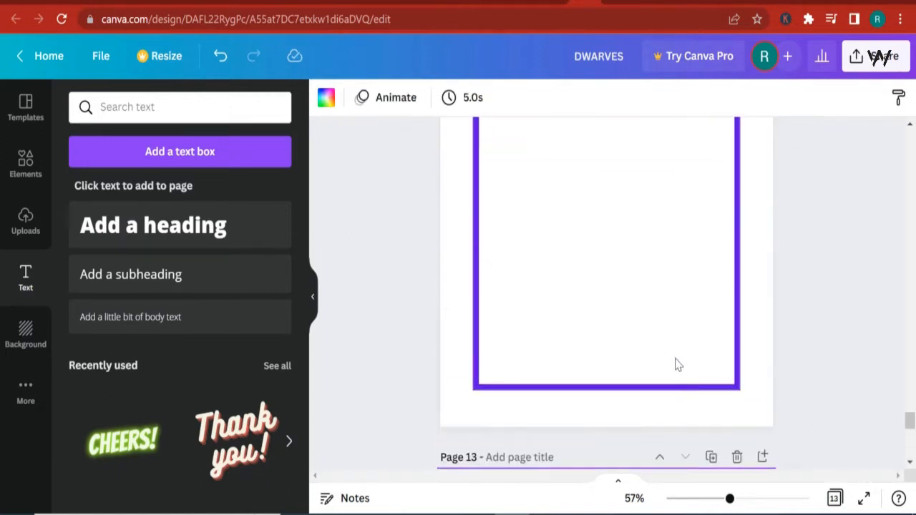
left_click(711, 334)
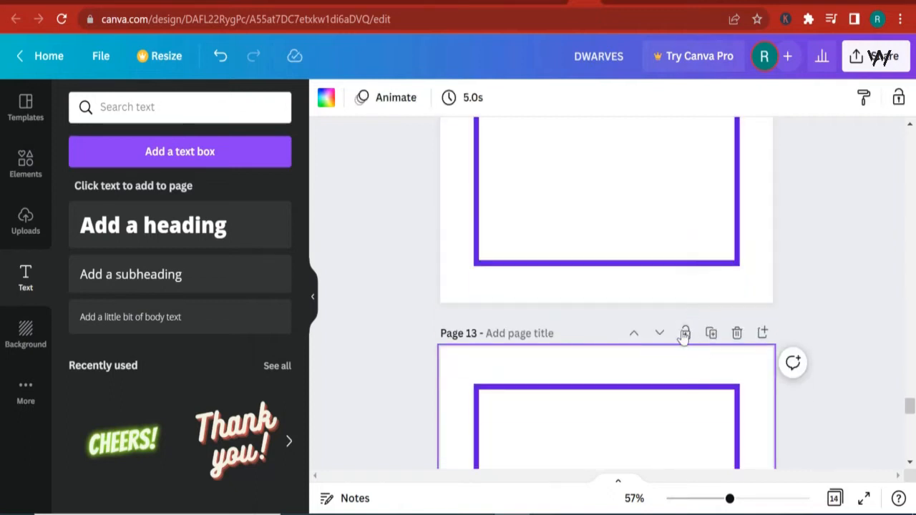
left_click(660, 334)
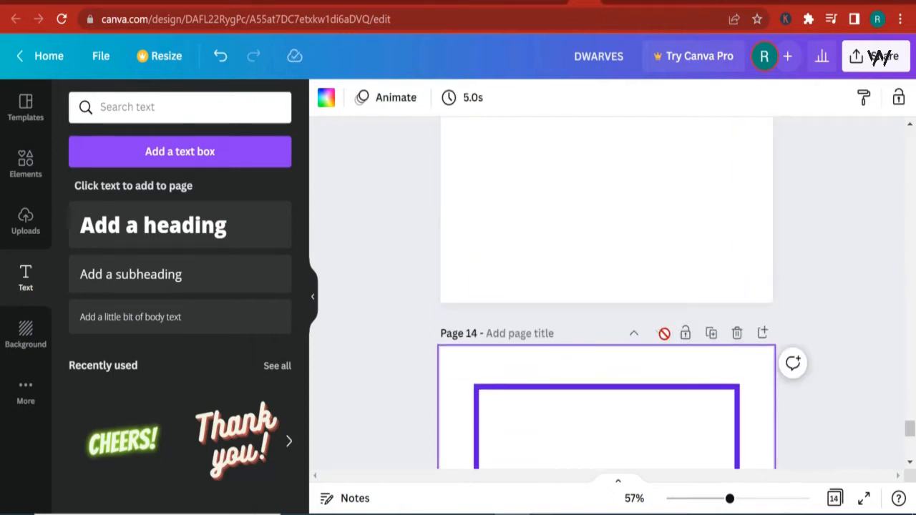
- Add page 15 at the end of the design and duplicate the bordered page above it
scroll(670, 358, "down", 3)
left_click(627, 427)
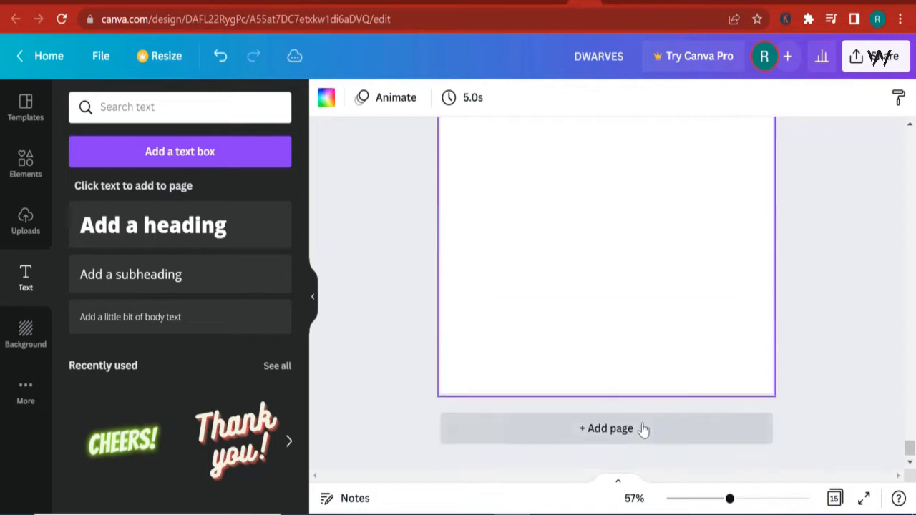
scroll(665, 401, "up", 5)
left_click(713, 411)
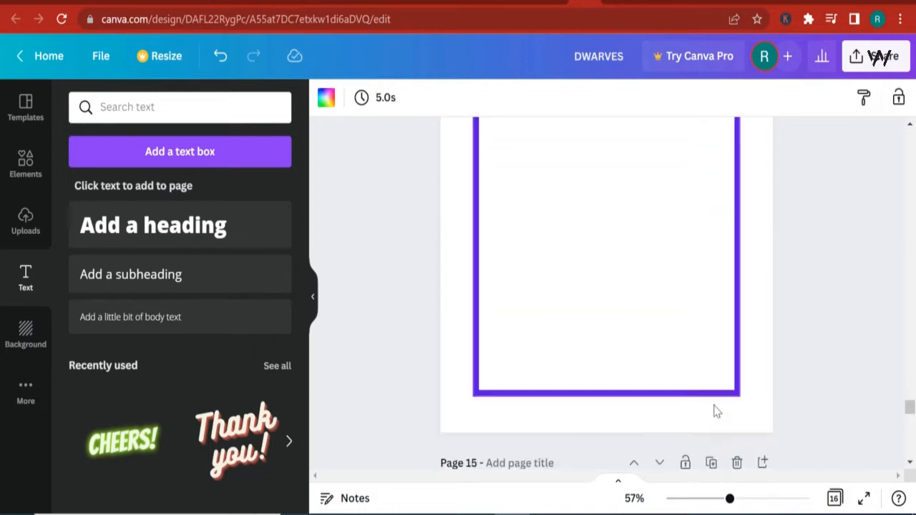
- Add page 17, duplicate the bordered page and move the copy down to the last position
scroll(667, 348, "down", 2)
scroll(669, 401, "down", 5)
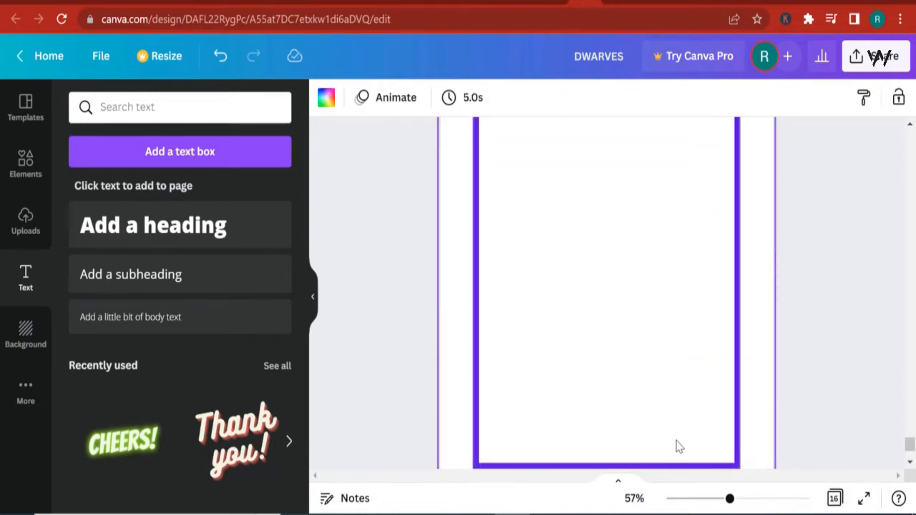
left_click(647, 429)
scroll(658, 430, "up", 8)
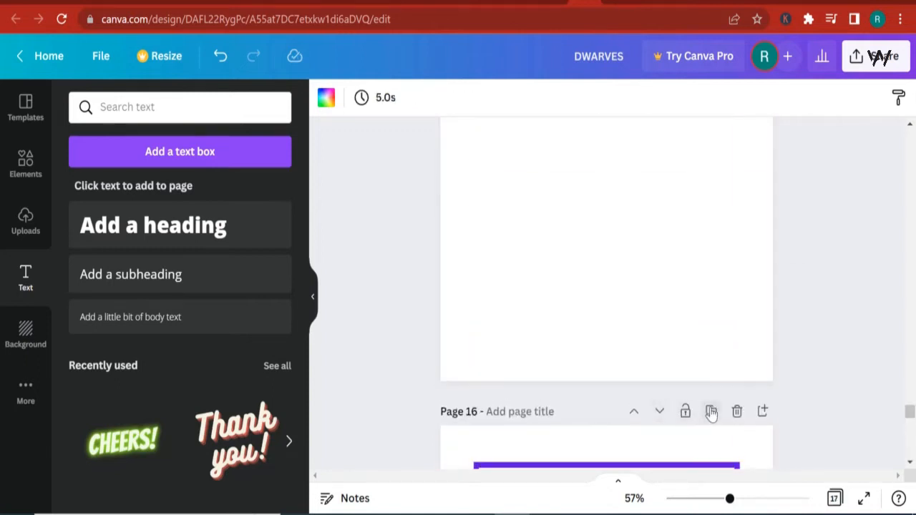
left_click(712, 412)
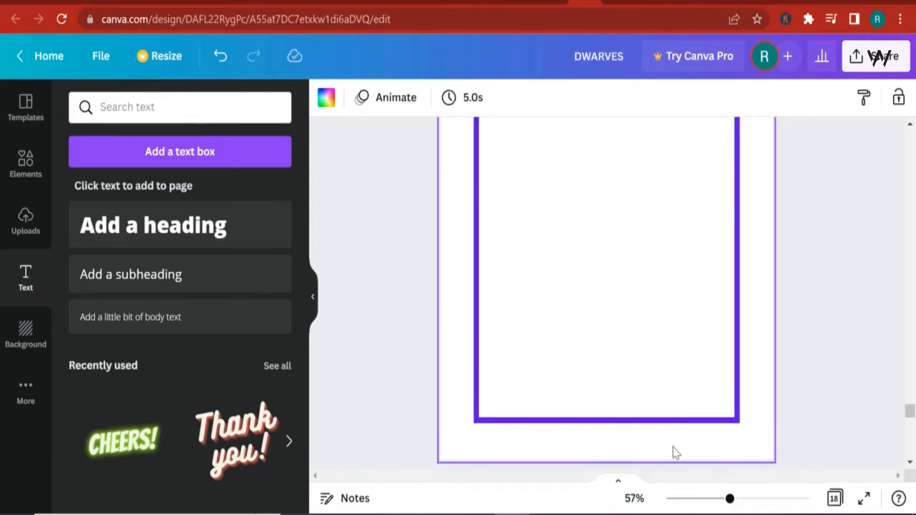
left_click(659, 334)
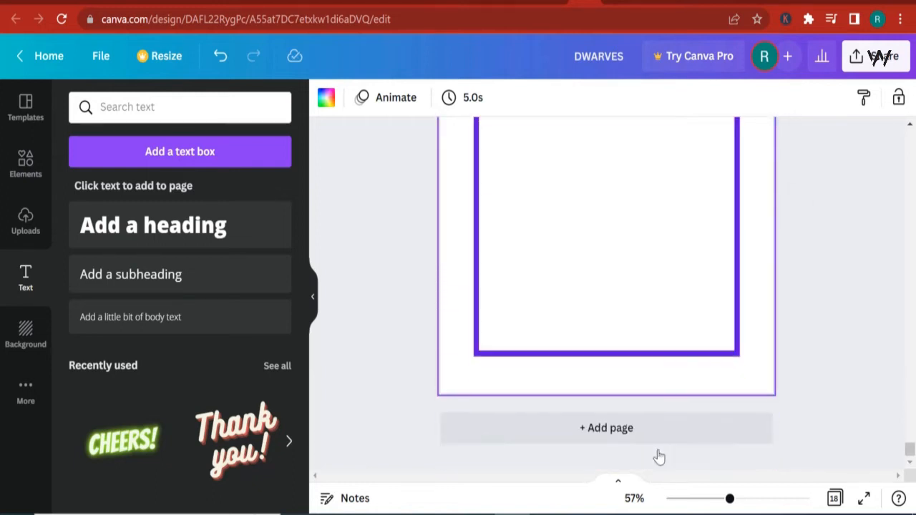
- Add page 19 at the end of the design and duplicate the bordered page 18
left_click(655, 430)
scroll(687, 393, "up", 5)
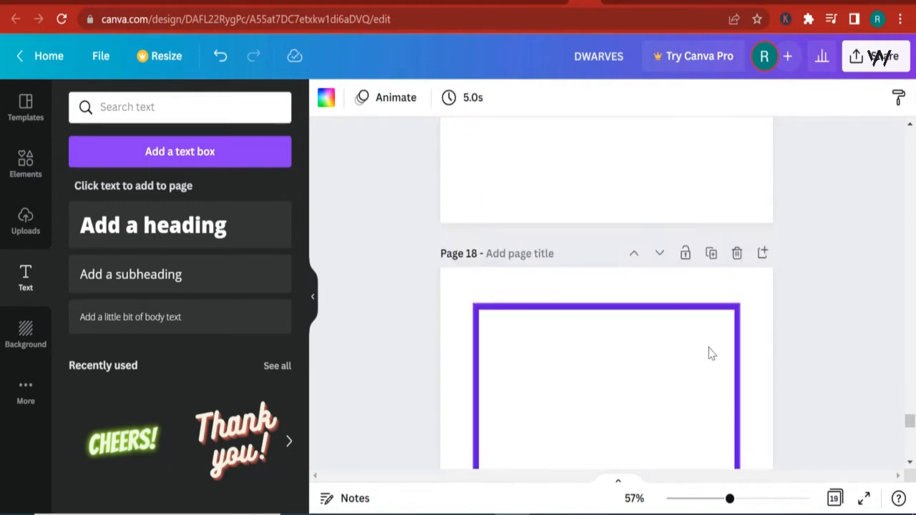
left_click(711, 254)
scroll(675, 323, "down", 5)
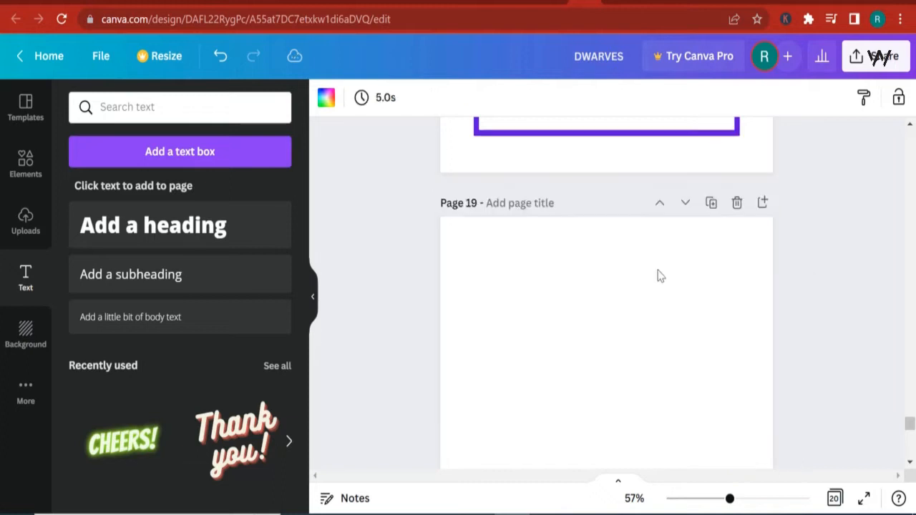
- Add page 21 at the end of the design and duplicate the bordered page 20
left_click(651, 455)
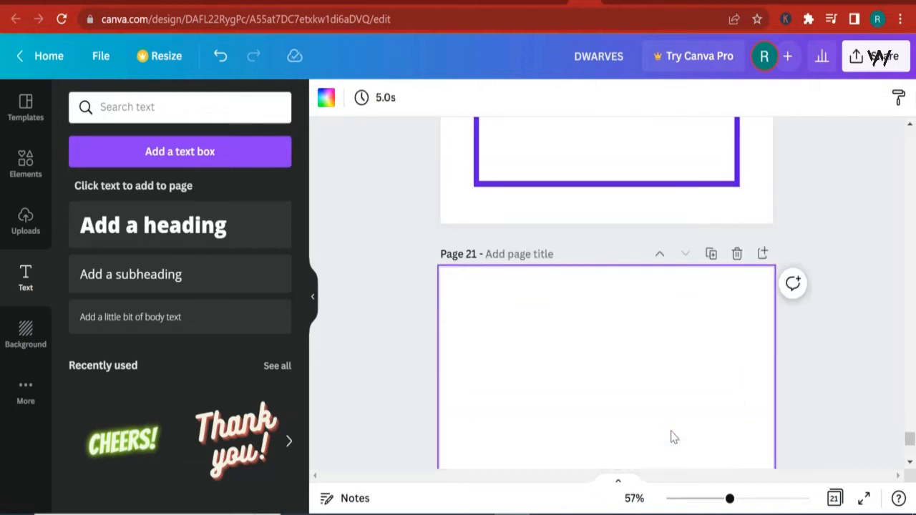
scroll(673, 433, "up", 5)
scroll(675, 432, "up", 3)
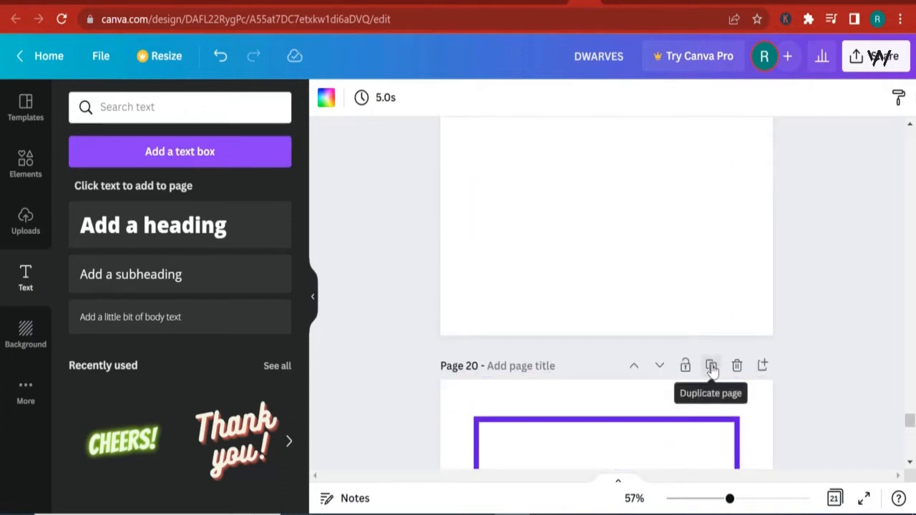
left_click(712, 365)
scroll(666, 374, "down", 5)
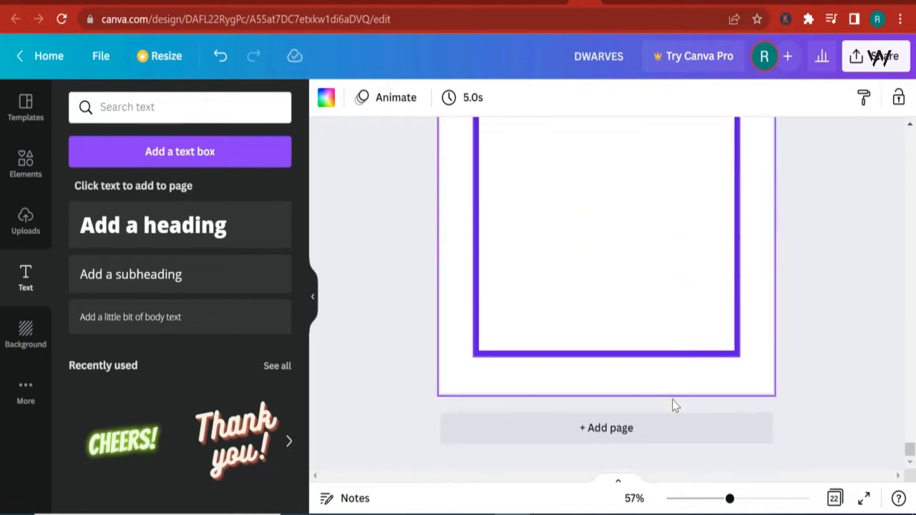
- Add page 23 at the end of the design and duplicate the bordered page 22
left_click(642, 427)
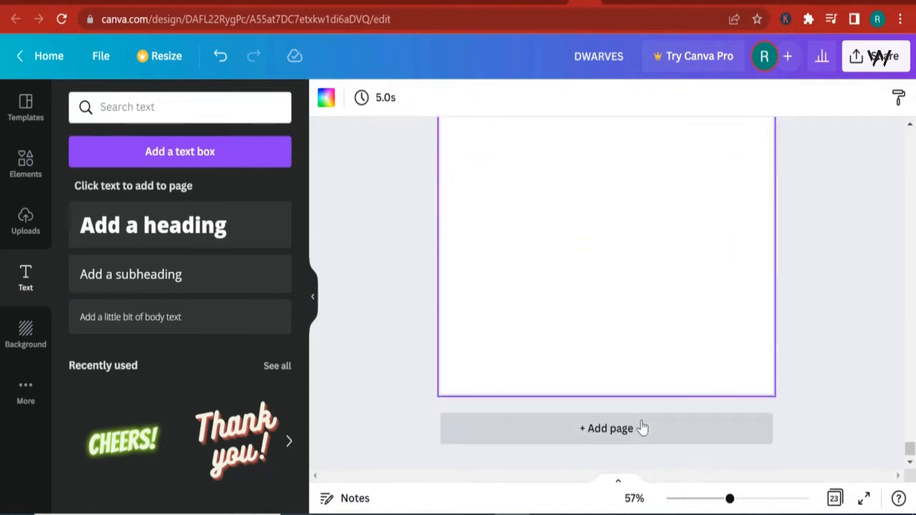
left_click(642, 428)
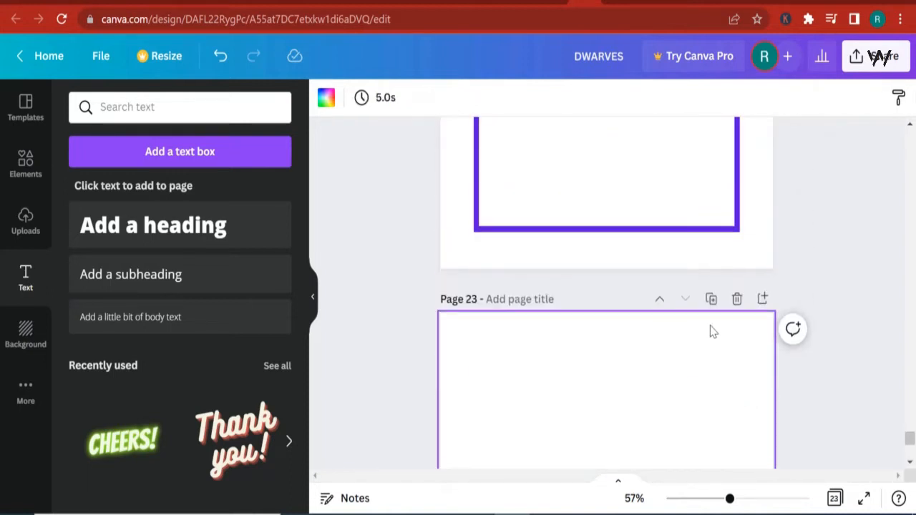
left_click(710, 301)
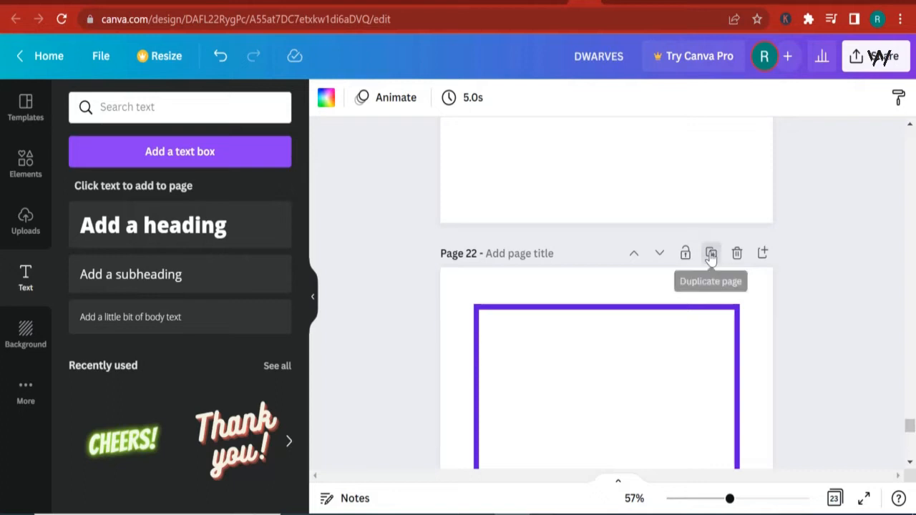
left_click(710, 254)
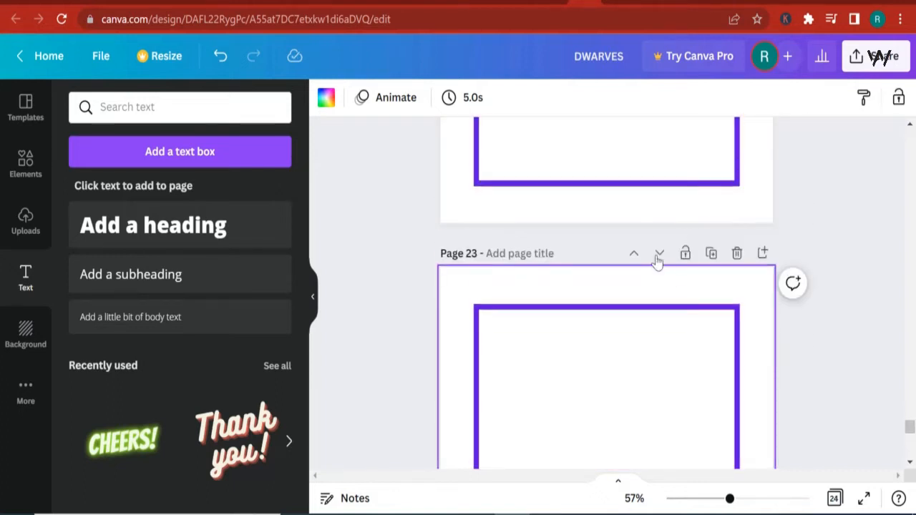
scroll(658, 269, "down", 6)
- Add page 25 at the end of the design and duplicate the bordered page 24
left_click(662, 430)
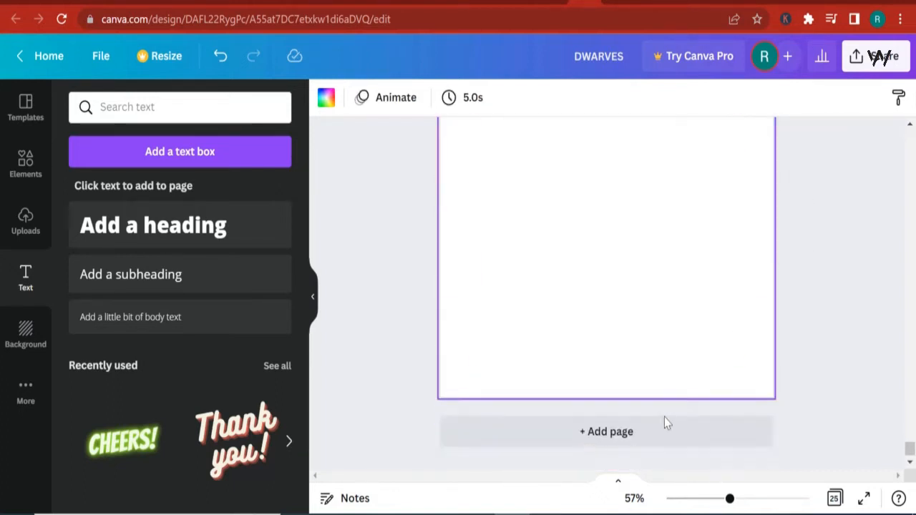
scroll(665, 422, "up", 5)
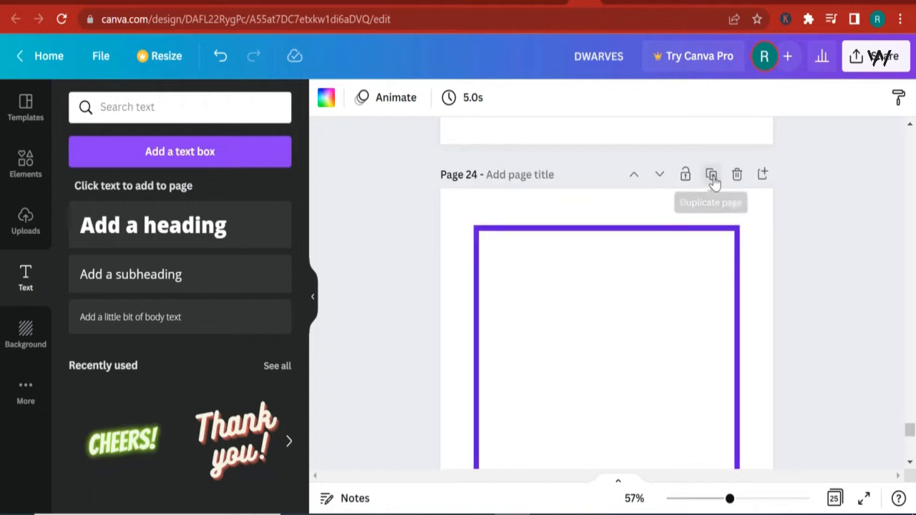
left_click(713, 177)
scroll(698, 279, "up", 3)
left_click(660, 412)
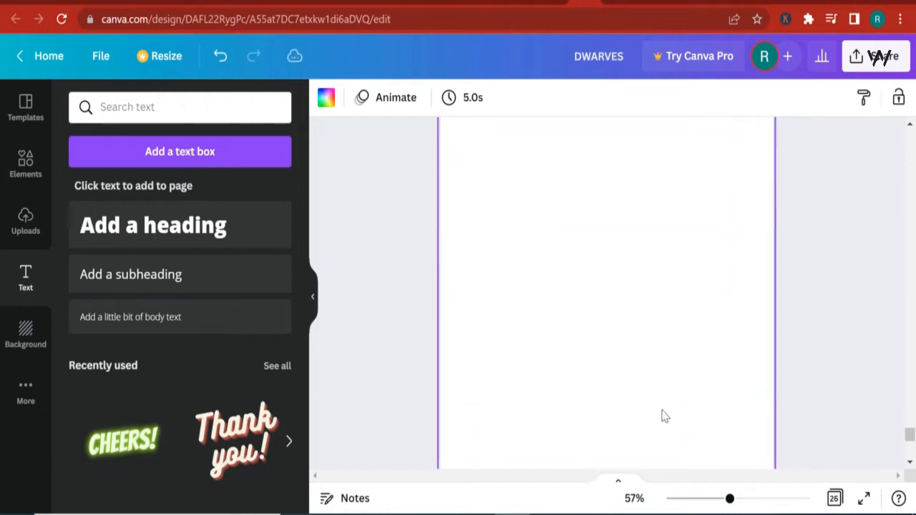
- Add page 27, duplicate the bordered page 26 and move the copy down one position
left_click(670, 428)
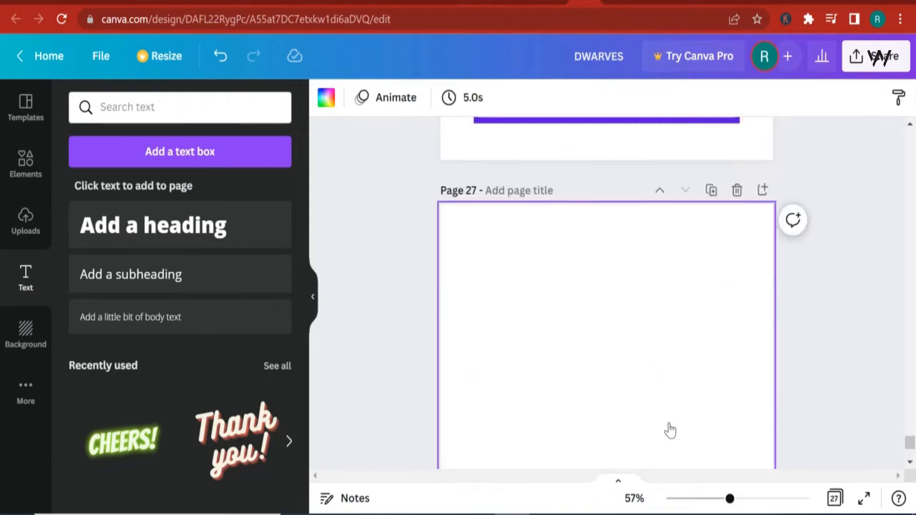
scroll(673, 435, "up", 6)
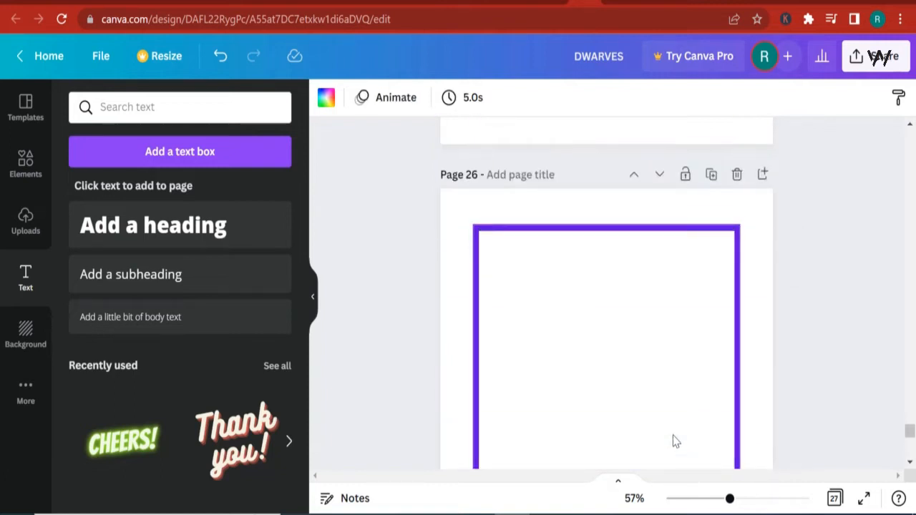
left_click(711, 175)
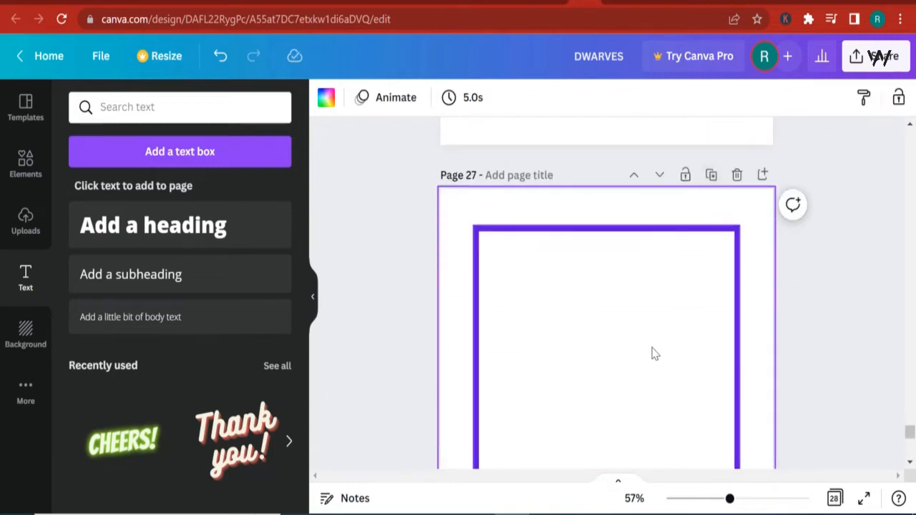
left_click(660, 175)
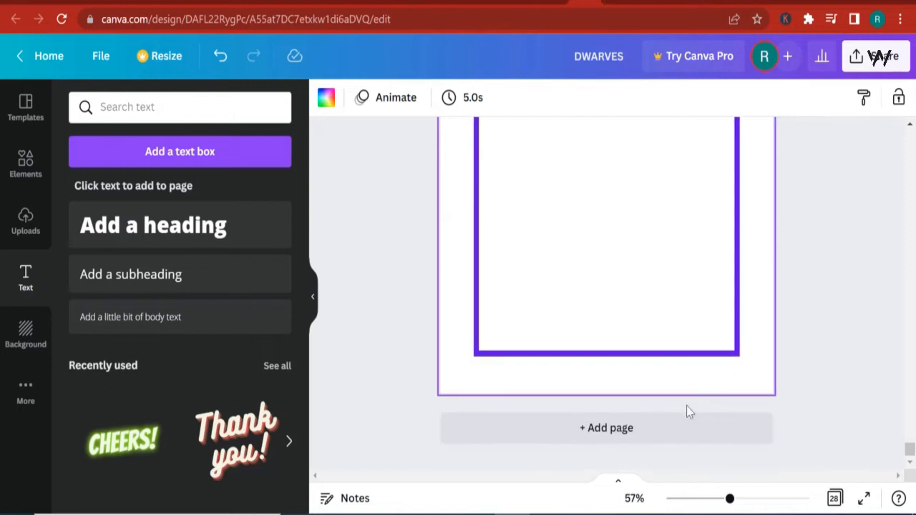
- Add page 29 at the end of the design and duplicate the bordered page 28
left_click(686, 406)
scroll(681, 421, "up", 5)
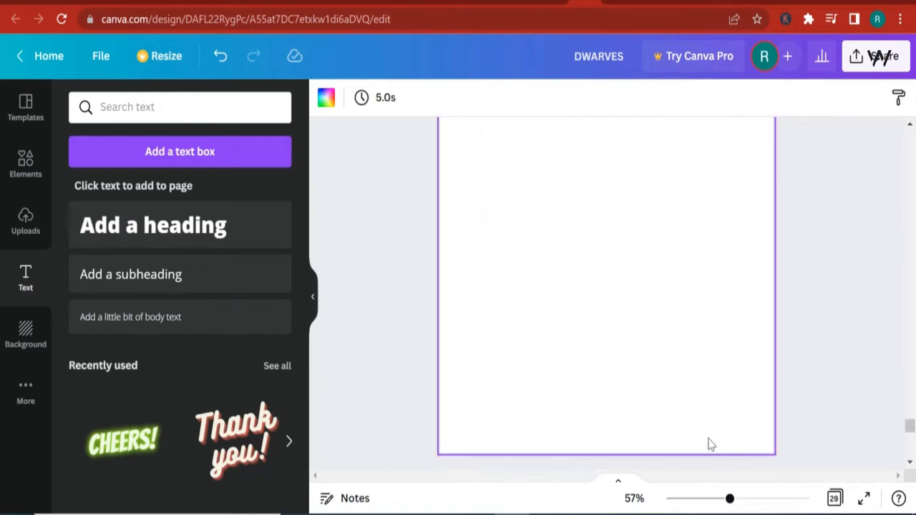
left_click(710, 246)
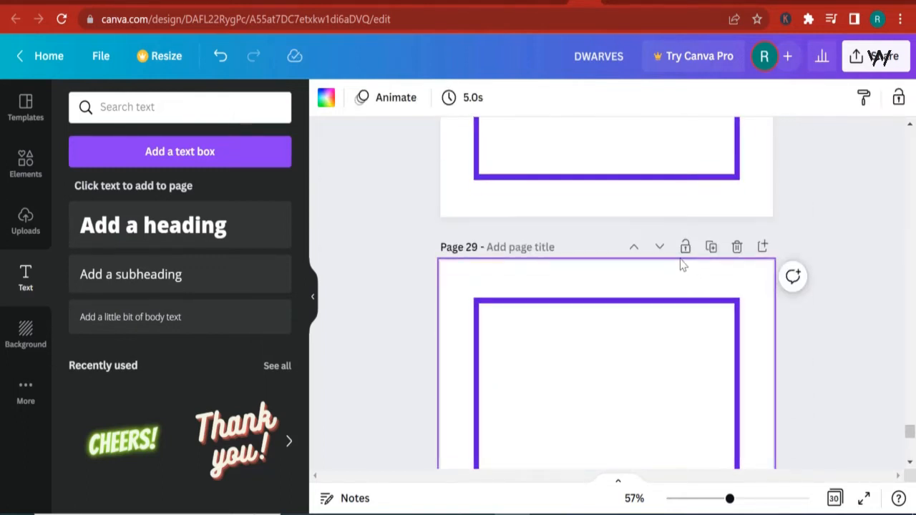
scroll(663, 270, "down", 6)
- Add page 31 at the end of the design and duplicate the bordered page 30
left_click(671, 423)
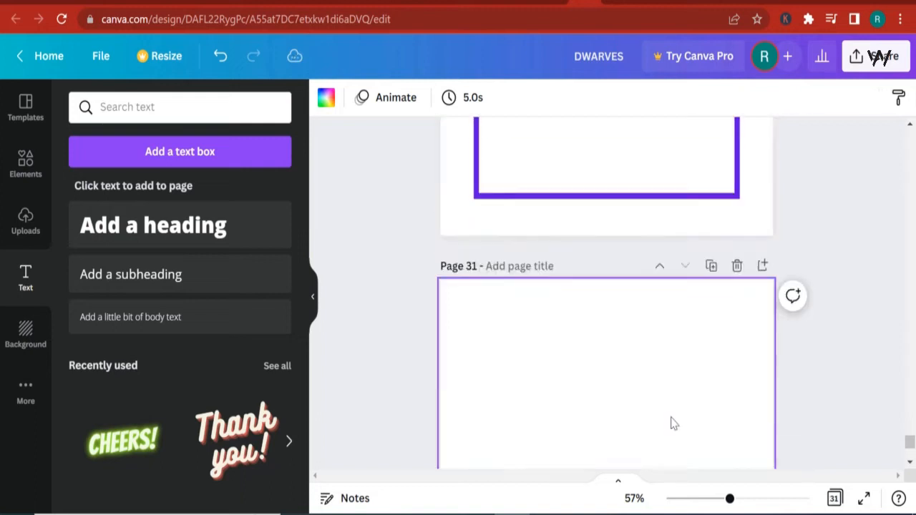
scroll(681, 415, "up", 6)
scroll(691, 419, "down", 3)
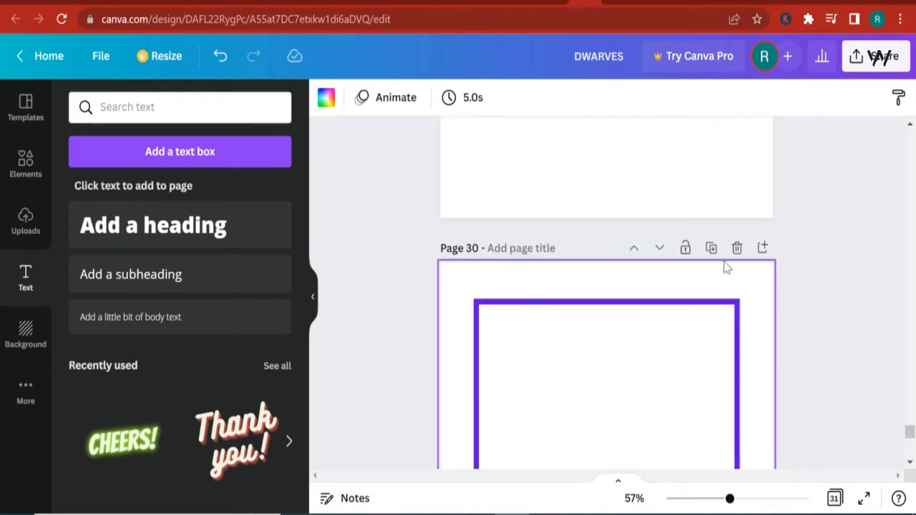
left_click(712, 249)
scroll(666, 262, "down", 8)
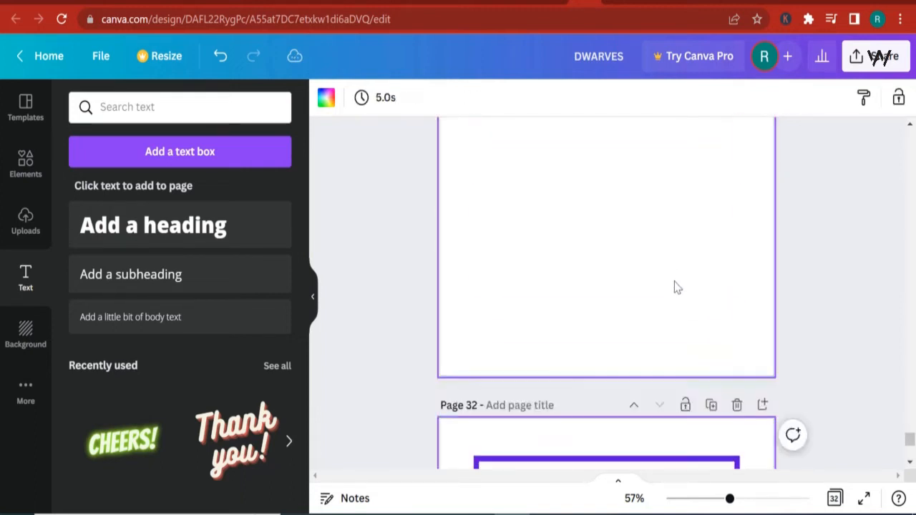
- Add page 33 at the end of the design and duplicate the bordered page 32
left_click(652, 431)
scroll(685, 413, "up", 8)
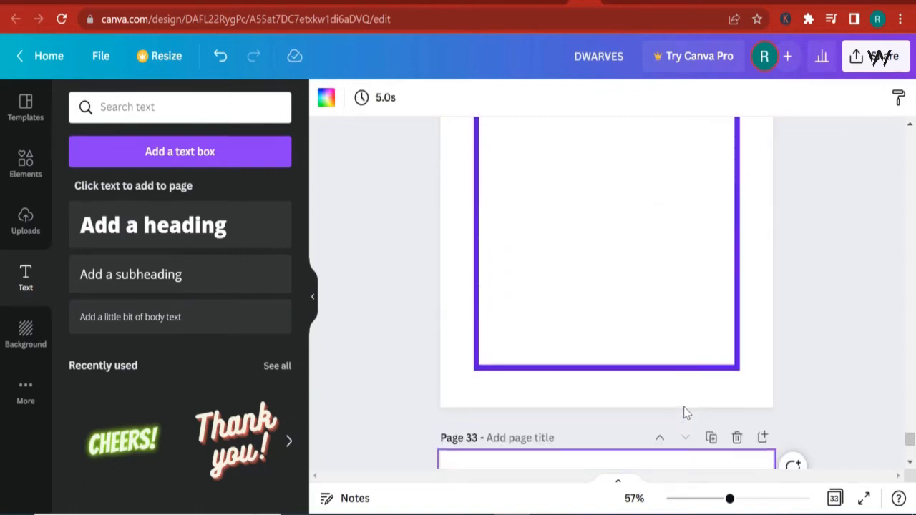
left_click(710, 315)
scroll(711, 318, "down", 9)
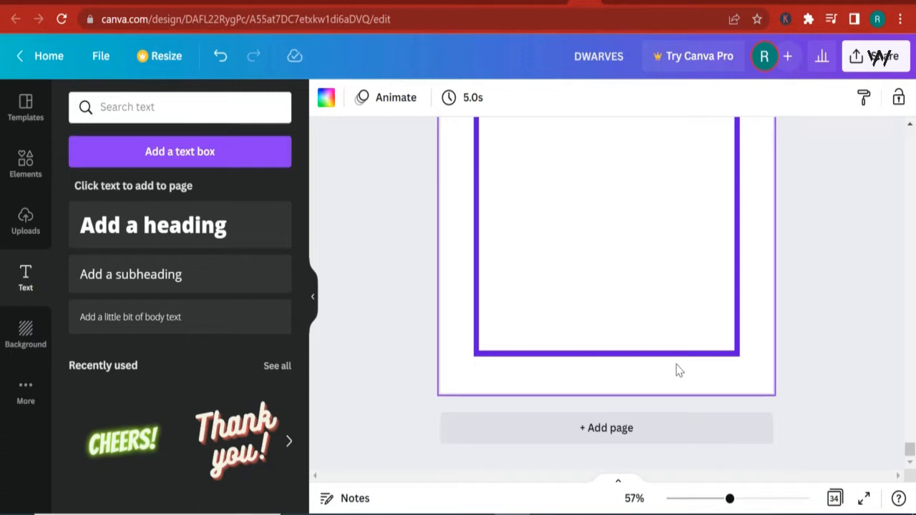
- Add page 35, duplicate the bordered page 34 and move the copy down one position
left_click(665, 426)
scroll(691, 408, "up", 3)
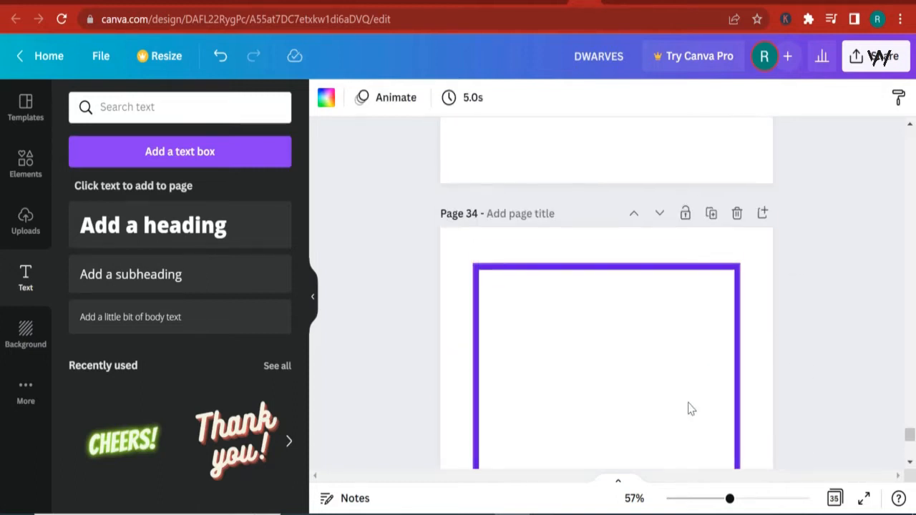
left_click(712, 214)
left_click(661, 218)
scroll(716, 410, "down", 4)
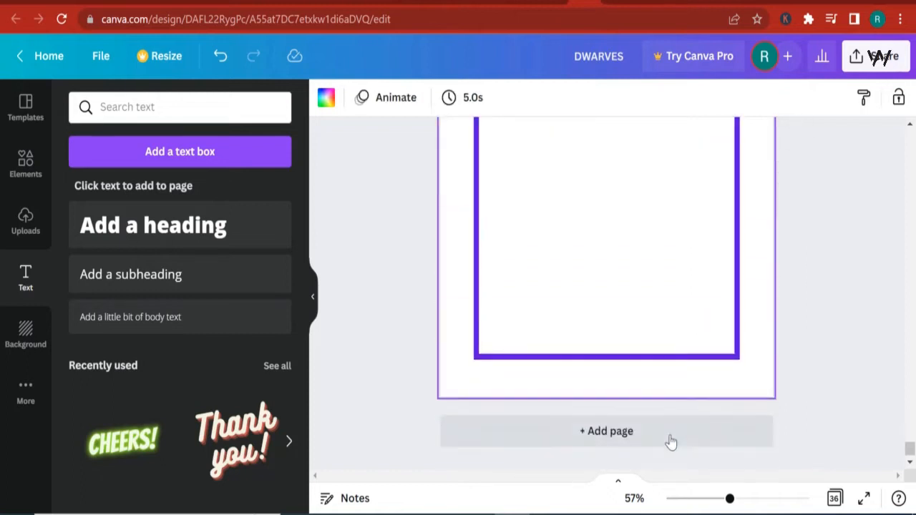
- Add two blank pages at the end of the design and duplicate the bordered page 36
left_click(667, 436)
scroll(670, 427, "up", 4)
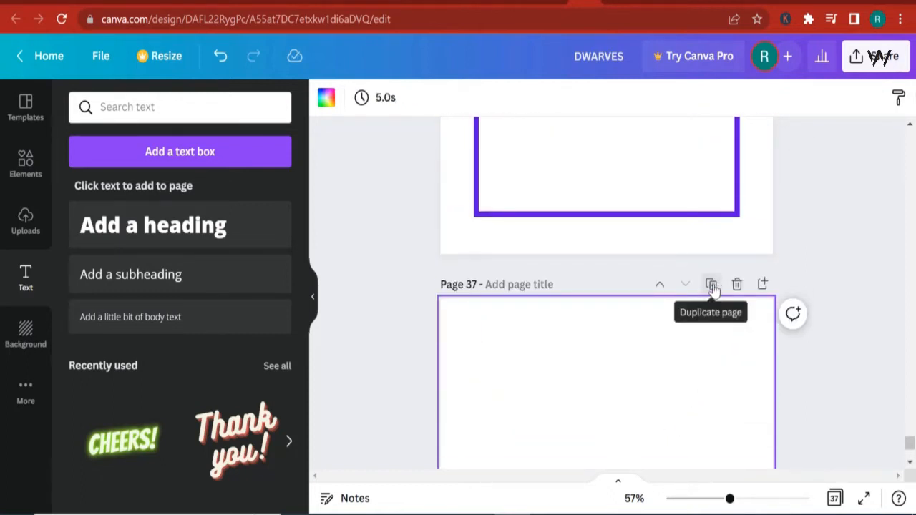
left_click(712, 286)
scroll(664, 308, "up", 4)
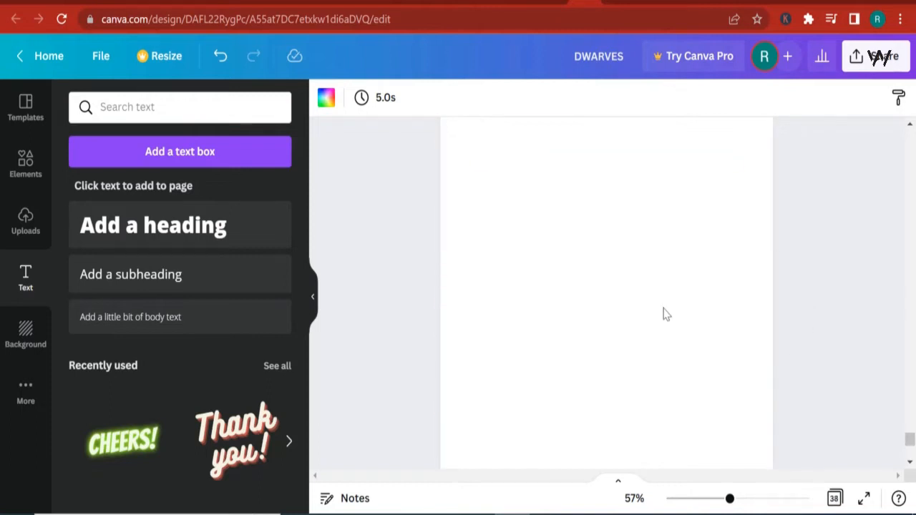
scroll(677, 321, "up", 6)
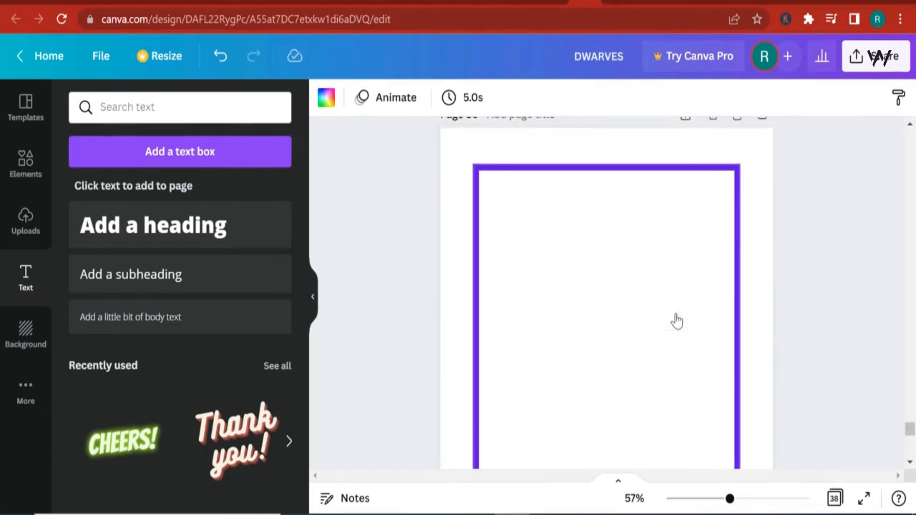
left_click(709, 350)
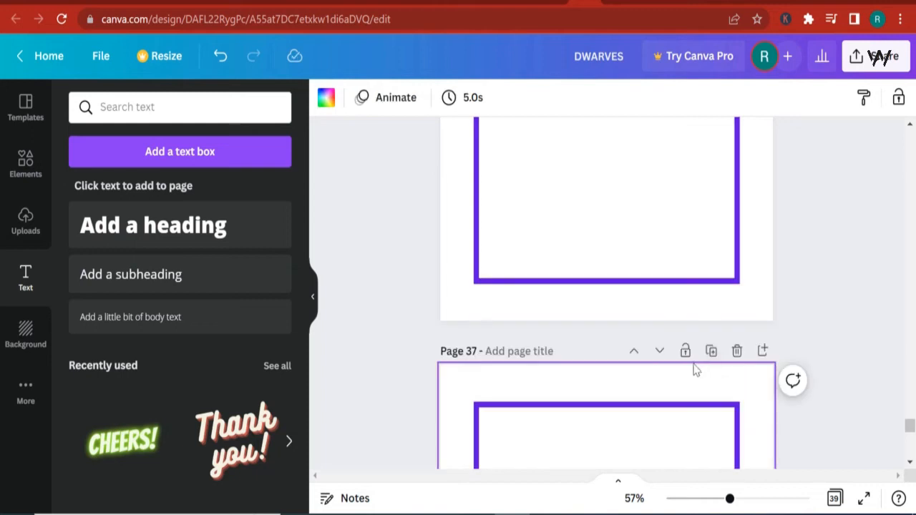
scroll(660, 353, "down", 10)
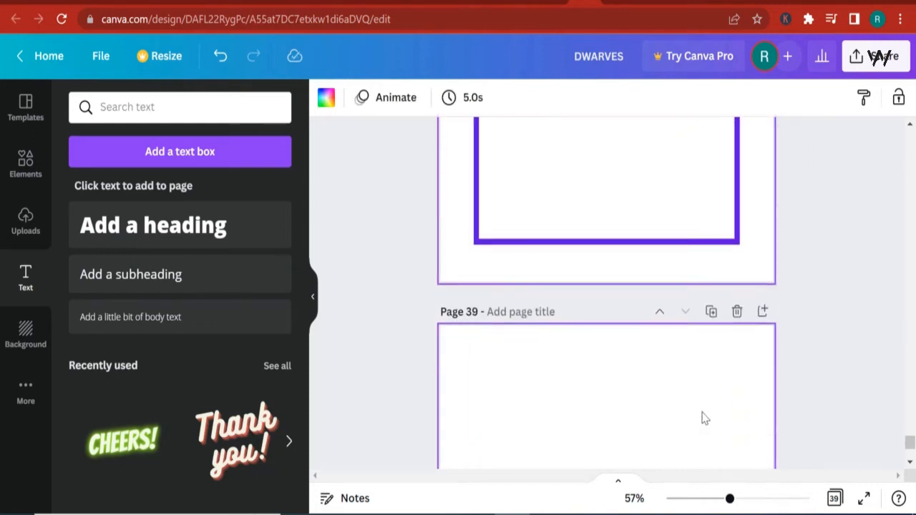
- Duplicate the bordered page 38 to continue the alternating bordered and blank pages
scroll(704, 419, "up", 8)
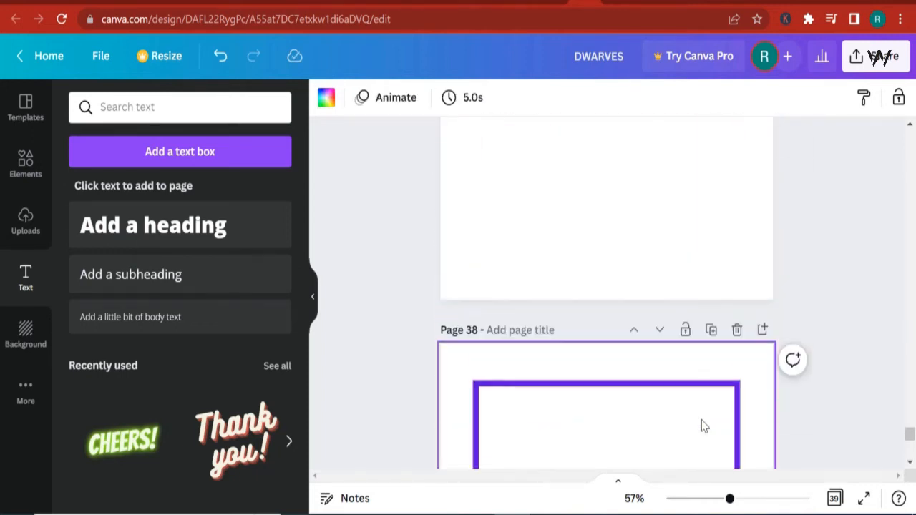
scroll(701, 422, "up", 6)
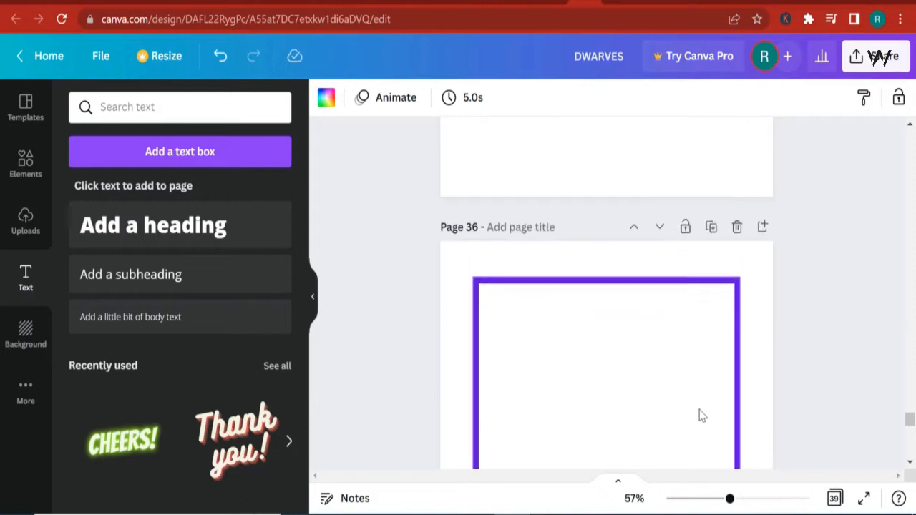
scroll(752, 430, "down", 8)
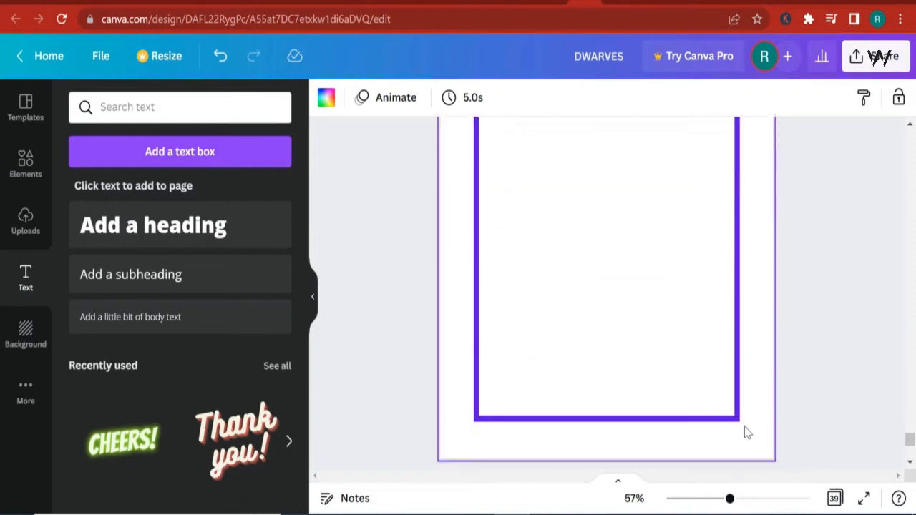
scroll(715, 412, "down", 3)
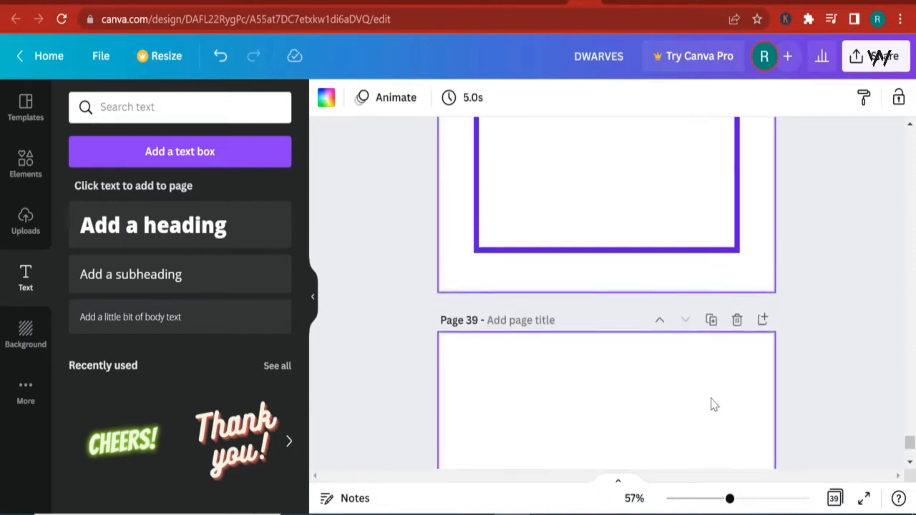
scroll(712, 403, "up", 5)
left_click(707, 253)
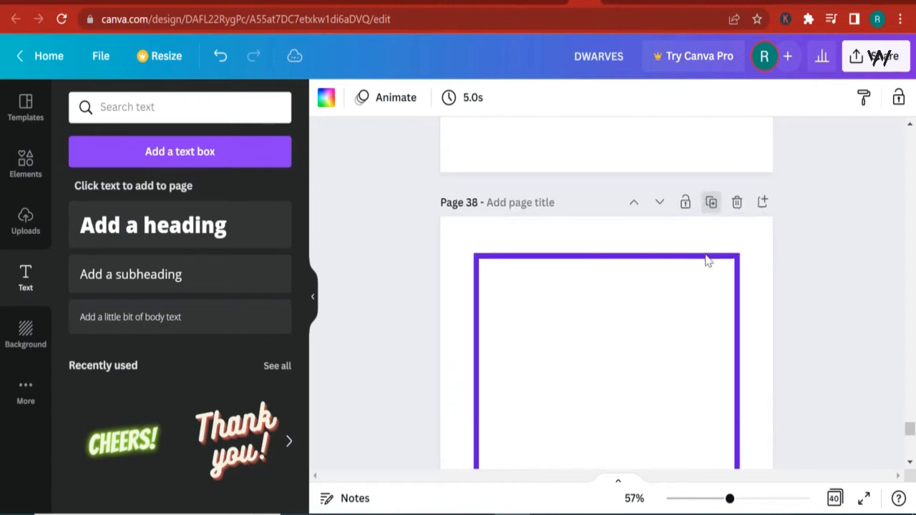
- Place the striped bee image from the uploaded images onto bordered page 2
scroll(673, 333, "down", 8)
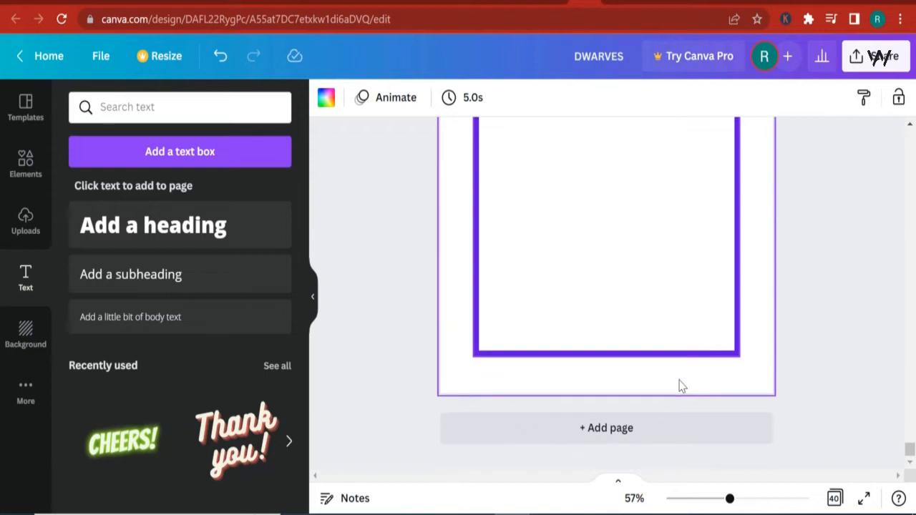
scroll(680, 379, "up", 10)
scroll(718, 365, "up", 10)
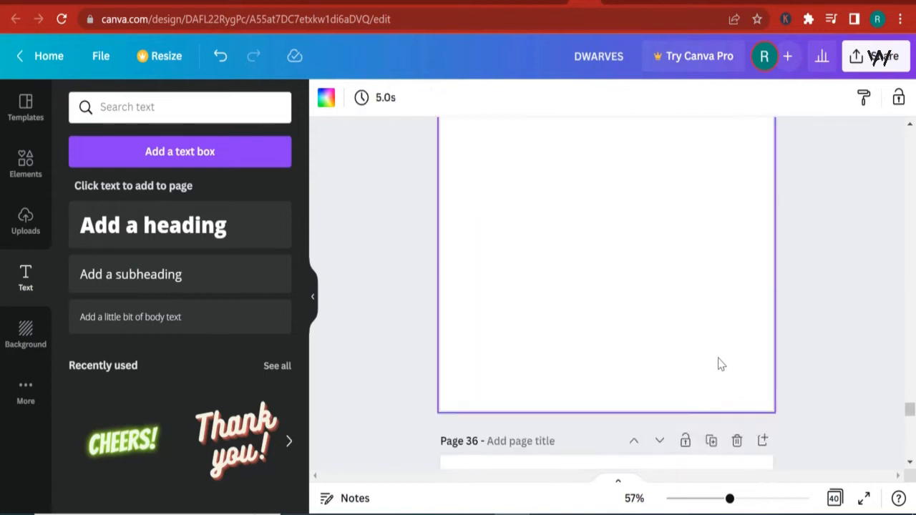
scroll(722, 365, "up", 6)
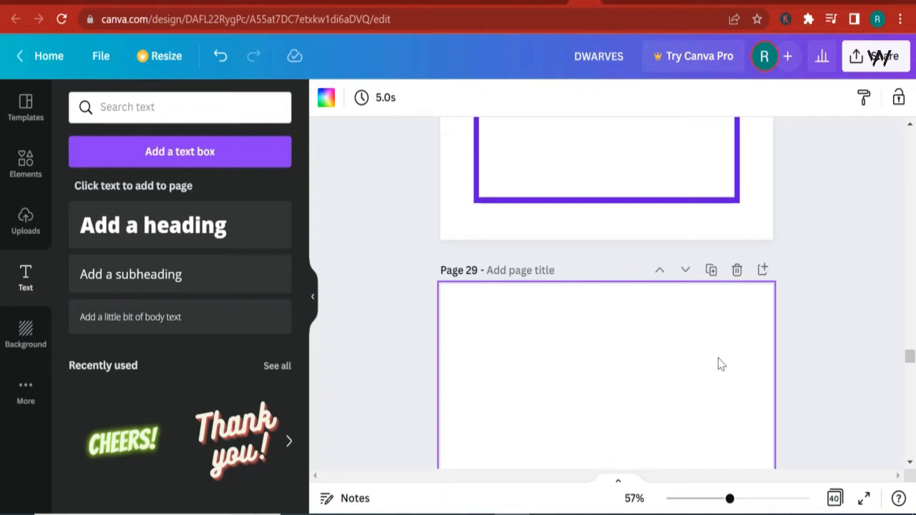
scroll(716, 358, "up", 5)
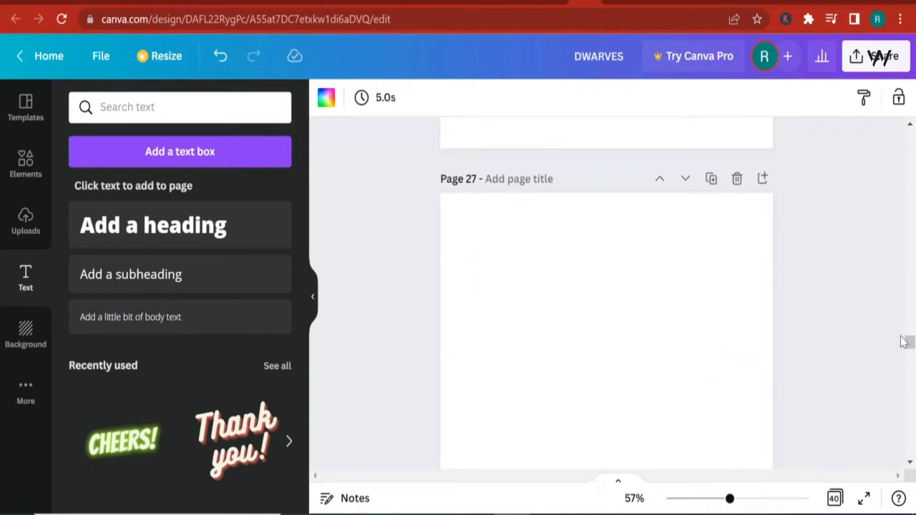
left_click_drag(908, 342, 909, 307)
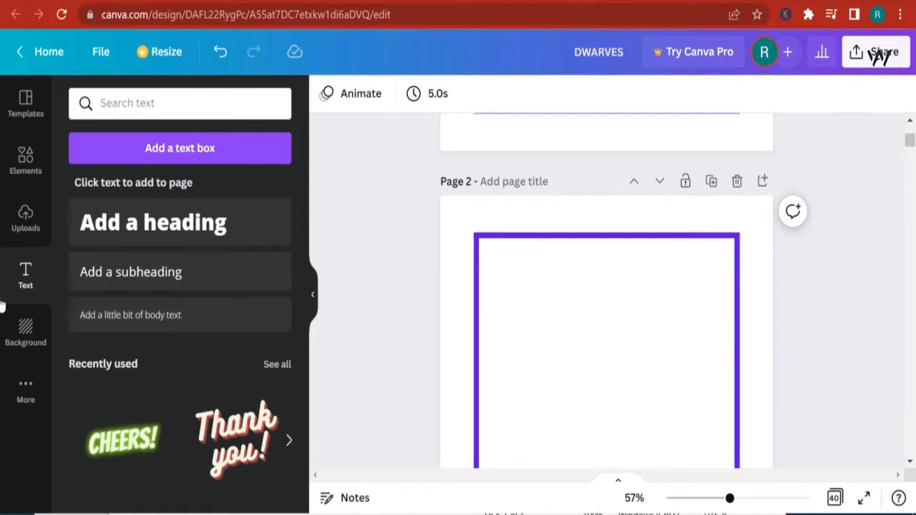
left_click(27, 217)
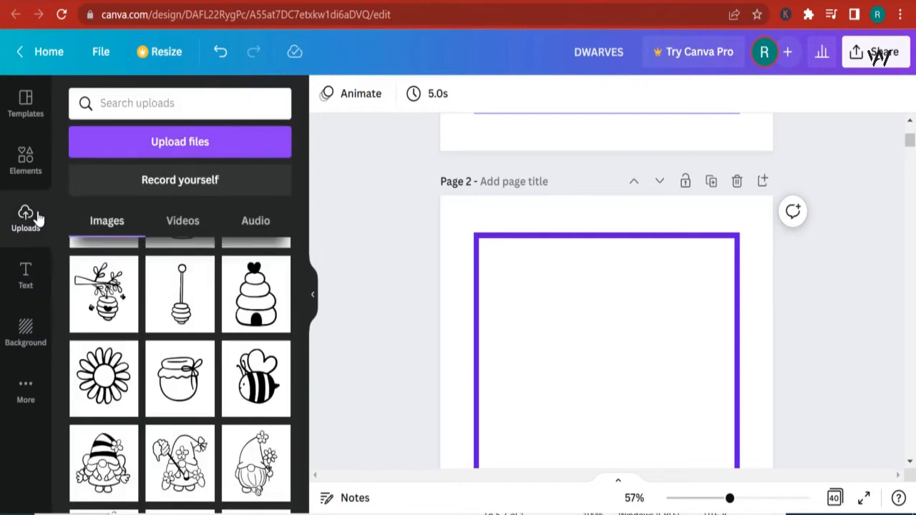
left_click(252, 375)
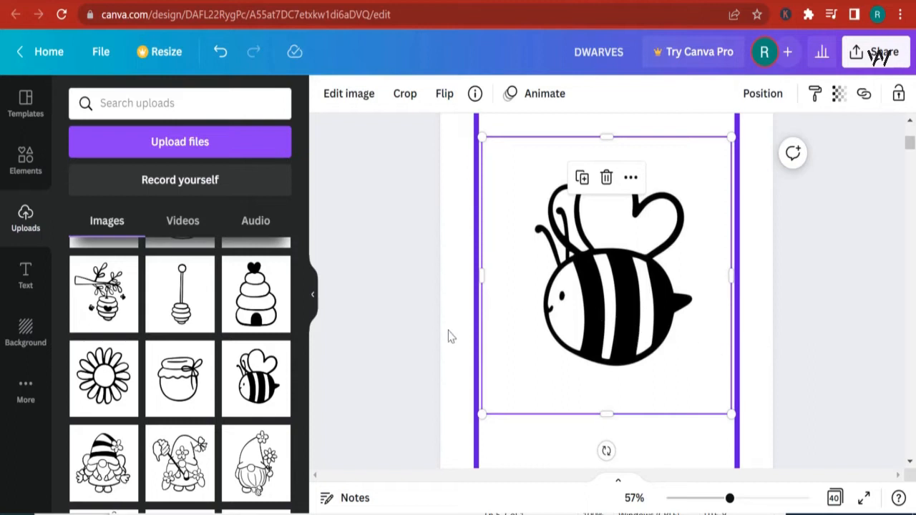
- Duplicate the bee, shrink the copy and position it in the upper left corner above the large bee
left_click(581, 179)
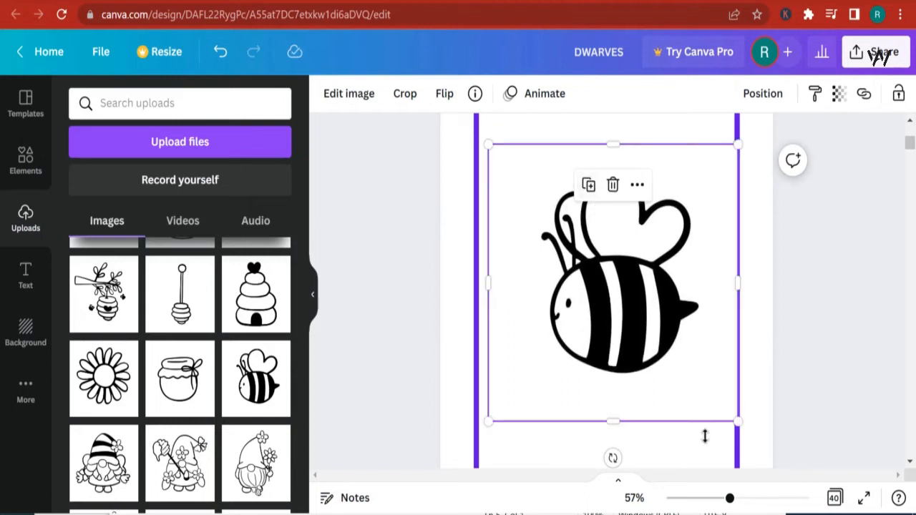
left_click_drag(737, 421, 541, 185)
scroll(624, 282, "down", 1)
scroll(621, 278, "up", 1)
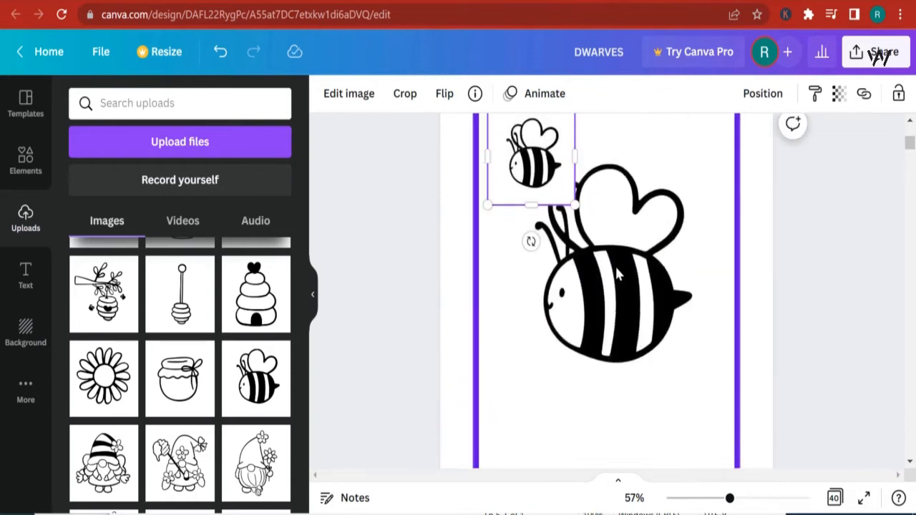
left_click_drag(612, 267, 618, 295)
left_click_drag(536, 195, 555, 196)
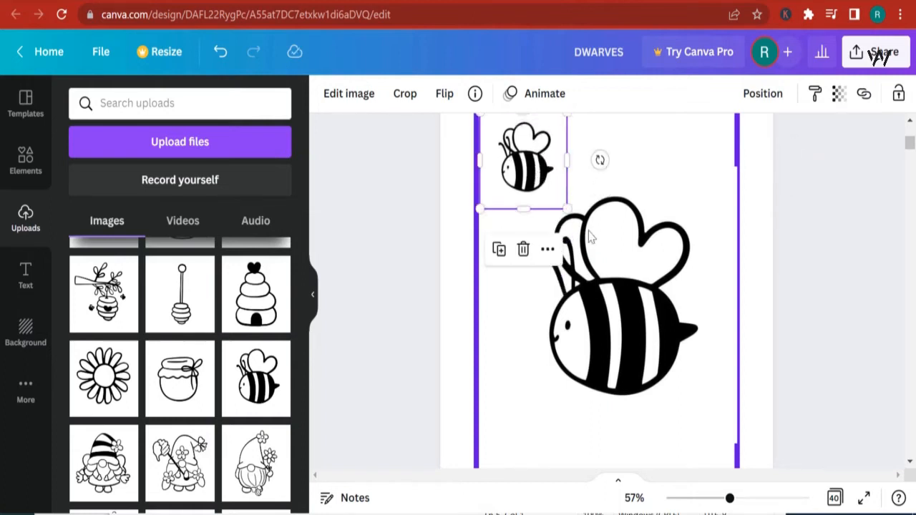
- Make another small copy of the bee and place it near the lower left corner of the border
left_click(592, 239)
left_click(595, 215)
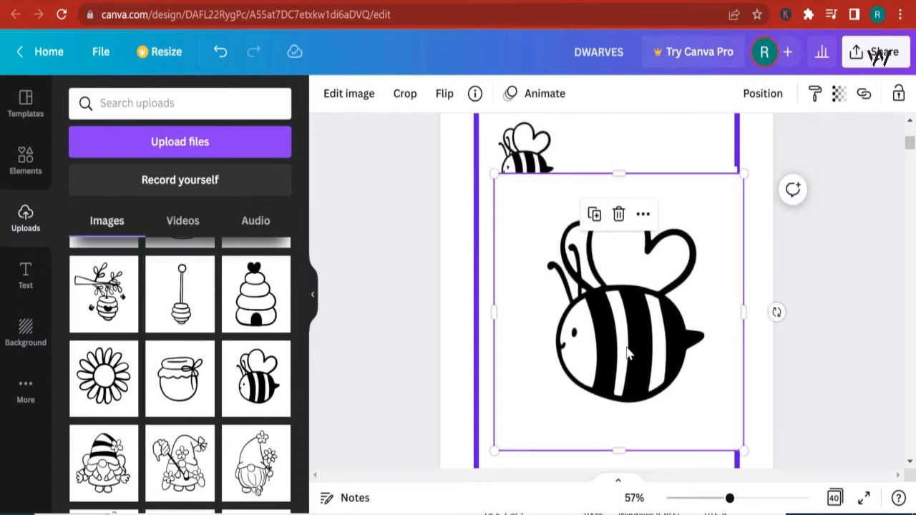
left_click_drag(743, 450, 594, 282)
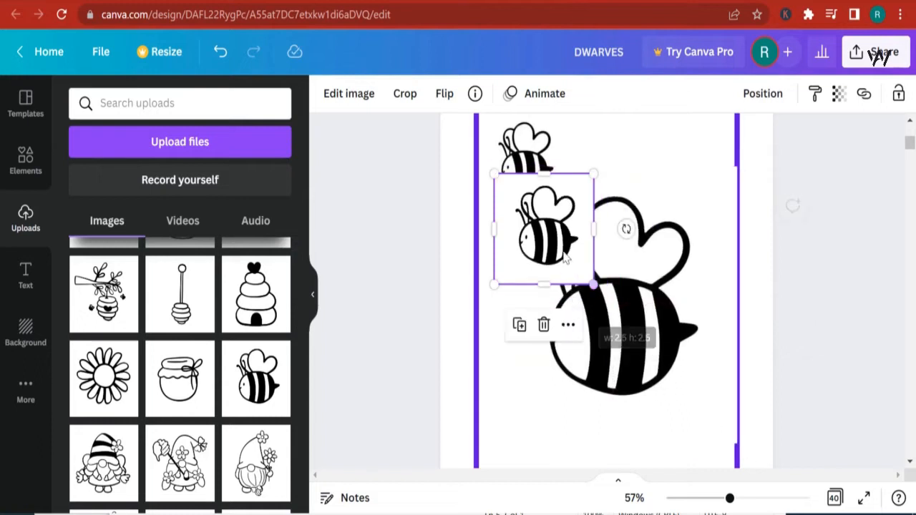
left_click_drag(560, 256, 542, 309)
left_click_drag(538, 341, 537, 251)
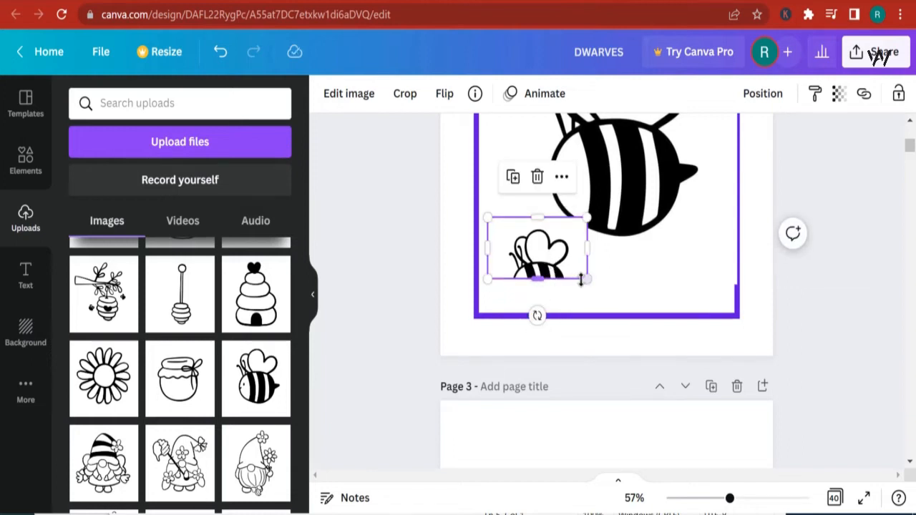
left_click_drag(588, 280, 603, 325)
left_click_drag(550, 297, 550, 328)
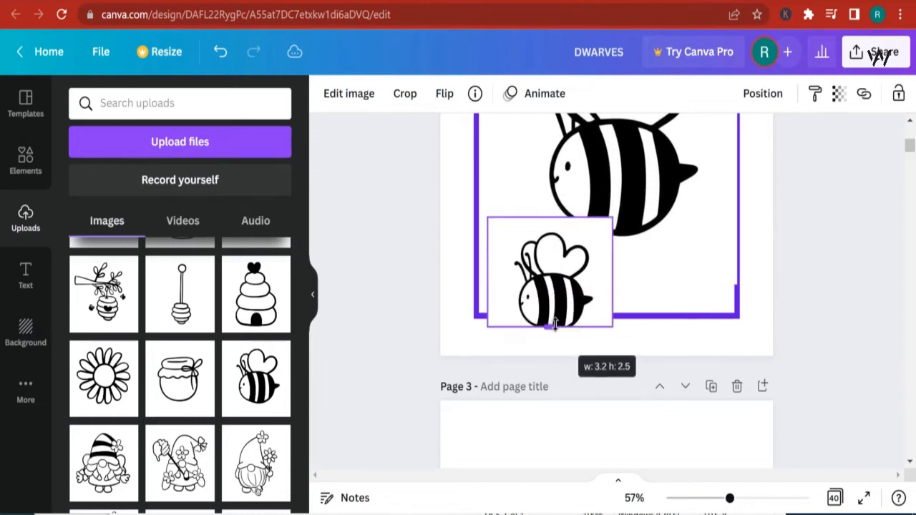
left_click_drag(611, 217, 543, 263)
scroll(685, 301, "up", 5)
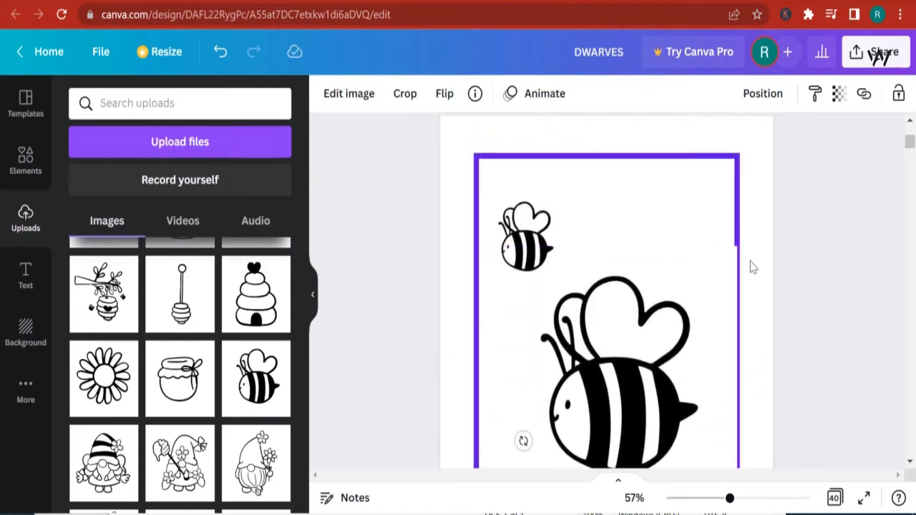
scroll(637, 285, "down", 2)
left_click(649, 326)
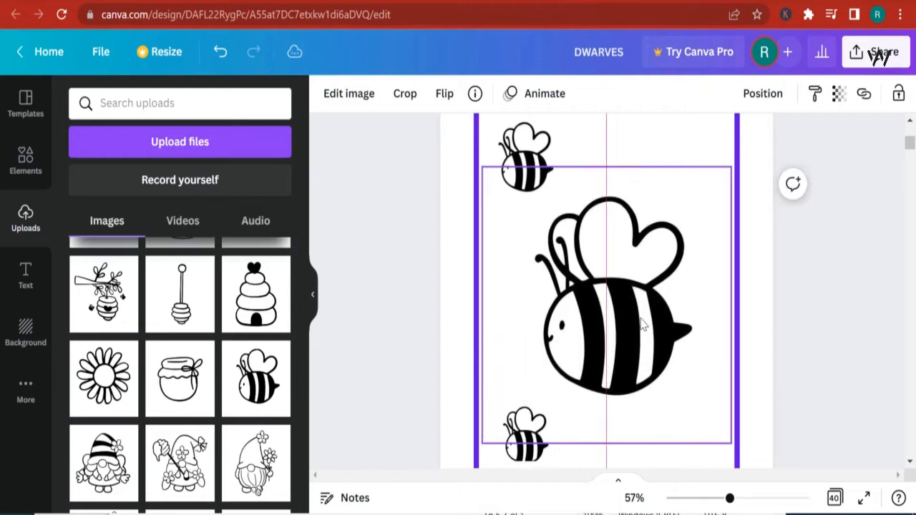
left_click(819, 348)
scroll(790, 342, "down", 2)
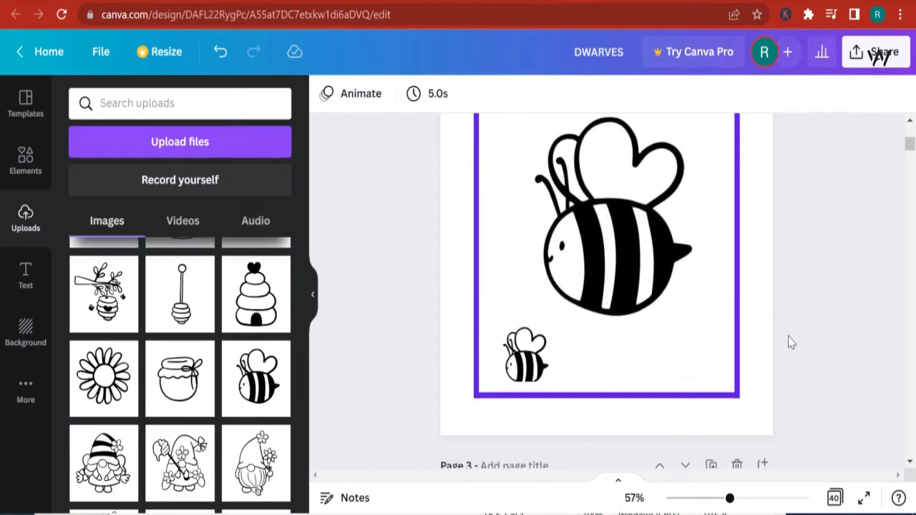
scroll(625, 332, "up", 4)
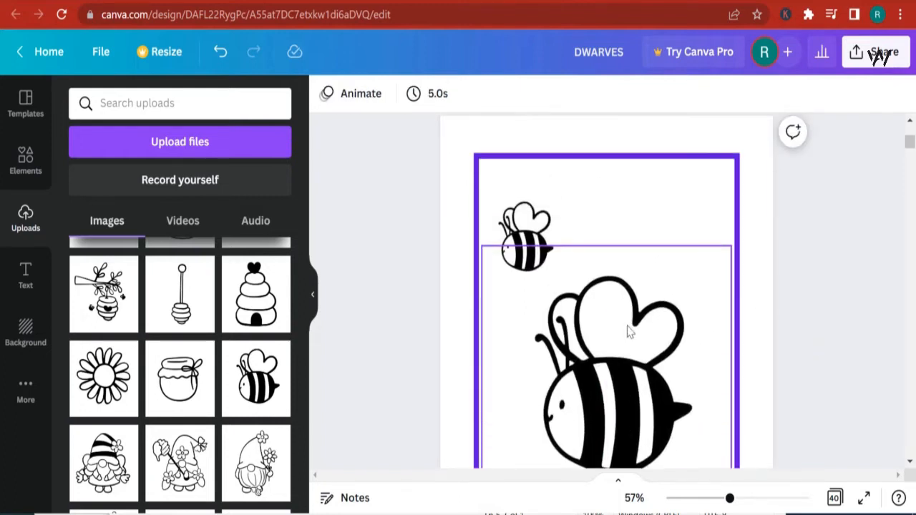
- Add a subheading text box to page 2 and move it to the top inside the border
left_click(24, 279)
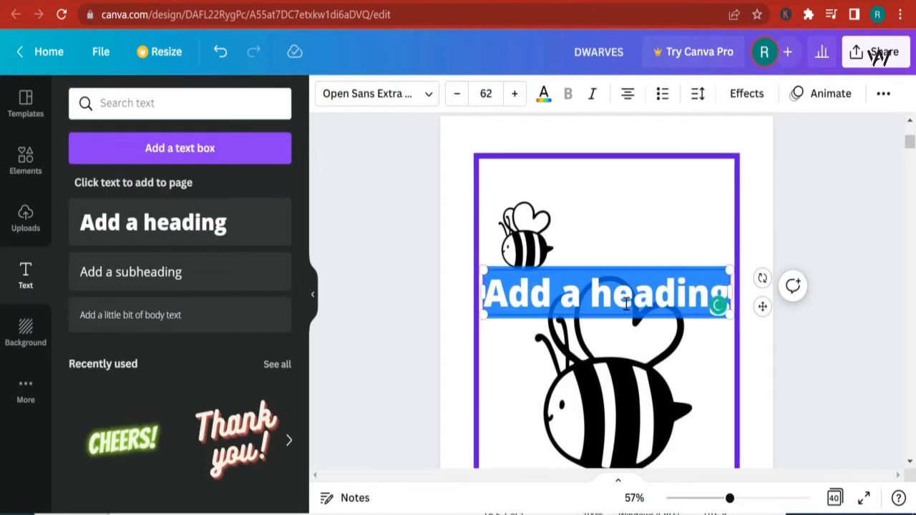
key("BackSpace")
left_click(170, 281)
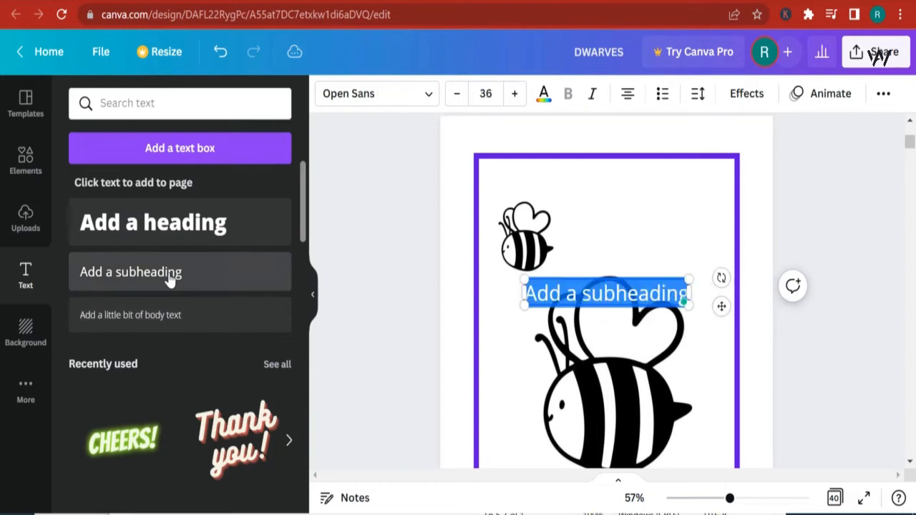
left_click(512, 337)
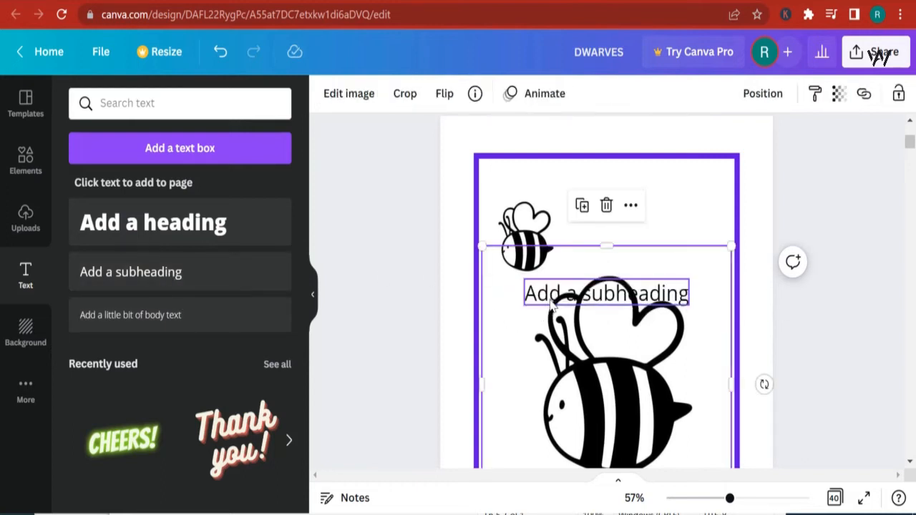
left_click(543, 287)
left_click_drag(543, 288, 552, 184)
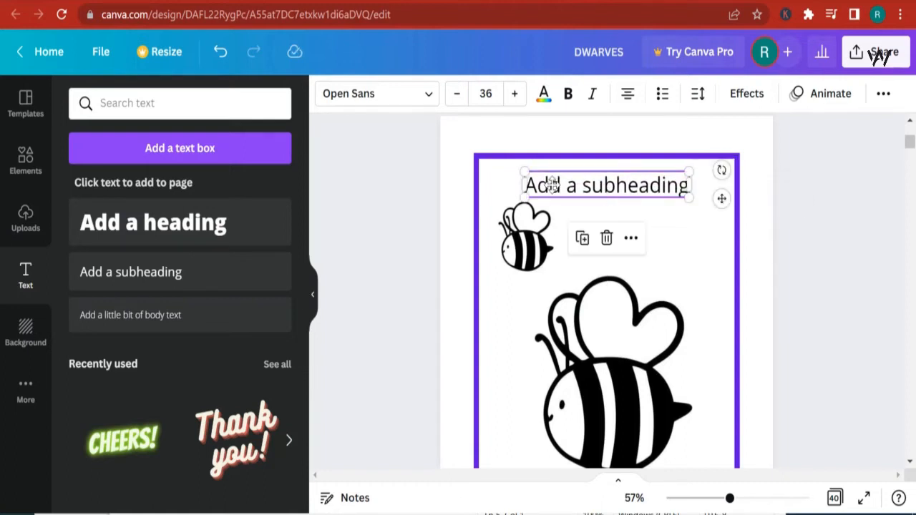
- Replace the subheading text with Color the lovely Bee
double_click(619, 188)
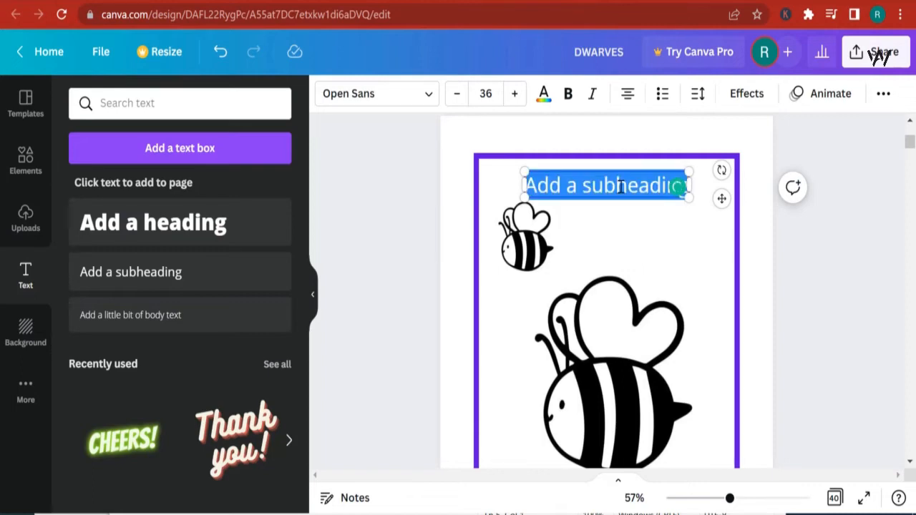
type("Co")
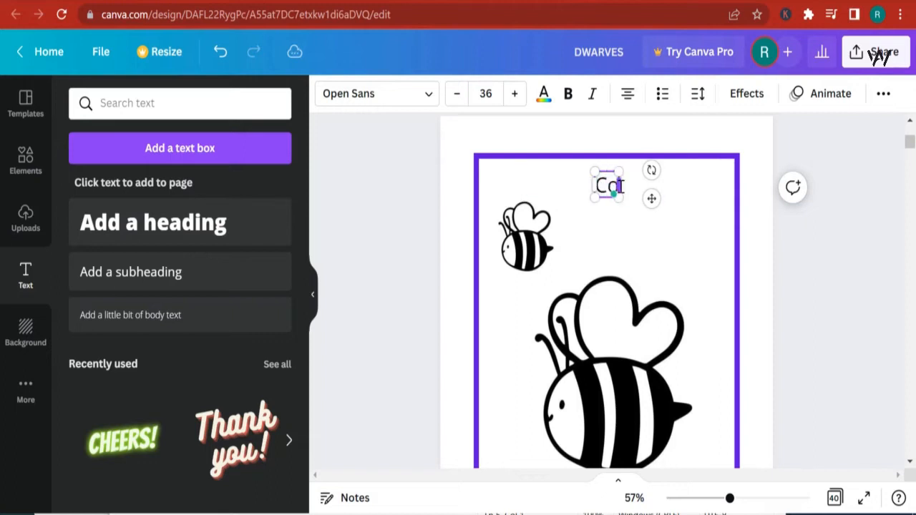
type("lor the")
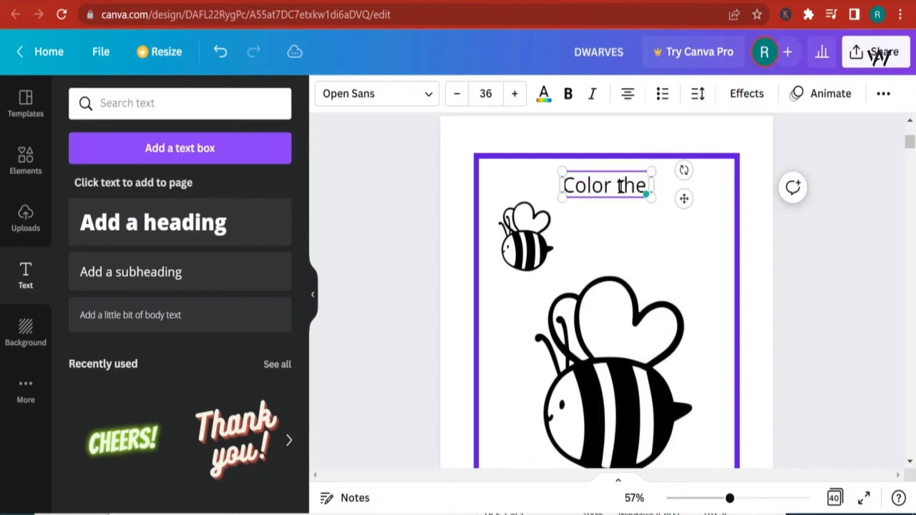
type(" lovely Bee")
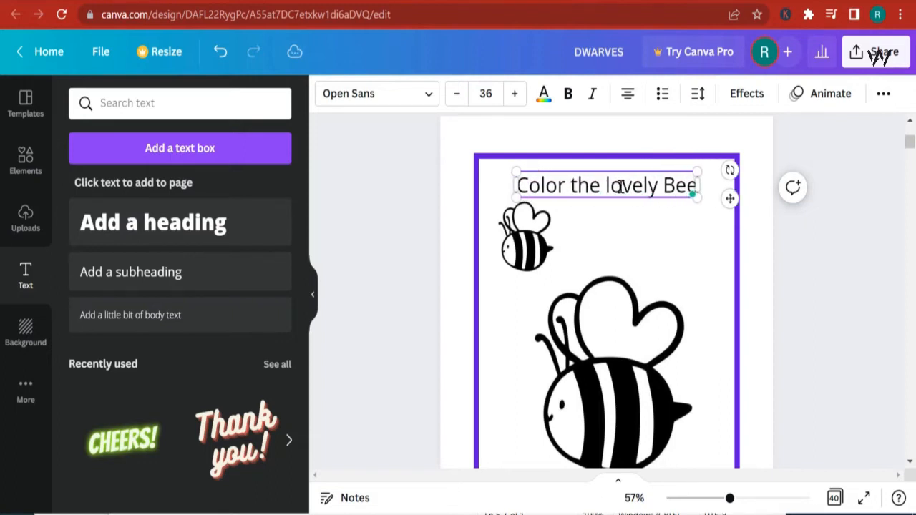
- Set the title text's font to Montserrat Extra-Bold
triple_click(620, 186)
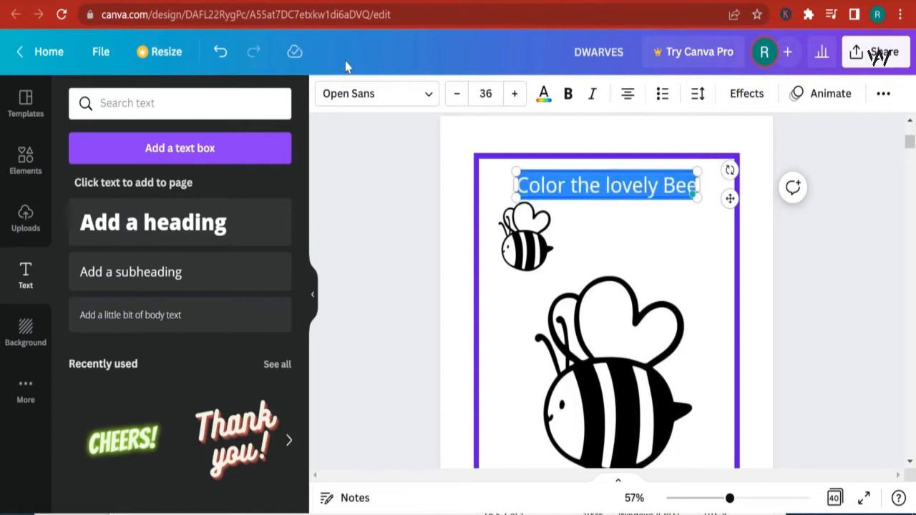
left_click(362, 94)
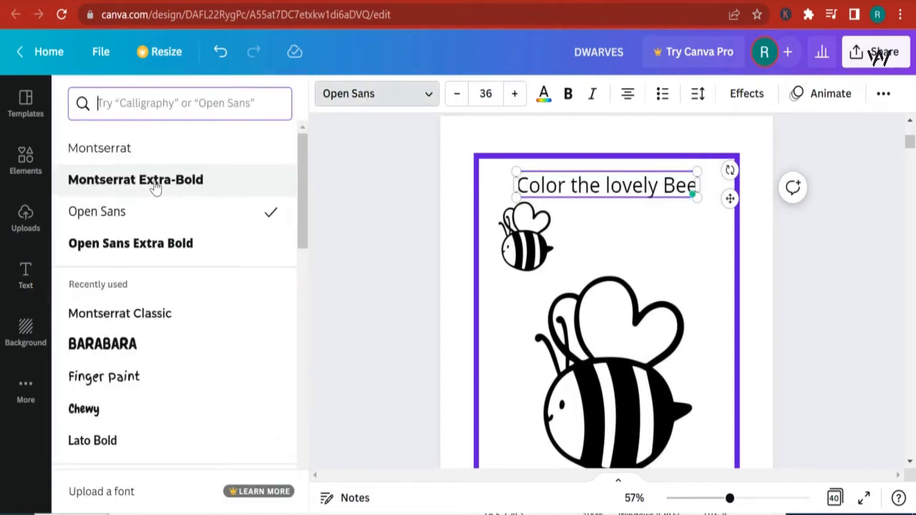
left_click(156, 186)
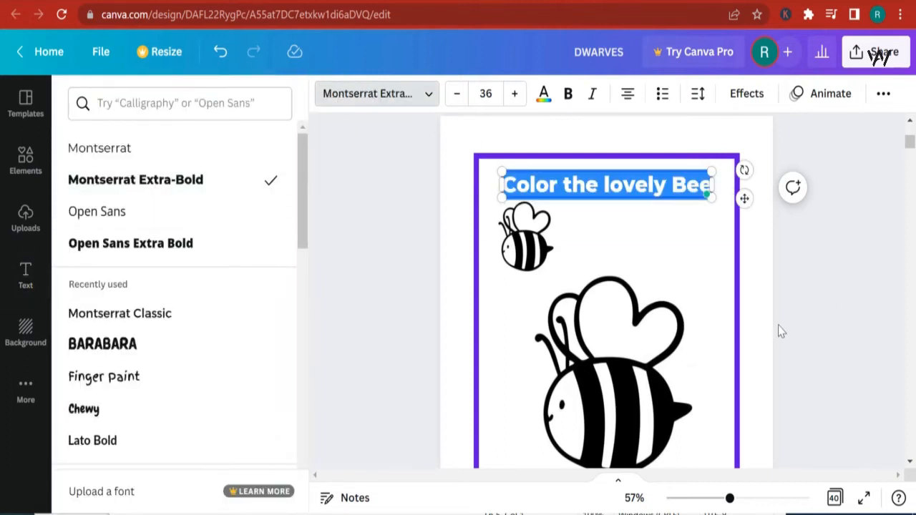
left_click(685, 251)
left_click(692, 244)
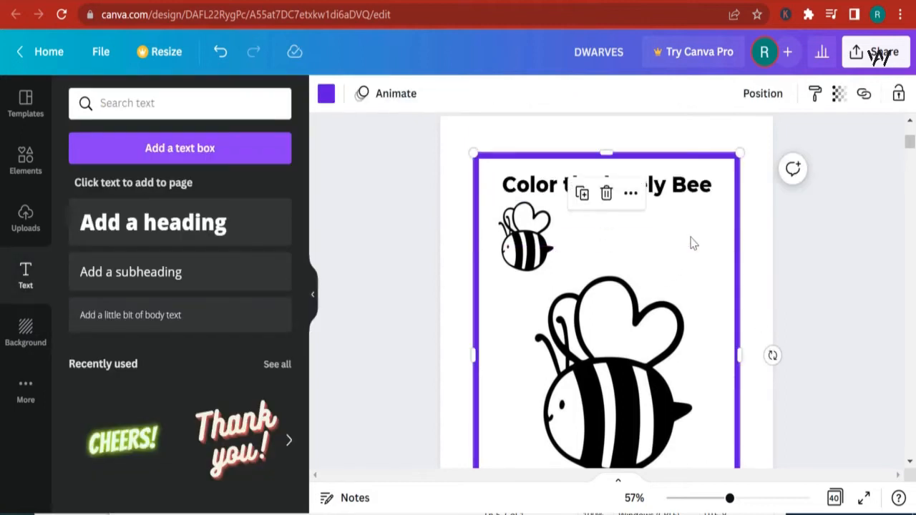
- Add the daisy image from uploads to page 4 and move it lower inside the border
scroll(888, 294, "down", 5)
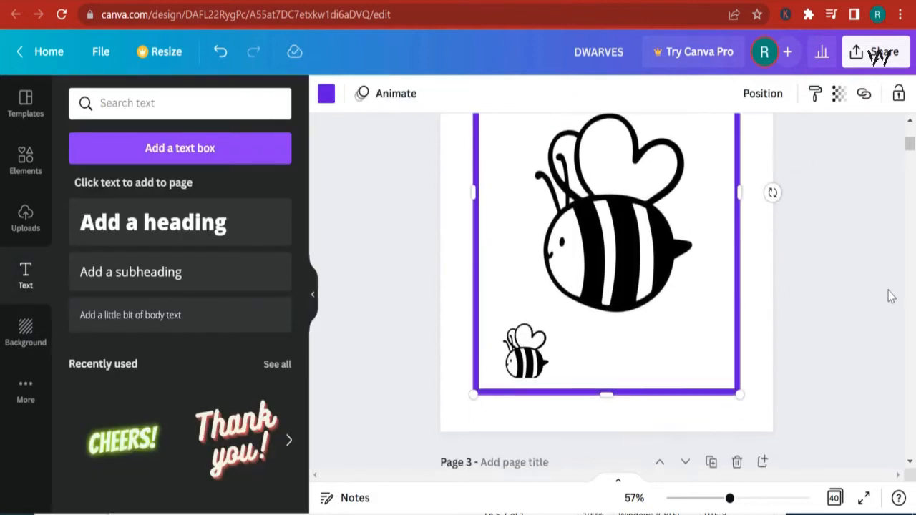
scroll(636, 317, "down", 10)
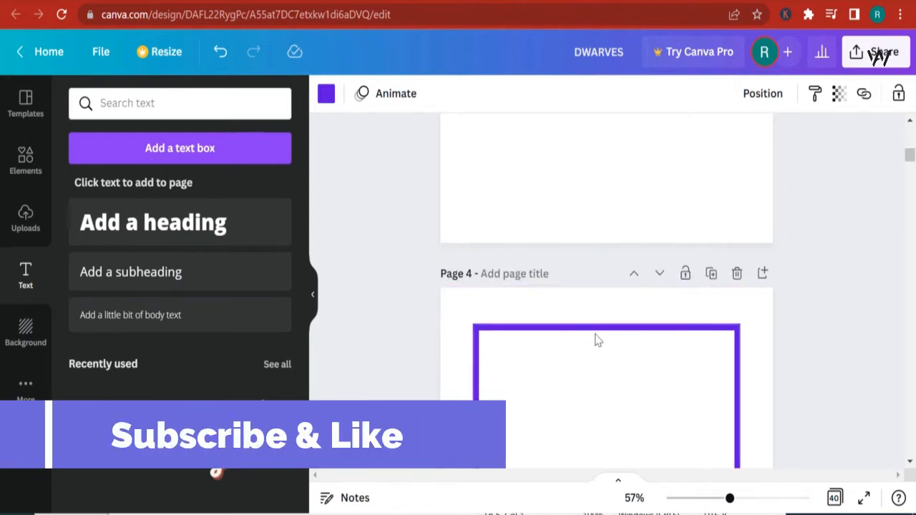
scroll(601, 377, "down", 3)
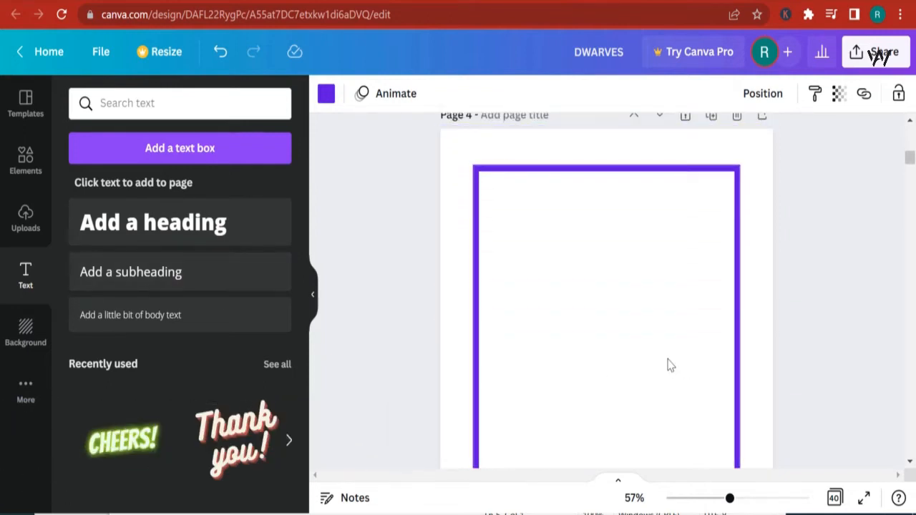
left_click(586, 347)
left_click(441, 253)
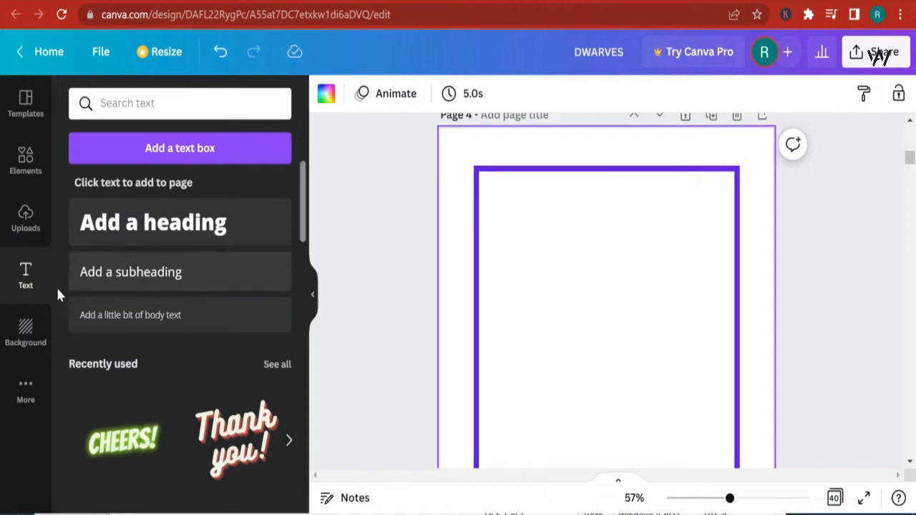
left_click(23, 227)
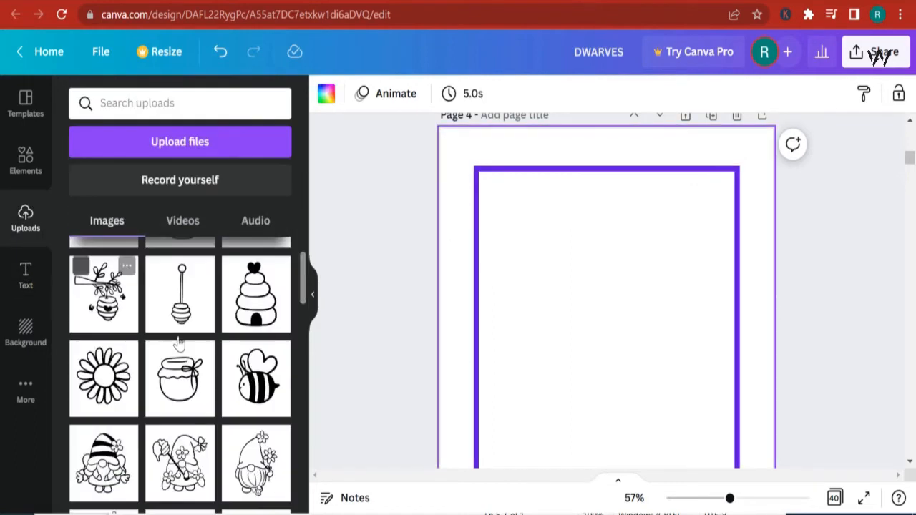
left_click(104, 379)
scroll(598, 308, "down", 2)
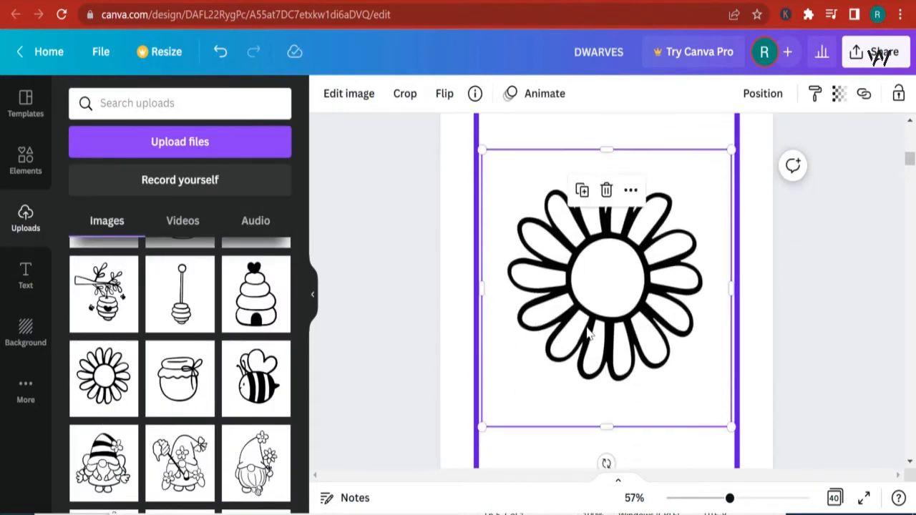
left_click_drag(598, 307, 593, 386)
- Trim the daisy image's frame from the top and both sides so it fits inside the border
scroll(737, 356, "down", 3)
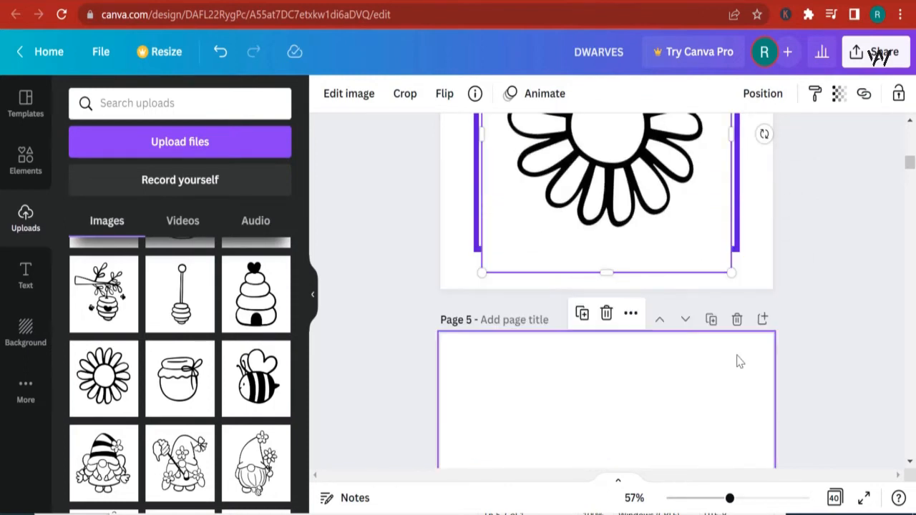
left_click_drag(610, 248, 623, 232)
scroll(793, 243, "up", 2)
left_click(833, 269)
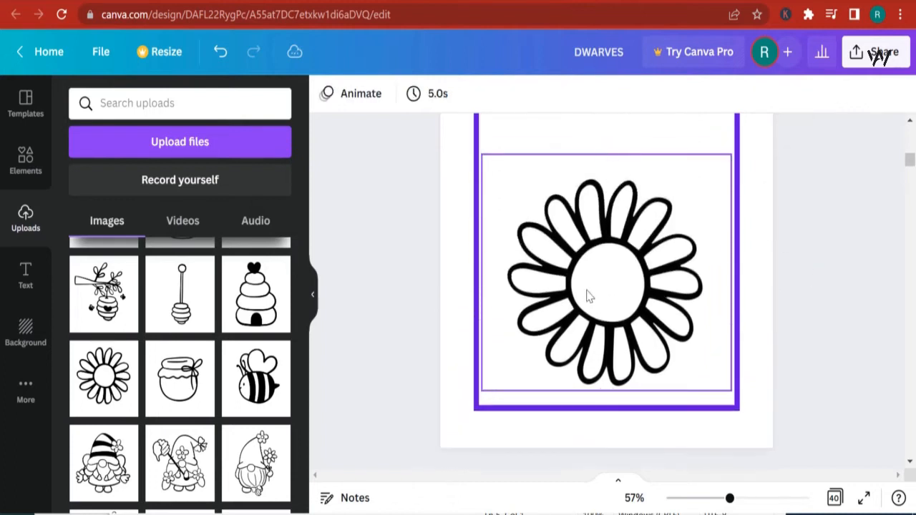
scroll(714, 288, "up", 2)
left_click(589, 294)
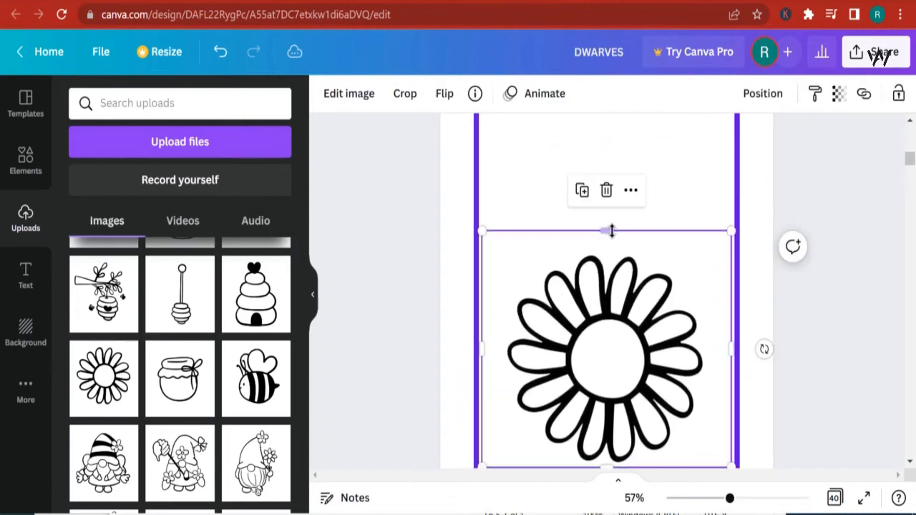
left_click_drag(612, 238, 608, 250)
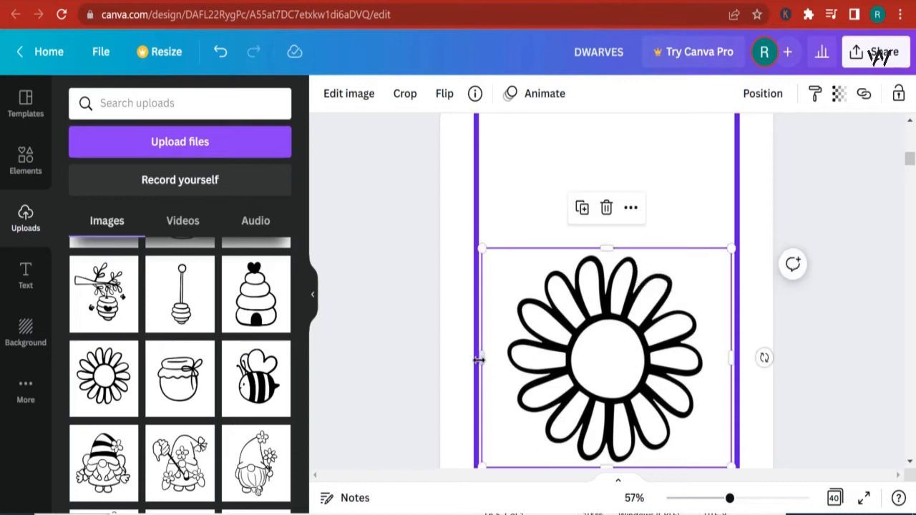
left_click_drag(486, 355, 504, 355)
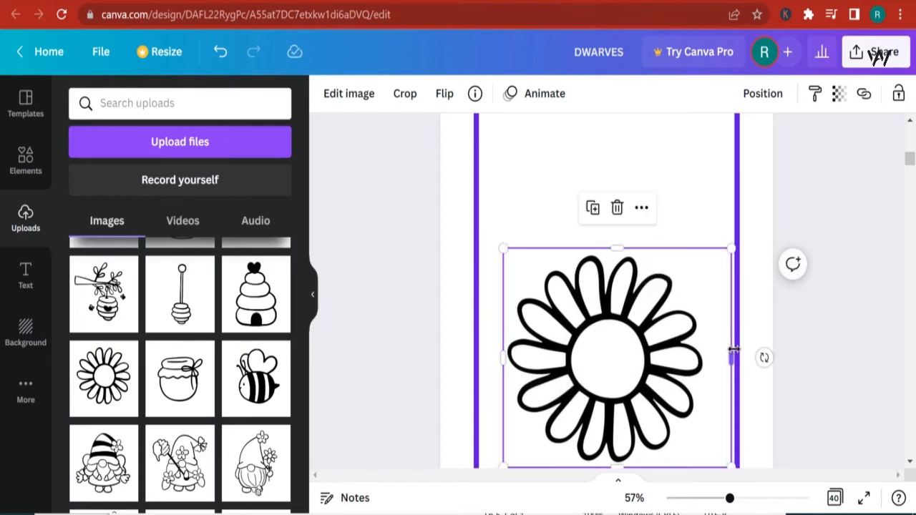
left_click_drag(734, 350, 708, 348)
left_click(849, 287)
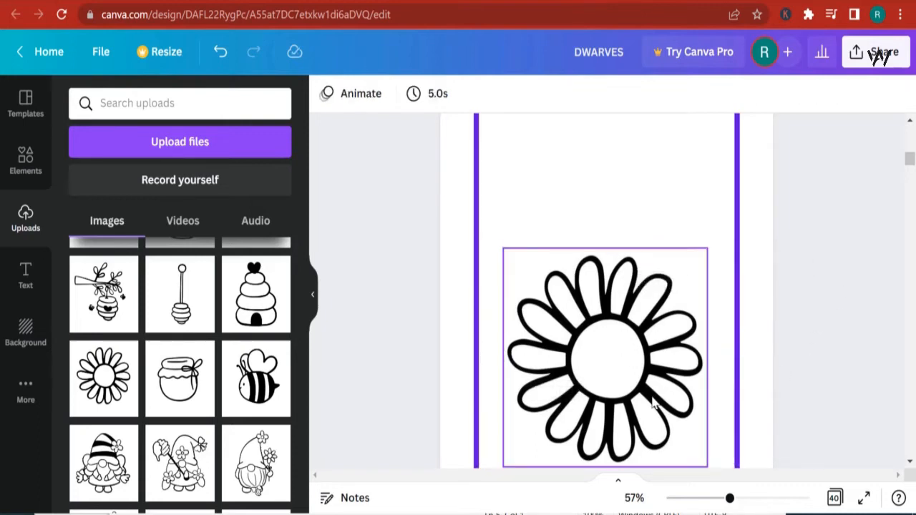
- Duplicate the daisy twice, shrinking the copies and placing them in the upper part of page 4
scroll(552, 348, "up", 2)
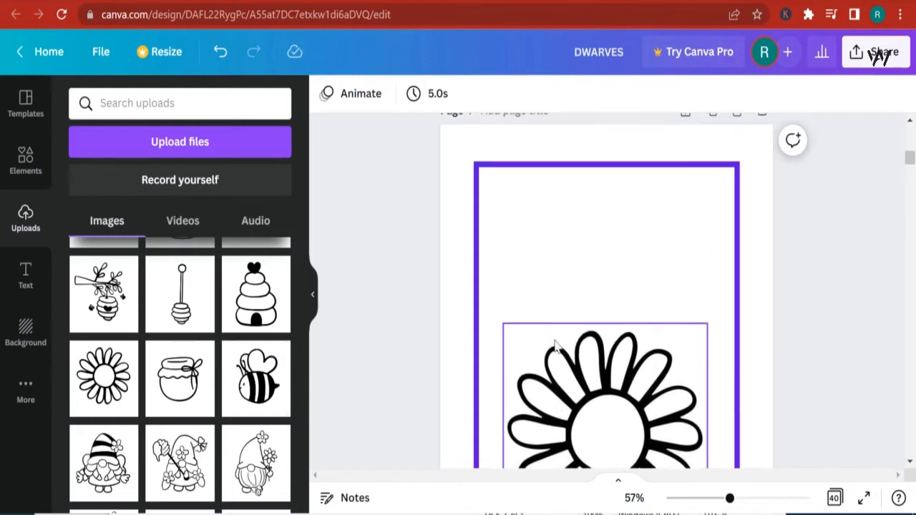
left_click(616, 410)
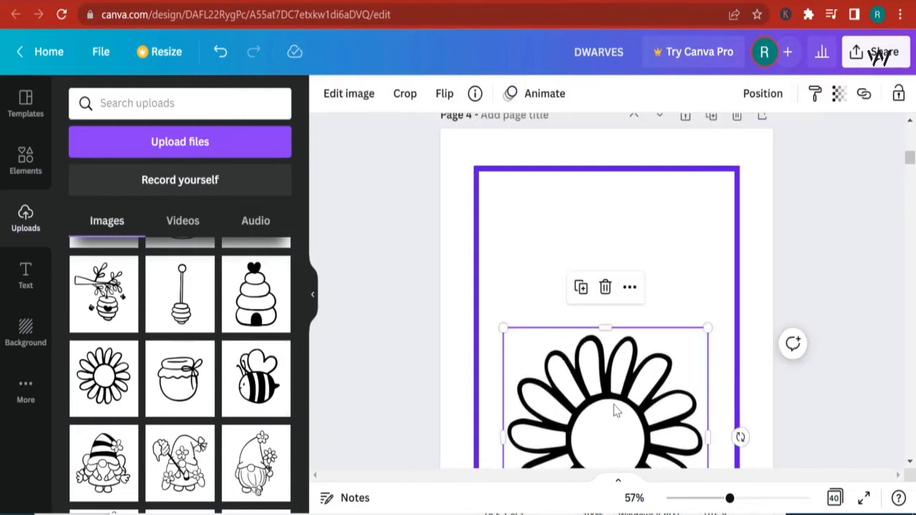
left_click(583, 289)
left_click(656, 341)
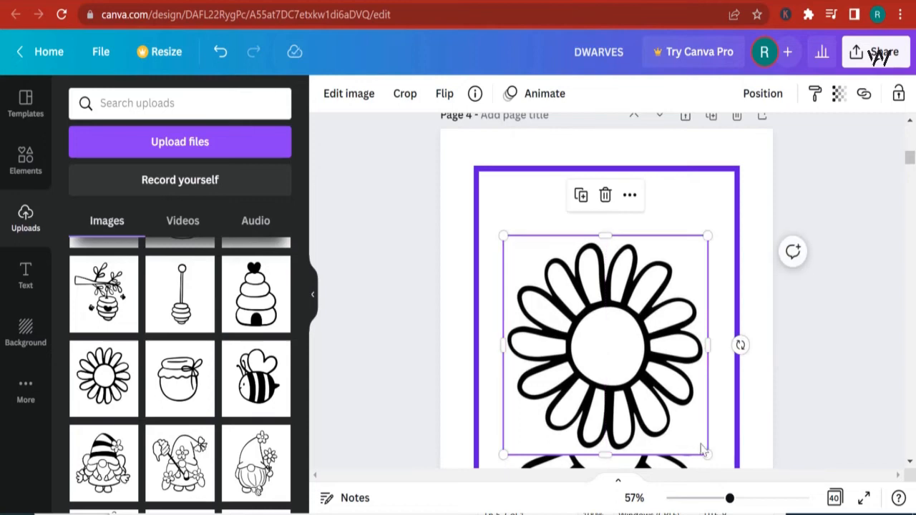
left_click_drag(706, 454, 539, 316)
left_click(507, 211)
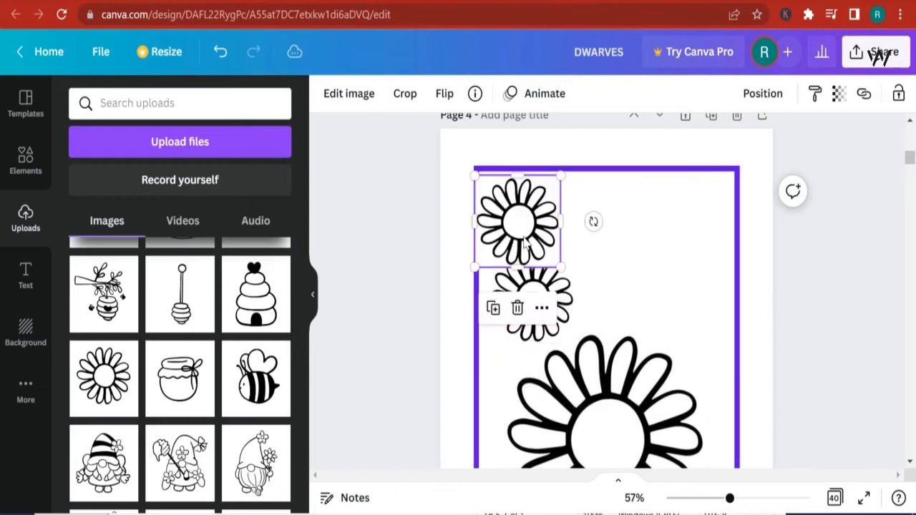
left_click_drag(561, 268, 694, 310)
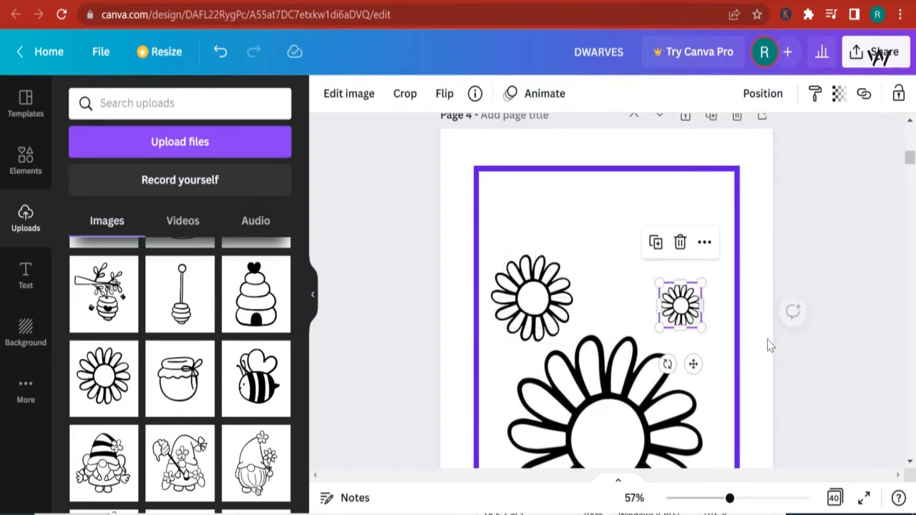
- Duplicate the Color the lovely Bee title on page 2 and move the copy to the top of page 4
scroll(768, 344, "down", 3)
scroll(767, 351, "up", 1)
scroll(144, 292, "up", 2)
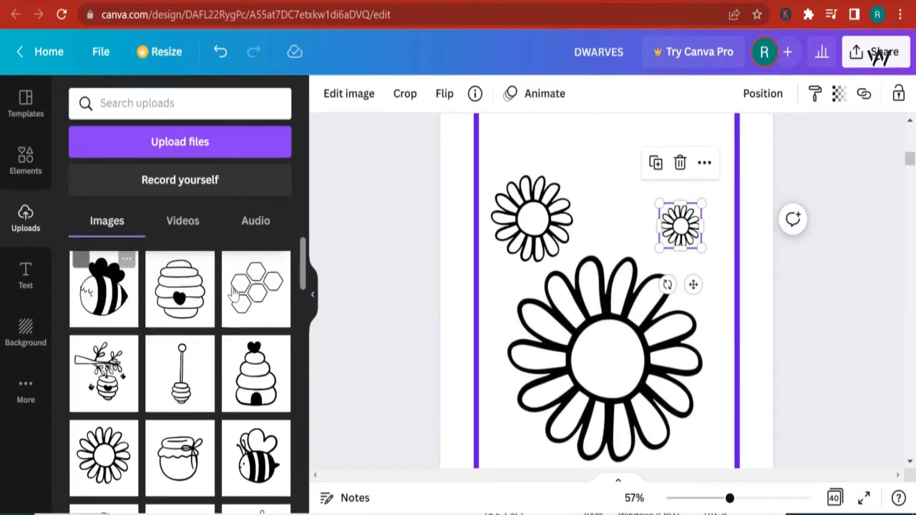
scroll(630, 292, "up", 5)
scroll(617, 293, "up", 8)
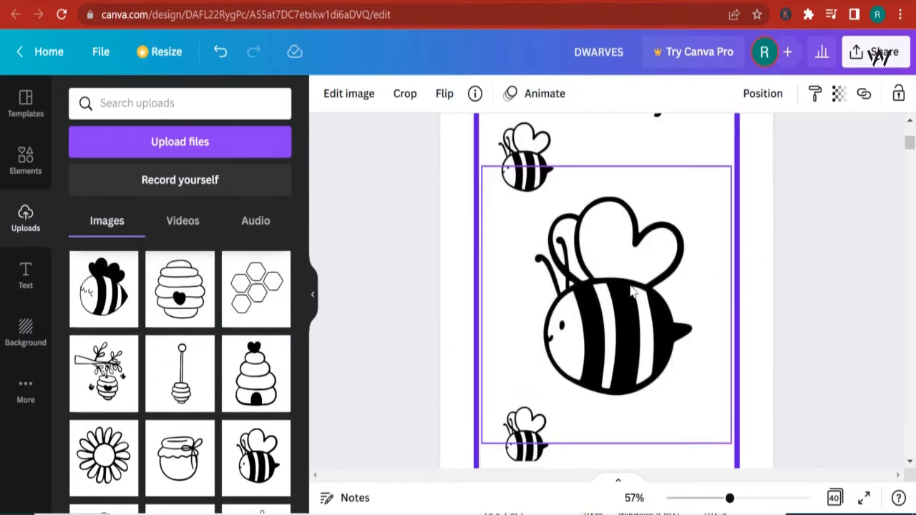
left_click(693, 267)
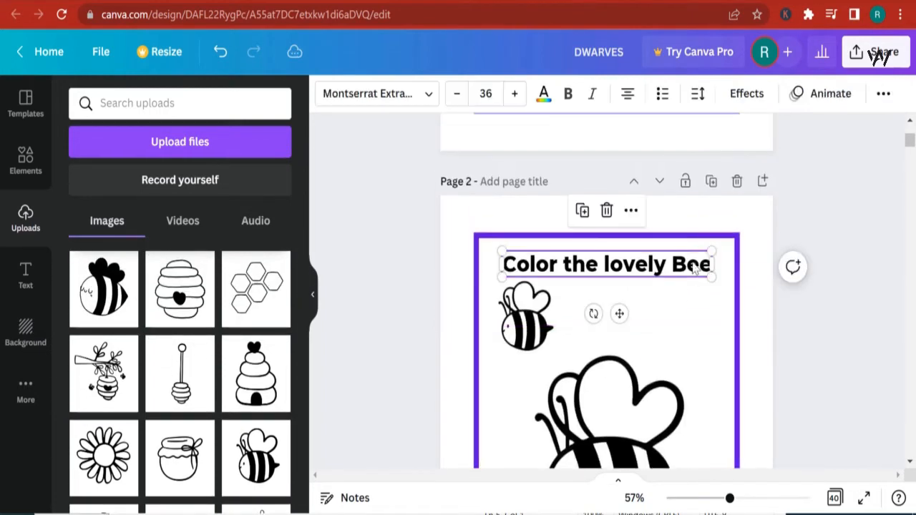
left_click(583, 211)
left_click_drag(608, 276, 630, 314)
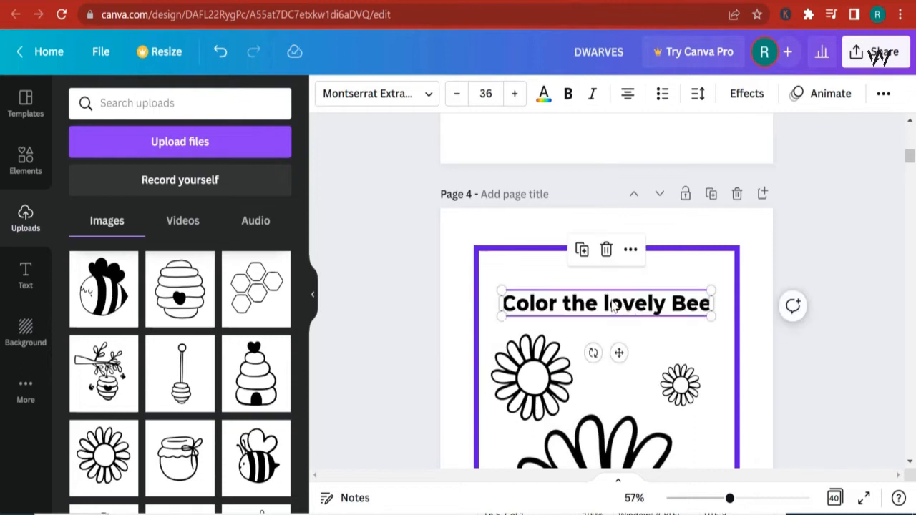
- Change the copied title's text to Color the Flower in rose and nudge it slightly upward
double_click(644, 313)
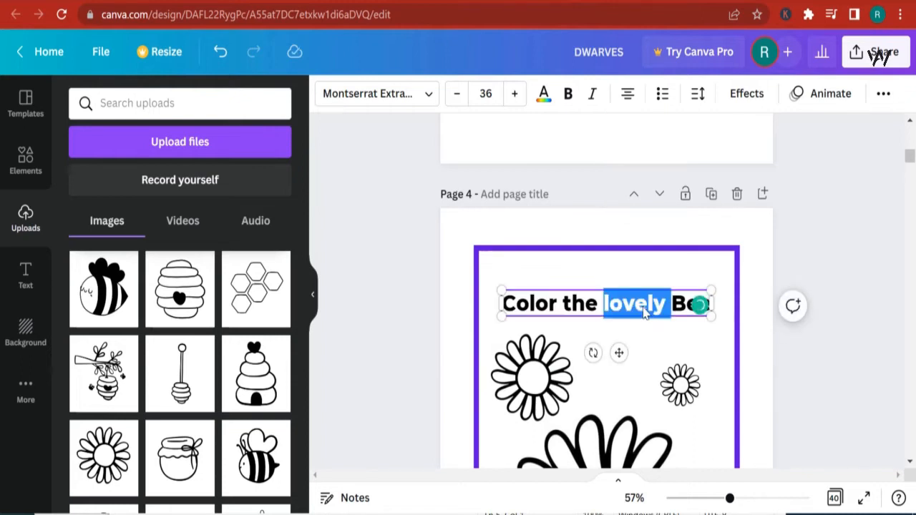
type("Folwe")
key("BackSpace")
key("BackSpace")
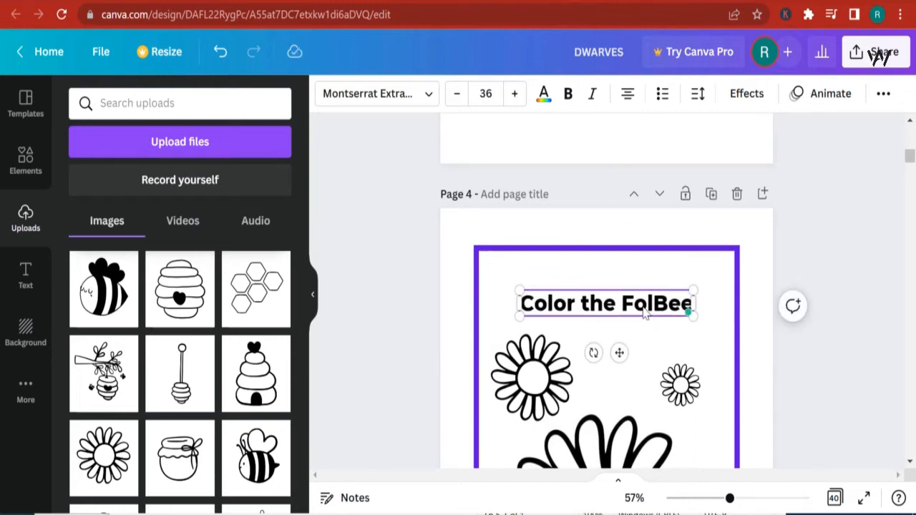
key("BackSpace")
key("BackSpace")
type("lower in")
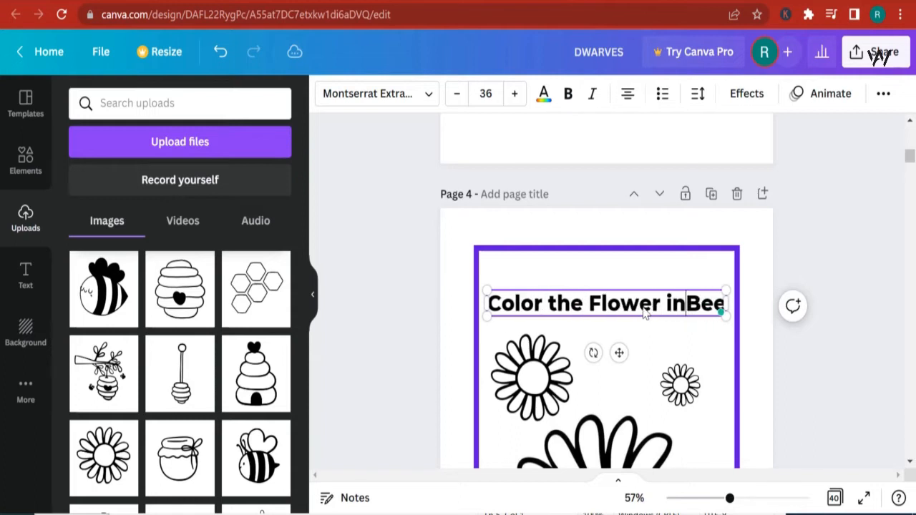
type(" rose")
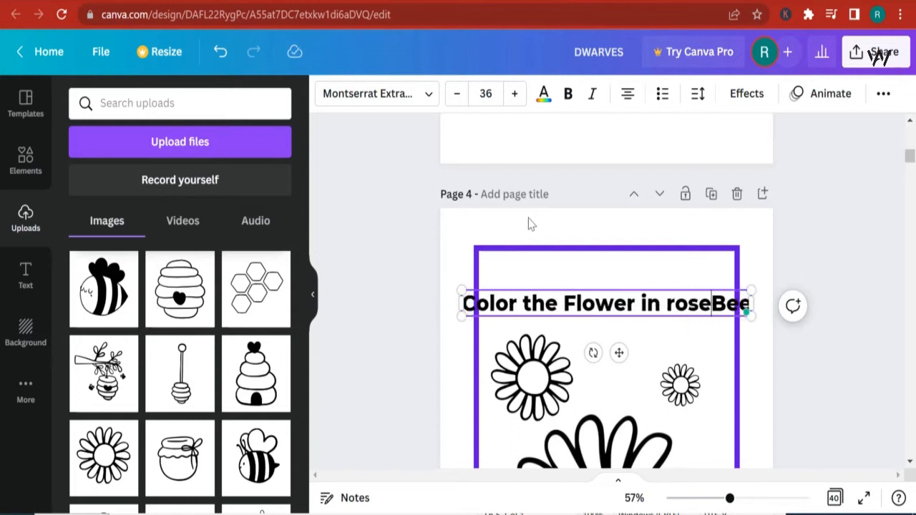
left_click_drag(712, 303, 768, 318)
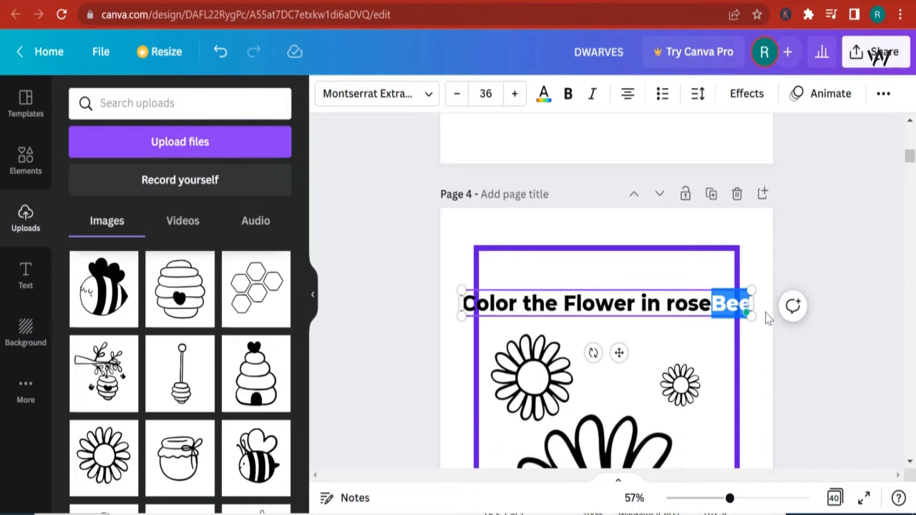
key("BackSpace")
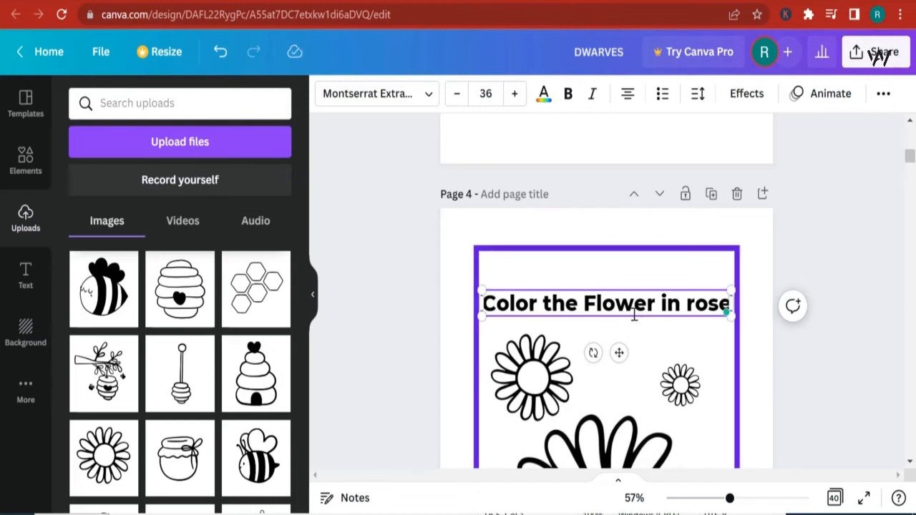
left_click(660, 334)
left_click_drag(624, 312, 625, 299)
- Add the beehive image from uploads to page 6 and move it up inside the border
scroll(673, 327, "down", 8)
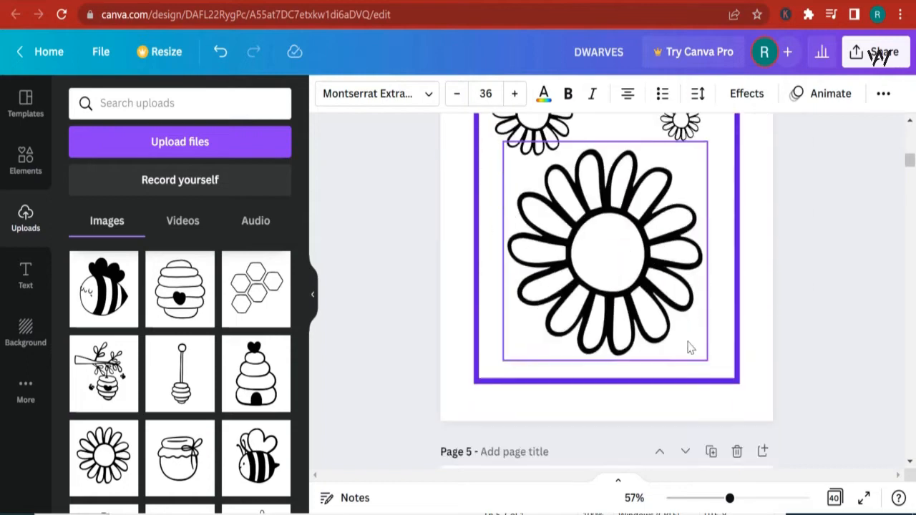
scroll(689, 341, "up", 2)
scroll(690, 341, "down", 7)
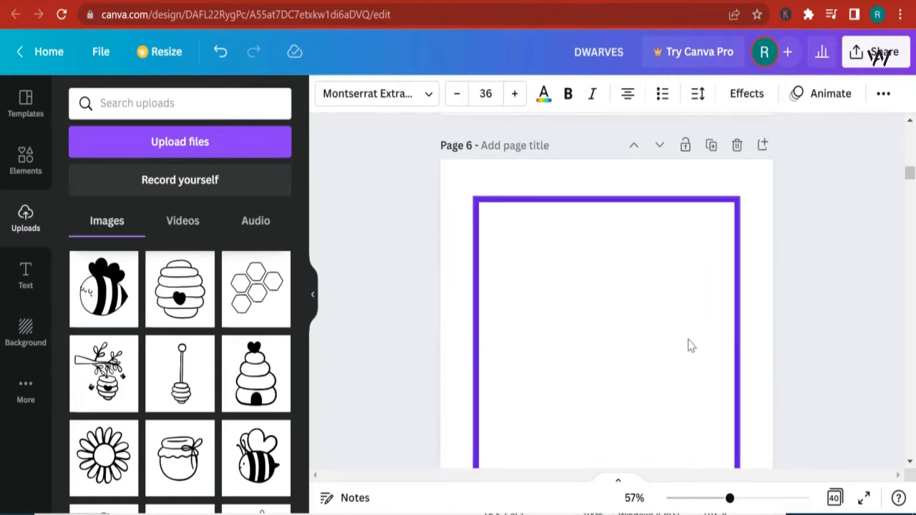
left_click(451, 299)
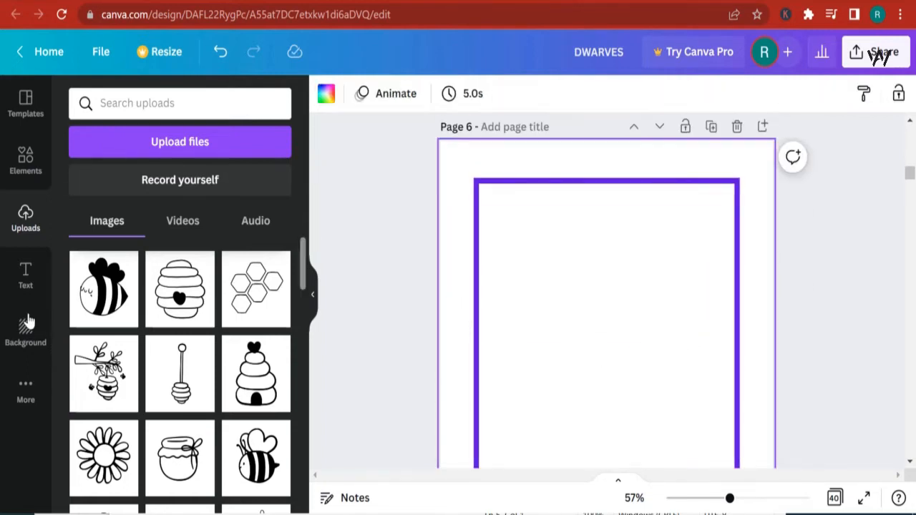
left_click(183, 320)
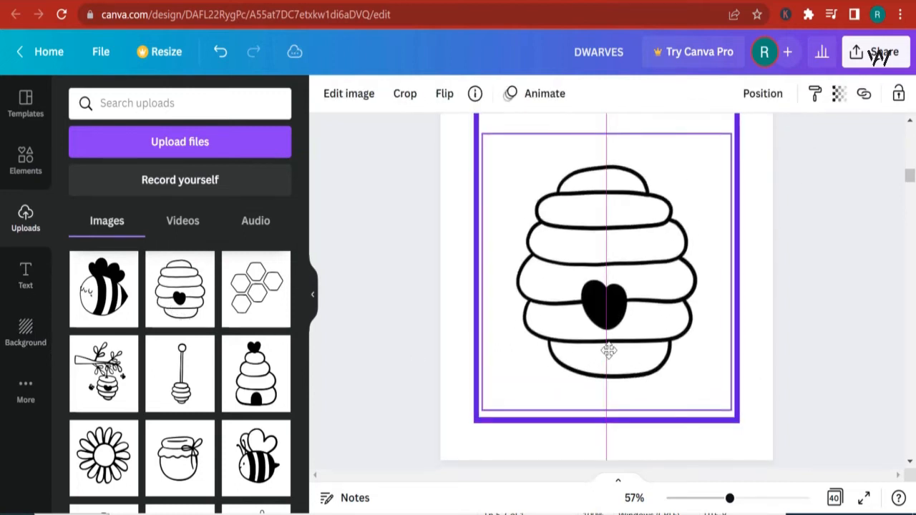
left_click_drag(609, 408, 607, 386)
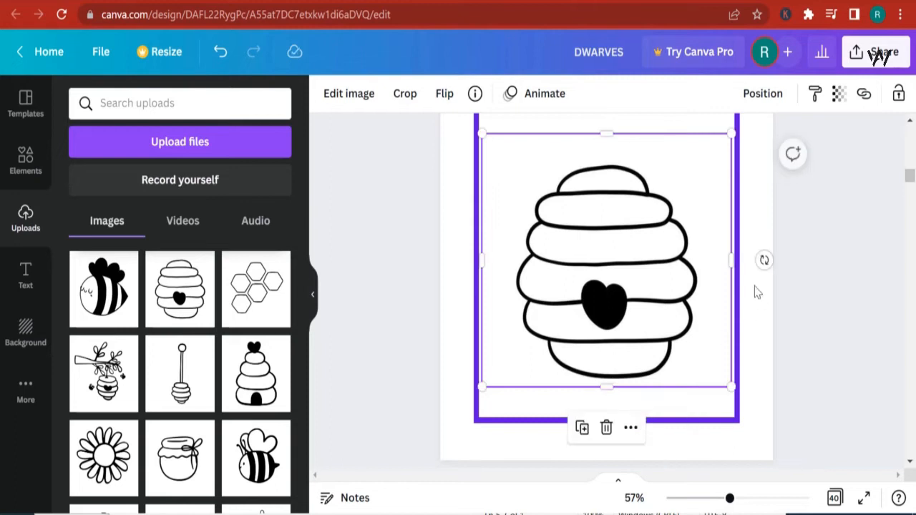
- Trim the beehive image's frame from both sides and the top
left_click_drag(733, 260, 707, 260)
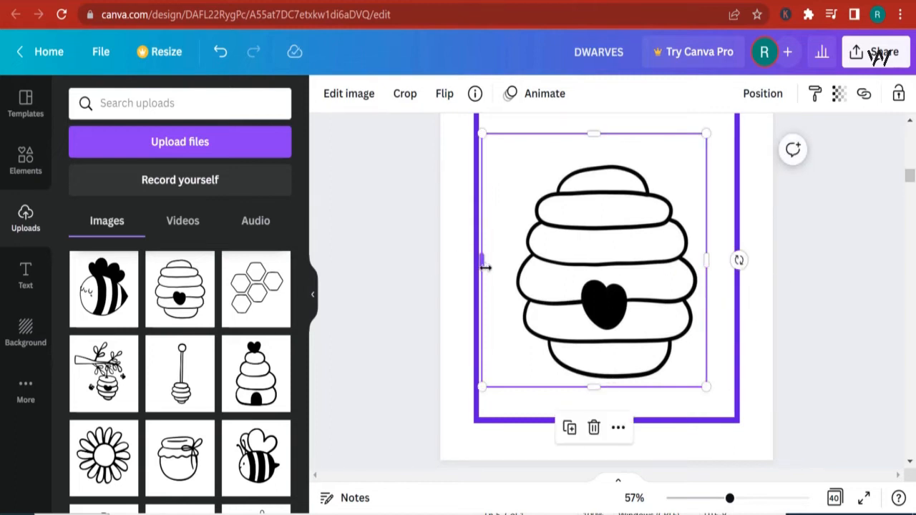
left_click_drag(485, 267, 516, 260)
scroll(565, 243, "up", 2)
left_click_drag(603, 213, 604, 228)
- Add the bee image from uploads to page 6 and place it at the upper left above the beehive
scroll(190, 383, "down", 5)
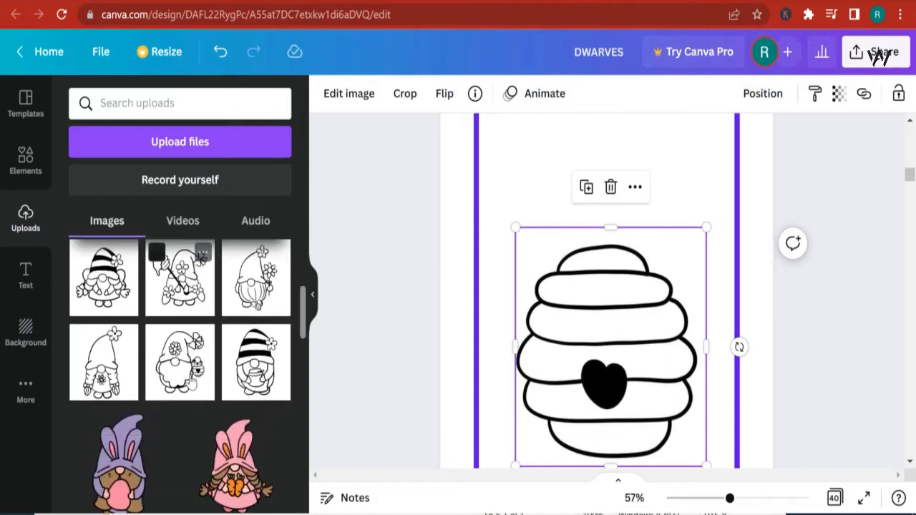
scroll(191, 380, "up", 3)
scroll(199, 382, "up", 1)
left_click(256, 379)
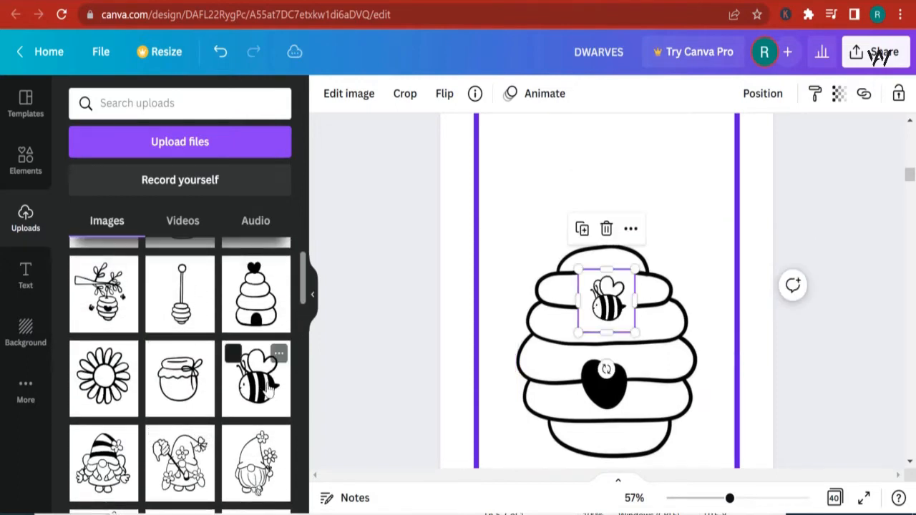
left_click_drag(587, 306, 500, 228)
left_click_drag(522, 256, 576, 292)
left_click_drag(539, 246, 521, 206)
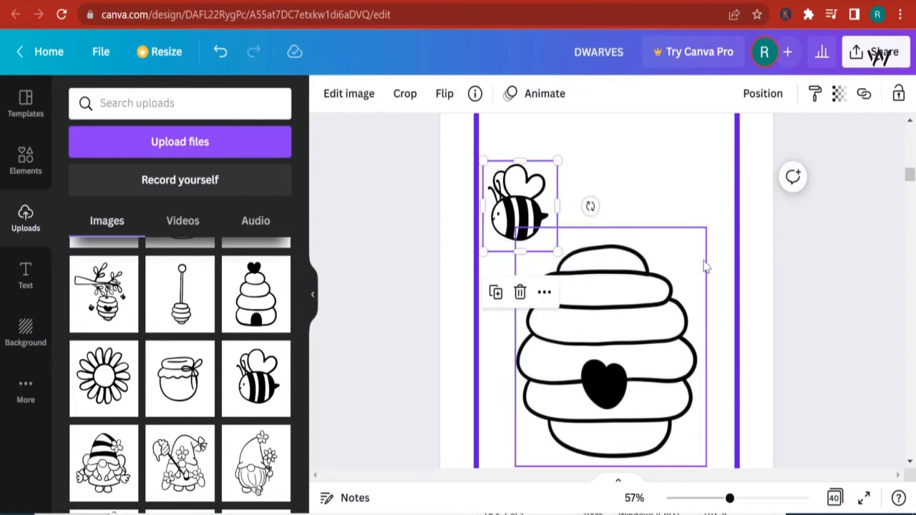
- Duplicate the Color the Flower in rose title on page 4 and move the copy to the top of page 6
scroll(751, 248, "up", 3)
scroll(597, 290, "up", 10)
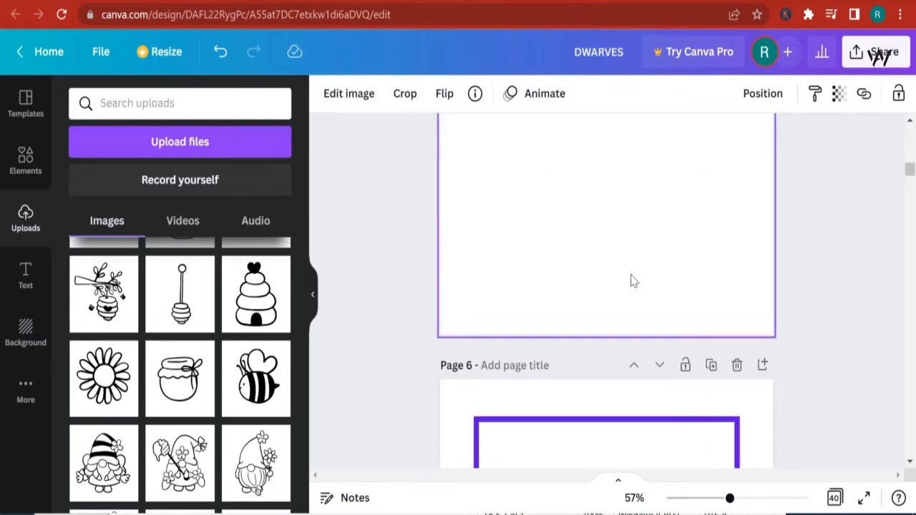
left_click(617, 371)
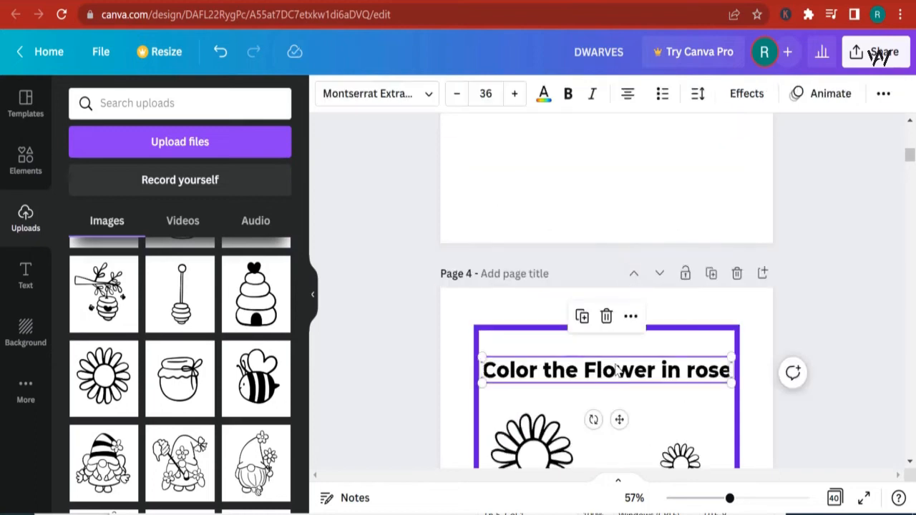
left_click(584, 324)
left_click_drag(621, 394, 601, 230)
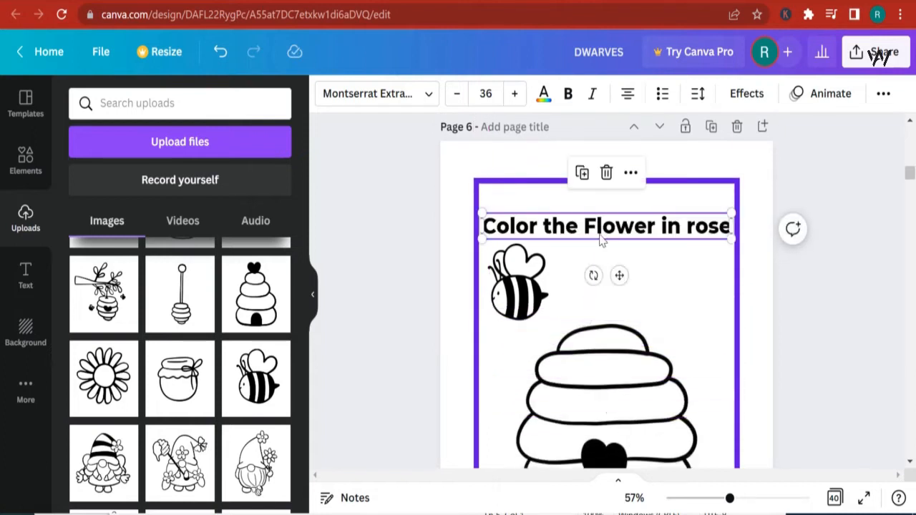
- Change the copied title's text to Color the Honeywell and the bee
double_click(604, 228)
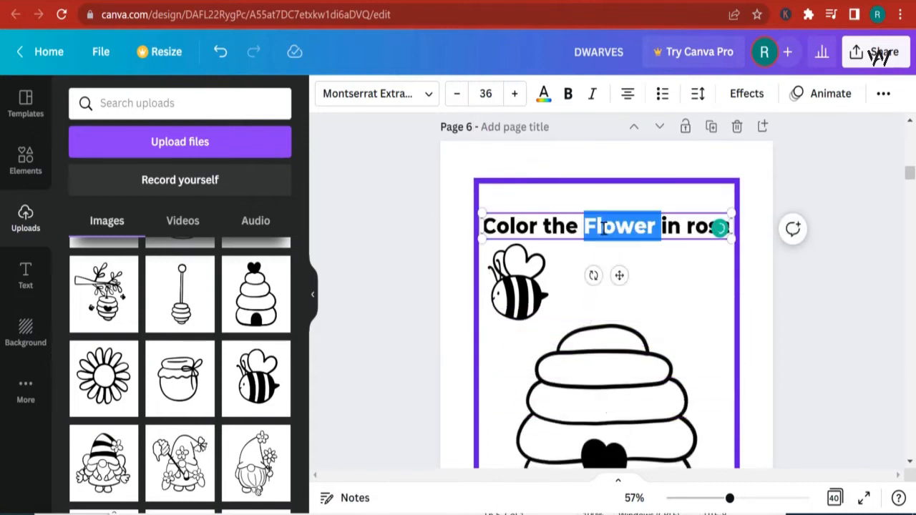
type("Honeyw")
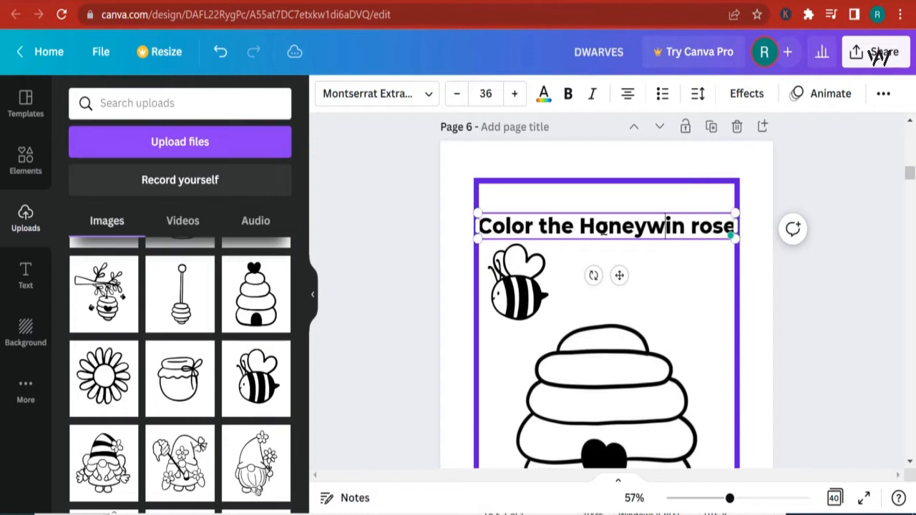
type("ell ")
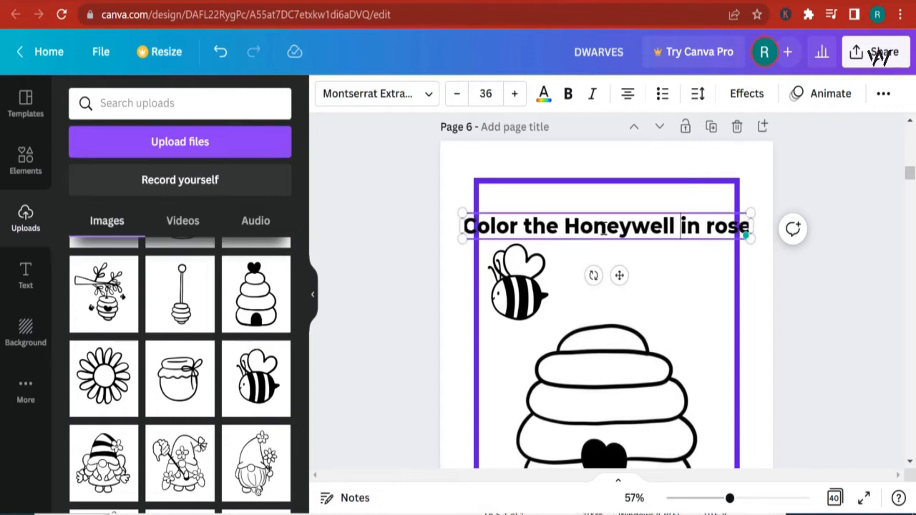
type("and the bee")
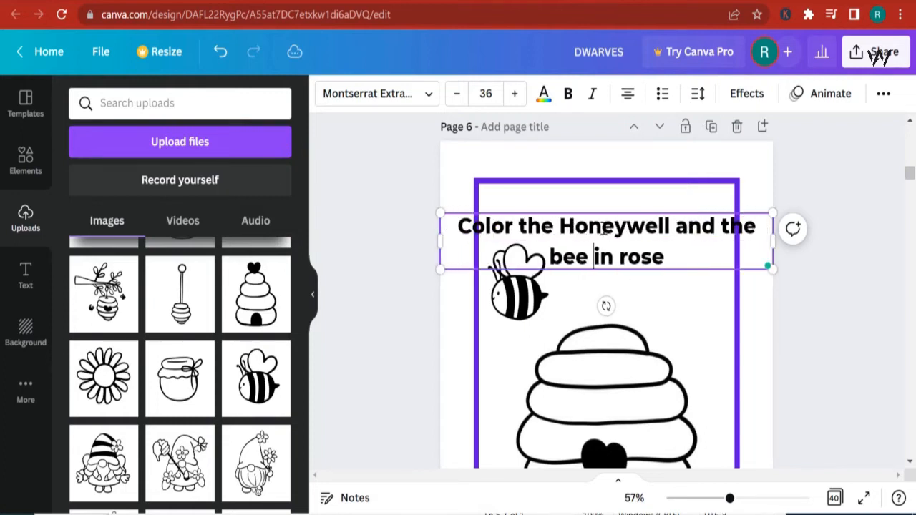
left_click_drag(673, 262, 604, 255)
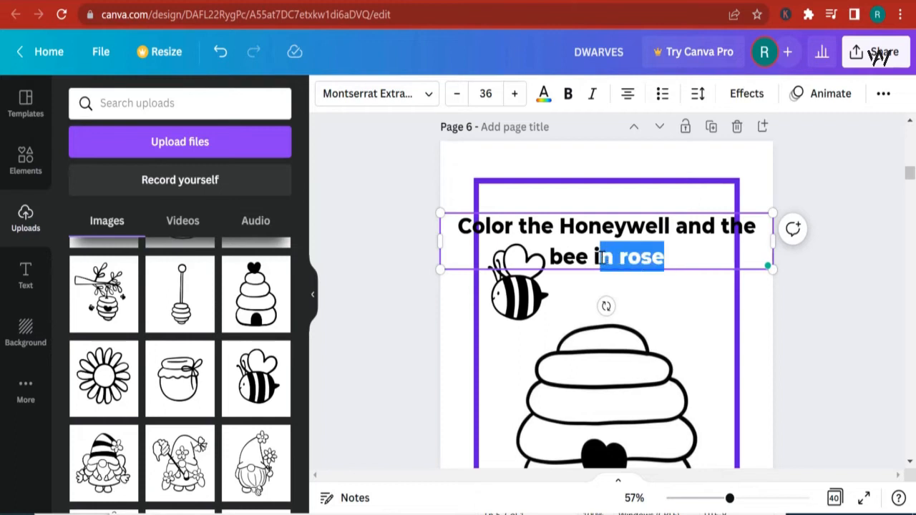
key("BackSpace")
key("BackSpace")
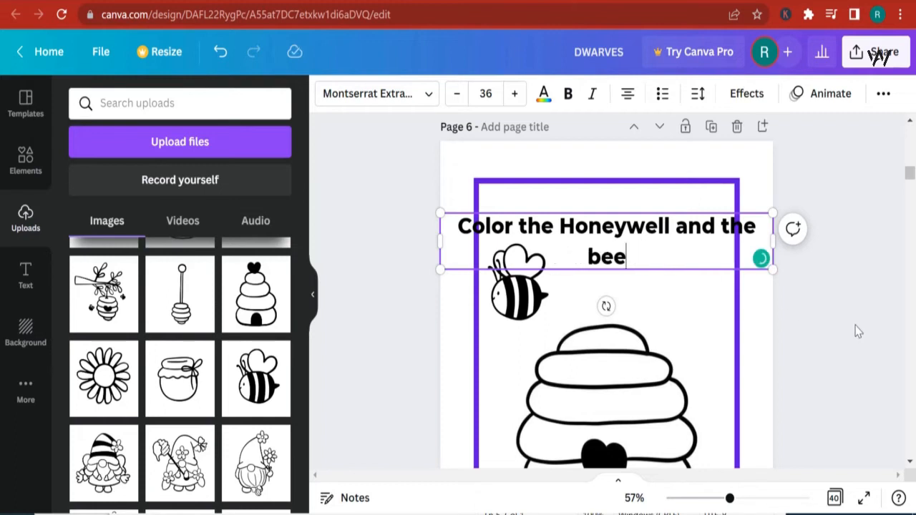
left_click(859, 331)
- Narrow the title's text box and insert the word lovely so it reads Color the Honeywell and the lovely bee
left_click(702, 255)
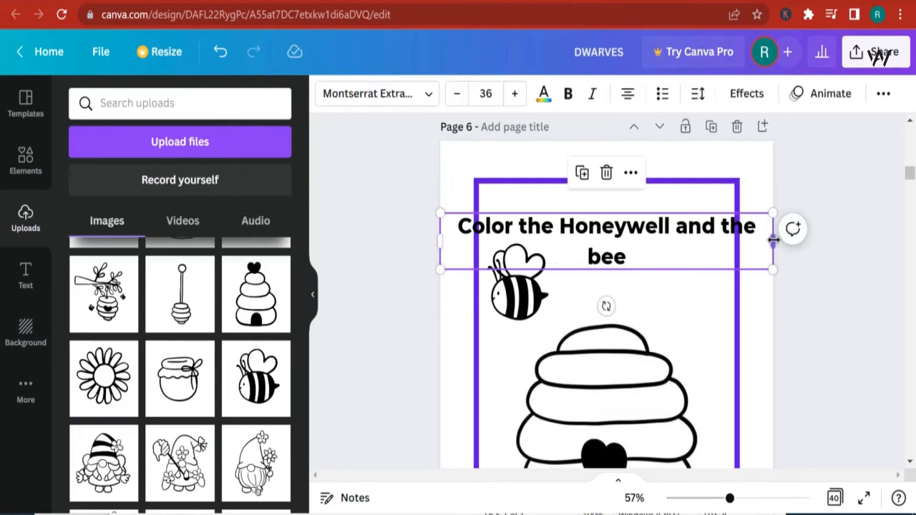
left_click_drag(774, 241, 681, 235)
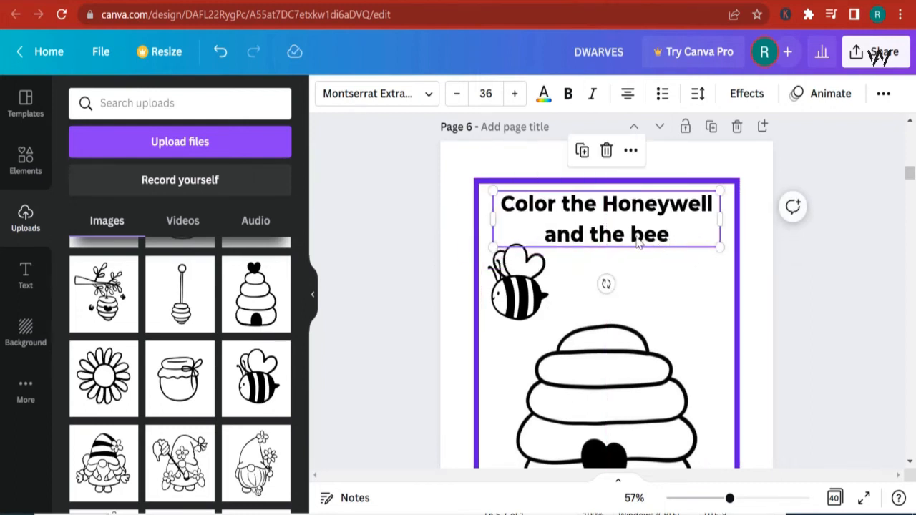
left_click(632, 240)
type("lovely")
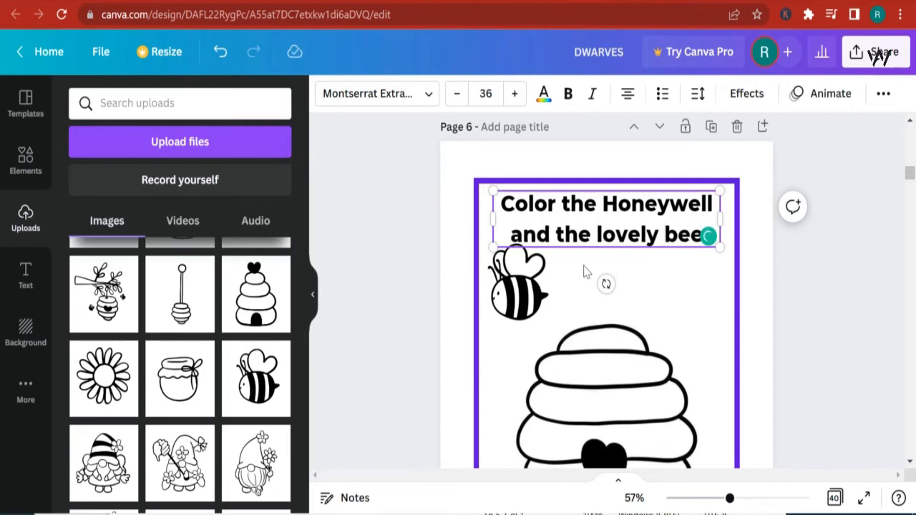
left_click(767, 299)
- Nudge the page 6 title slightly upward inside the border
left_click(633, 229)
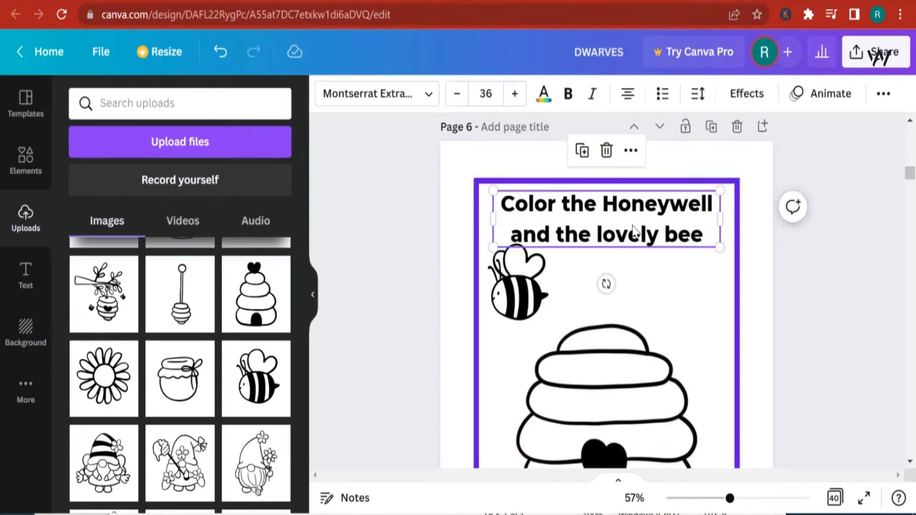
left_click_drag(633, 229, 634, 224)
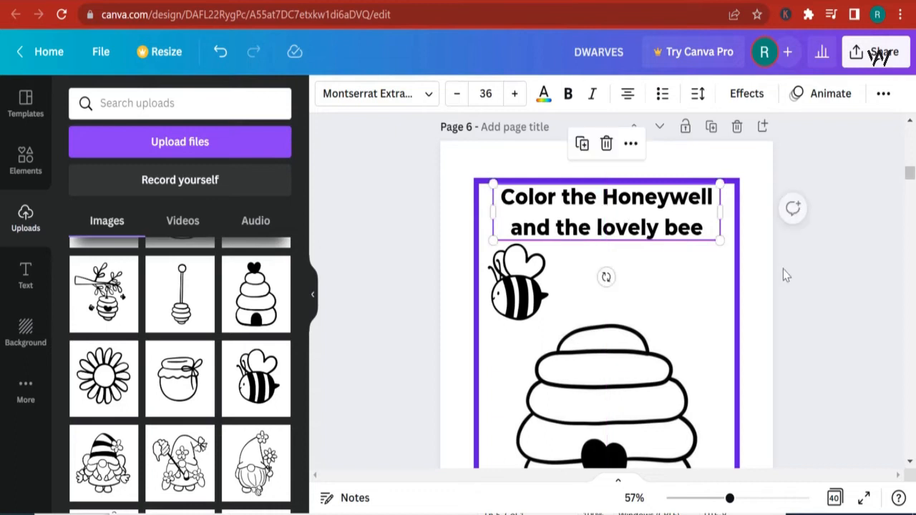
left_click(845, 283)
- Add the beehive-on-a-branch image from uploads to page 8 and move it up inside the border
scroll(755, 300, "down", 5)
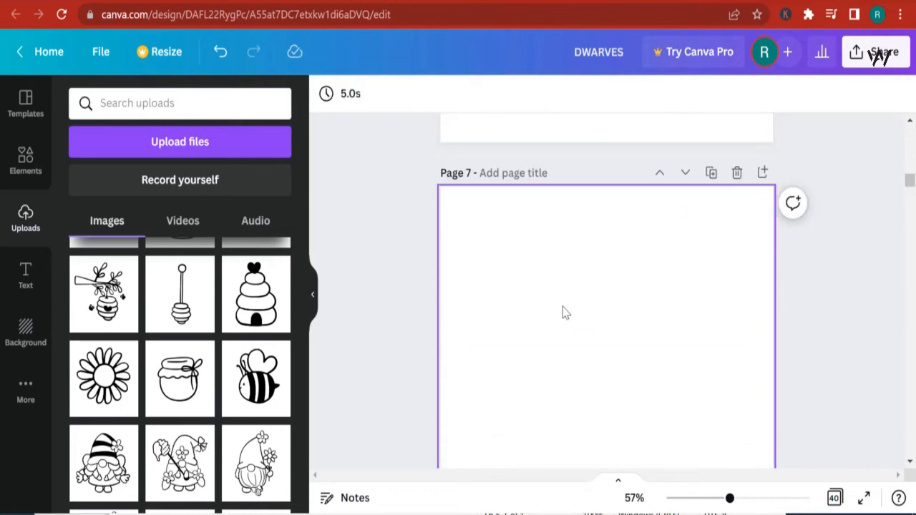
scroll(566, 312, "down", 8)
left_click(467, 228)
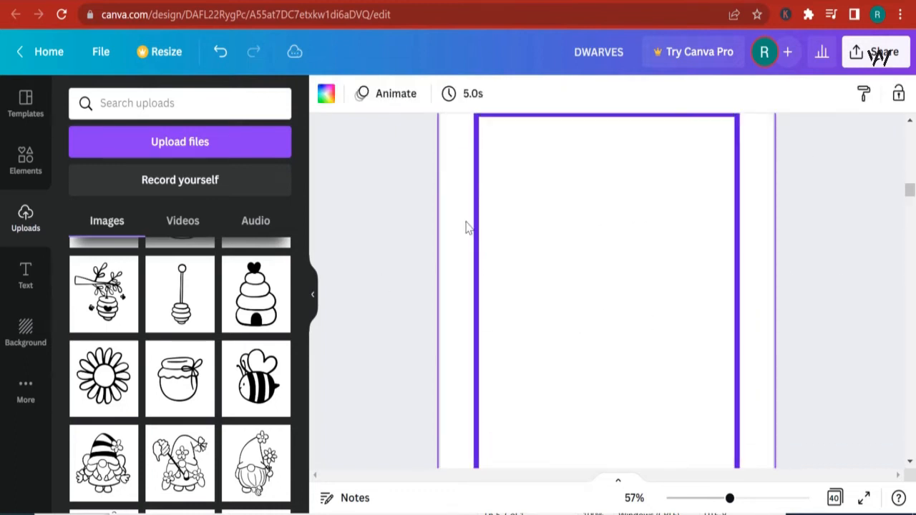
left_click(103, 294)
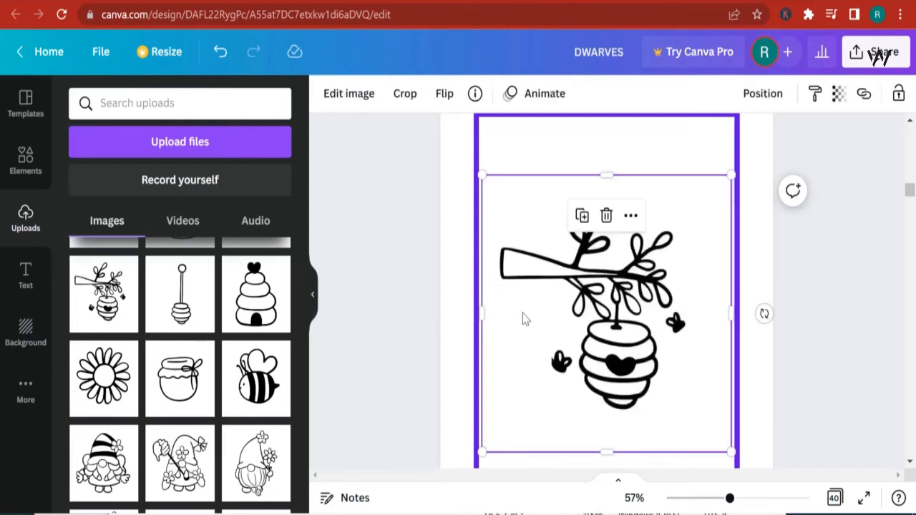
left_click_drag(600, 315, 607, 279)
- Trim the beehive-on-a-branch image's frame from both sides and the top
scroll(666, 306, "down", 2)
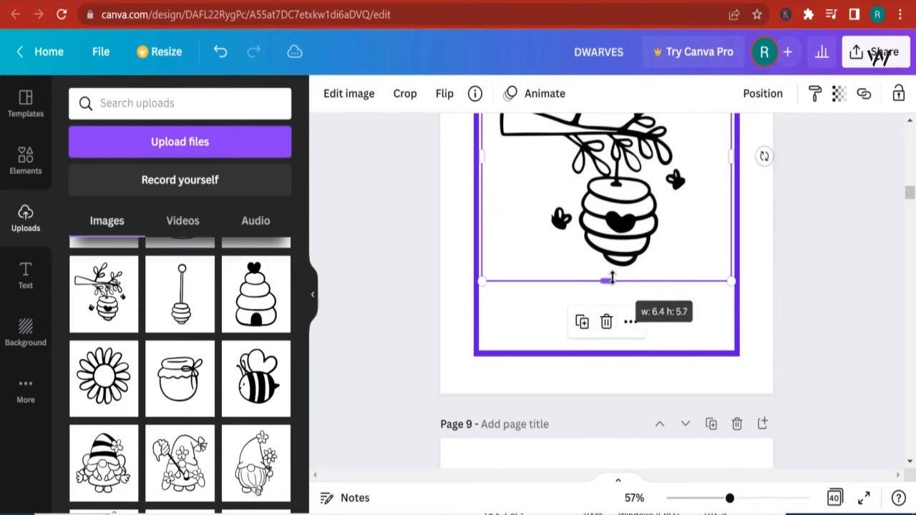
scroll(613, 285, "down", 2)
scroll(686, 313, "up", 4)
left_click_drag(731, 314, 709, 313)
left_click_drag(481, 309, 497, 315)
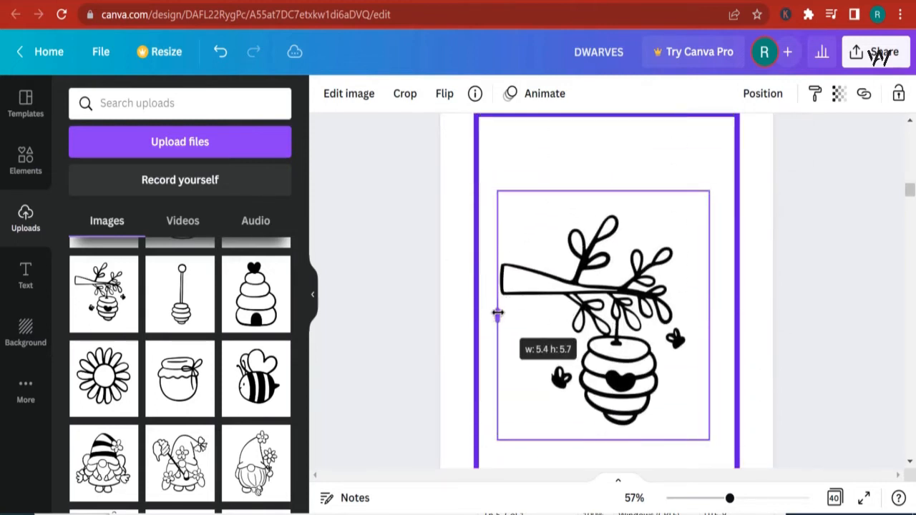
left_click_drag(603, 191, 608, 212)
- Duplicate the page 6 title and move the copy to the top of page 8
scroll(685, 265, "down", 3)
scroll(685, 266, "up", 7)
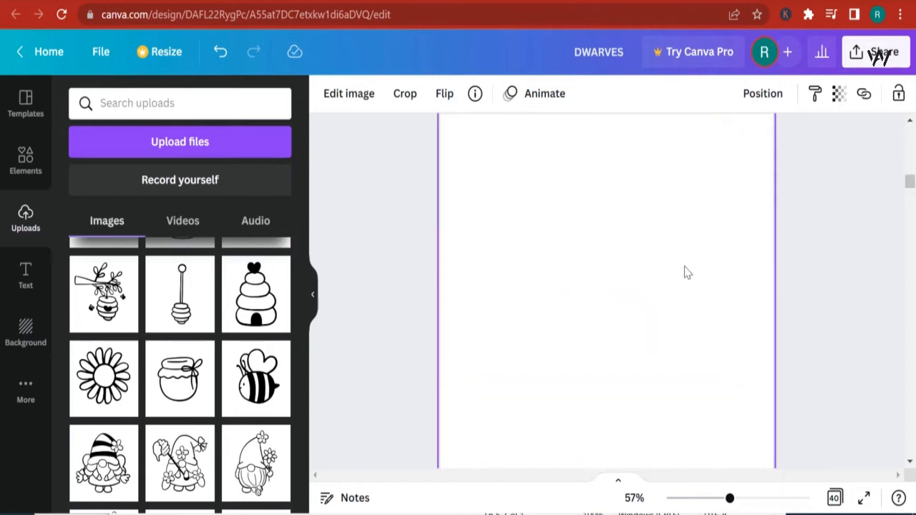
left_click(630, 227)
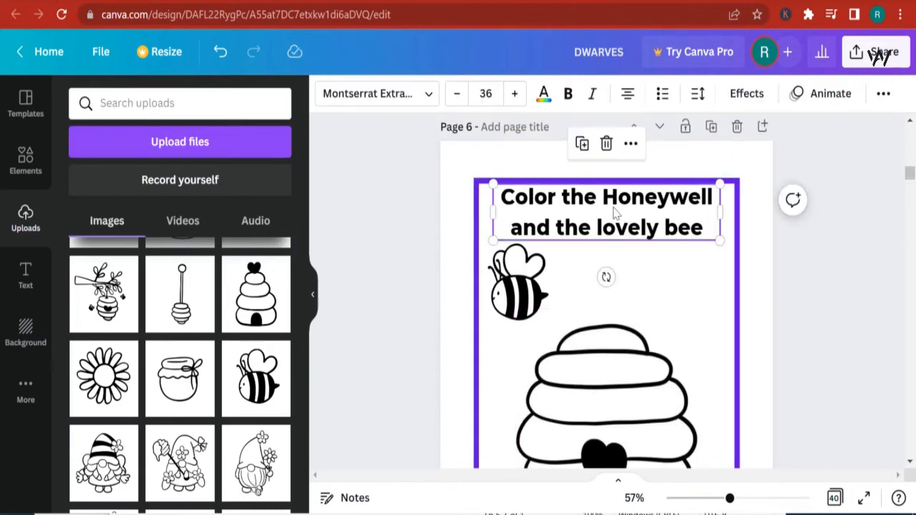
left_click(583, 145)
left_click_drag(637, 242, 641, 281)
scroll(647, 315, "down", 14)
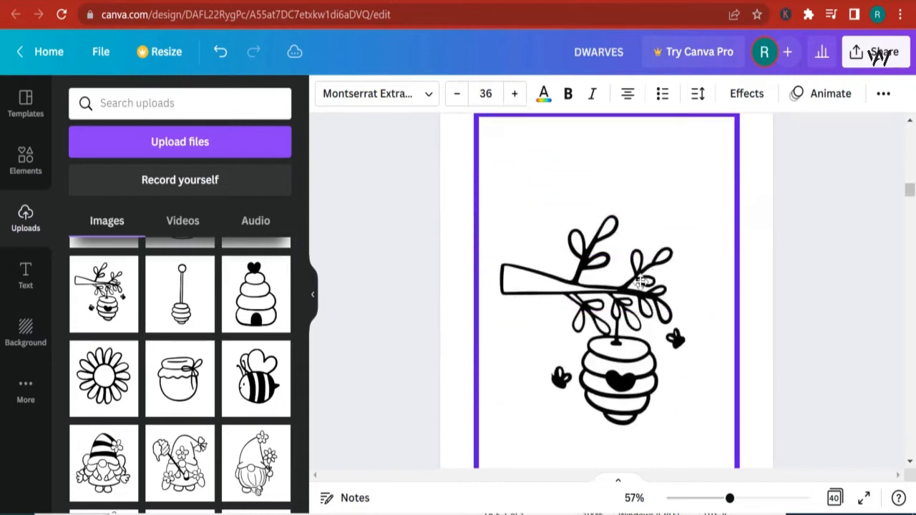
left_click_drag(605, 195, 624, 175)
- Replace the copied title's text with Color the honeywell and
double_click(598, 179)
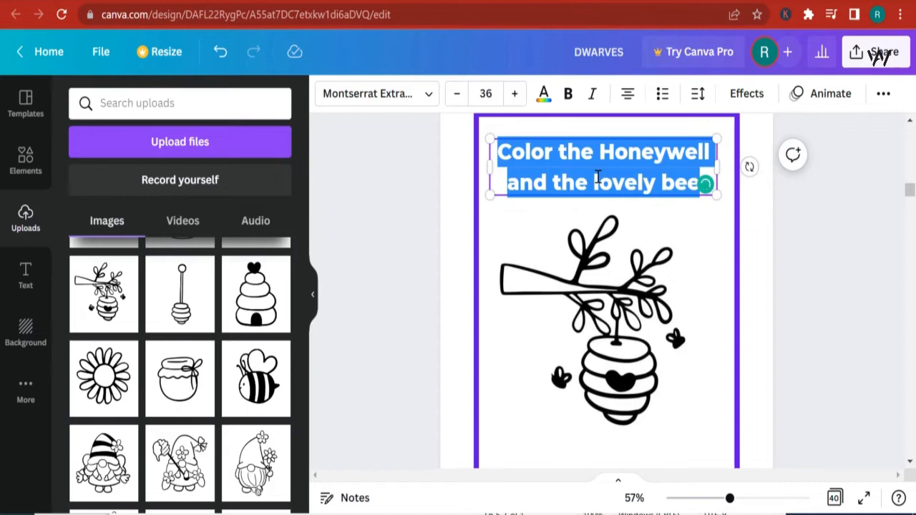
type("Color")
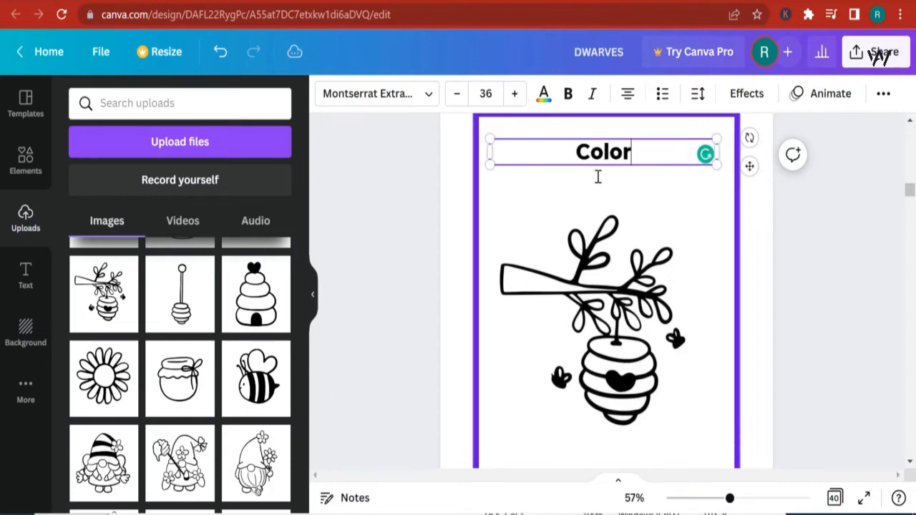
type(" the honeywell and the tree")
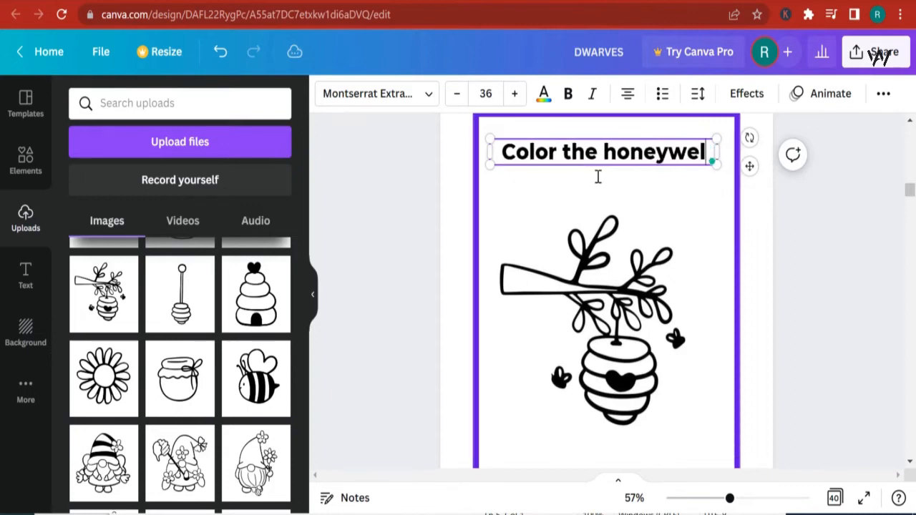
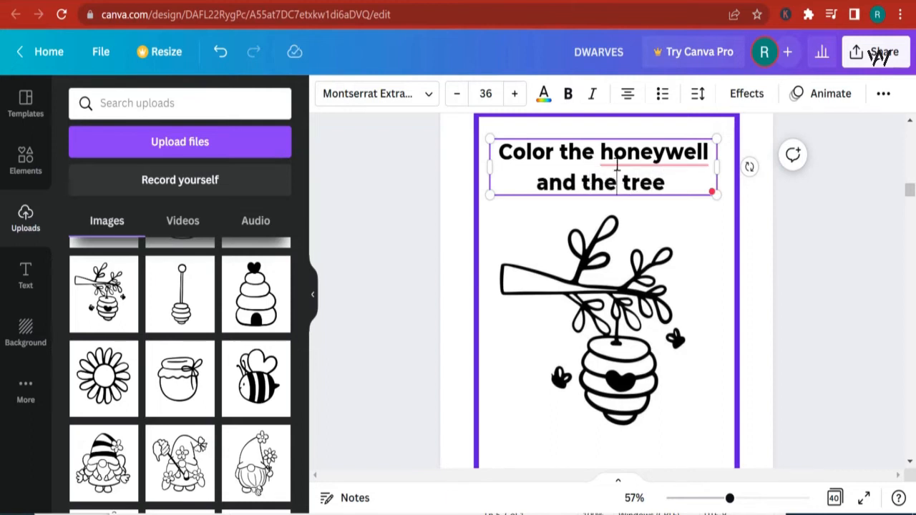
- Capitalize Honeywell in the page 8 title and check the title's font
left_click(617, 161)
left_click(641, 200)
left_click_drag(688, 192, 503, 155)
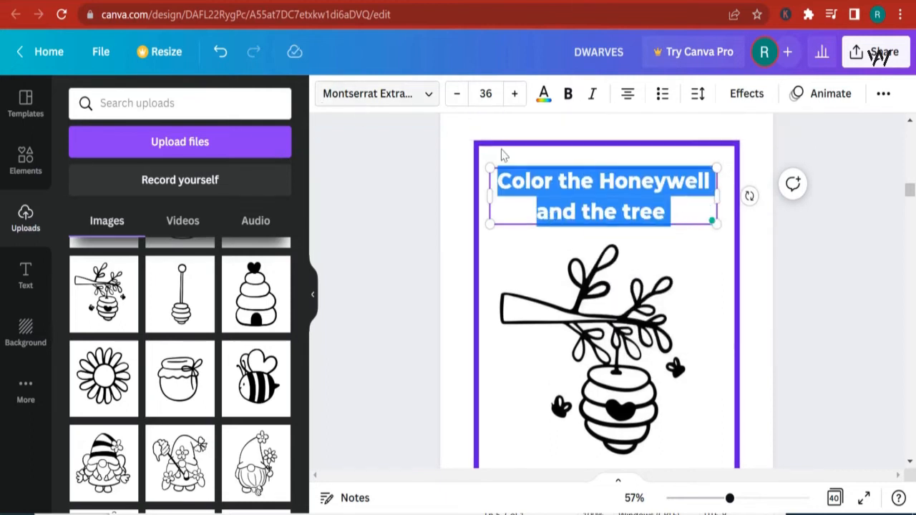
left_click(390, 93)
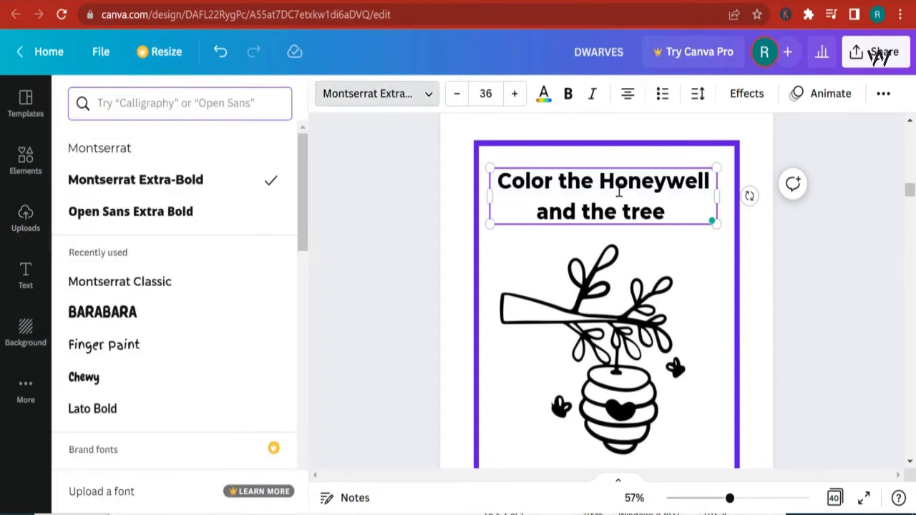
left_click(770, 289)
scroll(770, 290, "down", 1)
left_click(793, 308)
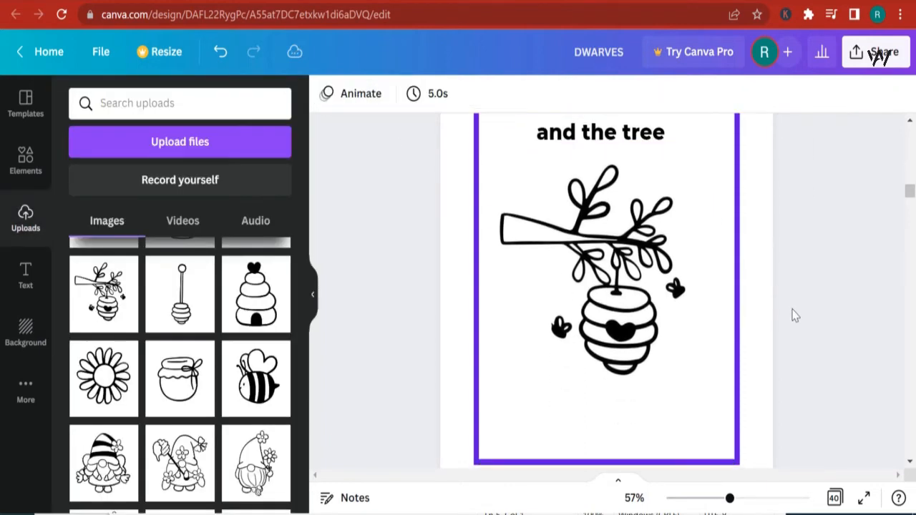
- Add the flower gnome holding a wand image from uploads to page 10 and move it inside the border
scroll(701, 287, "down", 5)
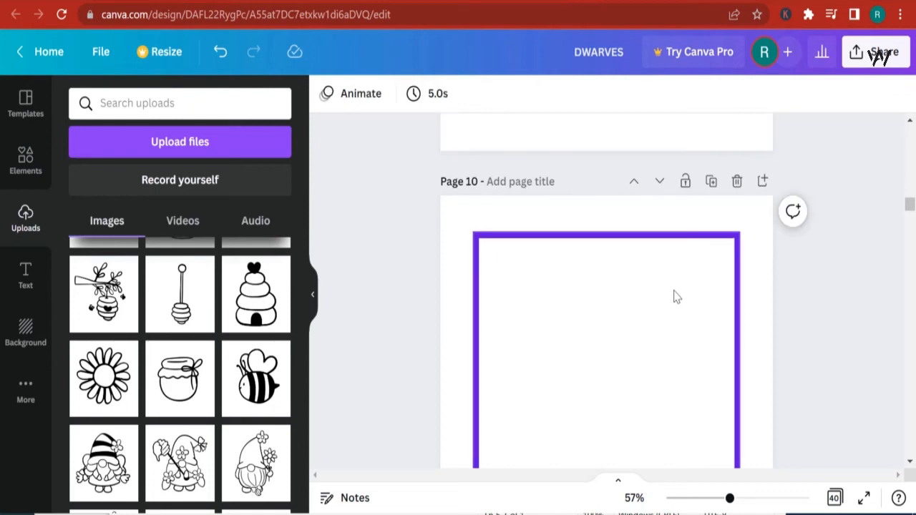
left_click(454, 324)
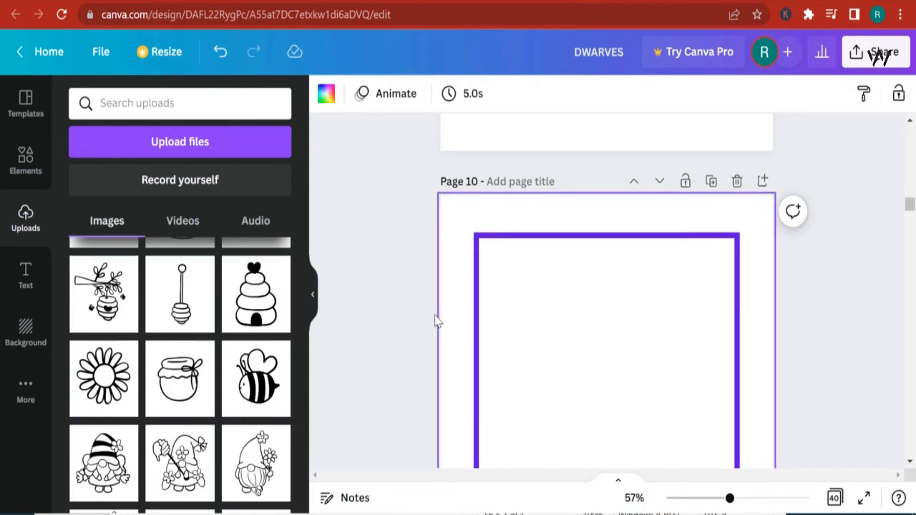
left_click(435, 322)
scroll(374, 362, "down", 2)
left_click(188, 464)
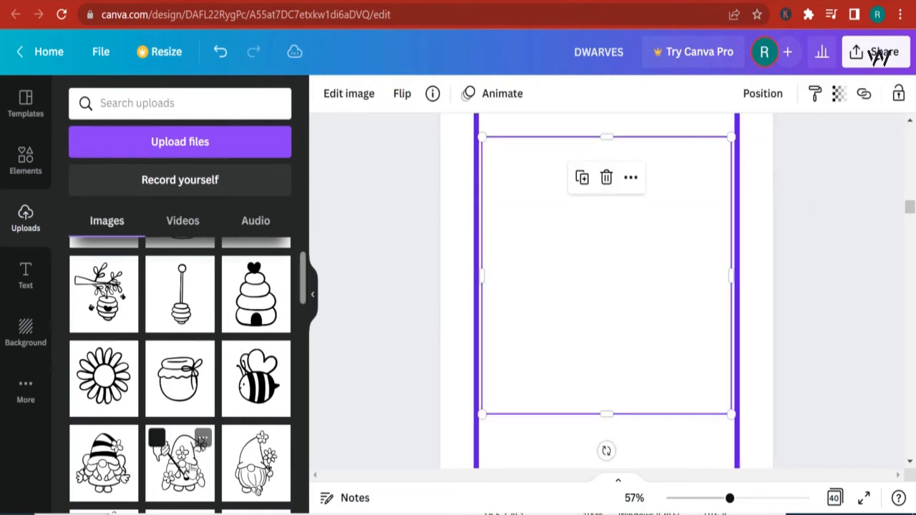
left_click_drag(615, 408, 614, 385)
- Trim the wand gnome image's frame at the top, corner and left side, then move it up inside the border
scroll(623, 279, "up", 1)
left_click_drag(603, 216, 606, 237)
left_click_drag(728, 365, 717, 355)
left_click_drag(482, 352, 491, 351)
scroll(634, 362, "down", 1)
mouse_move(631, 363)
left_mouse_down()
mouse_move(630, 330)
mouse_move(631, 441)
mouse_move(636, 379)
left_mouse_up()
scroll(638, 382, "down", 3)
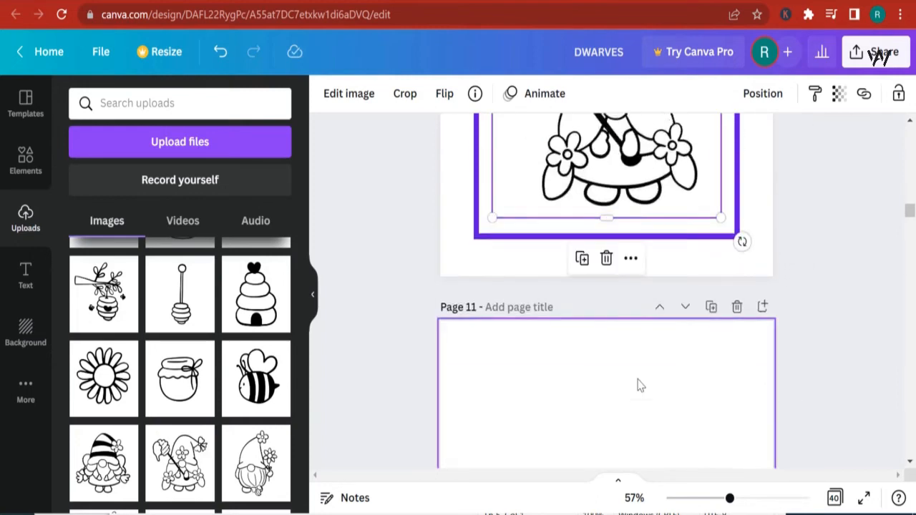
scroll(638, 382, "up", 2)
left_click_drag(623, 327, 622, 292)
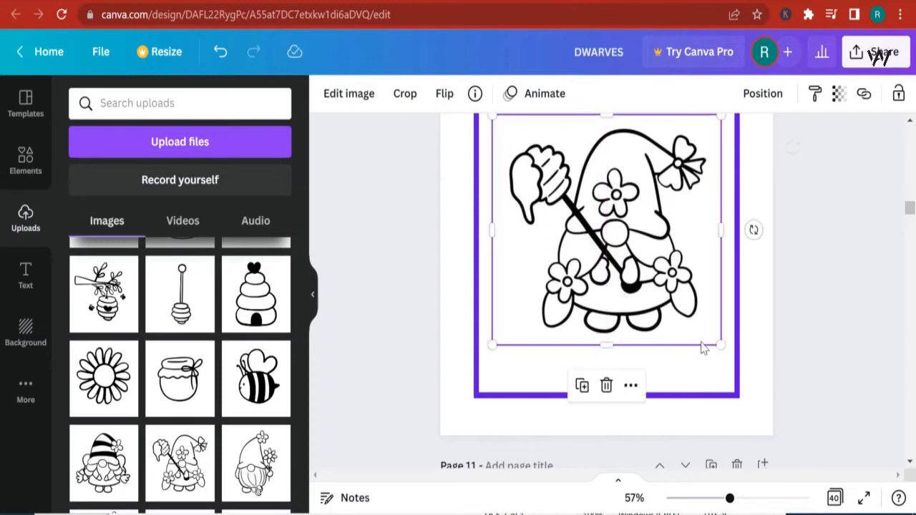
- Duplicate the page 8 title and move the copy to the top of page 10
scroll(793, 362, "up", 6)
scroll(743, 256, "up", 7)
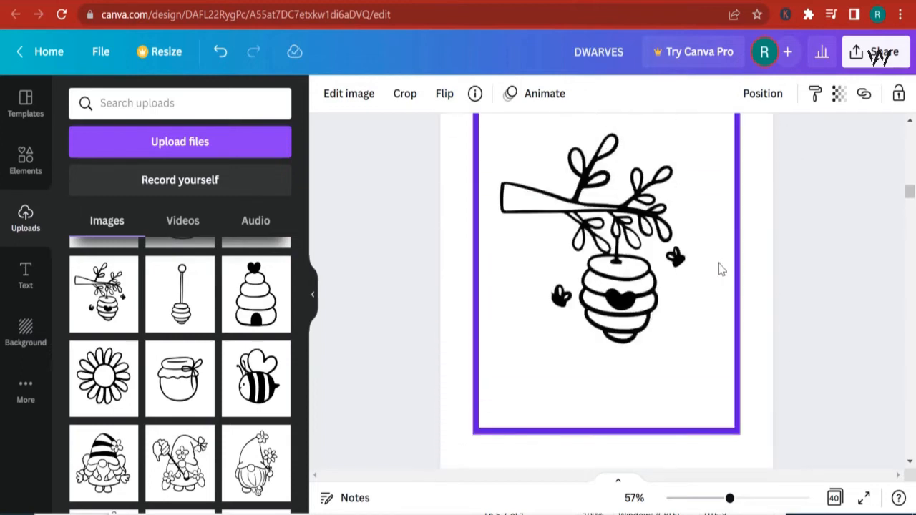
scroll(650, 322, "down", 1)
left_click(620, 353)
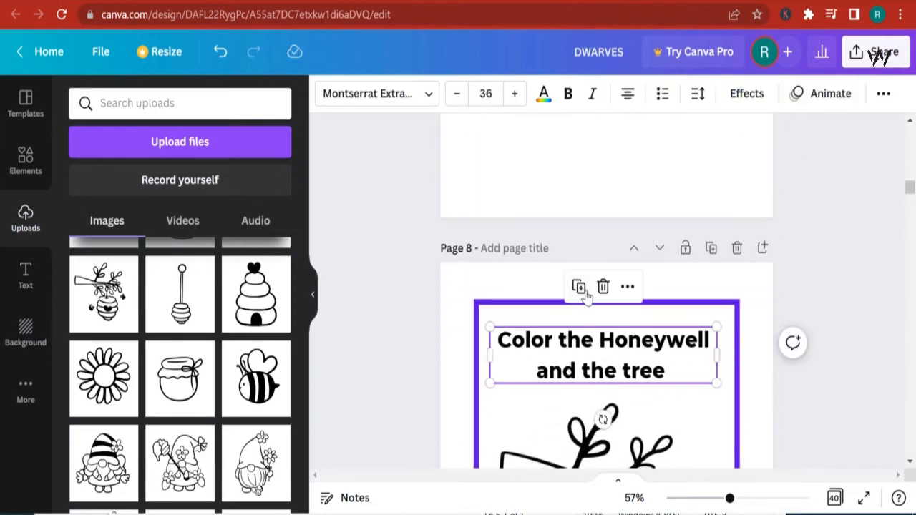
left_click(581, 289)
scroll(594, 315, "down", 2)
left_click_drag(609, 200, 634, 327)
scroll(620, 387, "down", 5)
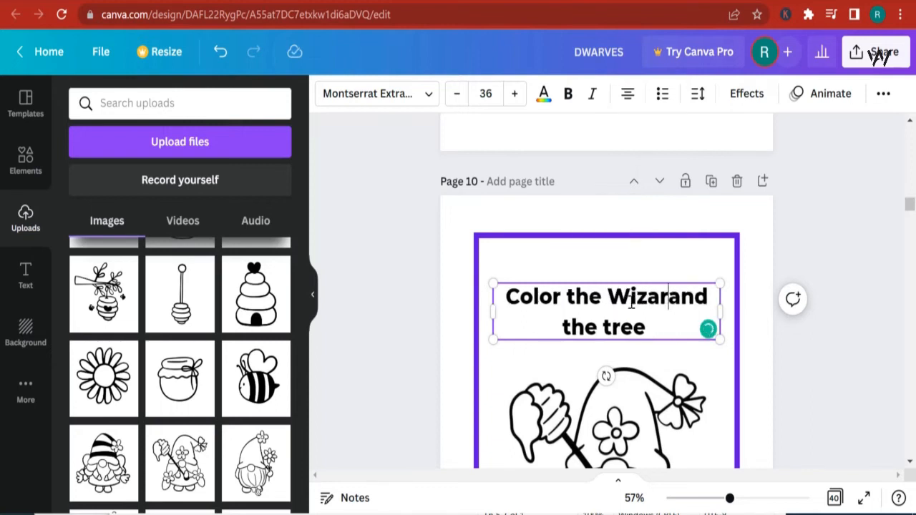
- Replace the copied title's text with Color the Hero Wizard
type("d")
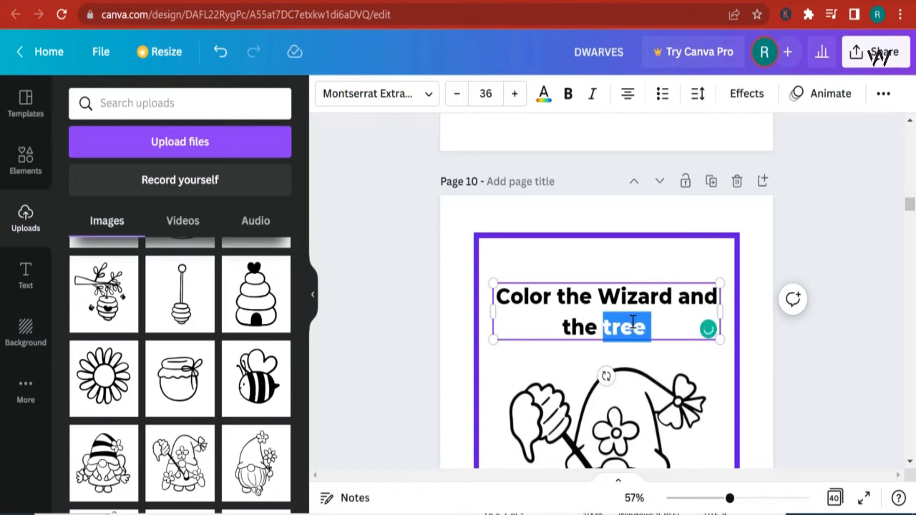
key("BackSpace")
key("BackSpace")
key("BackSpace")
key("BackSpace")
key("BackSpace")
key("BackSpace")
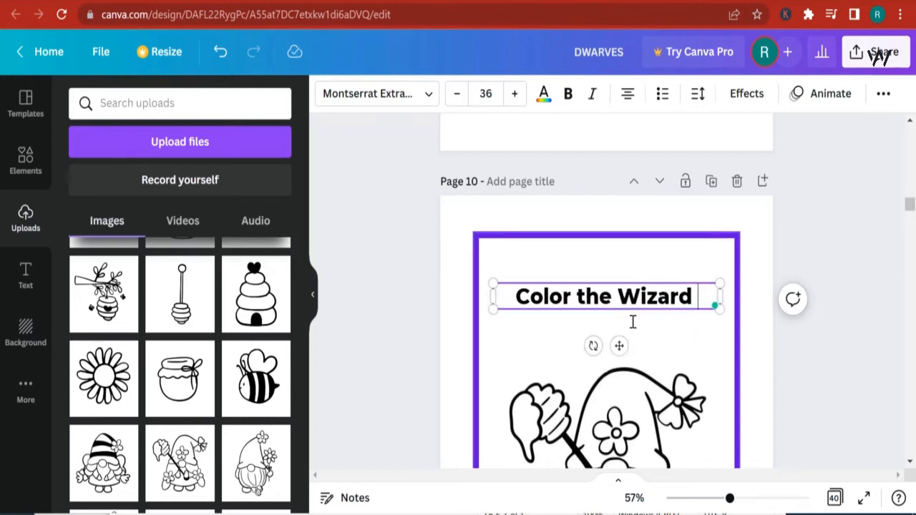
type("Hero")
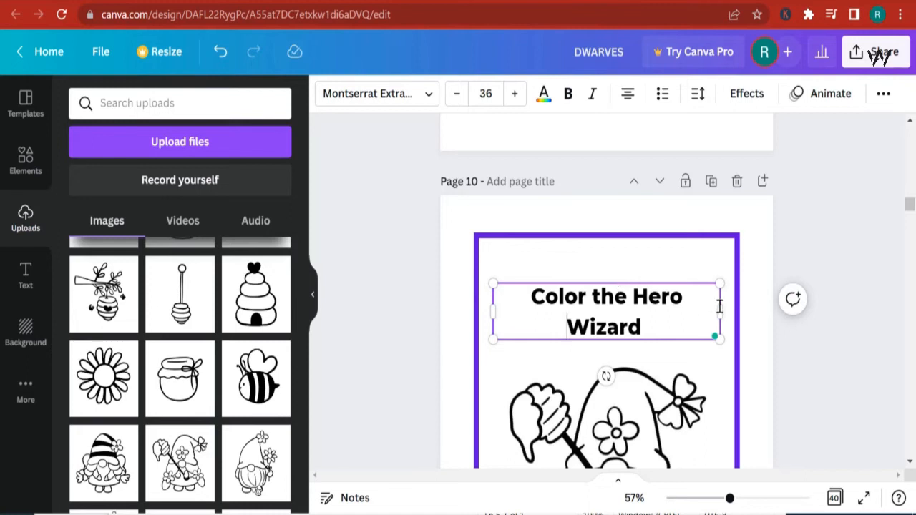
- Widen the Color the Hero Wizard text box to one line and nudge it into place
left_click_drag(726, 306, 738, 300)
left_click(716, 350)
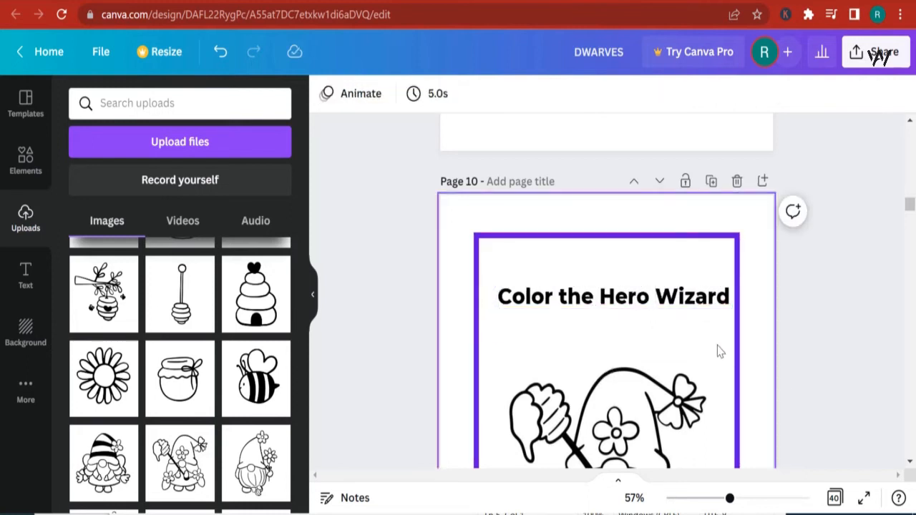
left_click(644, 296)
left_click_drag(644, 297, 634, 293)
- Add the braided gnome girl image from uploads to page 12 and move it inside the border
scroll(672, 321, "down", 10)
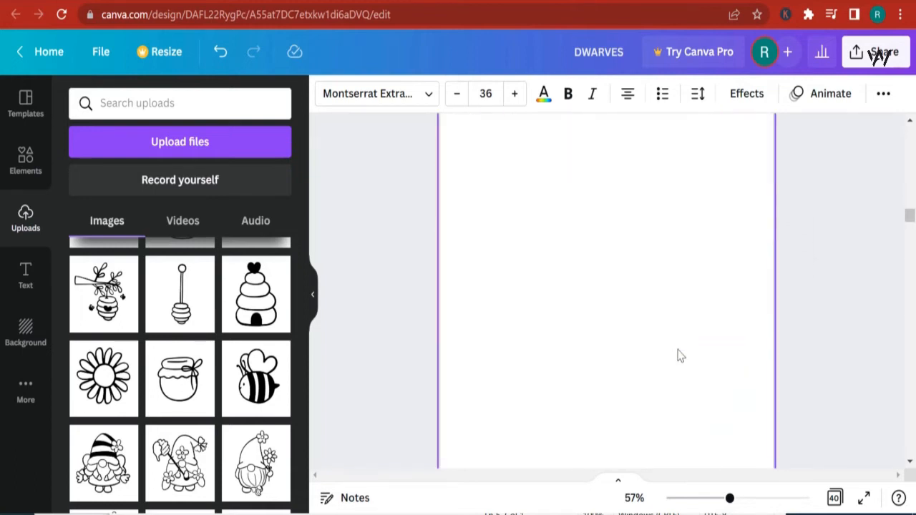
left_click(454, 345)
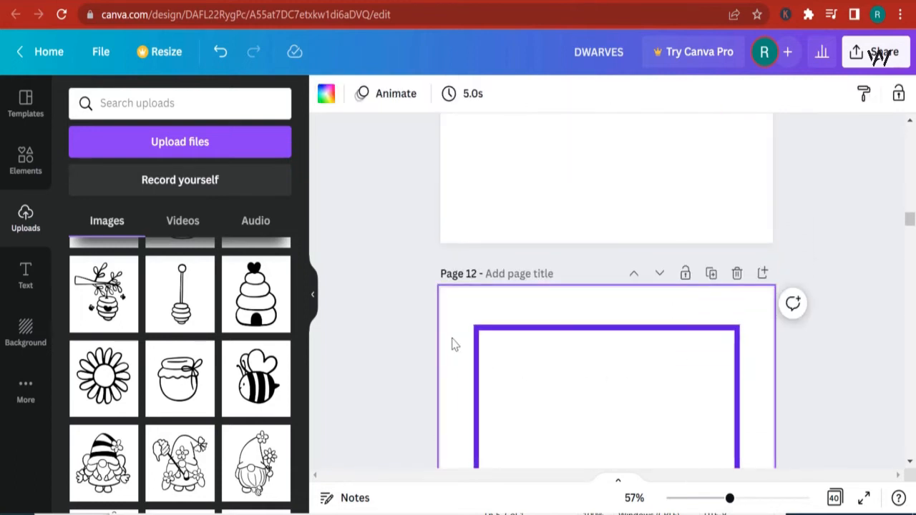
scroll(108, 379, "down", 3)
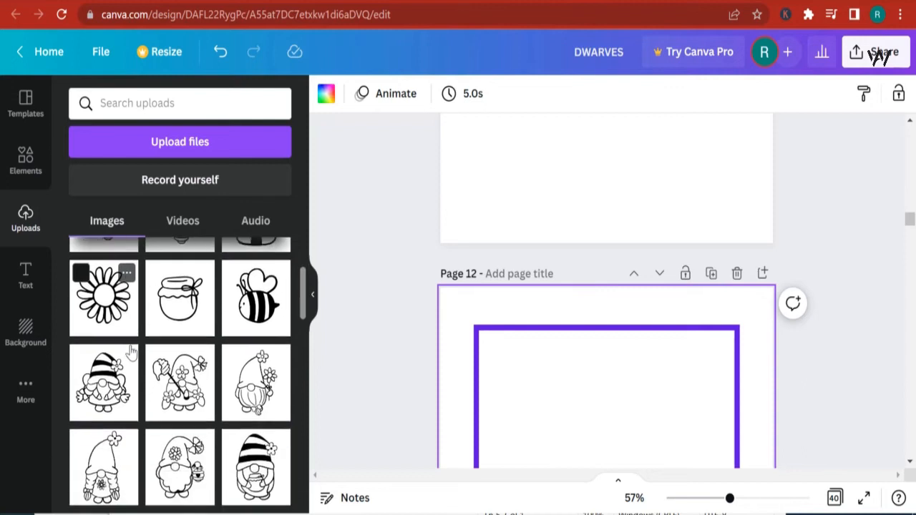
left_click(122, 412)
scroll(413, 355, "down", 5)
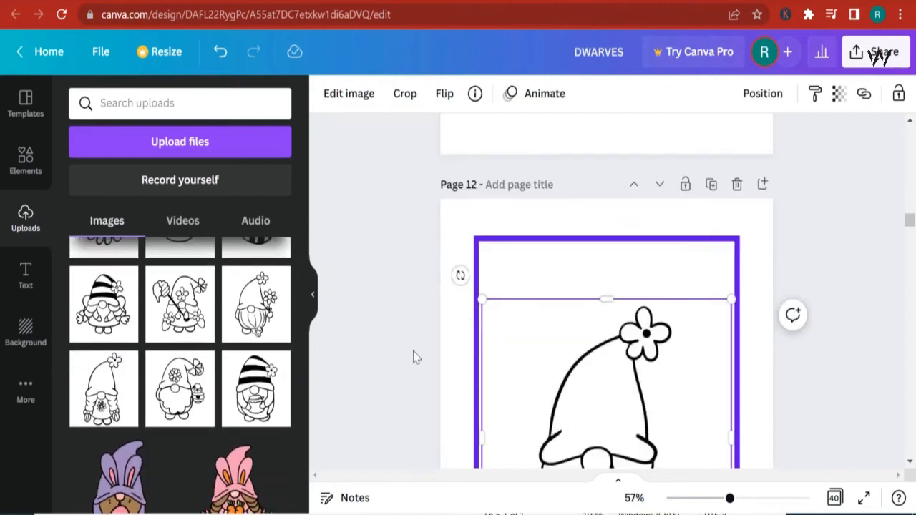
left_click_drag(588, 351, 580, 371)
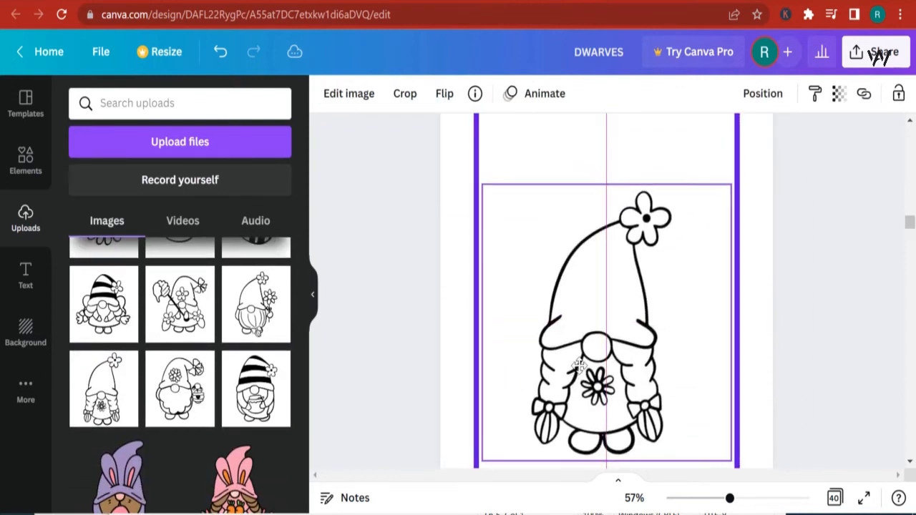
- Trim the braided gnome image's frame from the top and both sides
left_click_drag(599, 189, 618, 182)
left_click_drag(605, 186, 605, 187)
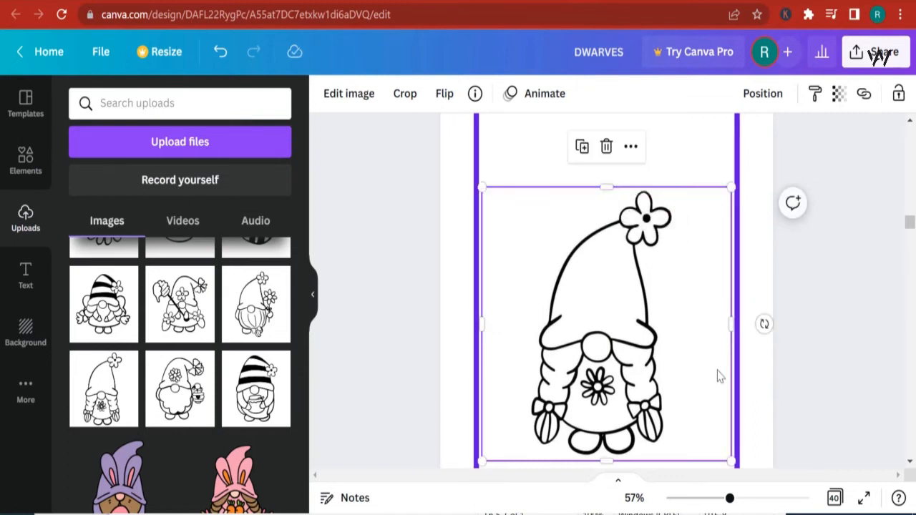
left_click_drag(728, 329, 686, 328)
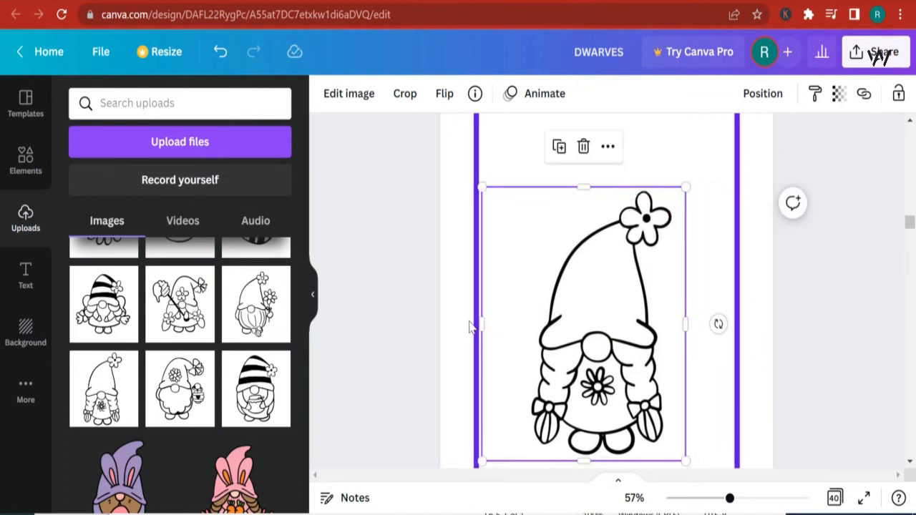
left_click_drag(478, 324, 525, 337)
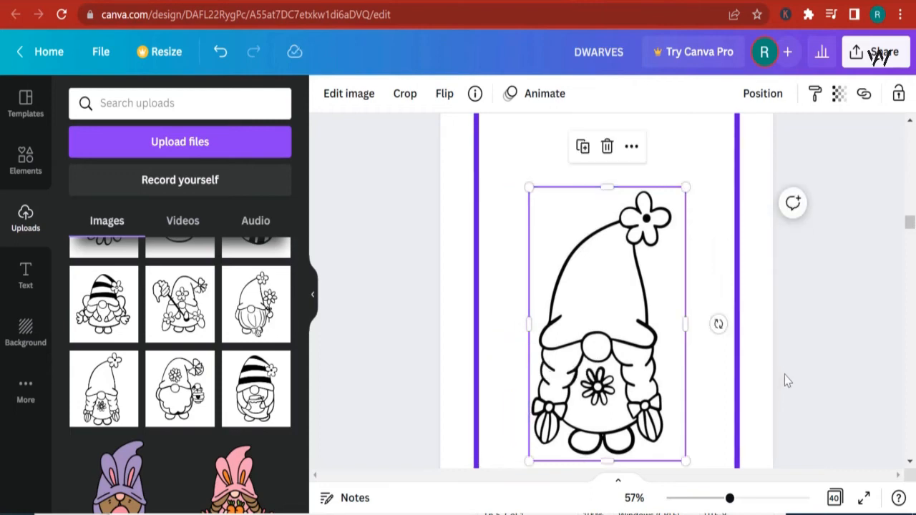
- Duplicate the page 10 title and move the copy to the top of page 12
scroll(817, 351, "up", 10)
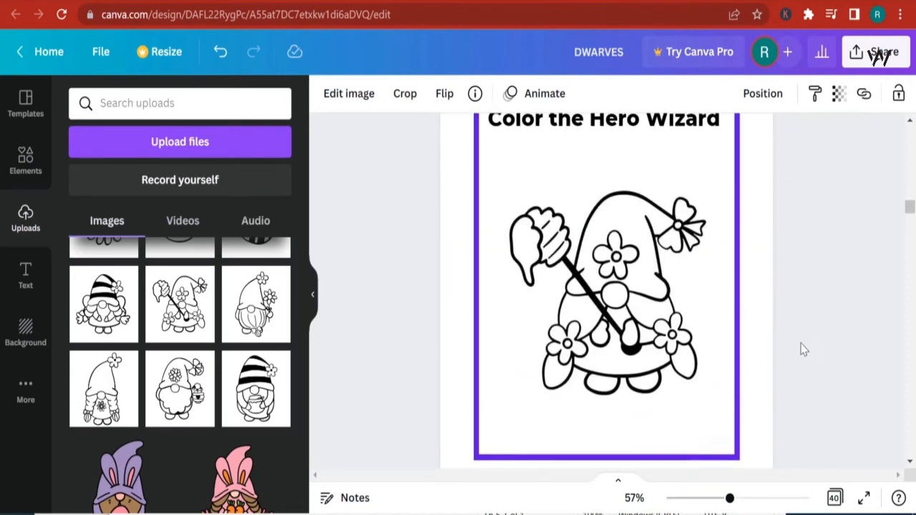
scroll(655, 293, "up", 3)
left_click(598, 376)
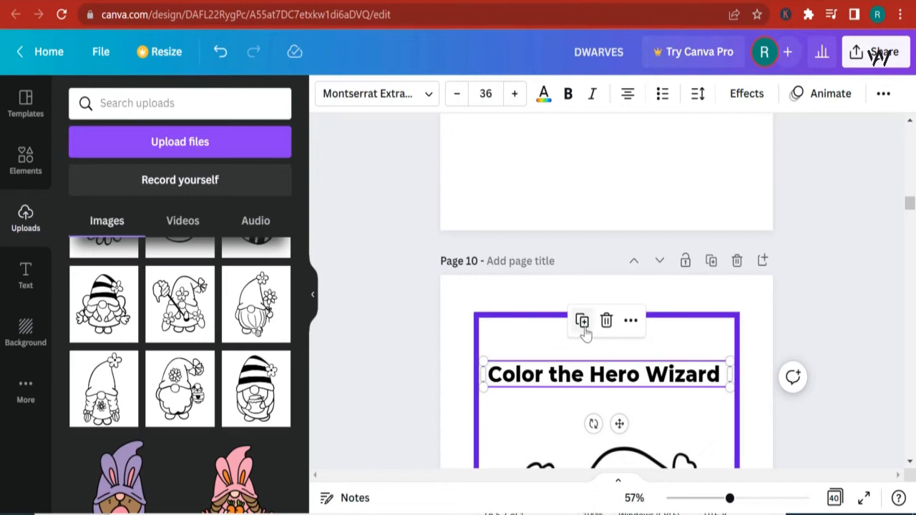
left_click(582, 321)
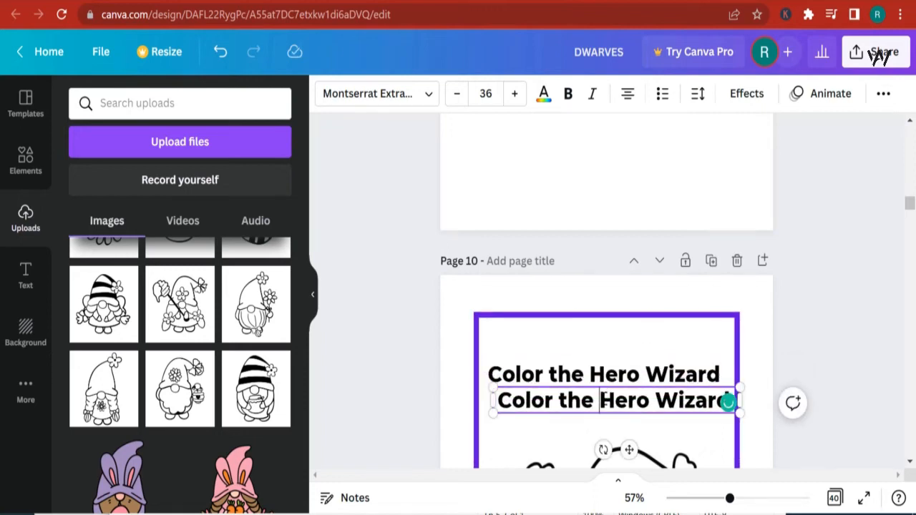
left_click(573, 424)
left_click(580, 407)
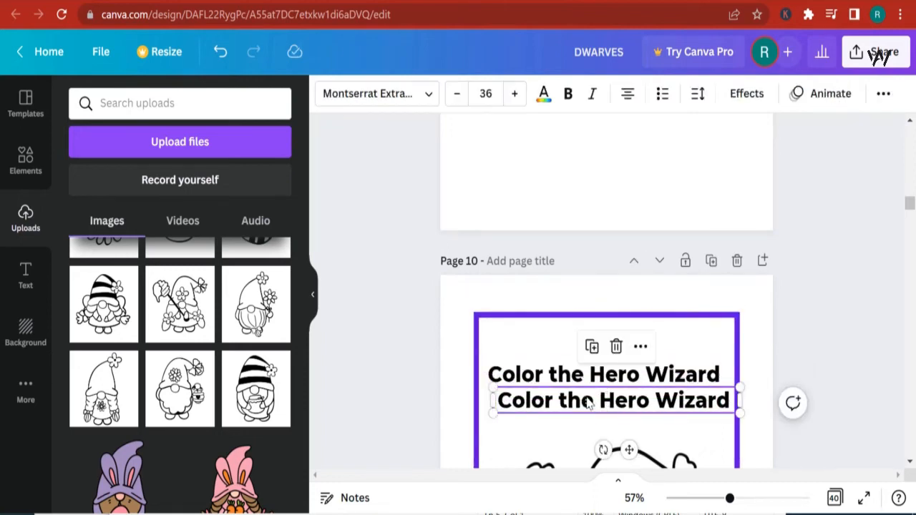
left_click_drag(588, 405, 565, 372)
scroll(558, 384, "down", 5)
scroll(562, 392, "up", 4)
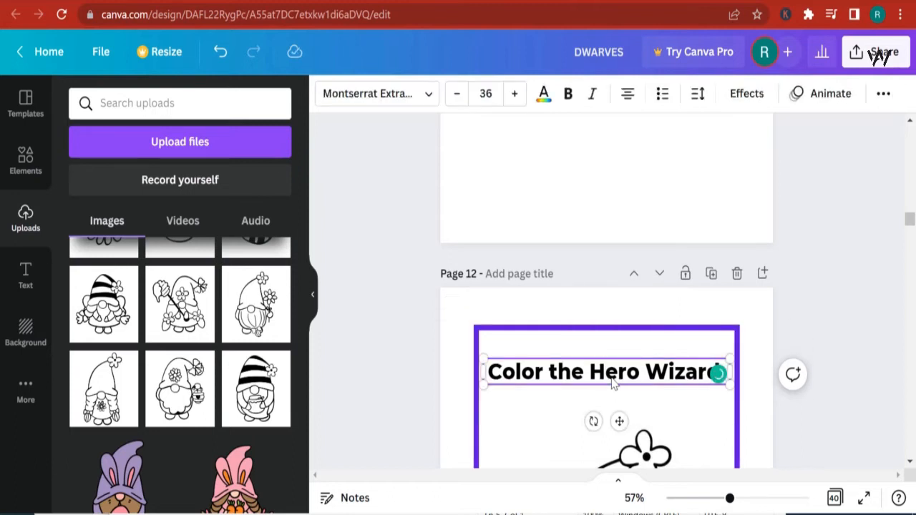
- Replace the copied title's text with Color the Lovely little girl
key("BackSpace")
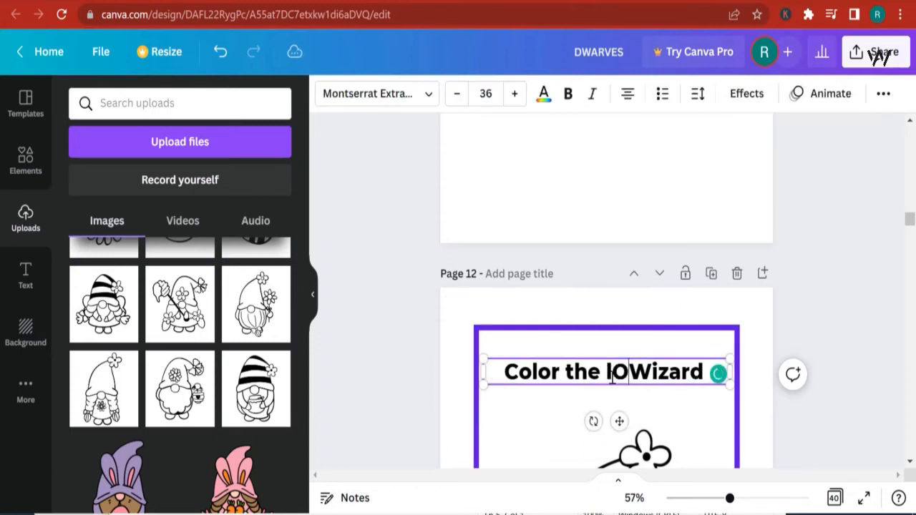
type("Lob")
key("BackSpace")
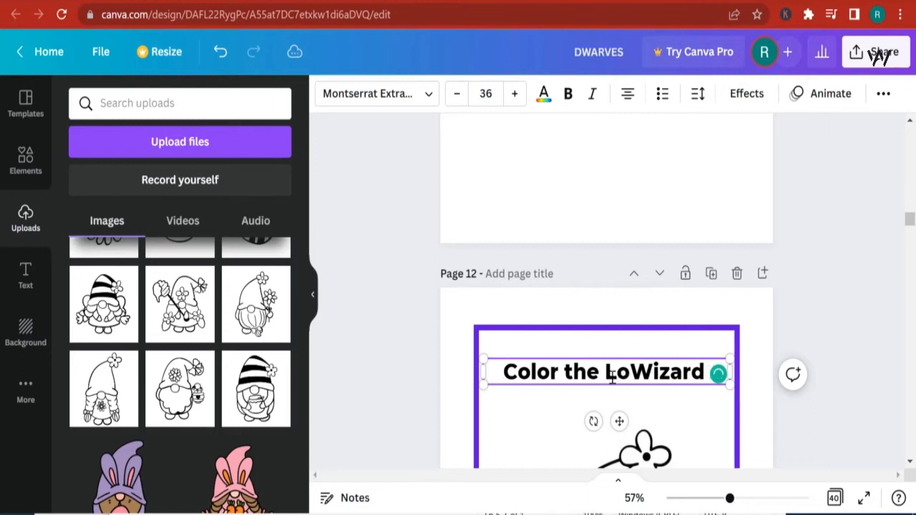
type("velu")
key("BackSpace")
type("y")
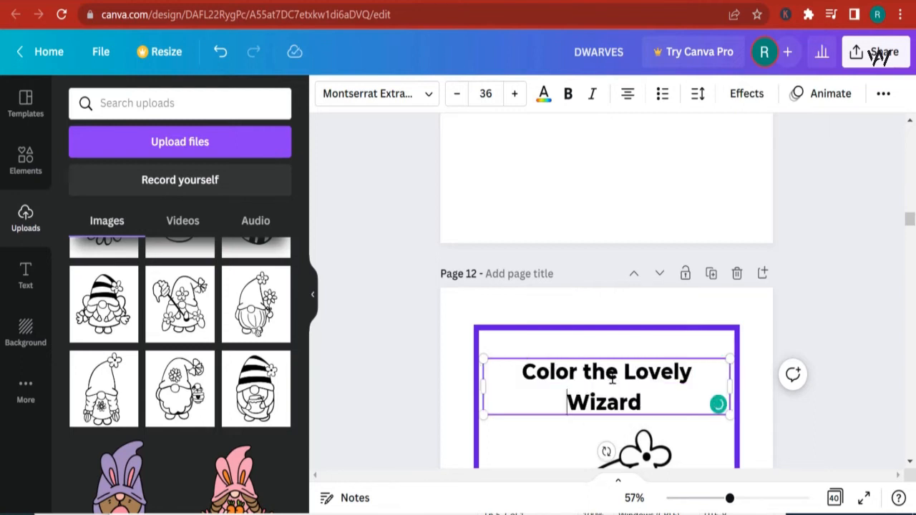
double_click(602, 398)
type("little girl")
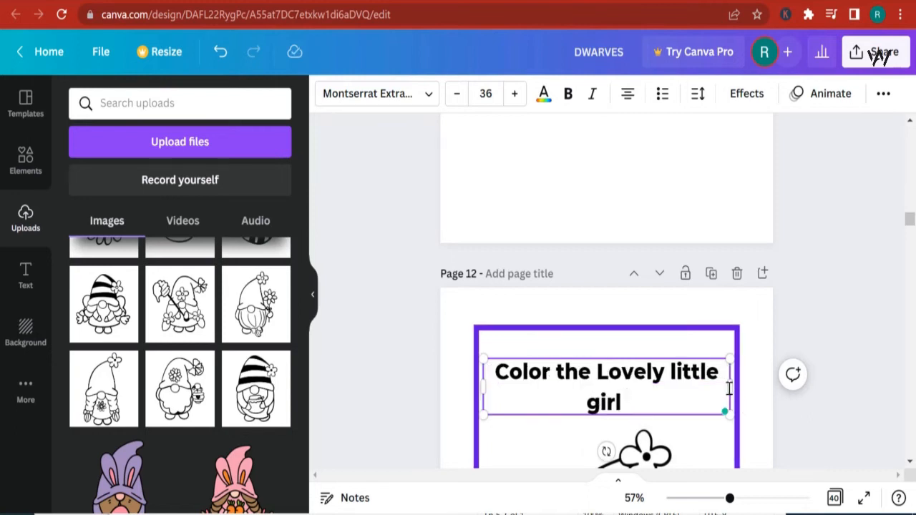
- Narrow the Color the Lovely little girl text box and center it on the page
left_click_drag(730, 387, 684, 383)
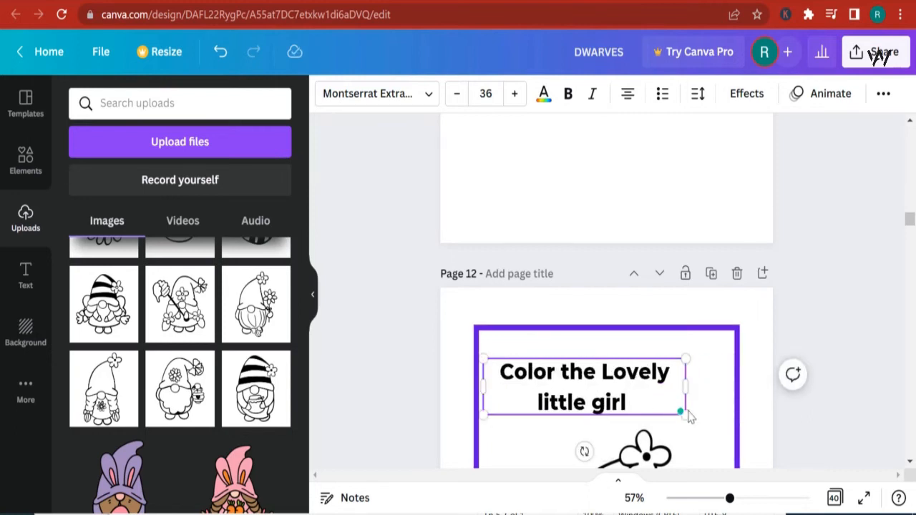
left_click(673, 408)
left_click(651, 403)
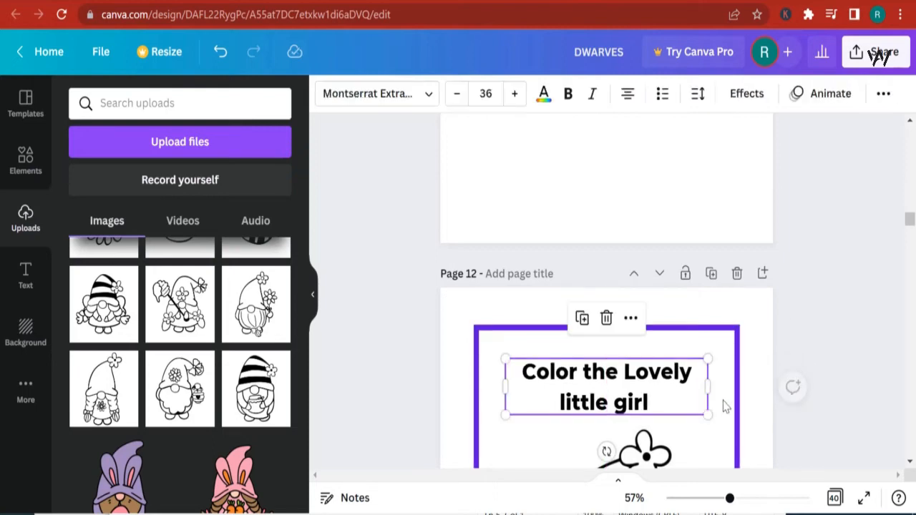
scroll(722, 405, "down", 2)
scroll(722, 412, "down", 15)
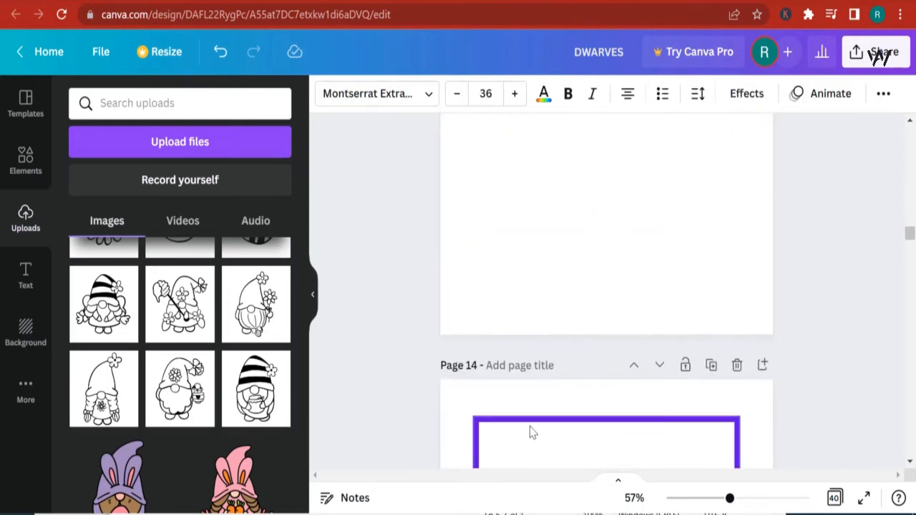
- Add the honeycomb image from uploads and move it onto the bordered page 14
left_click(460, 419)
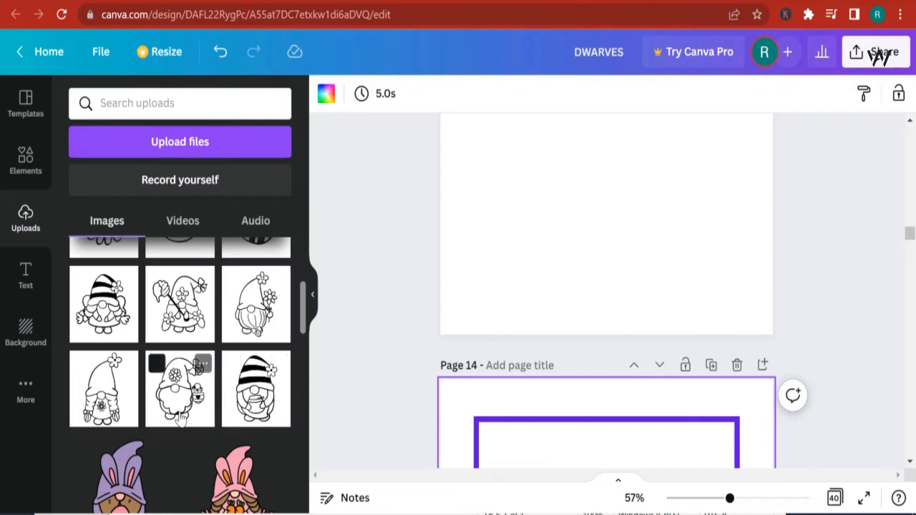
scroll(183, 419, "up", 3)
scroll(194, 412, "up", 2)
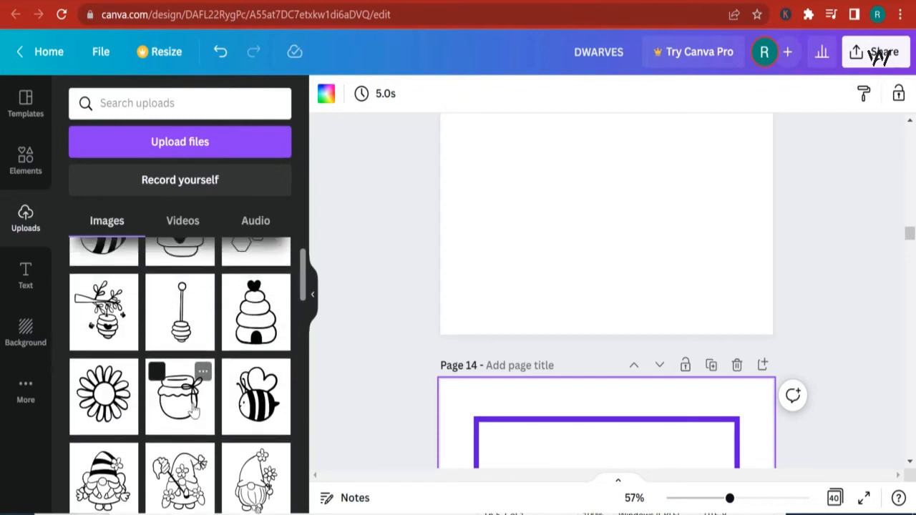
left_click(255, 288)
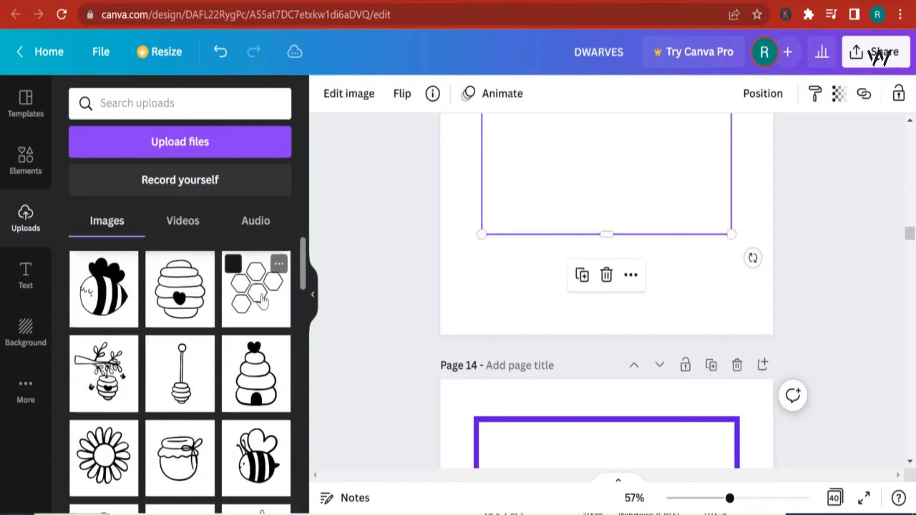
scroll(383, 308, "down", 2)
scroll(640, 300, "up", 3)
left_click_drag(631, 195, 626, 422)
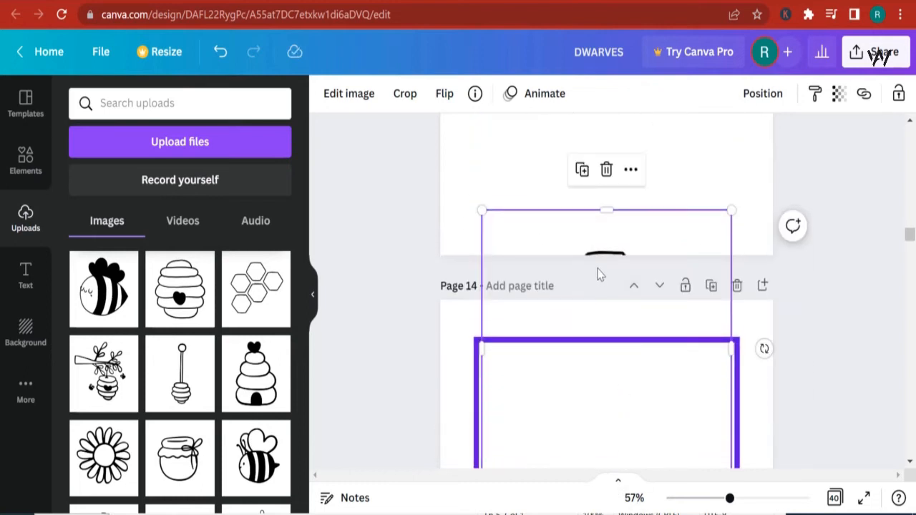
left_click_drag(599, 274, 609, 376)
left_click_drag(611, 234, 607, 257)
scroll(635, 351, "down", 3)
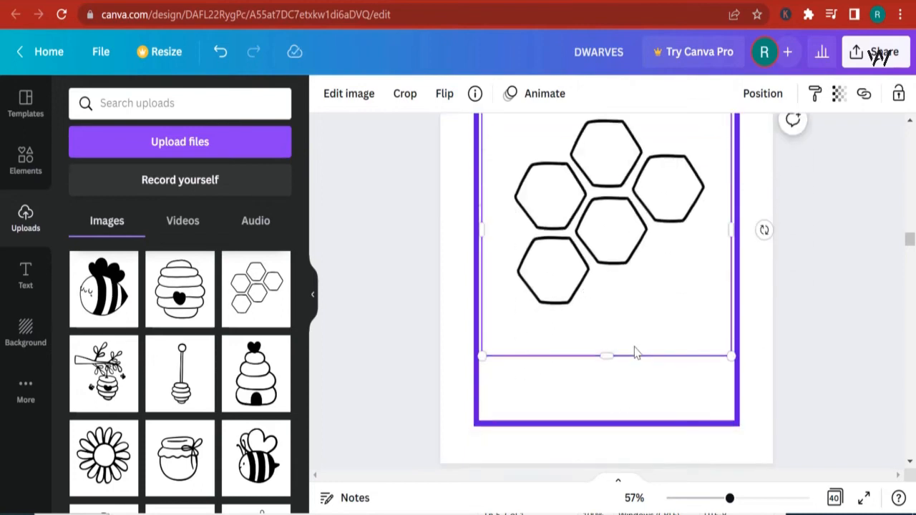
- Trim the honeycomb image's frame from the bottom and both sides, then move it lower on the page
left_click_drag(607, 351, 608, 307)
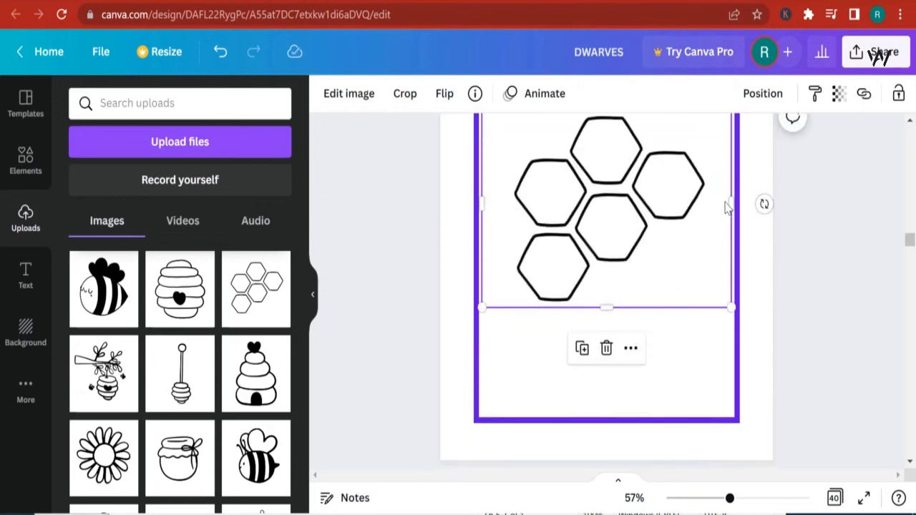
left_click_drag(730, 206, 714, 202)
left_click_drag(480, 204, 500, 203)
scroll(614, 247, "down", 2)
scroll(608, 265, "up", 2)
left_click_drag(606, 244, 604, 315)
- Copy the Color the Lovely little girl title from page 12 onto the top of page 14
scroll(630, 318, "up", 1)
scroll(791, 368, "up", 2)
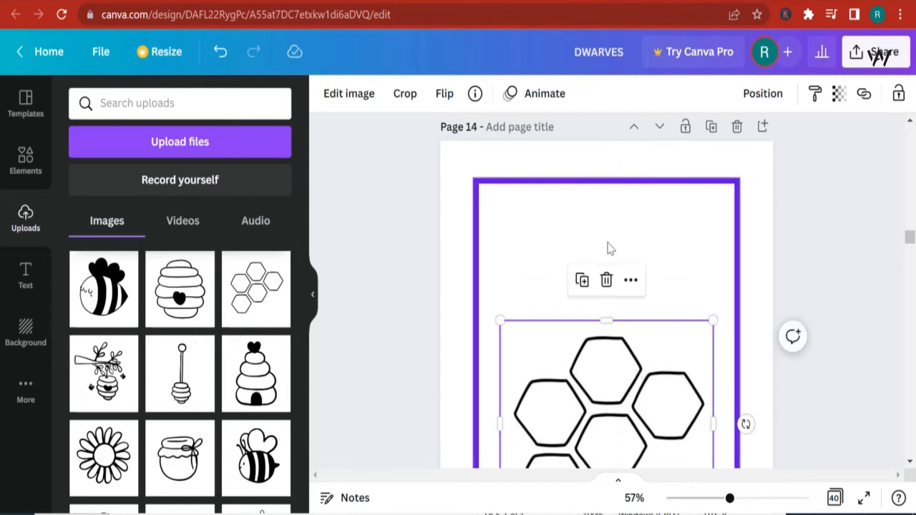
scroll(615, 258, "up", 10)
left_click(635, 240)
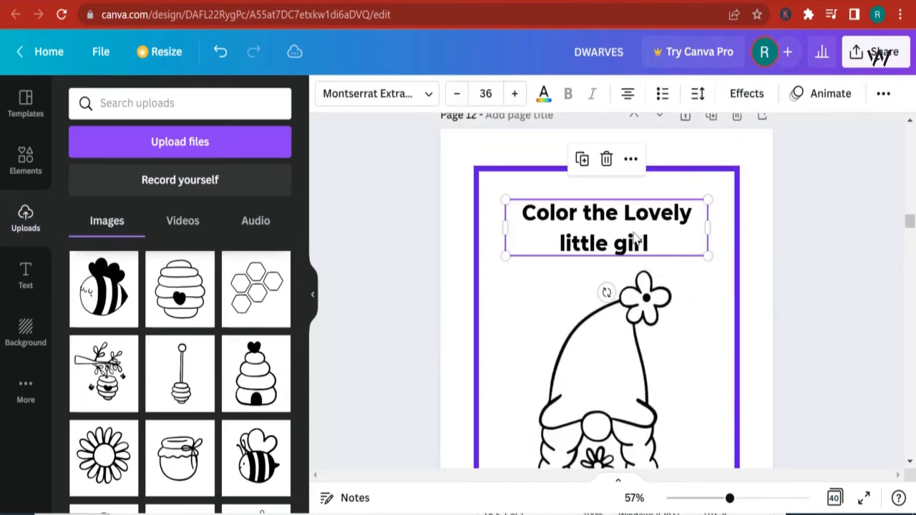
mouse_move(599, 238)
left_mouse_down()
mouse_move(605, 245)
mouse_move(601, 213)
mouse_move(601, 305)
mouse_move(594, 222)
left_mouse_up()
scroll(602, 212, "down", 10)
scroll(604, 305, "down", 1)
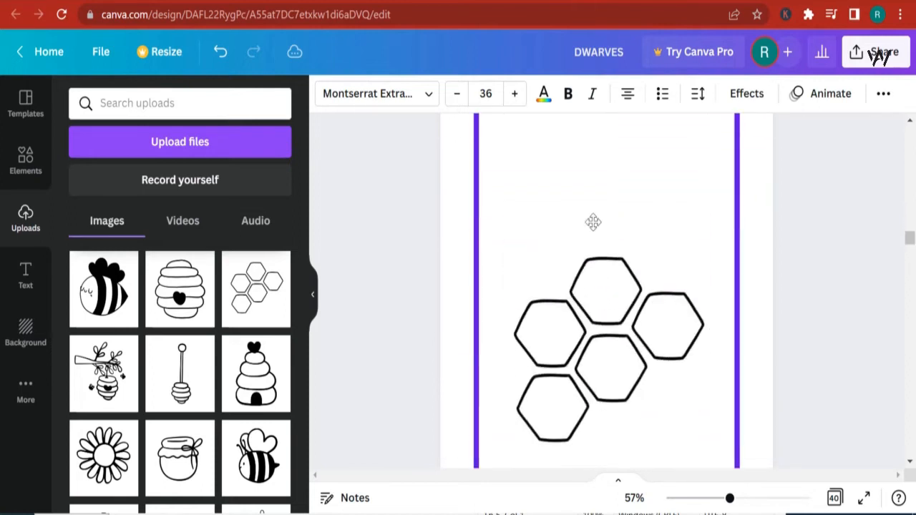
left_click_drag(599, 185, 600, 185)
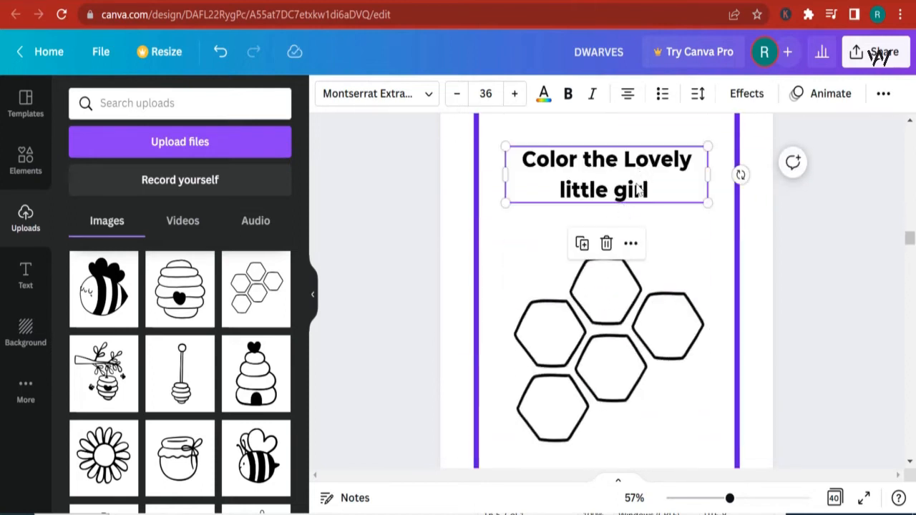
- Replace the copied title's words Lovely little girl with Honey comb
left_click_drag(608, 172, 625, 166)
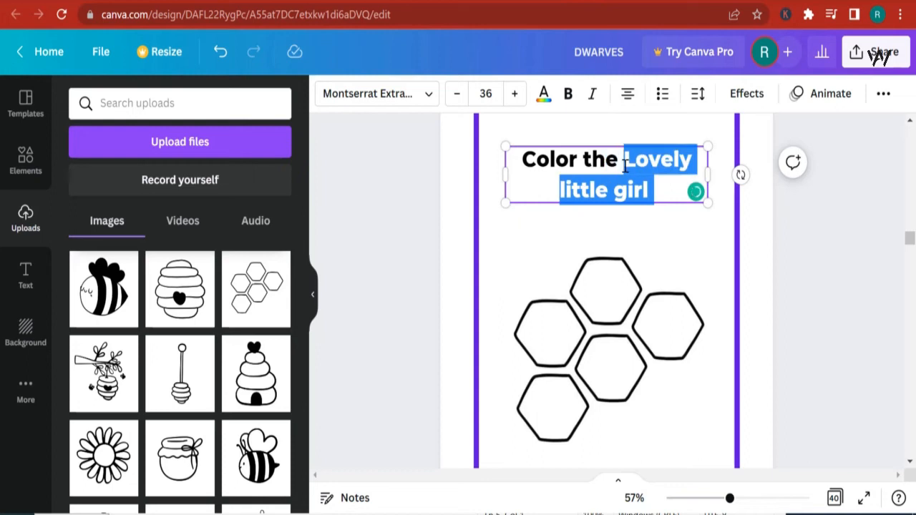
type("H")
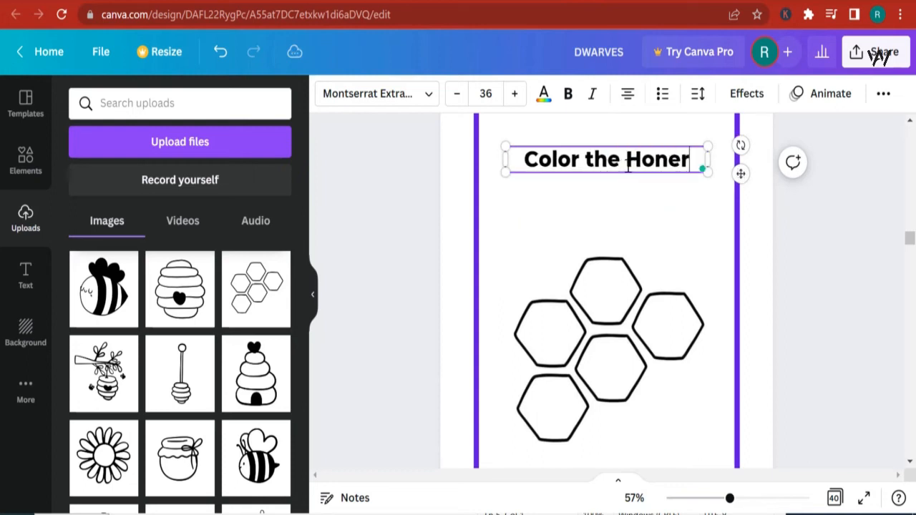
type("oney ")
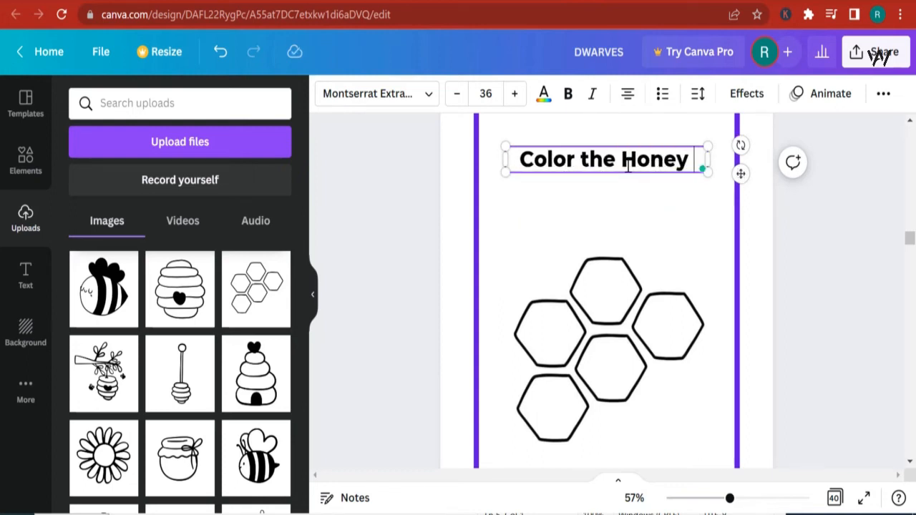
type("comb")
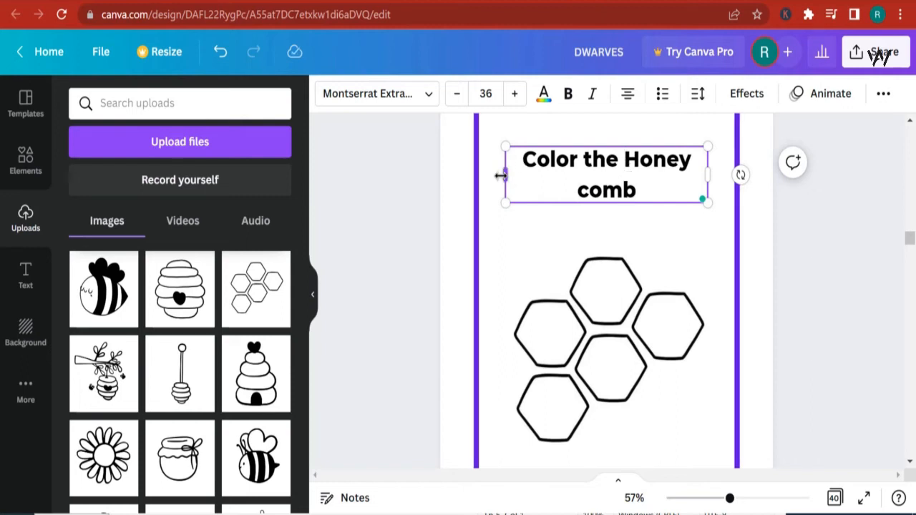
- Widen the Color the Honey comb text box to one line and center it on the page
left_click_drag(501, 175, 467, 171)
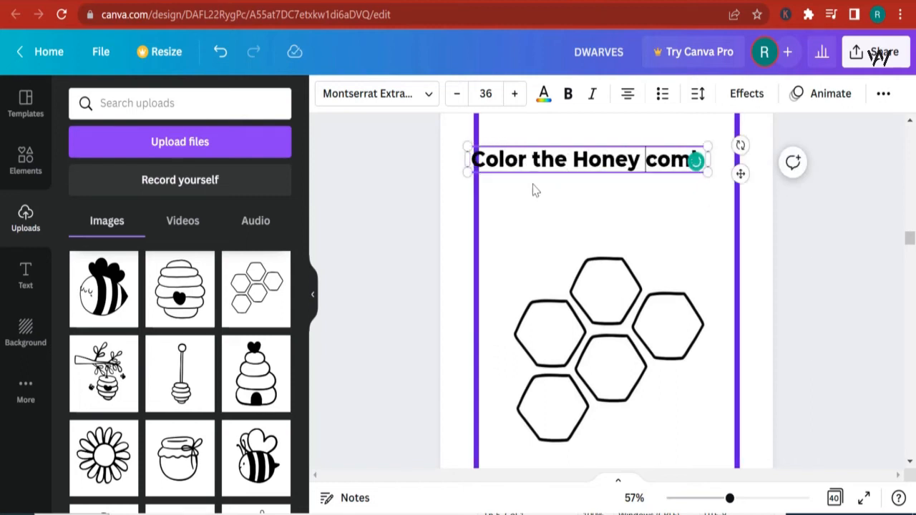
left_click(533, 185)
left_click(536, 160)
left_click_drag(547, 157, 559, 151)
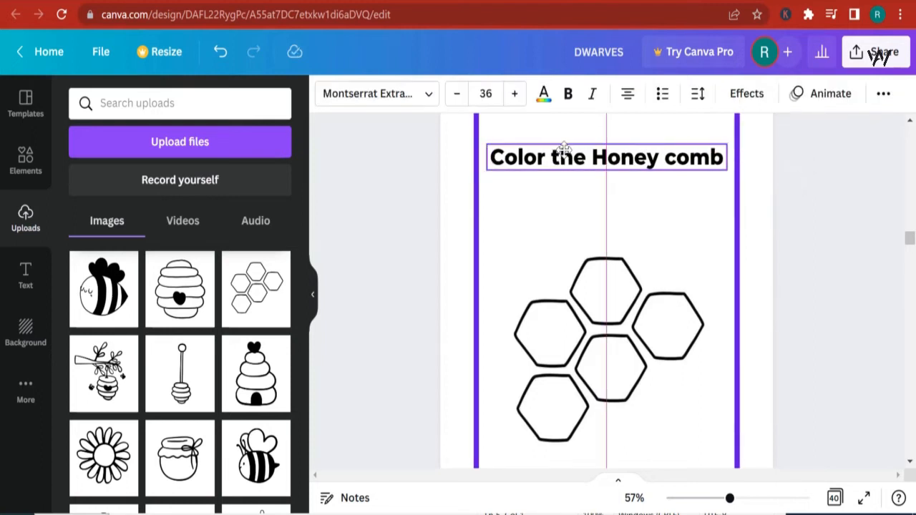
- Enlarge the honeycomb image to fill the bordered area and reposition it below the title
scroll(724, 264, "down", 2)
left_click(665, 223)
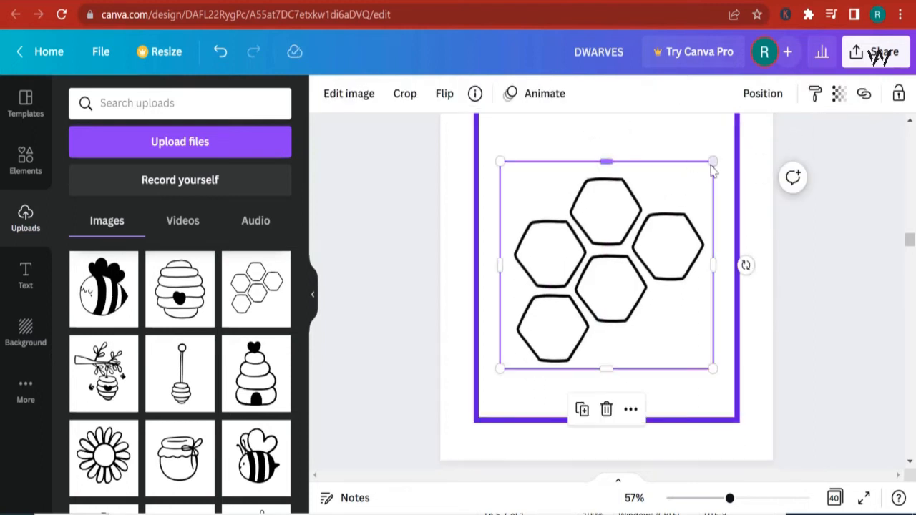
left_click_drag(713, 166, 717, 128)
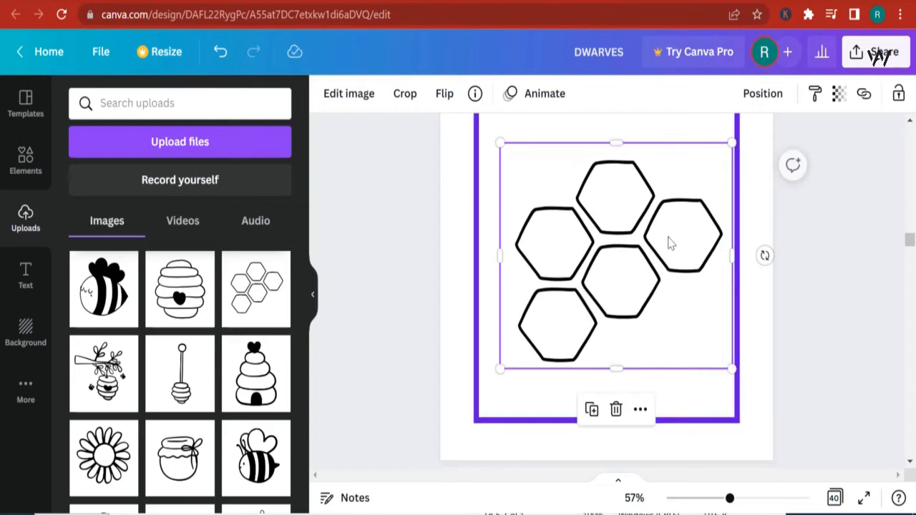
left_click_drag(666, 242, 656, 242)
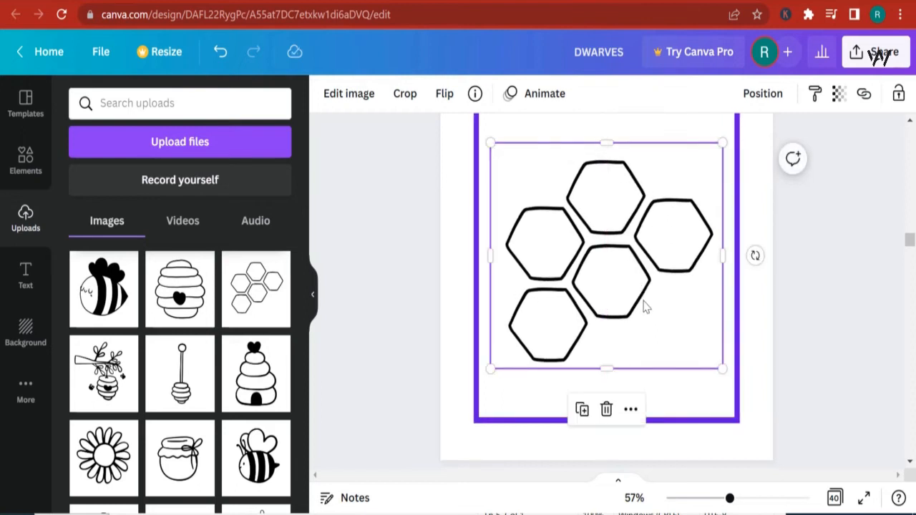
left_click_drag(616, 143, 608, 151)
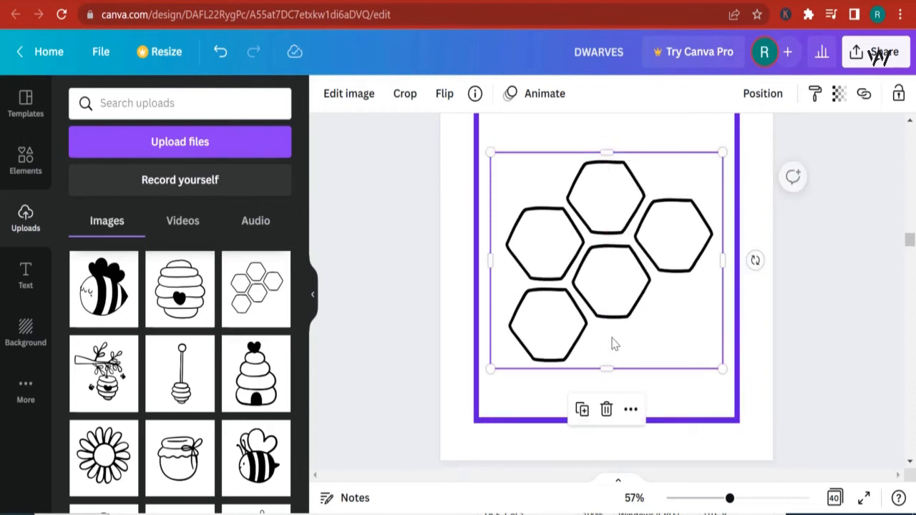
scroll(643, 302, "up", 1)
scroll(642, 302, "up", 1)
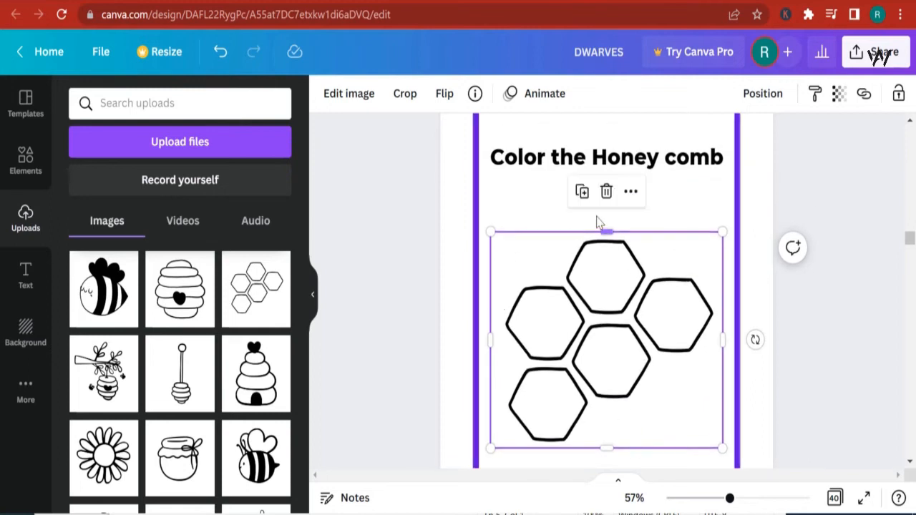
- Duplicate the honeycomb image and shrink the copy to about 3.9 x 3.3 in the lower right corner
left_click(590, 199)
left_click_drag(726, 456, 650, 381)
left_click_drag(612, 338, 665, 396)
left_click(666, 409)
left_click(659, 439)
left_click_drag(659, 442, 643, 420)
scroll(795, 379, "down", 2)
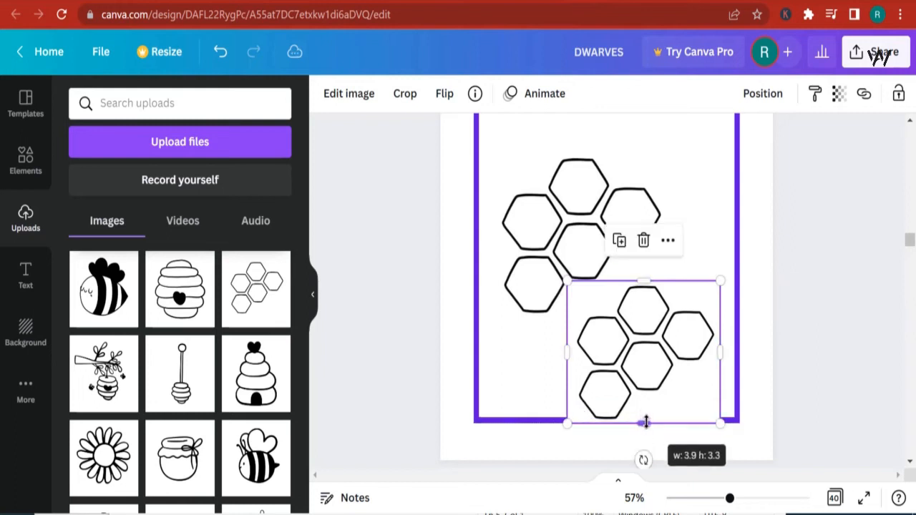
left_click_drag(713, 423, 695, 406)
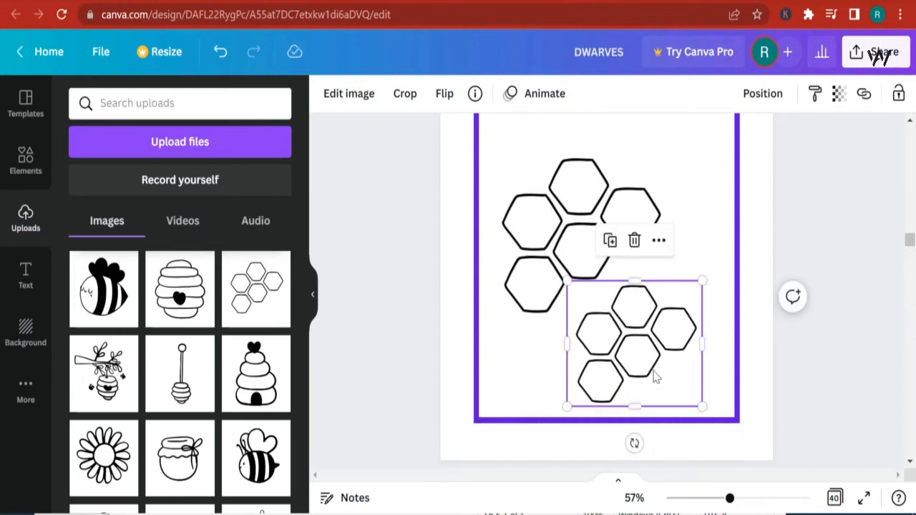
left_click_drag(654, 373, 661, 372)
- Add the bee image from uploads to page 14 and shrink it to about 2.9 x 2.9
scroll(788, 360, "up", 3)
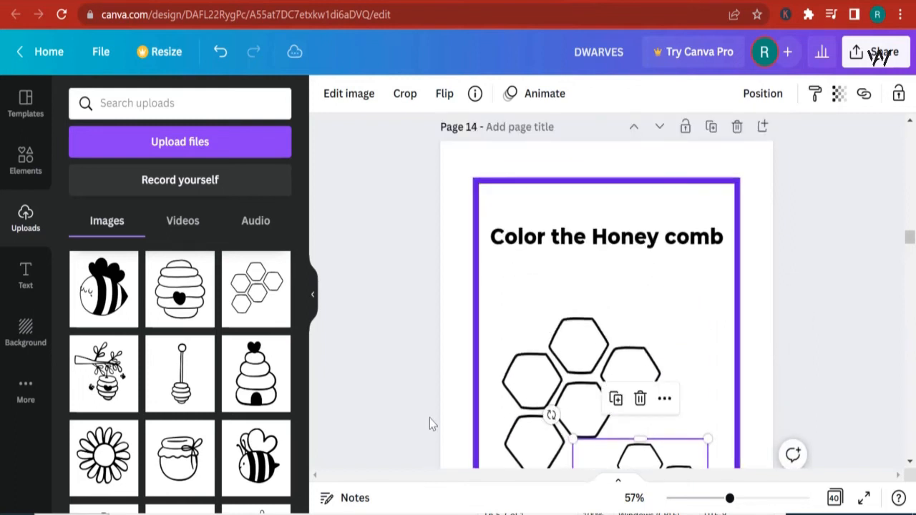
left_click(125, 293)
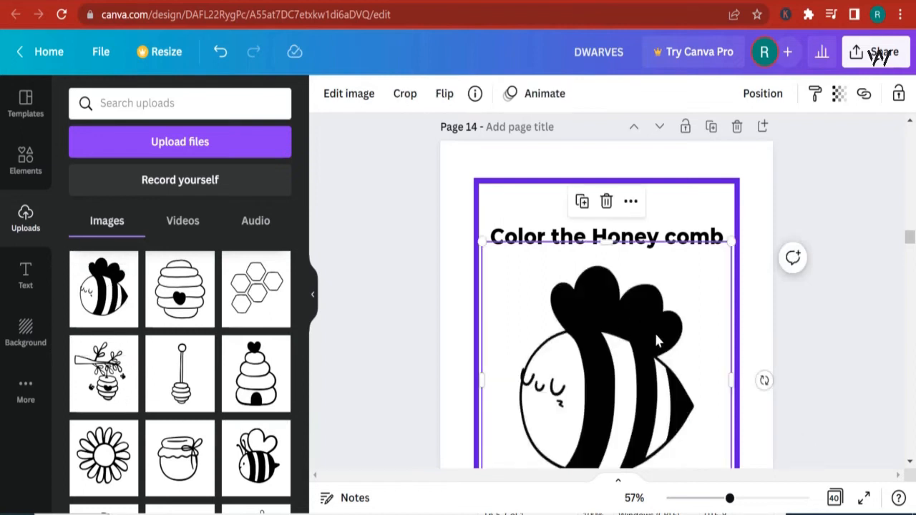
left_click_drag(655, 331, 624, 257)
left_click_drag(713, 419, 556, 293)
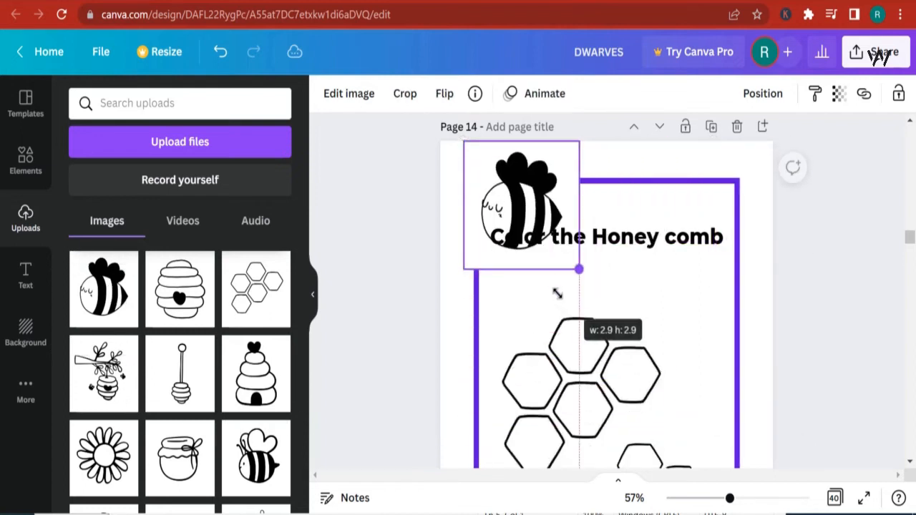
- Place the bee image at the right below the title and trim its frame to fit
left_click_drag(522, 236, 657, 307)
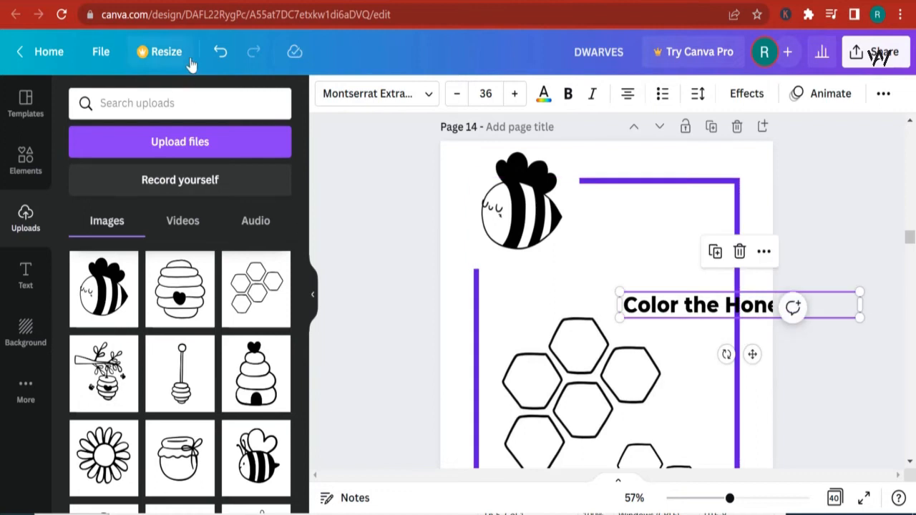
left_click(221, 51)
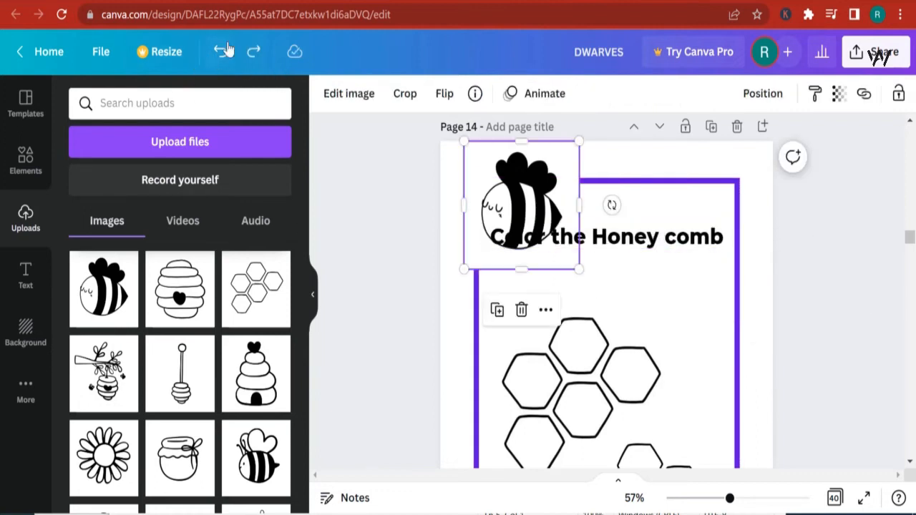
left_click_drag(520, 212, 674, 302)
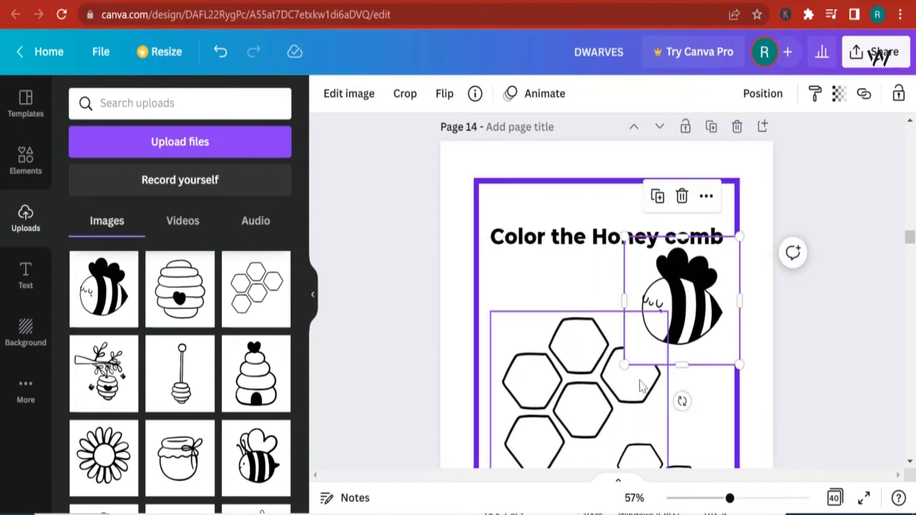
left_click_drag(626, 366, 649, 340)
left_click_drag(686, 312, 672, 311)
left_click_drag(723, 288, 716, 287)
left_click_drag(677, 239, 676, 246)
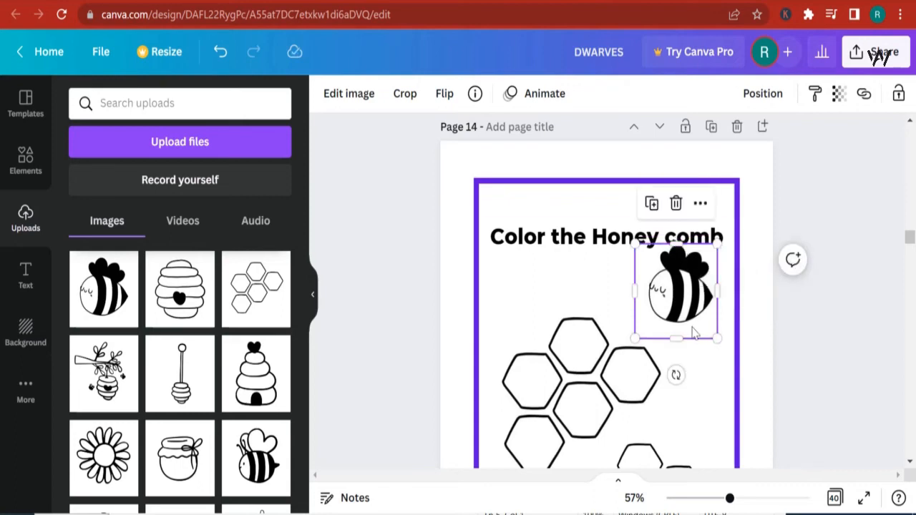
left_click_drag(681, 333, 682, 325)
left_click_drag(682, 321, 691, 337)
- Add the honey jar image and a bee image to the next bordered page
scroll(860, 385, "down", 3)
scroll(818, 380, "up", 5)
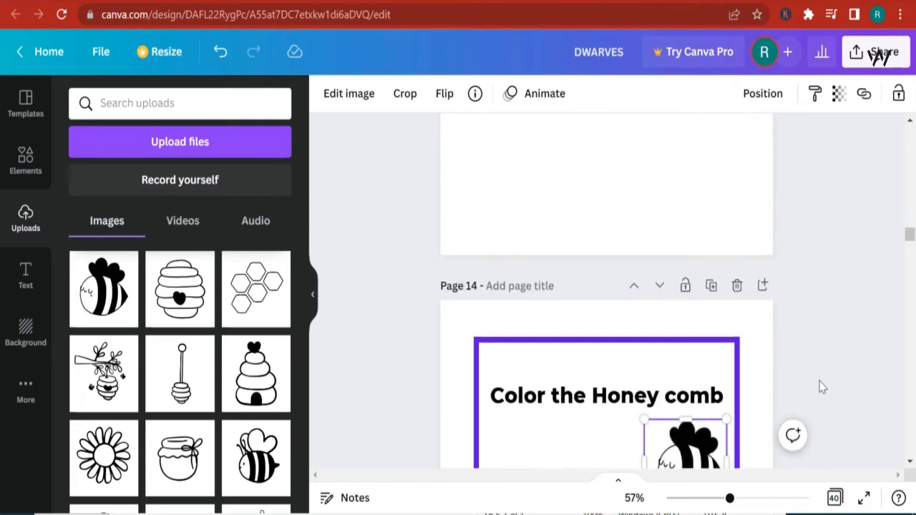
scroll(822, 387, "down", 10)
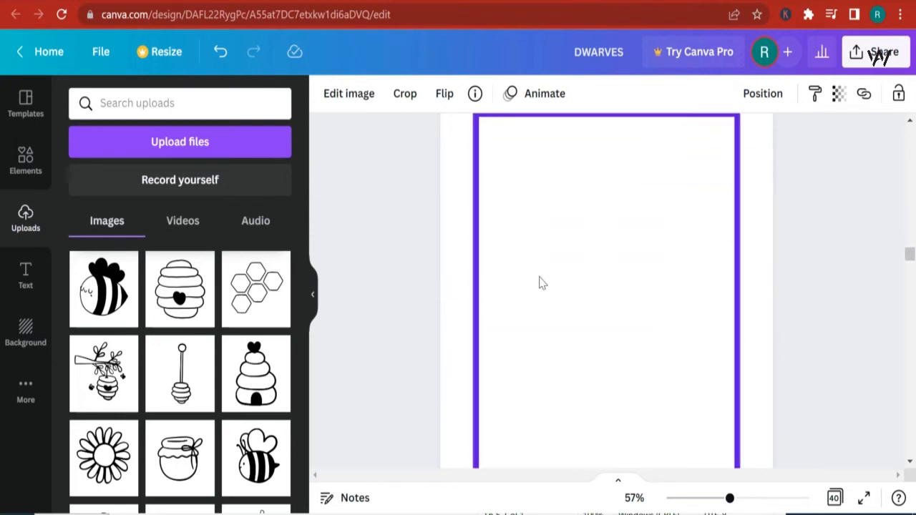
left_click(462, 201)
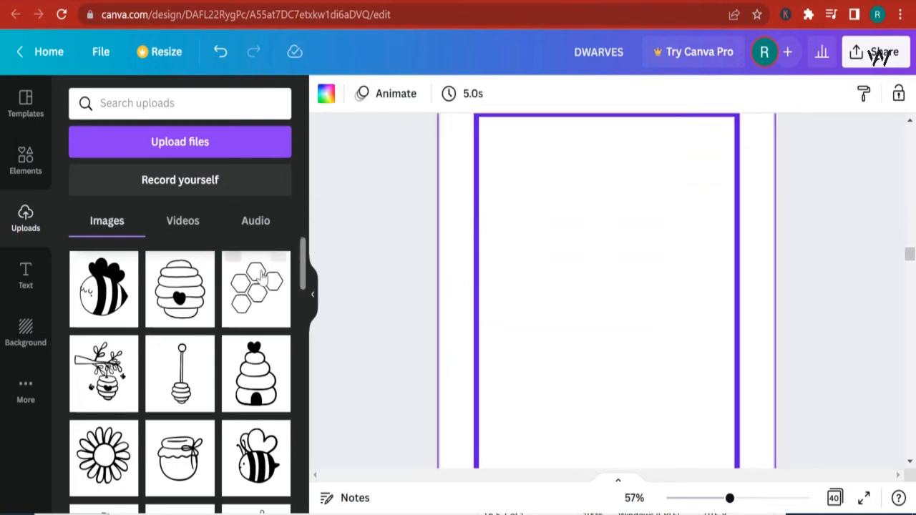
scroll(133, 365, "down", 2)
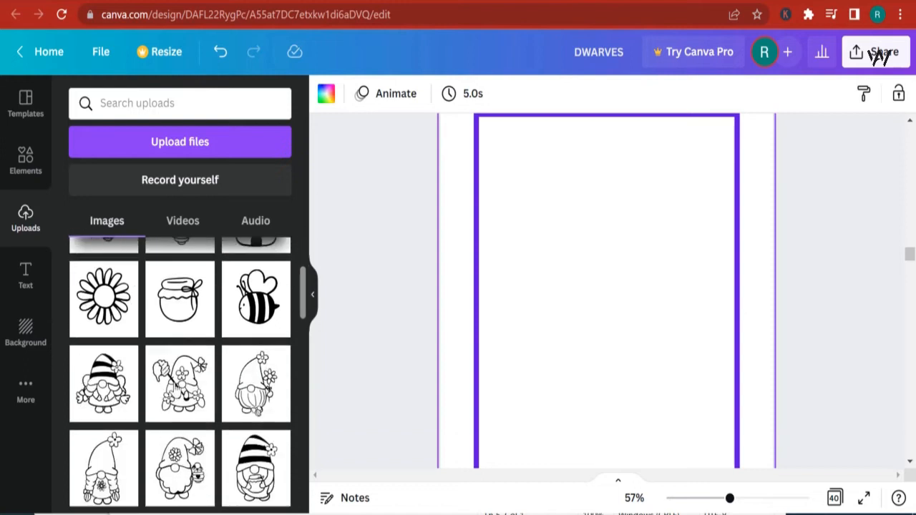
left_click(176, 312)
left_click(239, 326)
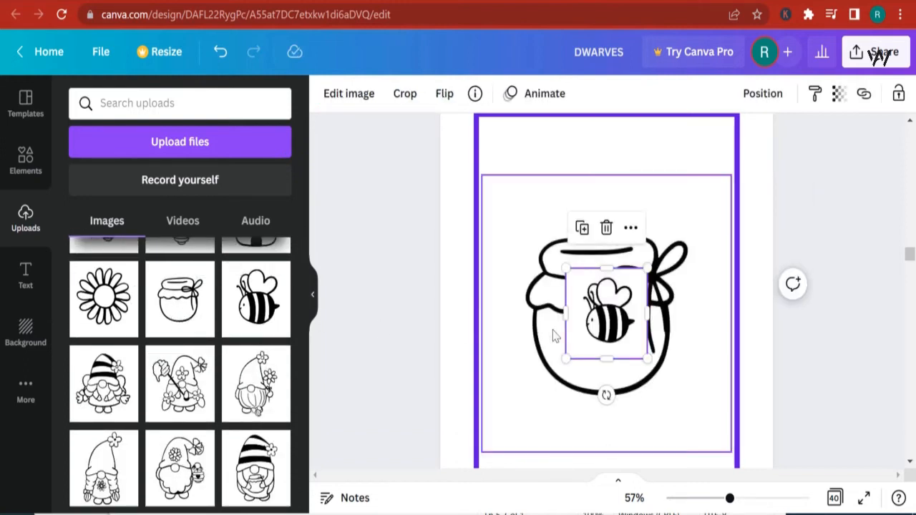
- Move the bee image to the top-left corner above the honey jar and resize it to about 1.6 x 1.6
left_click_drag(617, 322, 496, 174)
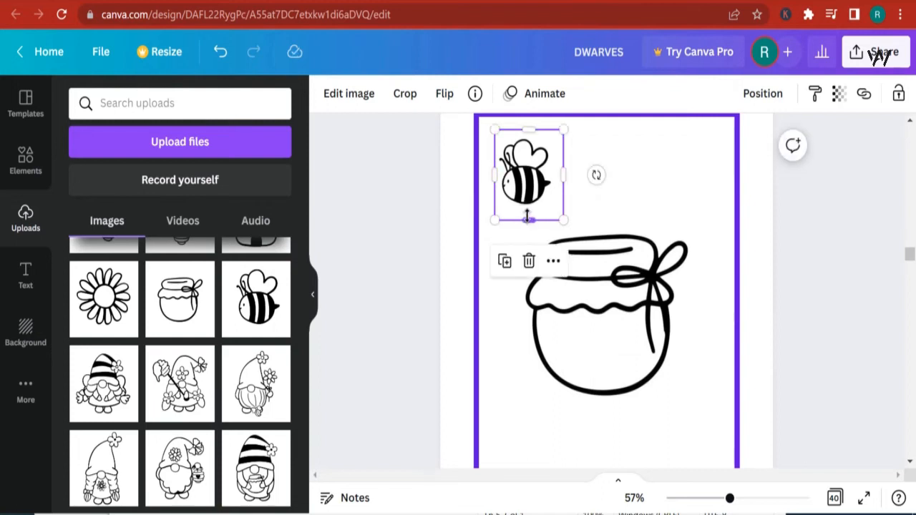
left_click_drag(528, 218, 531, 211)
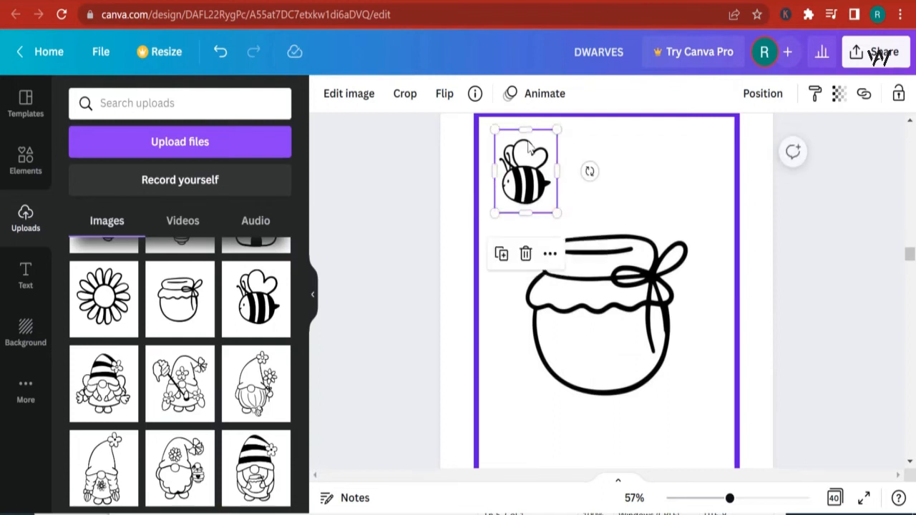
left_click_drag(524, 126, 526, 132)
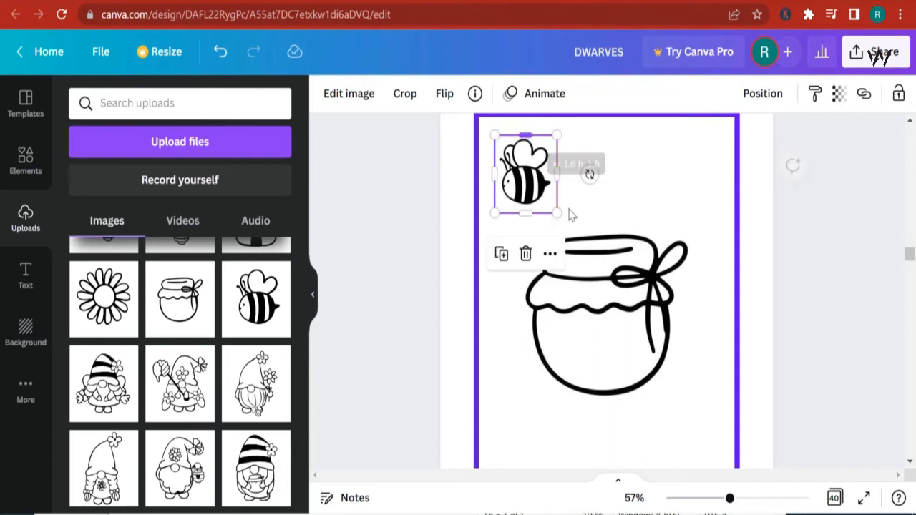
- Reposition the honey jar and bee images on page 16 and trim the jar frame's sides
left_click(610, 293)
scroll(627, 365, "down", 2)
left_click_drag(611, 370, 606, 322)
scroll(602, 272, "up", 2)
left_click_drag(592, 178, 606, 223)
left_click_drag(479, 315, 524, 313)
left_click_drag(730, 308, 695, 307)
scroll(630, 215, "down", 3)
left_click_drag(622, 205, 615, 262)
scroll(537, 214, "up", 3)
left_click_drag(537, 215, 535, 287)
scroll(633, 287, "up", 3)
scroll(633, 287, "up", 10)
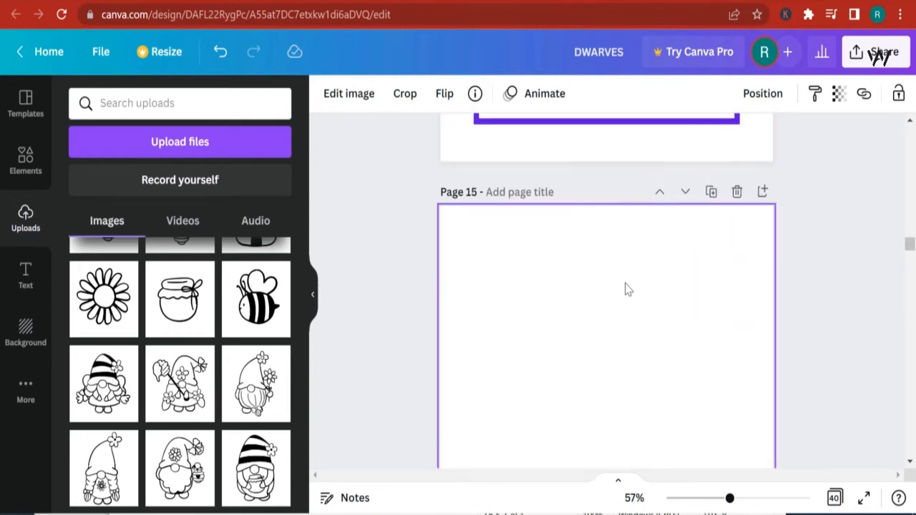
- Duplicate the "Color the Honey comb" title on page 14 and move the copy onto page 16
left_click(608, 323)
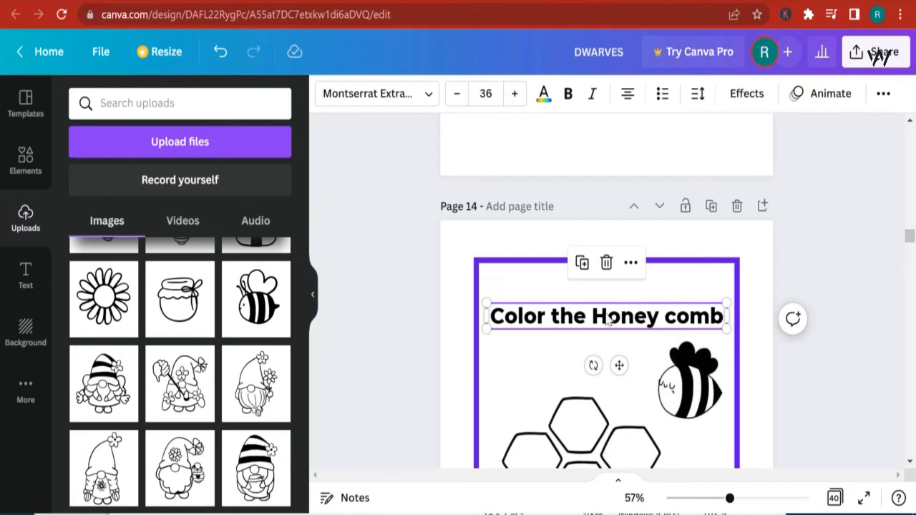
left_click(582, 264)
left_click_drag(594, 243, 577, 334)
scroll(611, 341, "down", 2)
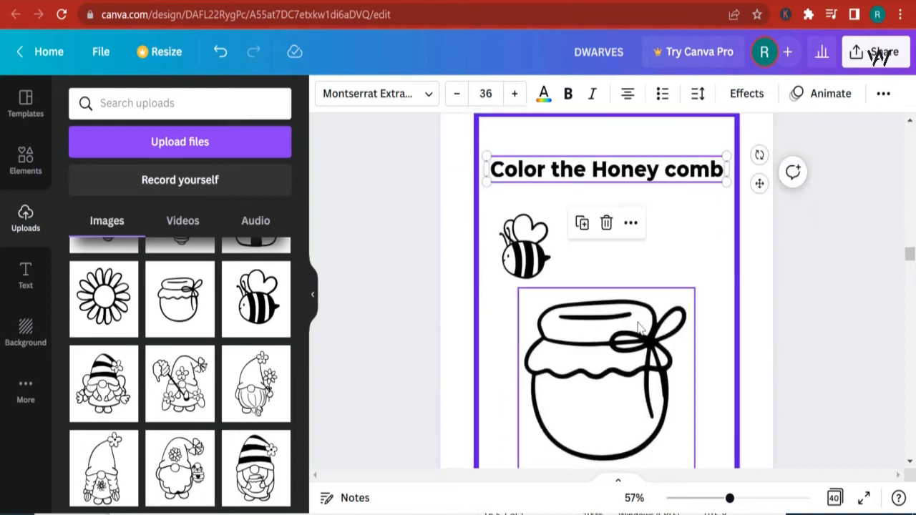
- Replace "comb" in the copied title with "Well and do not color the lovely bee"
double_click(681, 252)
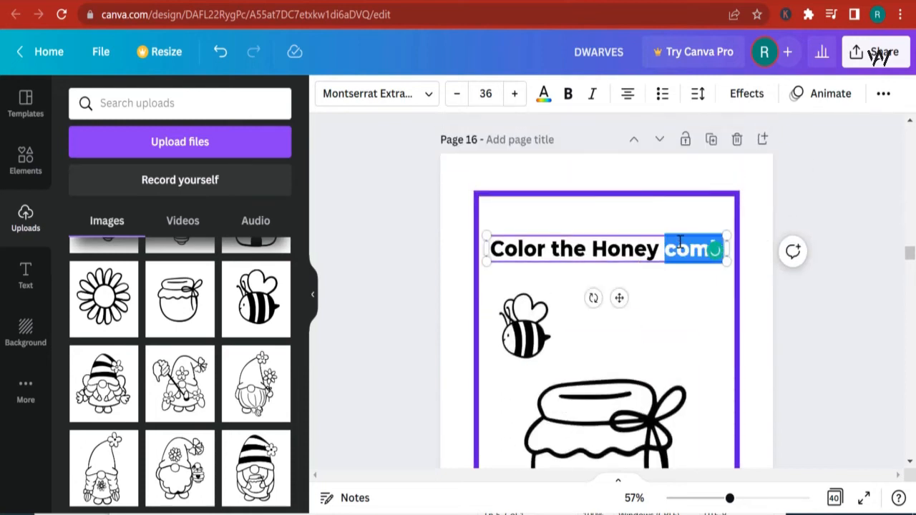
type("Well and do not")
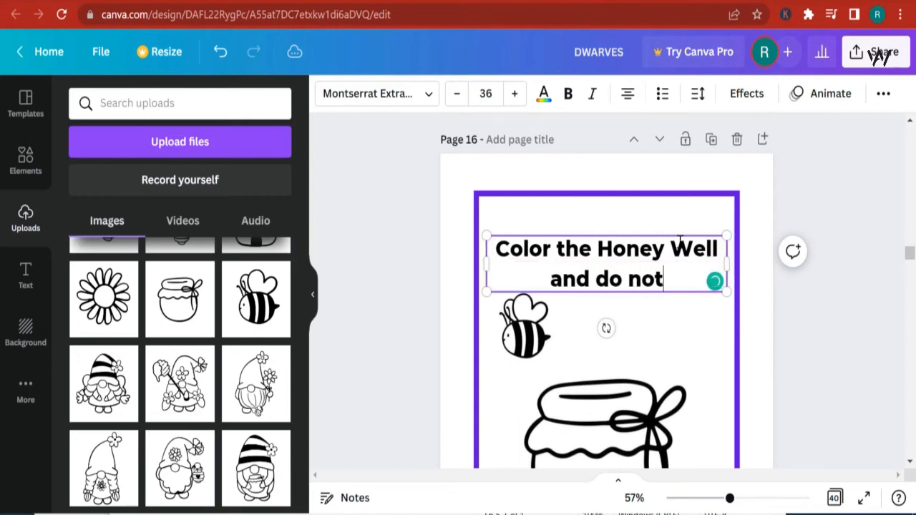
type(" color the lovely bee")
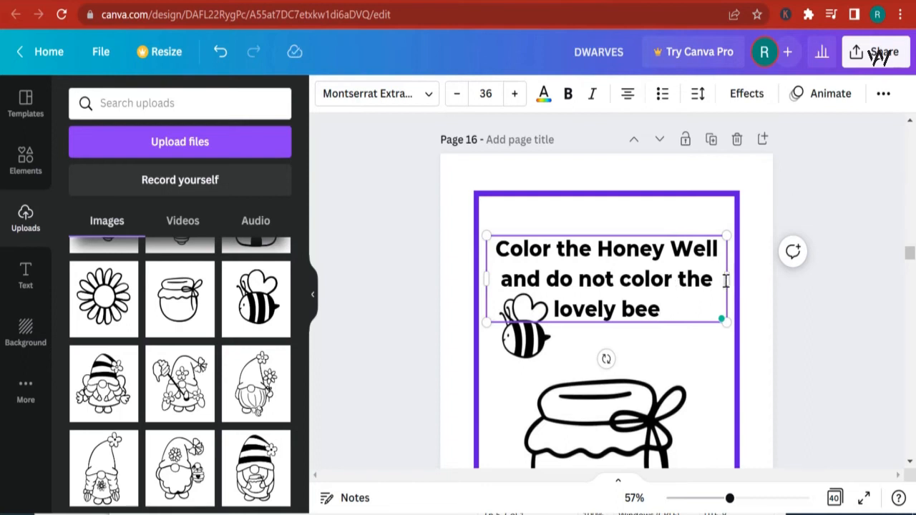
- Widen the title box, add a comma after "Well", and move the title up to the top of the border
left_click_drag(728, 278, 740, 278)
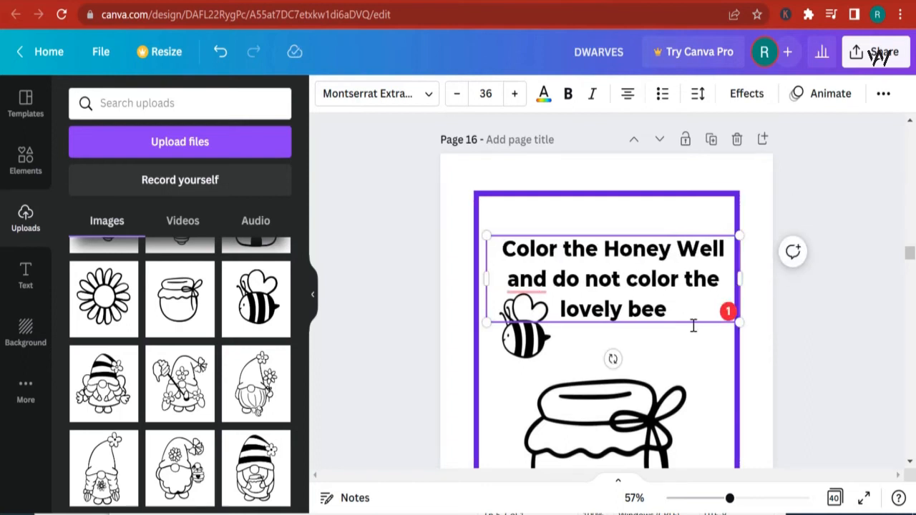
mouse_move(518, 290)
left_click(574, 327)
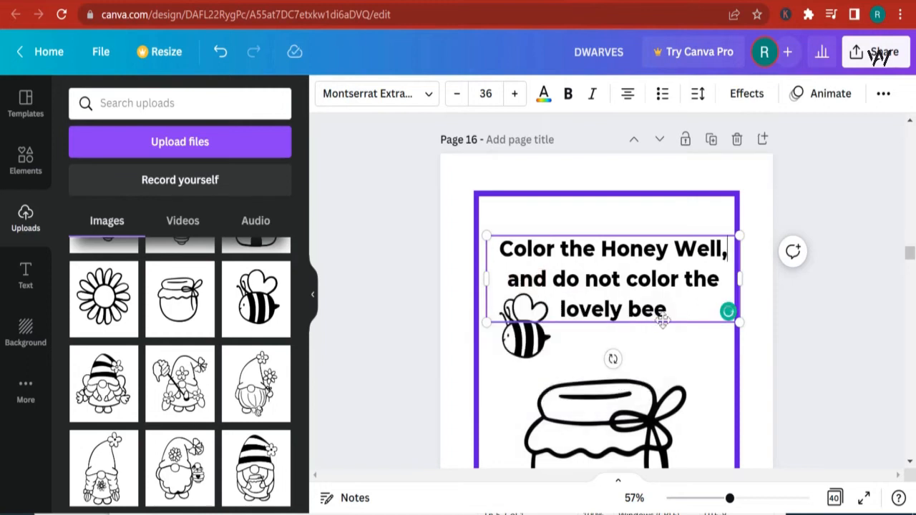
left_click(688, 348)
left_click(673, 318)
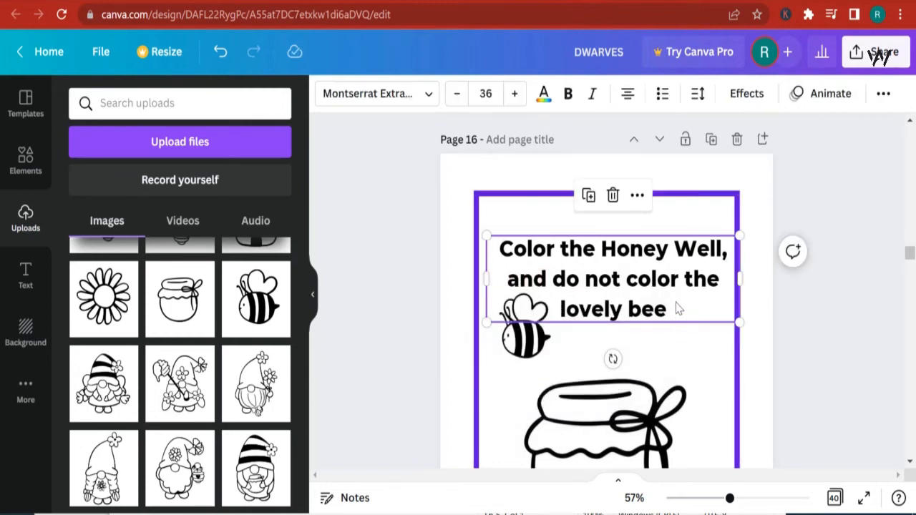
left_click_drag(678, 308, 674, 278)
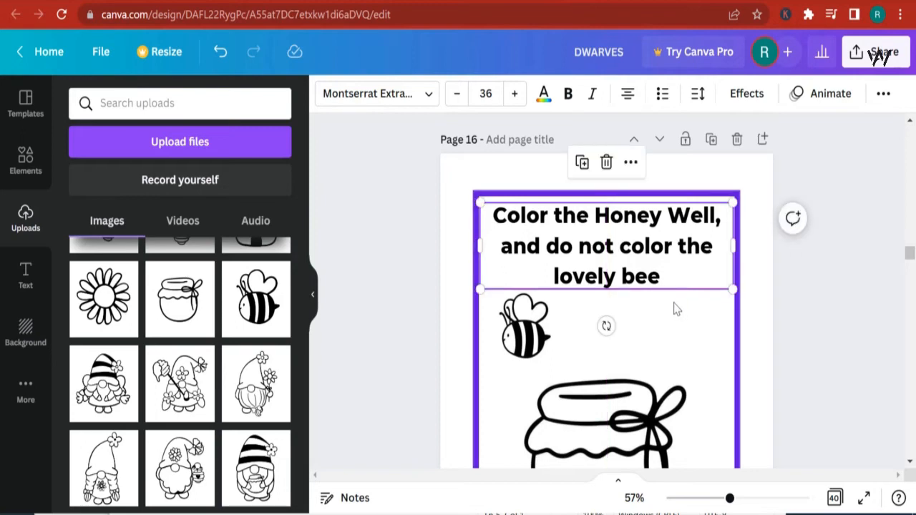
- Enlarge the honey jar image to fill the lower part of the bordered page and recenter it
left_click(644, 418)
scroll(644, 419, "down", 3)
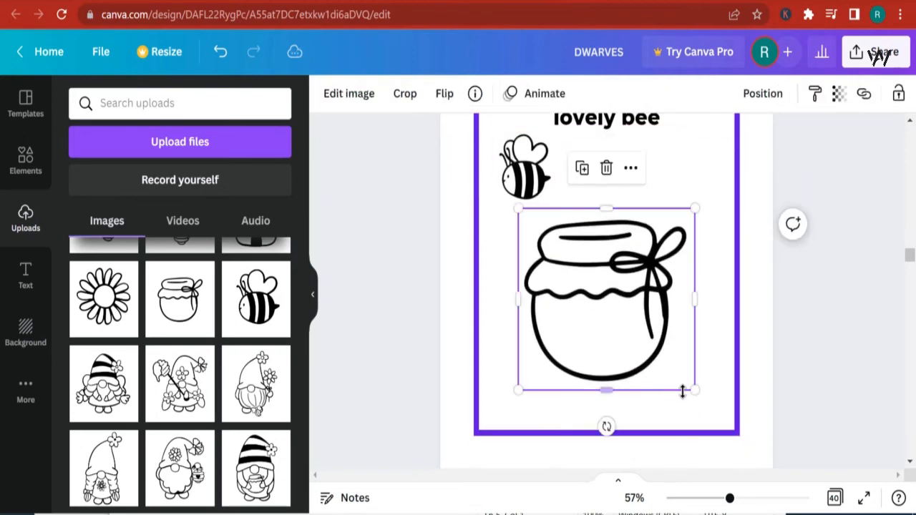
left_click_drag(692, 388, 709, 423)
left_click_drag(719, 430, 719, 430)
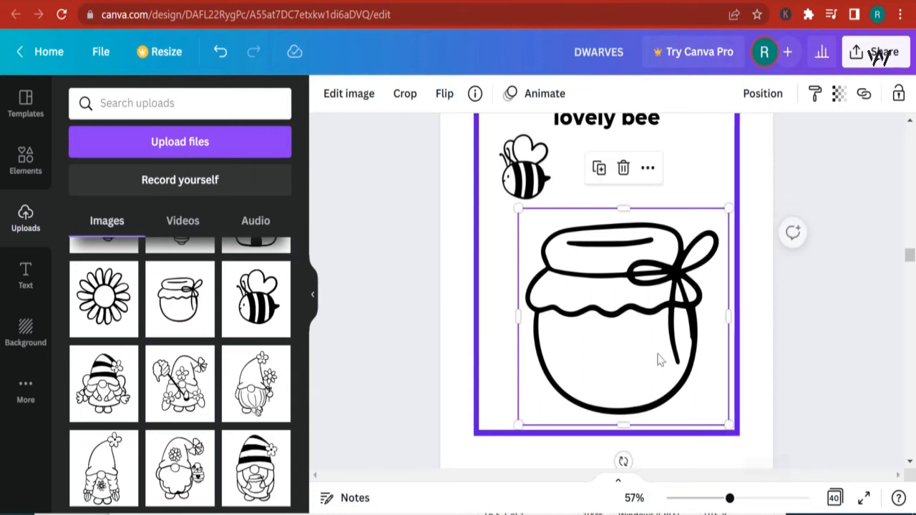
left_click_drag(658, 360, 638, 342)
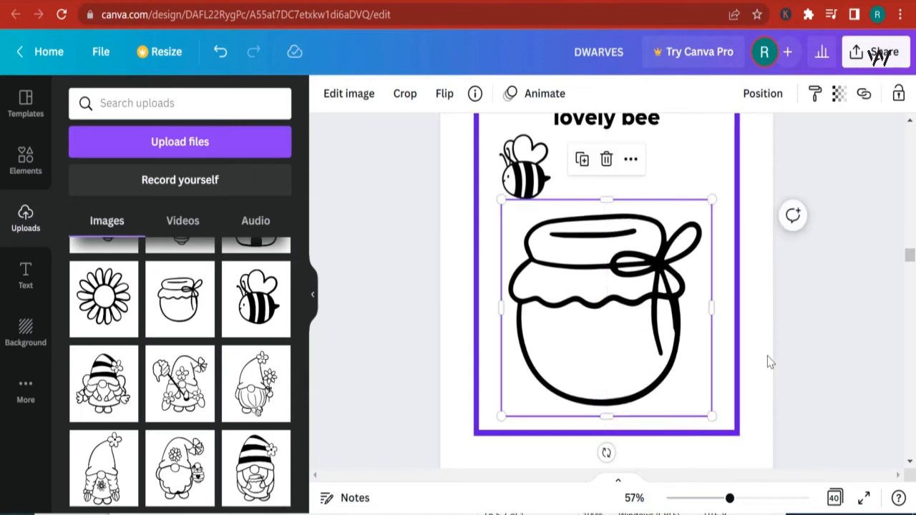
left_click(822, 348)
- Scroll through pages 14 to 18 to review the finished layouts
scroll(820, 351, "up", 2)
scroll(820, 352, "down", 3)
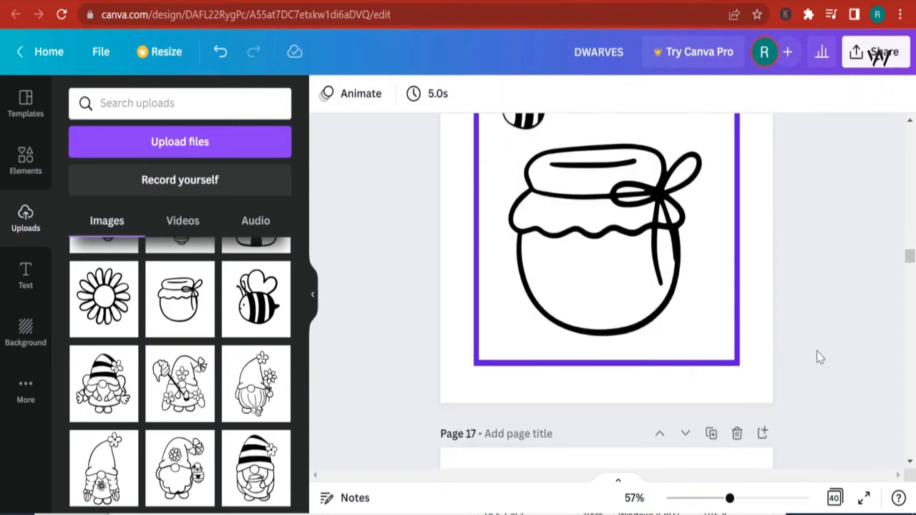
scroll(816, 351, "up", 2)
scroll(816, 355, "up", 5)
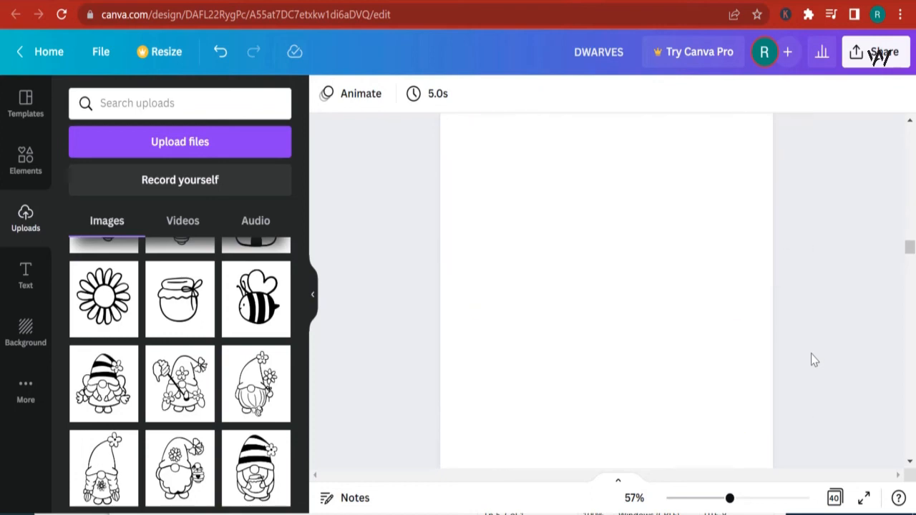
scroll(813, 359, "down", 2)
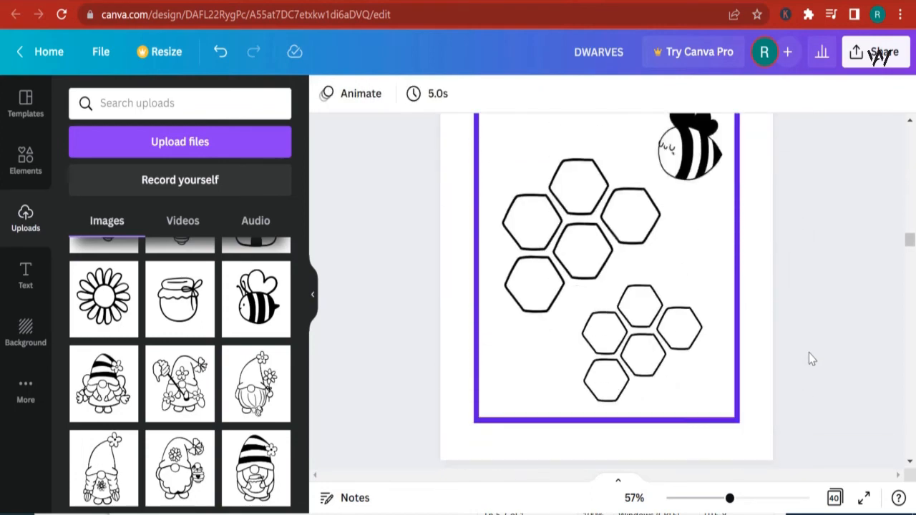
scroll(811, 356, "down", 10)
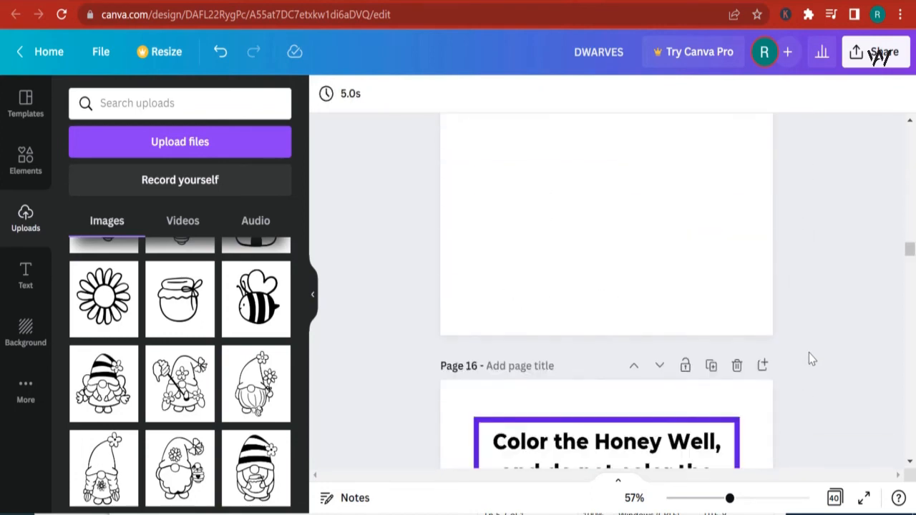
scroll(812, 356, "down", 8)
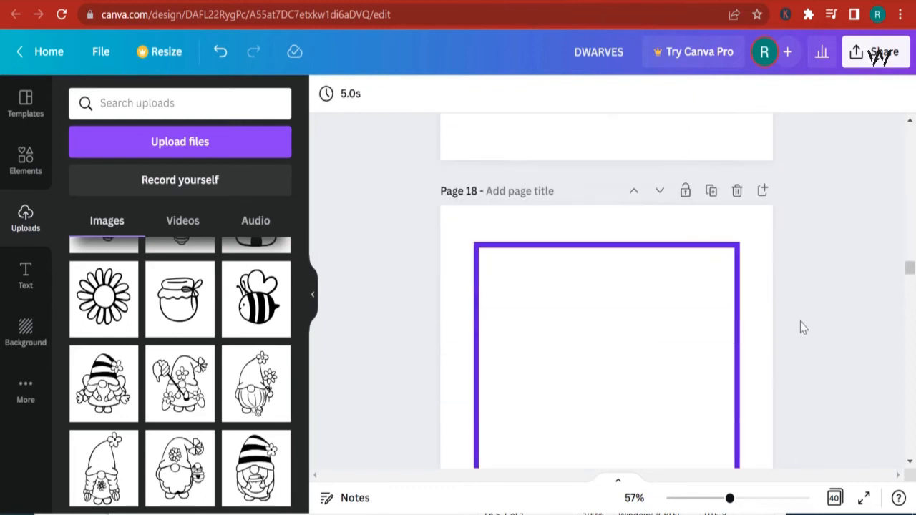
- Add the striped-hat gnome holding a honey jar from uploads to bordered page 18 and position it
left_click(465, 250)
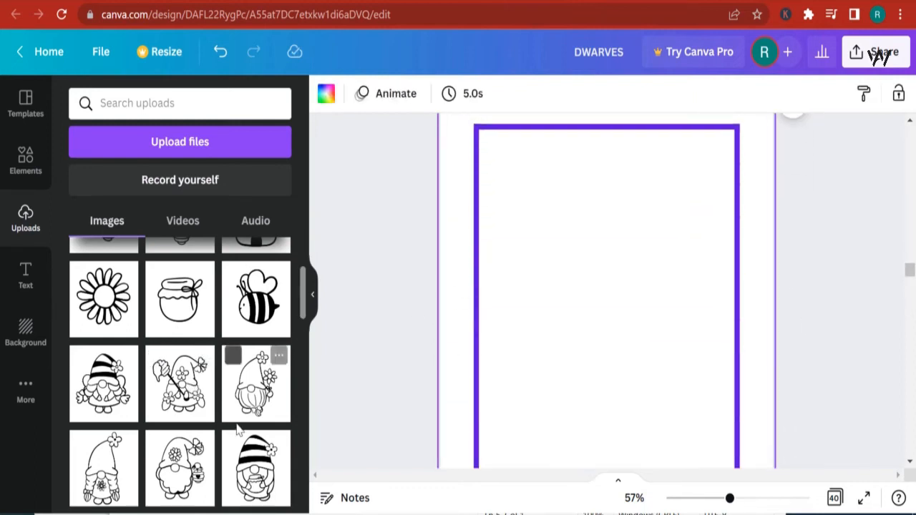
scroll(259, 426, "down", 1)
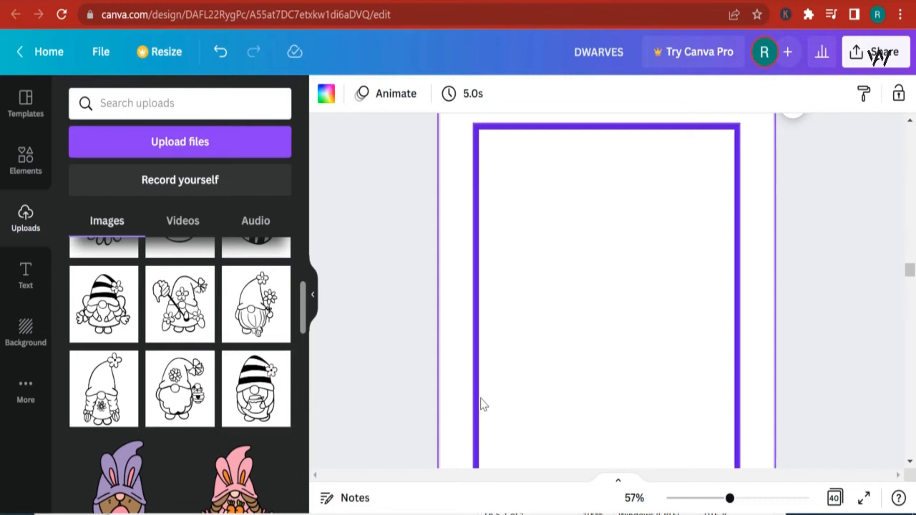
left_click(255, 390)
scroll(593, 340, "down", 2)
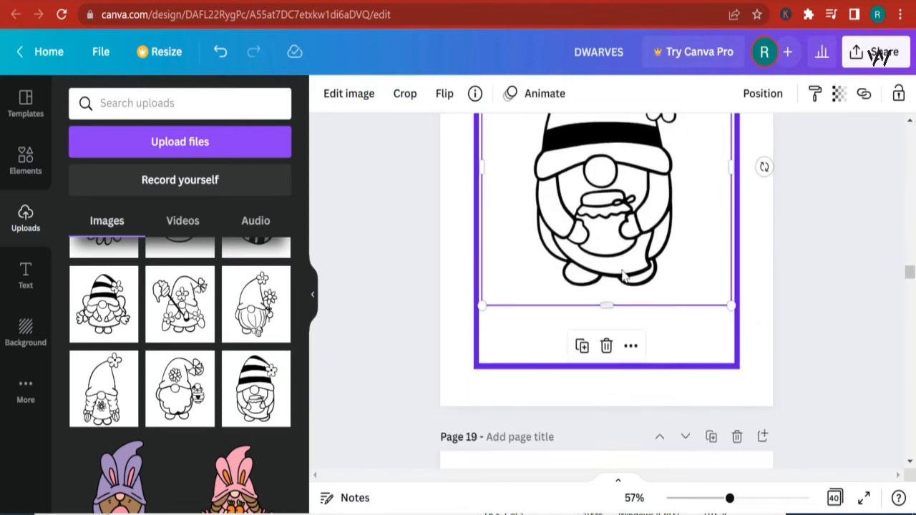
left_click_drag(622, 246, 623, 263)
- Duplicate the title on page 16 and move the copy onto page 18
scroll(687, 287, "up", 7)
scroll(653, 223, "up", 10)
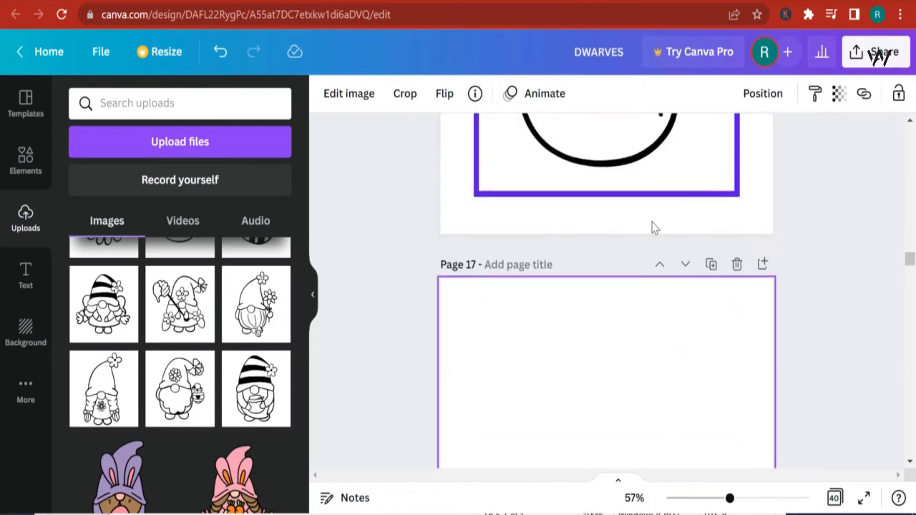
left_click(607, 306)
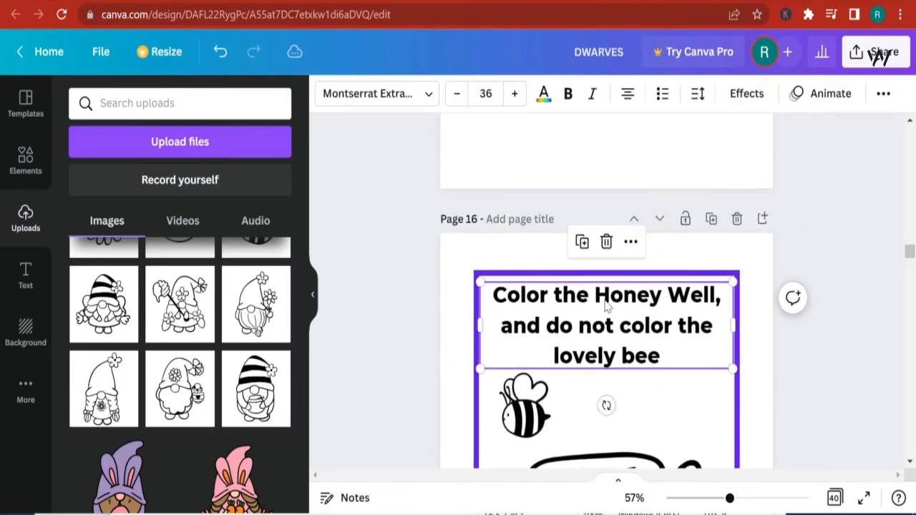
left_click(582, 242)
scroll(586, 247, "down", 2)
left_click_drag(648, 172, 643, 344)
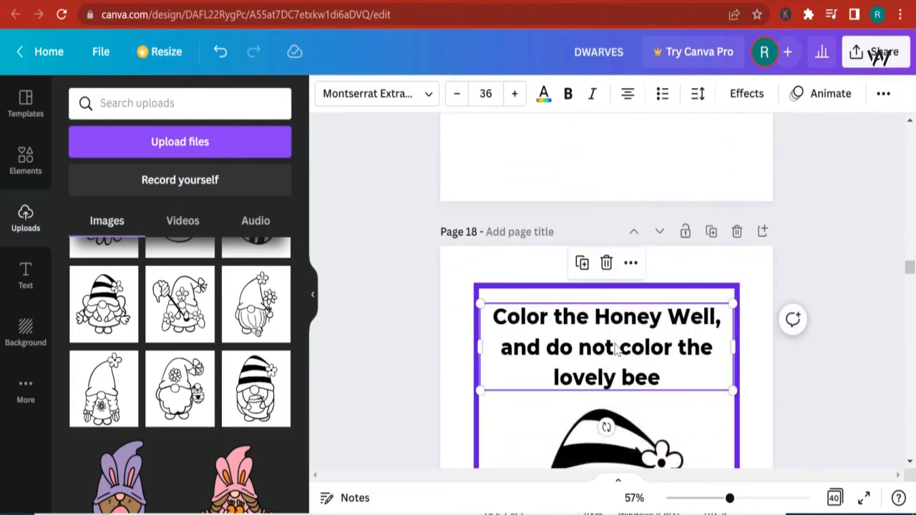
- Change page 18's title to "Do not color the dwarf" and nudge it slightly down
double_click(616, 344)
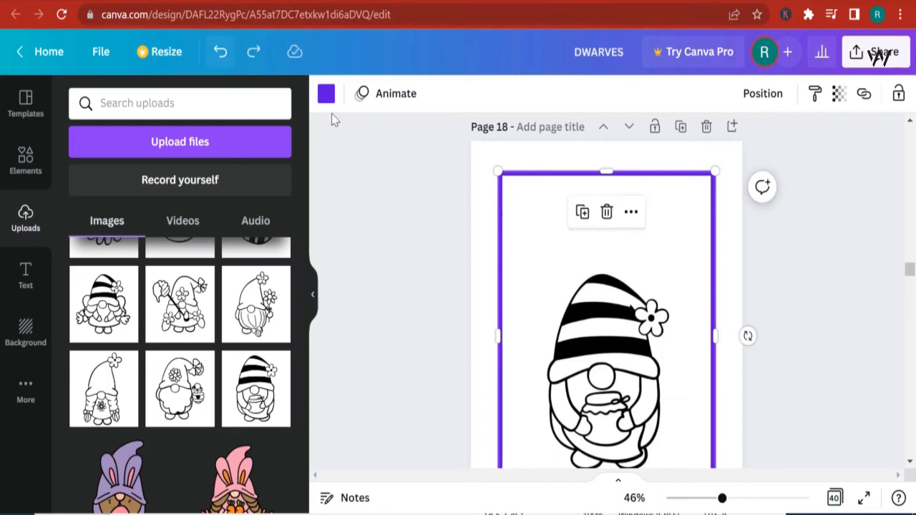
key("ctrl+y")
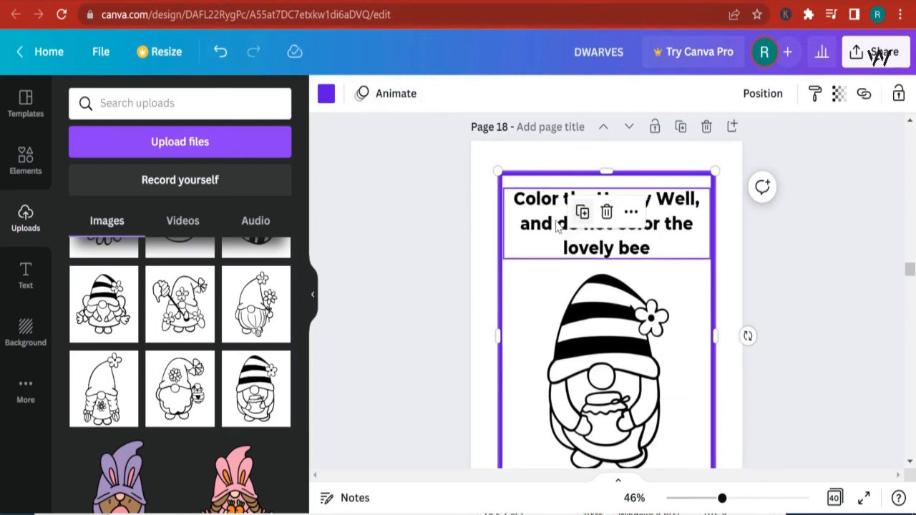
double_click(548, 223)
type("D")
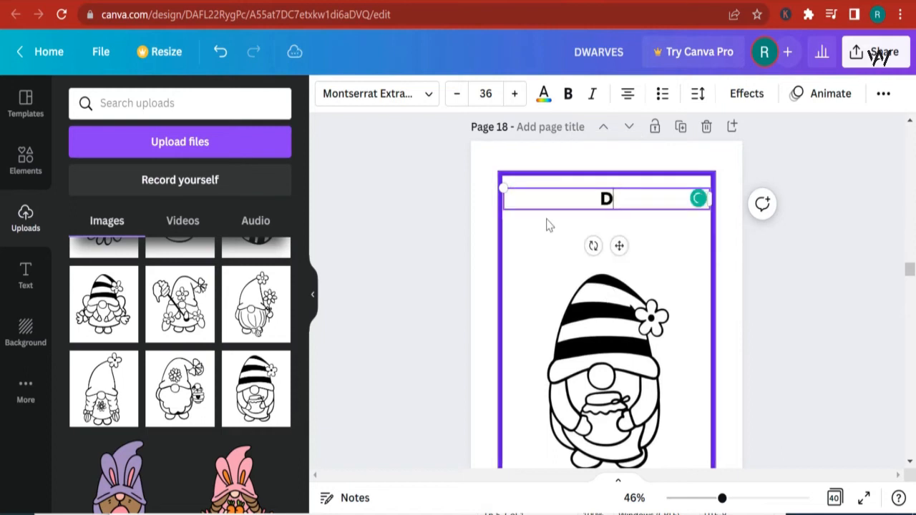
type("o not color t")
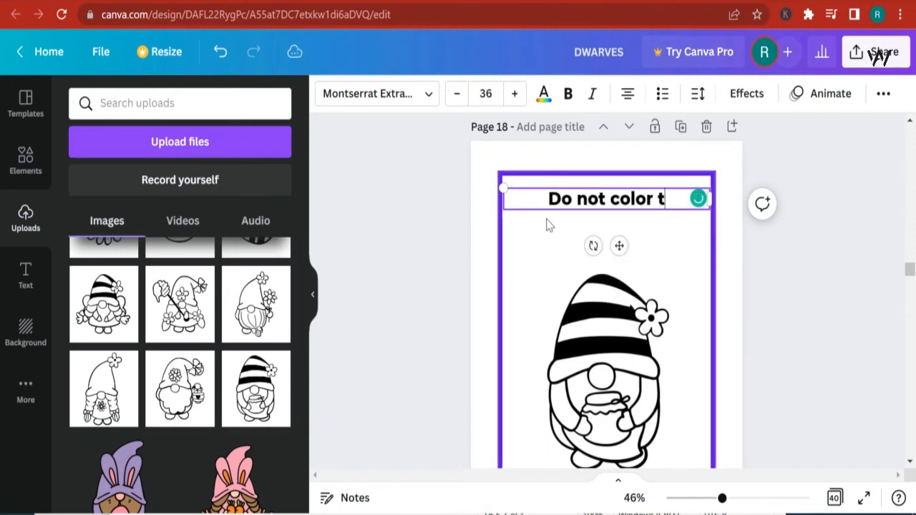
type("he d")
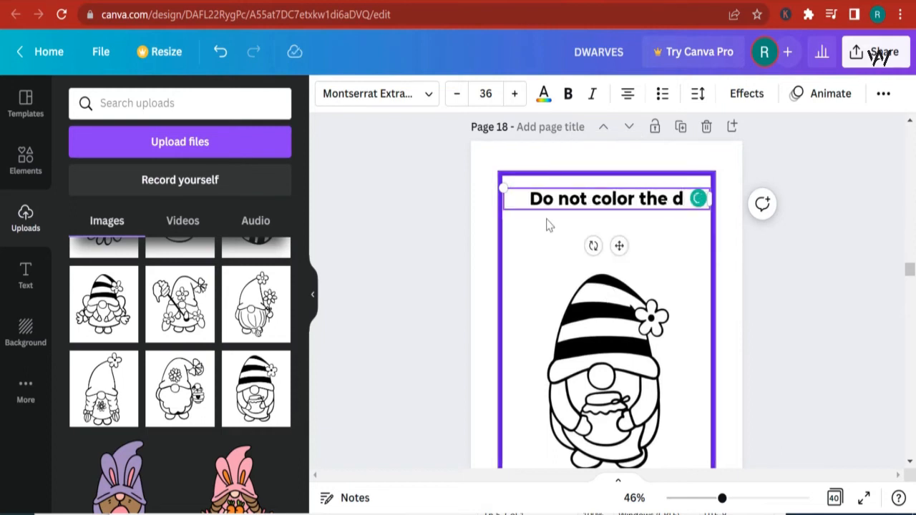
type("ward")
key("BackSpace")
type("f")
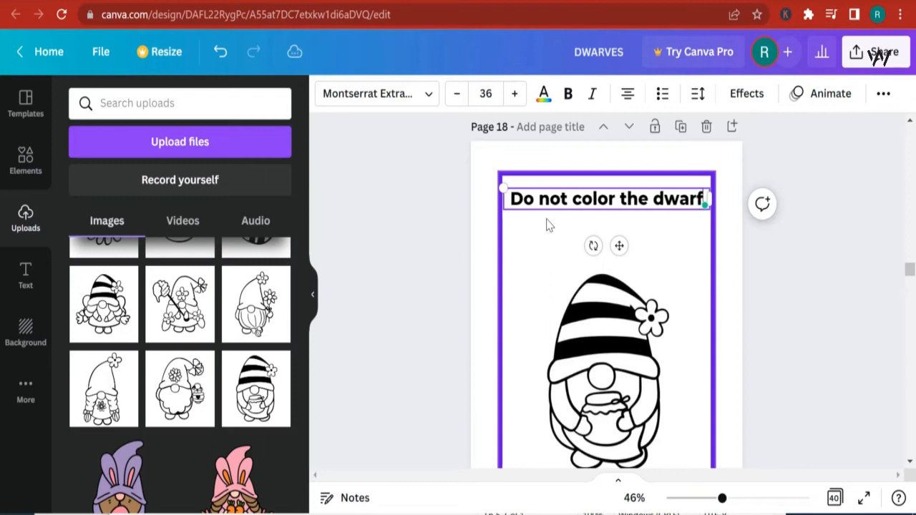
left_click(750, 354)
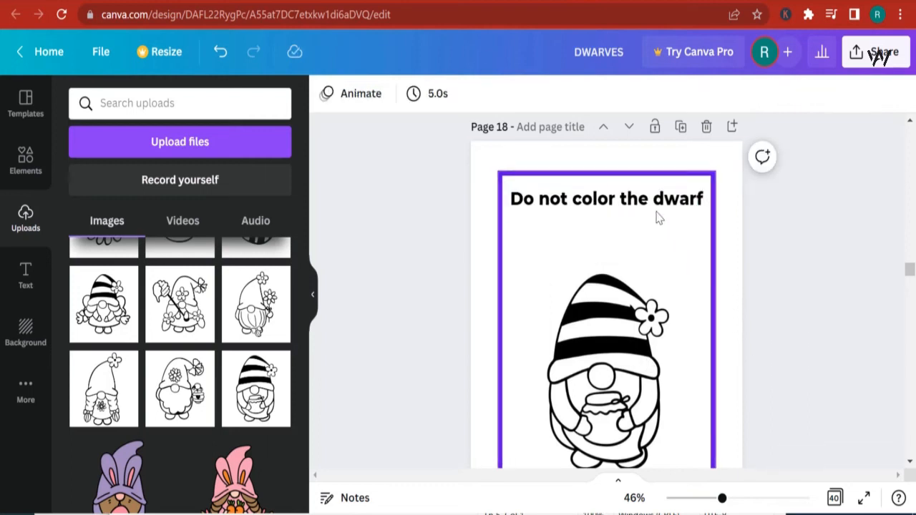
left_click_drag(645, 209, 645, 218)
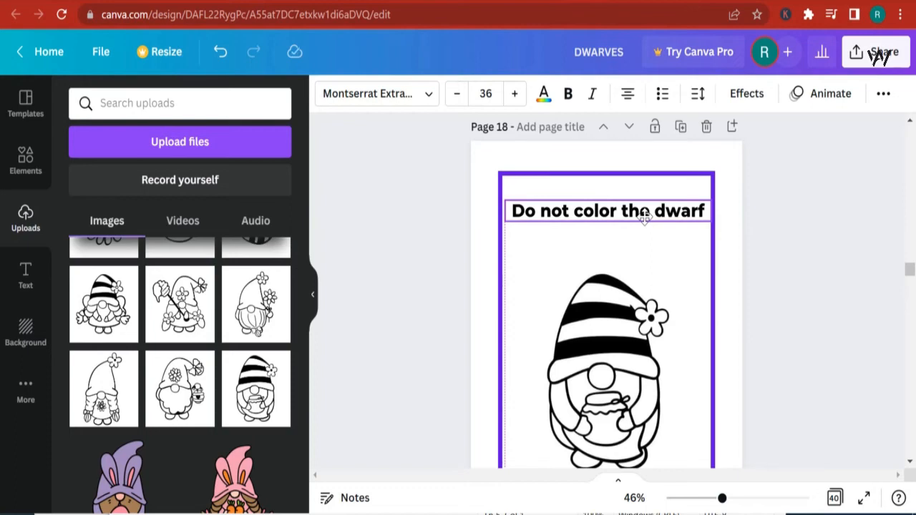
- Delete the empty bordered page 20 that follows the blank page
scroll(694, 265, "down", 8)
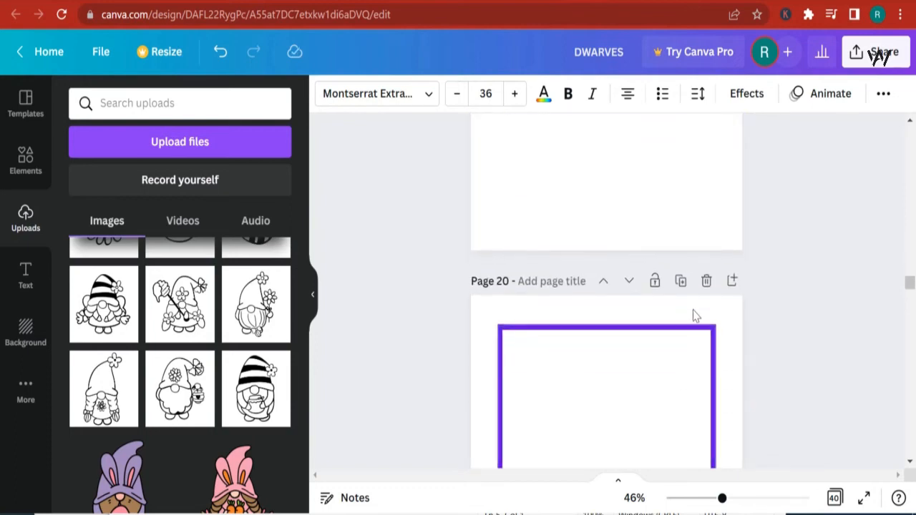
left_click(706, 281)
scroll(708, 296, "up", 6)
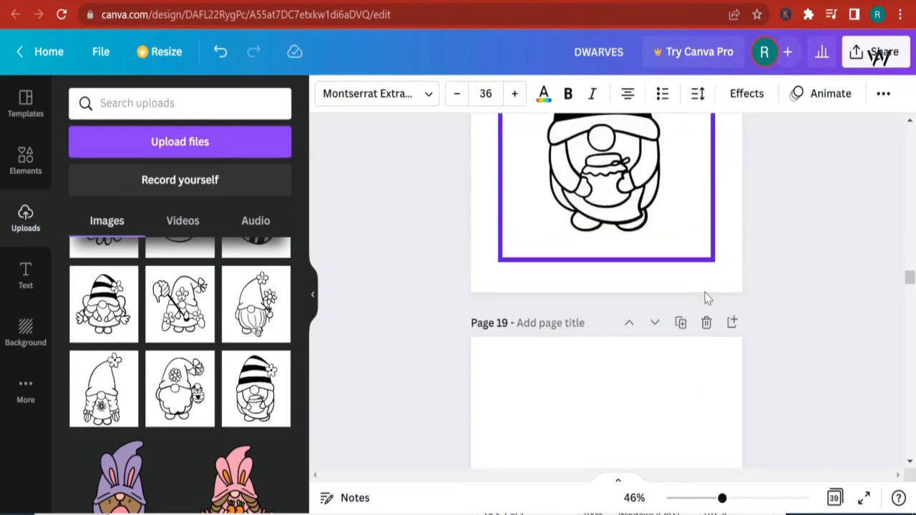
scroll(711, 301, "up", 4)
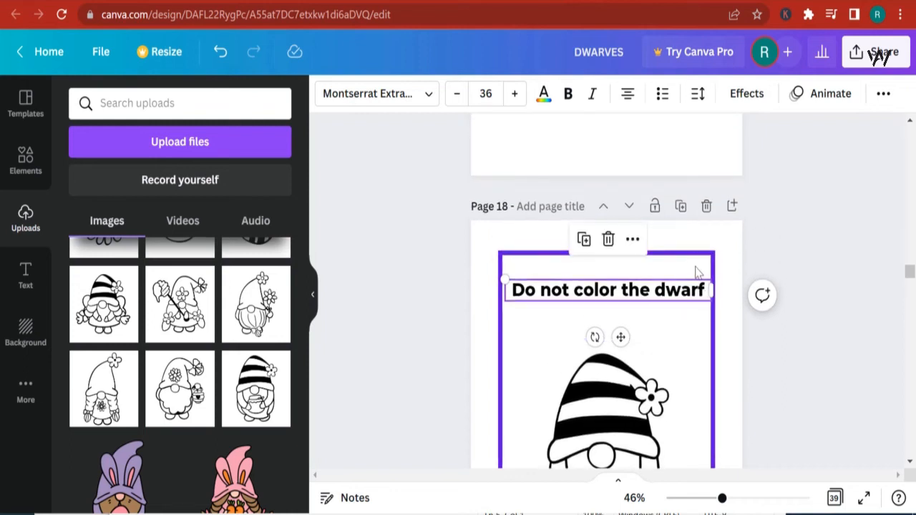
- Duplicate page 18 and move the copy down one position so it becomes page 20
left_click(680, 208)
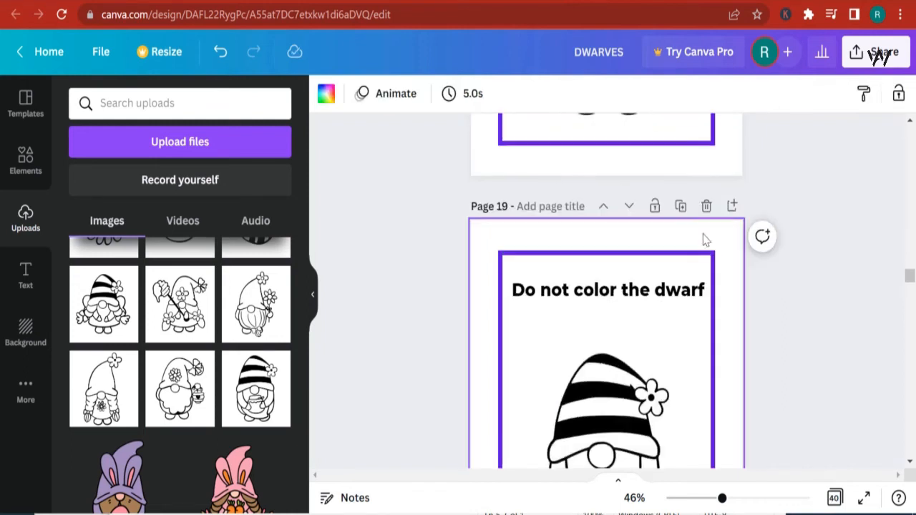
left_click(629, 206)
scroll(651, 243, "down", 2)
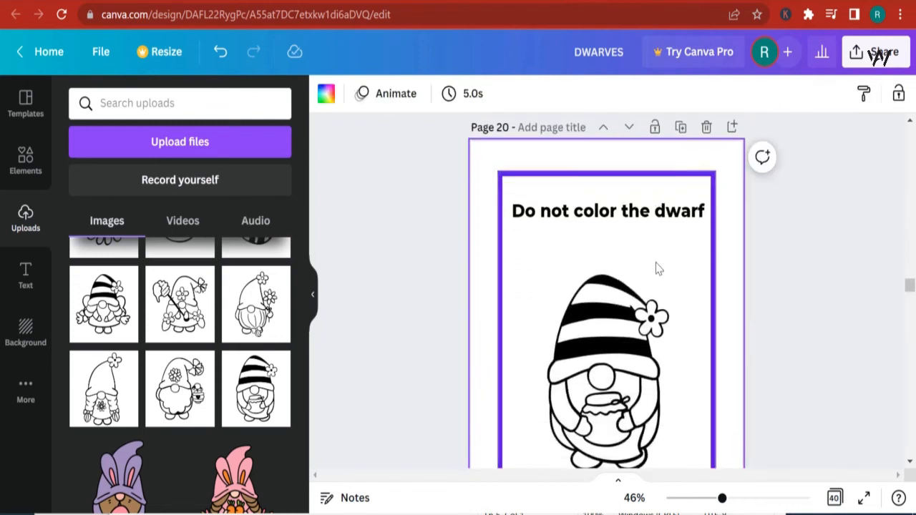
- Change page 20's title to "Color the Honewell and not the dwarf"
left_click(621, 219)
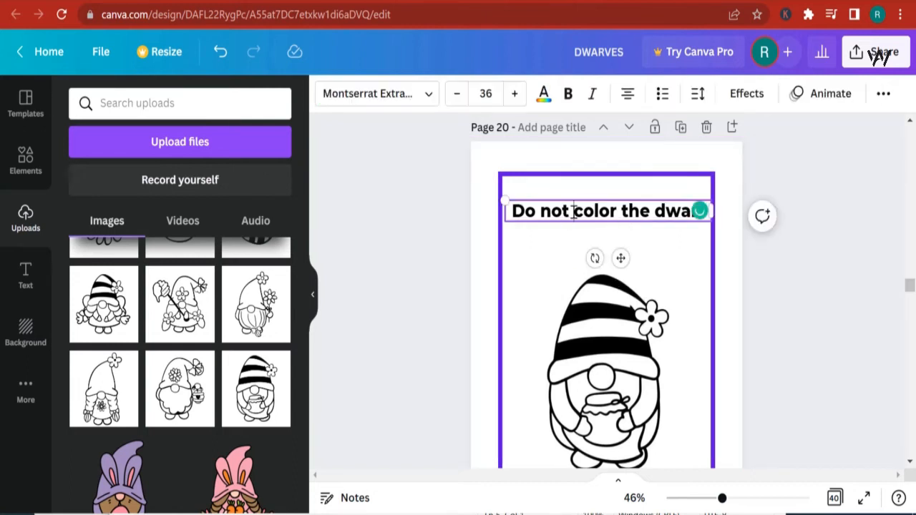
key("BackSpace")
key("BackSpace")
key("BackSpace")
key("BackSpace")
key("BackSpace")
key("BackSpace")
key("BackSpace")
key("BackSpace")
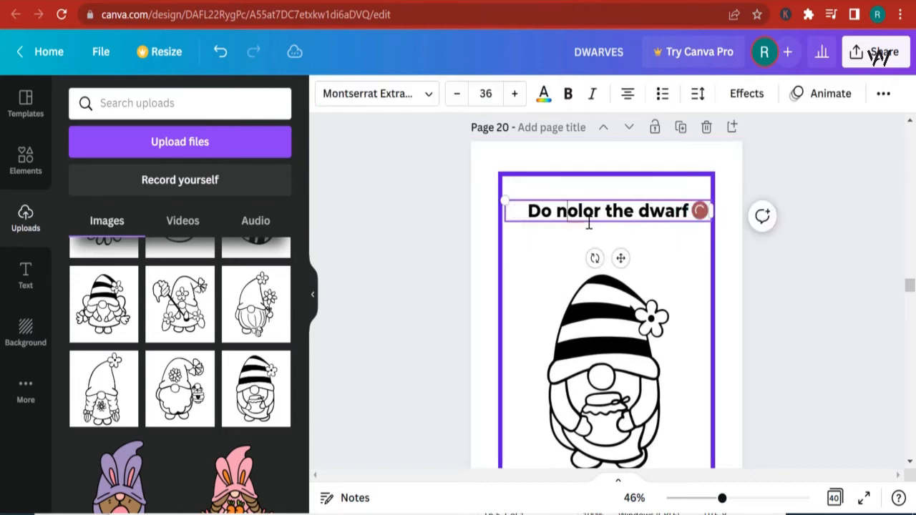
type("C")
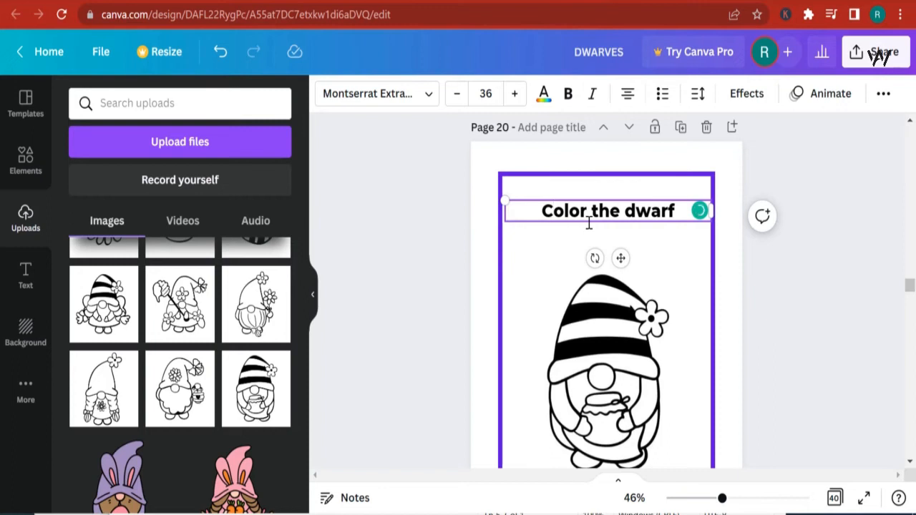
left_click(625, 209)
type("Honewe")
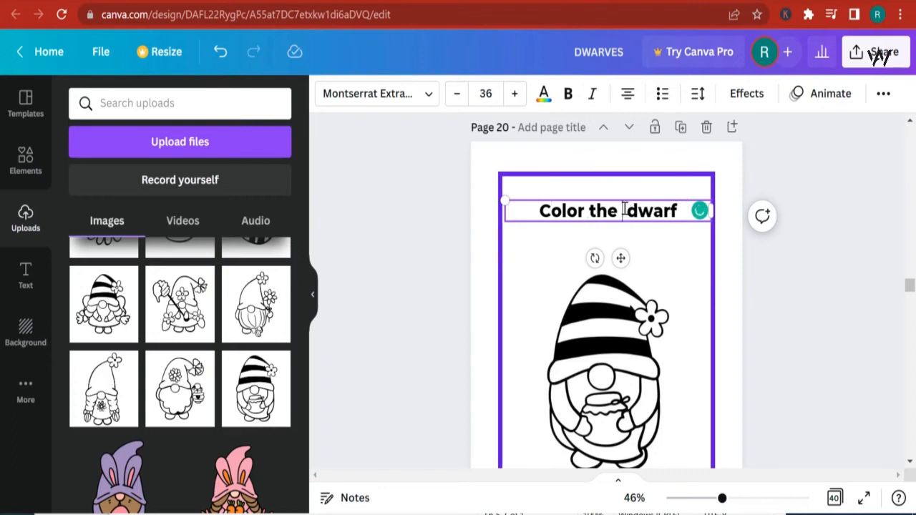
type("ll and not")
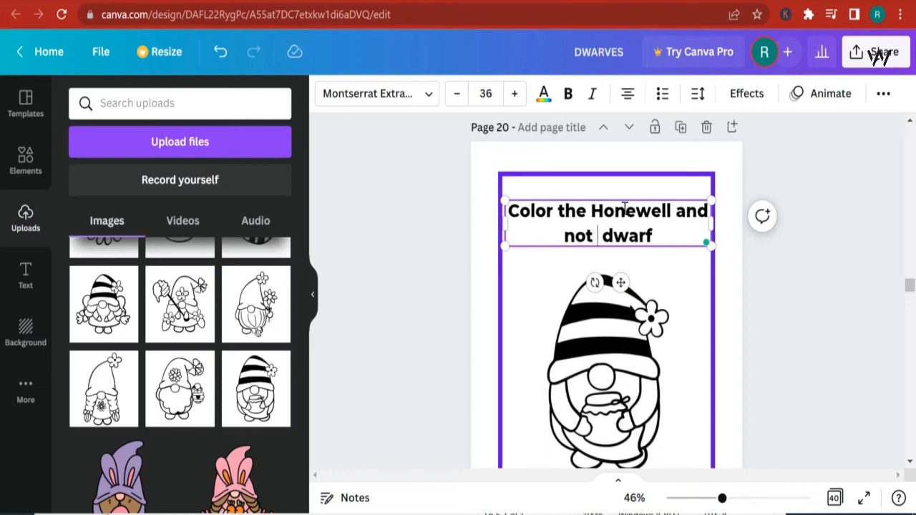
type(" the")
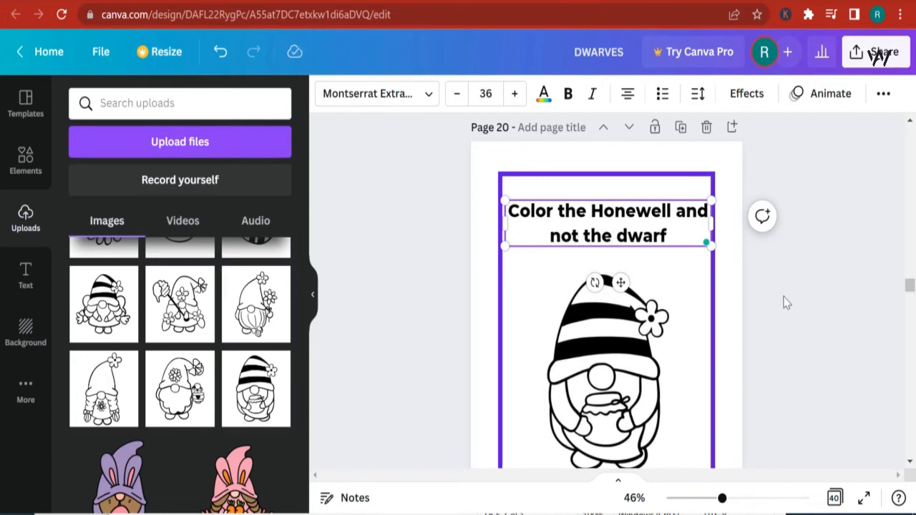
left_click(785, 302)
- Duplicate page 20 and move the copy down one position so it becomes page 22
scroll(673, 377, "down", 2)
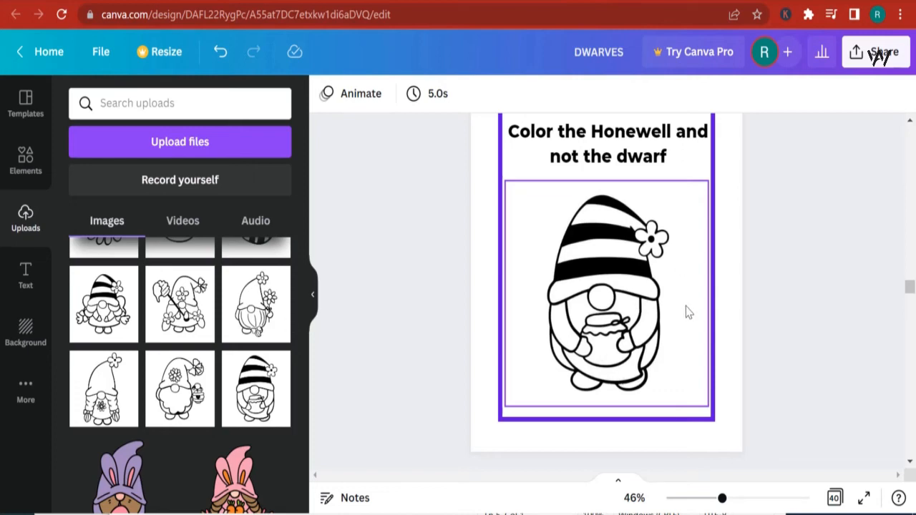
scroll(668, 348, "down", 3)
scroll(667, 348, "up", 5)
scroll(695, 420, "down", 2)
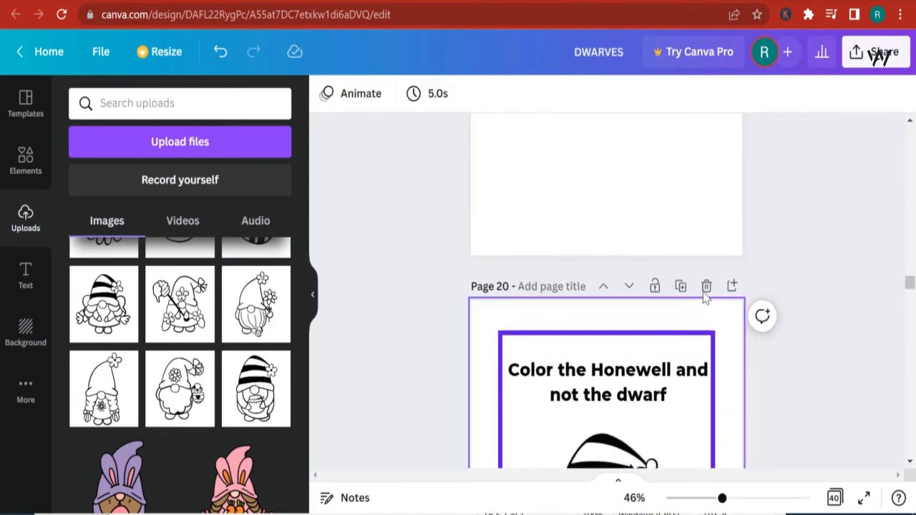
left_click(681, 286)
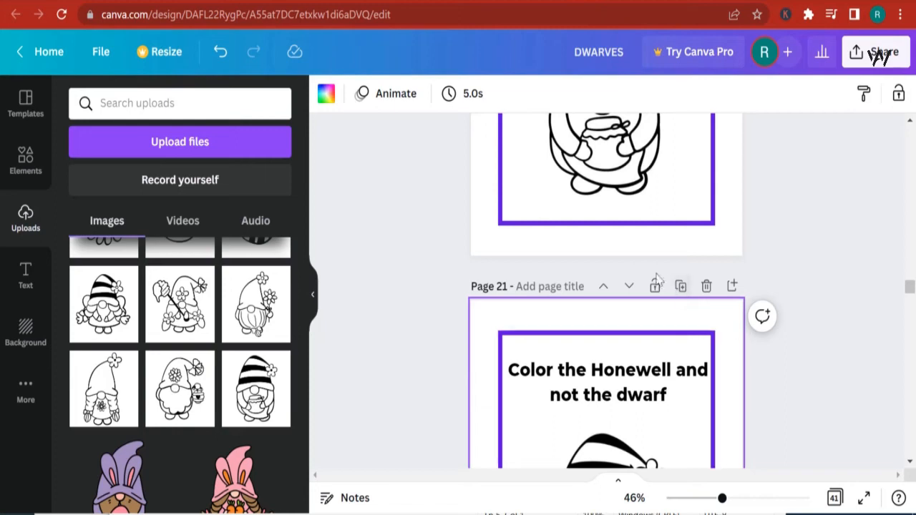
left_click(630, 286)
scroll(640, 295, "down", 5)
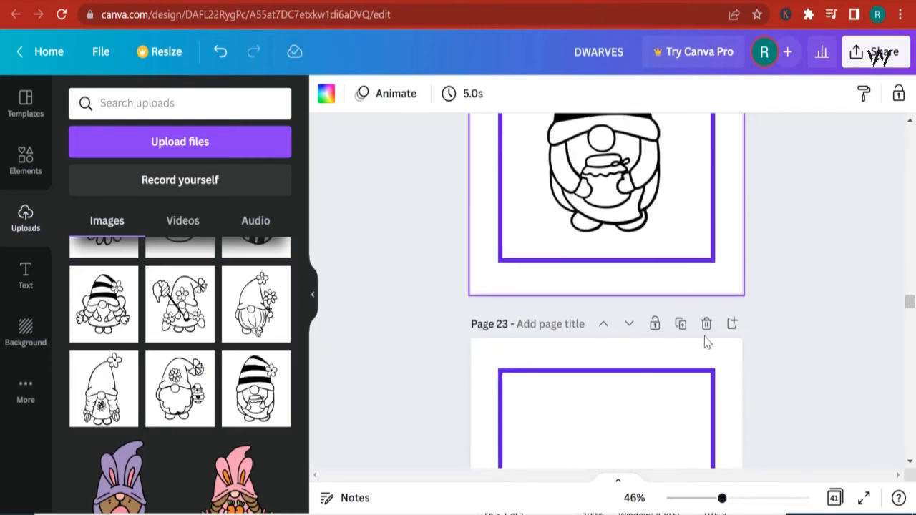
- Delete the empty bordered page 23
left_click(707, 326)
scroll(712, 335, "up", 3)
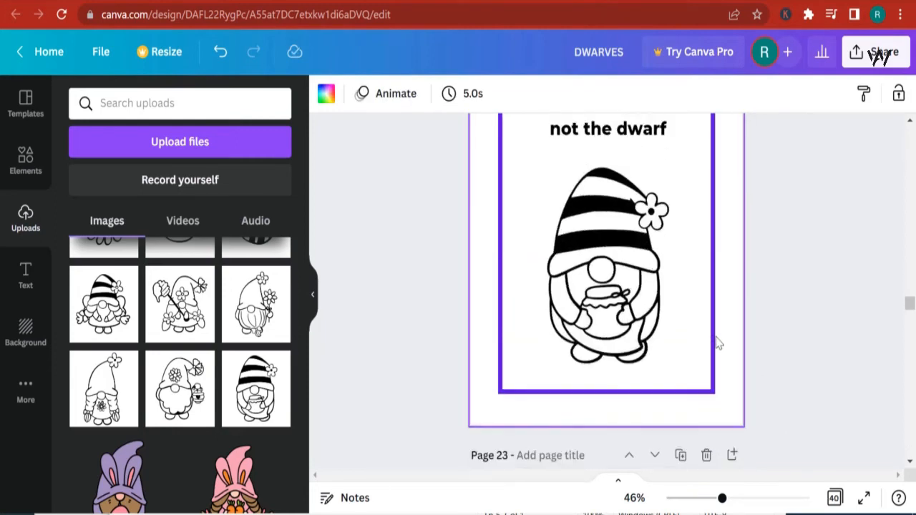
- Change page 22's title to "Color the rose on the dwarf"
left_click(656, 242)
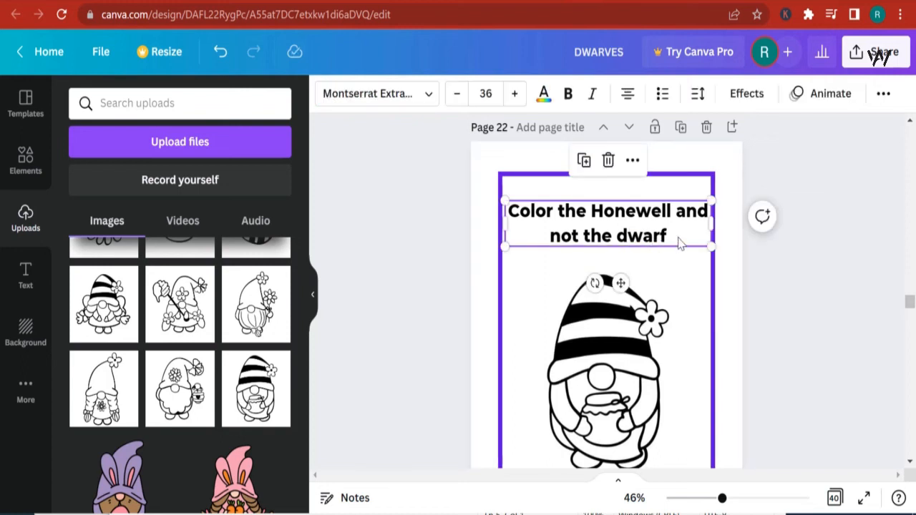
left_click_drag(680, 244, 604, 217)
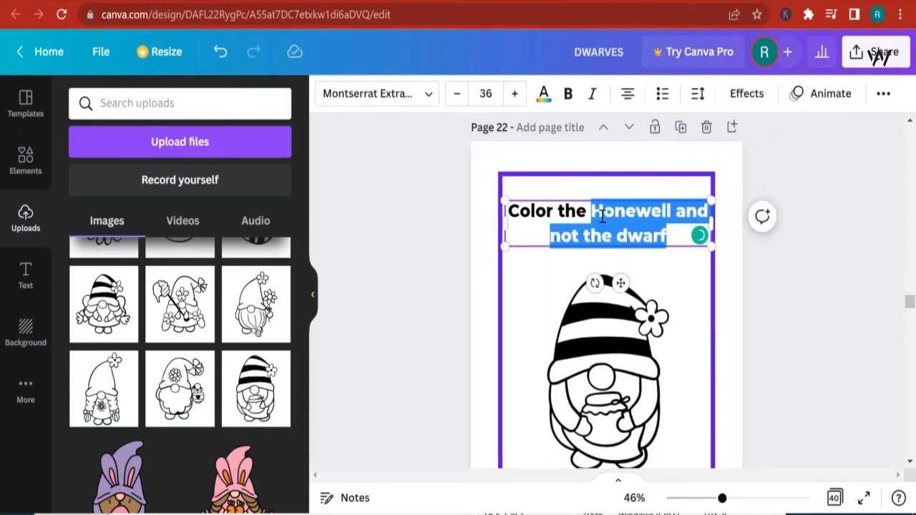
type("rose on t")
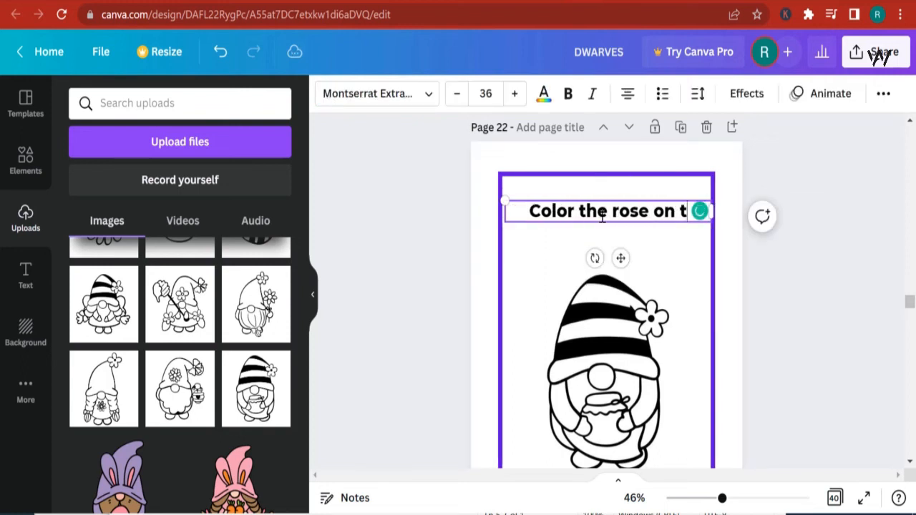
type("he dwarf")
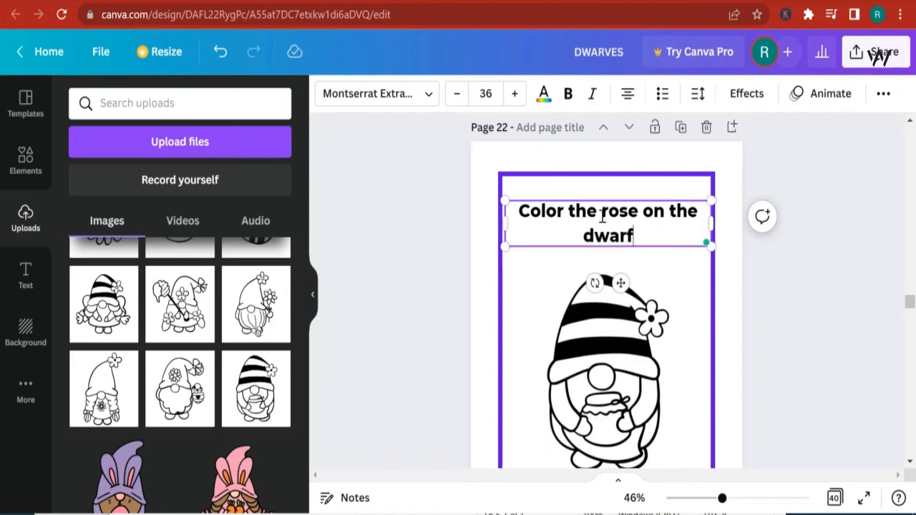
left_click(774, 326)
scroll(738, 283, "down", 2)
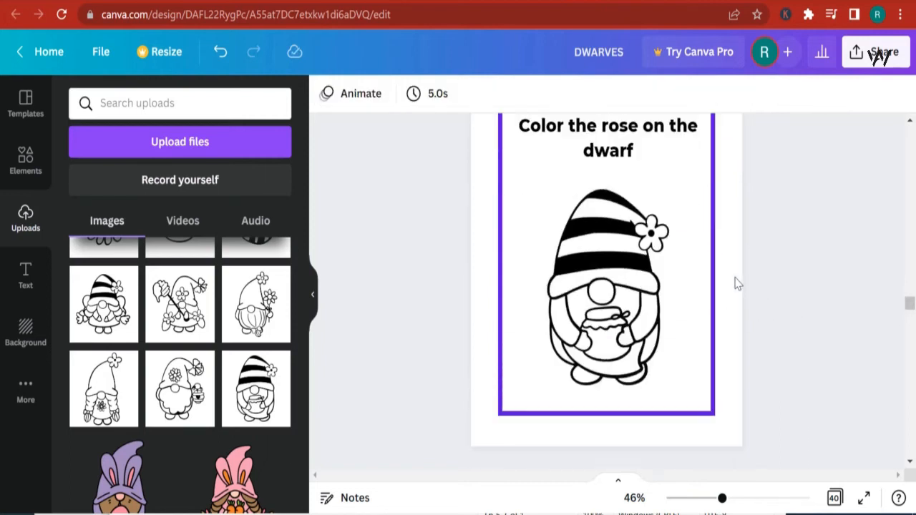
scroll(738, 283, "up", 2)
- Duplicate page 22 and place the copy as page 24, removing the extra empty page
left_click(681, 129)
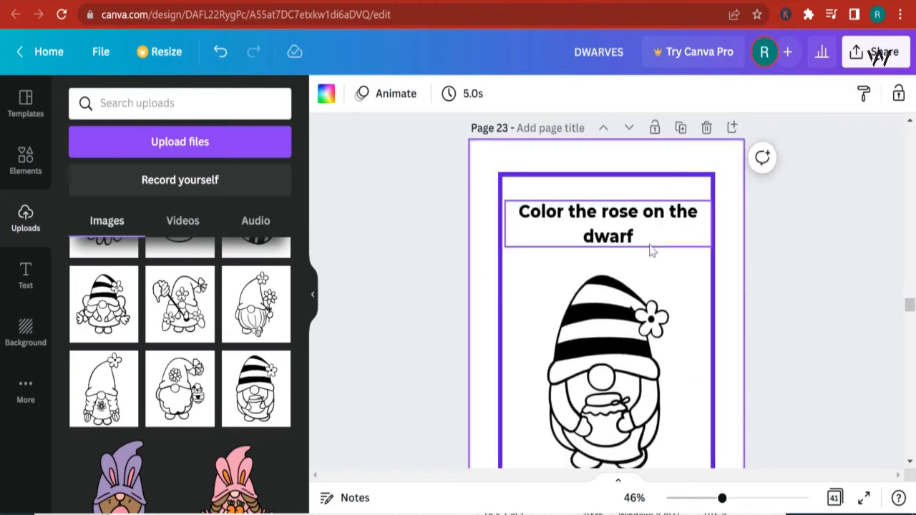
scroll(663, 214, "down", 5)
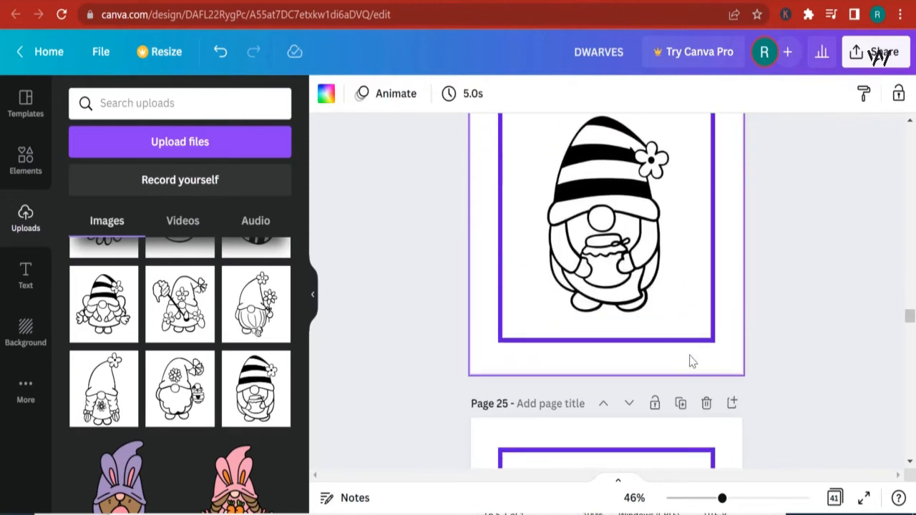
left_click(705, 328)
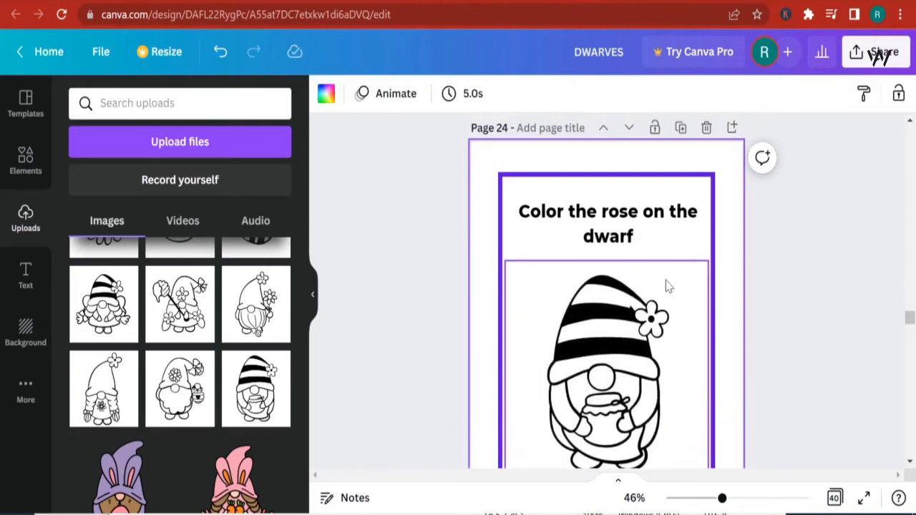
- Change page 24's title to "Color the hat on the Dwarf"
left_click(626, 220)
double_click(626, 218)
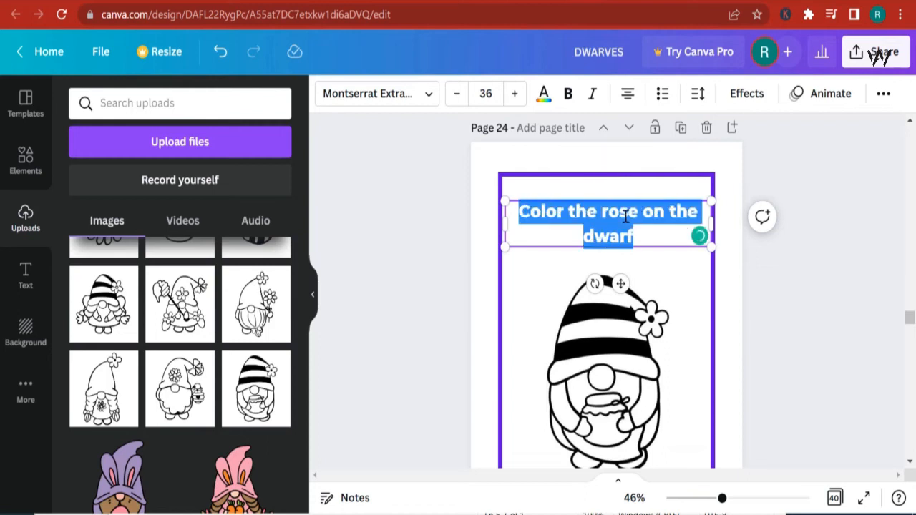
left_click(650, 240)
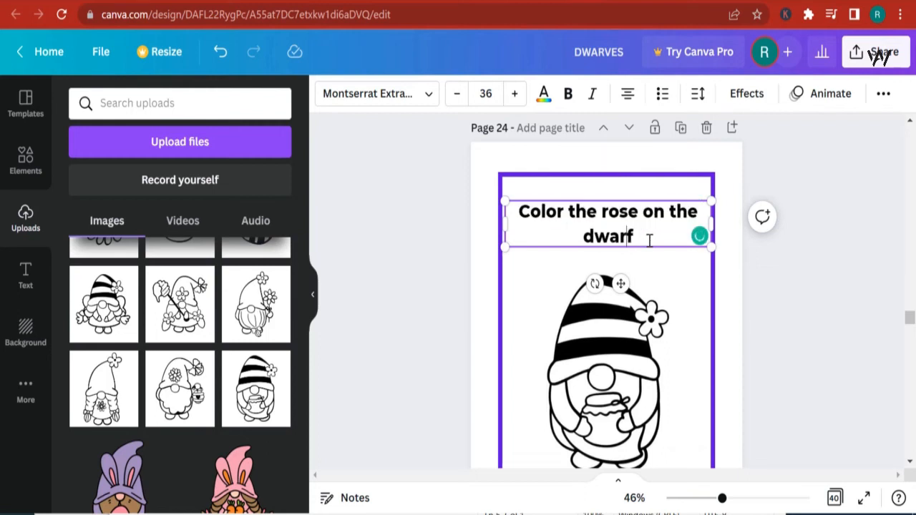
left_click_drag(571, 213, 608, 219)
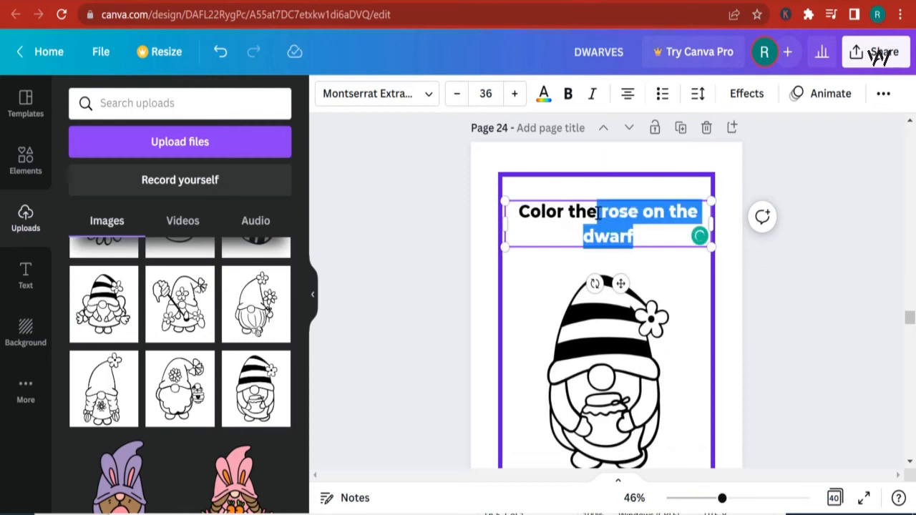
type("ha")
key("BackSpace")
key("BackSpace")
type("ha")
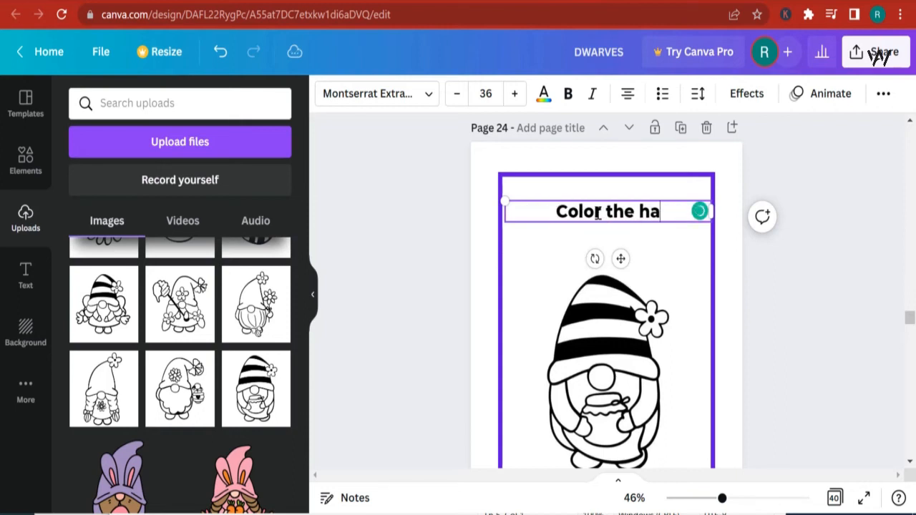
type("t on the D")
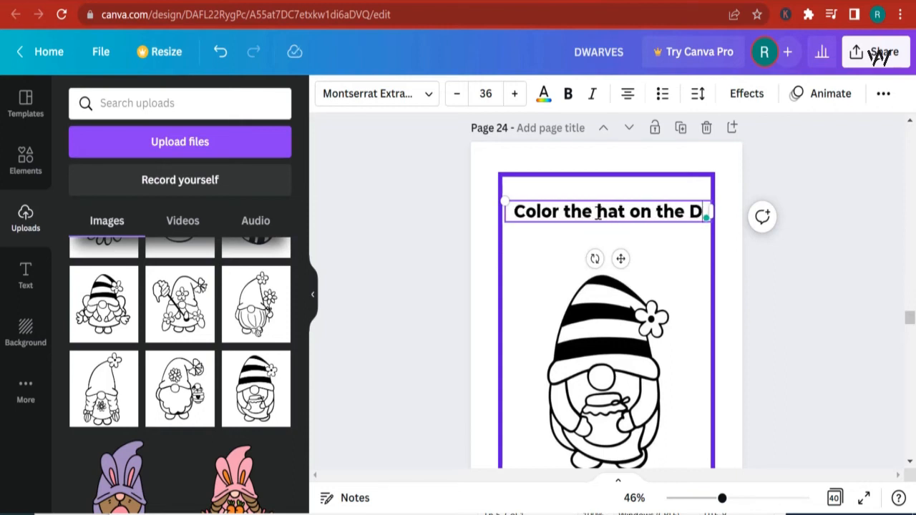
type("warf")
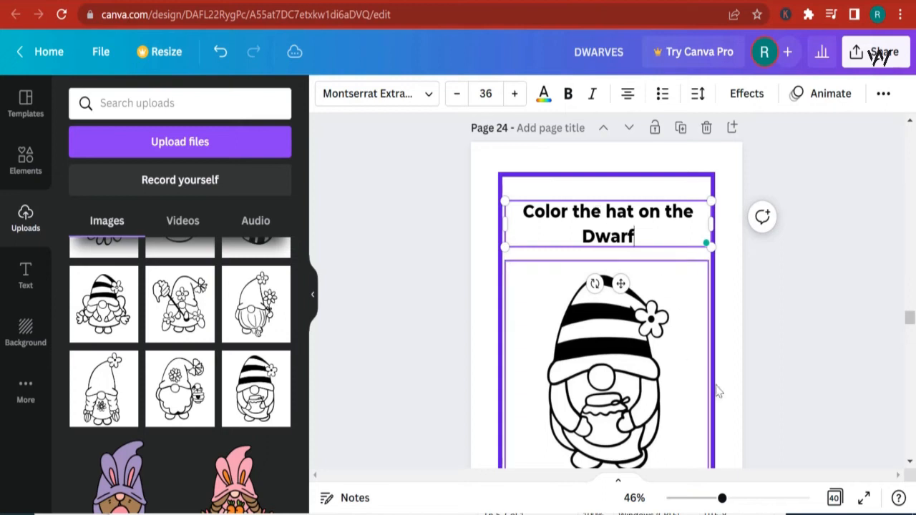
left_click(761, 405)
- Add the striped-hat gnome with outstretched arms from uploads to bordered page 26 and trim its frame top and bottom
scroll(764, 405, "down", 2)
scroll(763, 398, "down", 6)
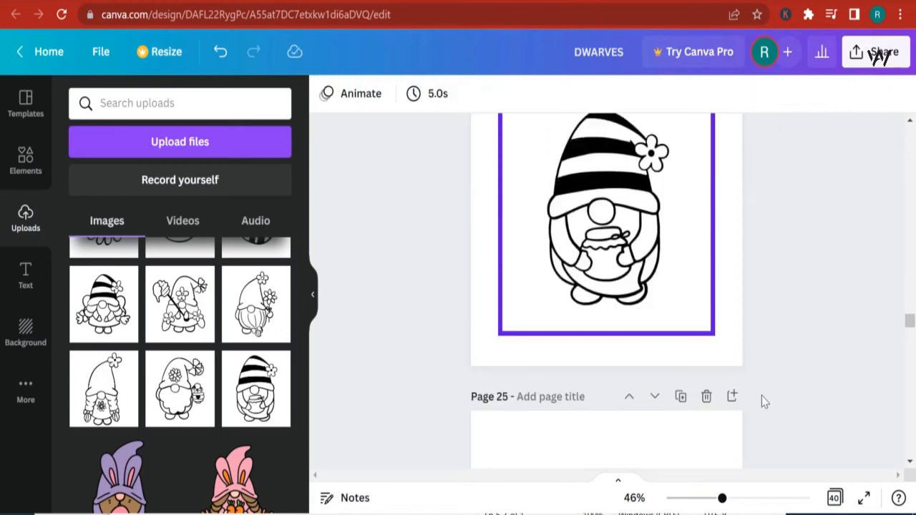
scroll(756, 398, "down", 3)
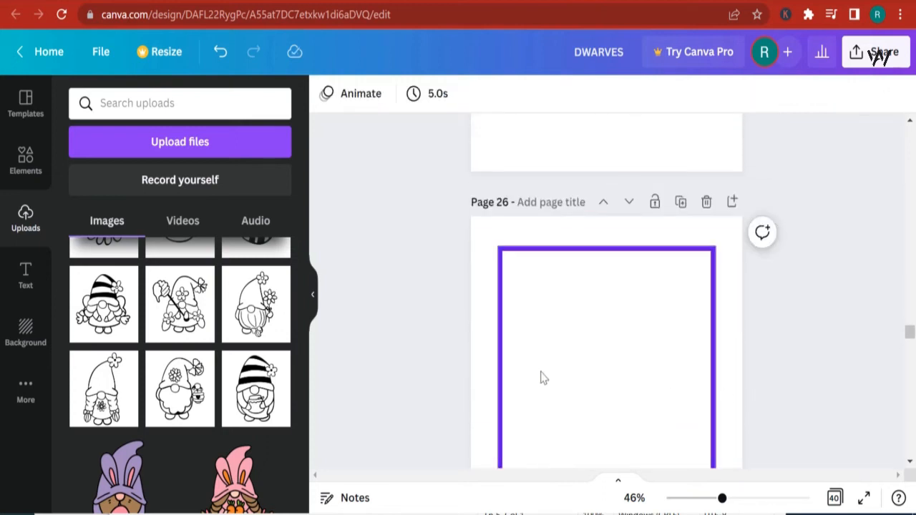
left_click(505, 341)
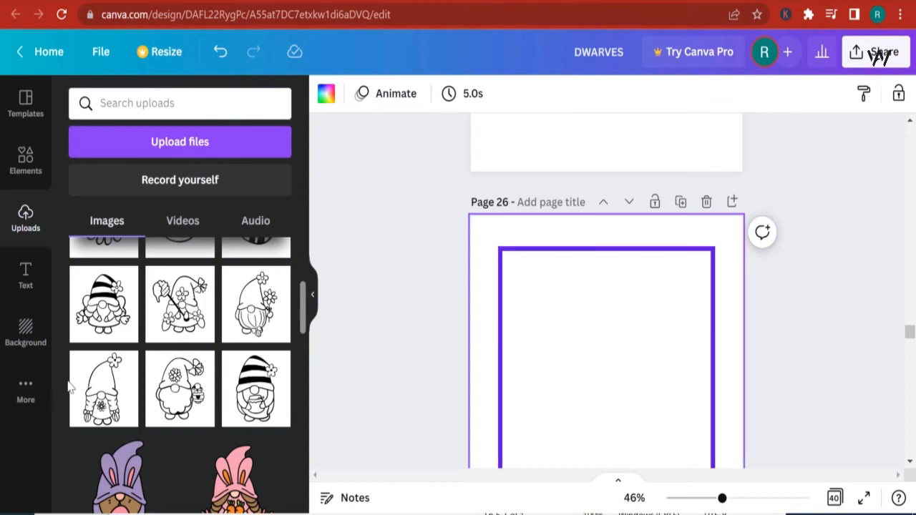
left_click(104, 306)
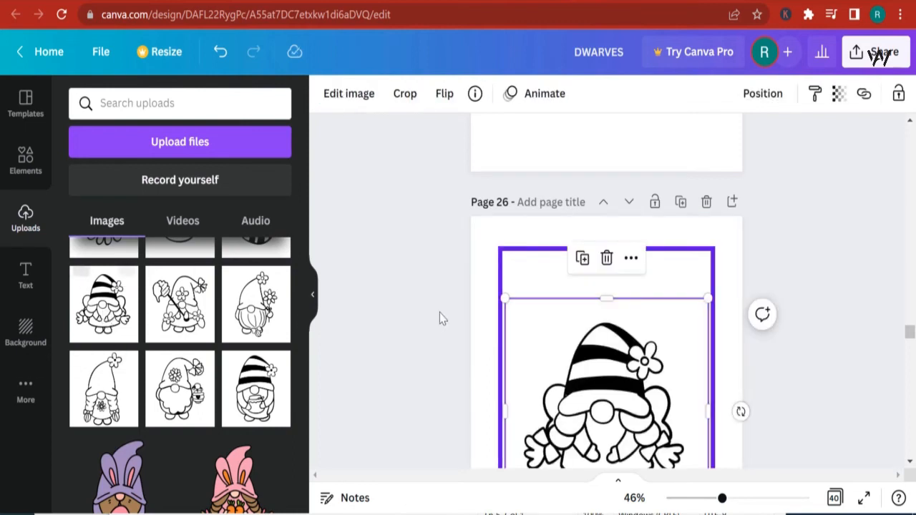
scroll(621, 299, "down", 1)
left_click_drag(607, 215, 608, 235)
left_click_drag(608, 445, 608, 426)
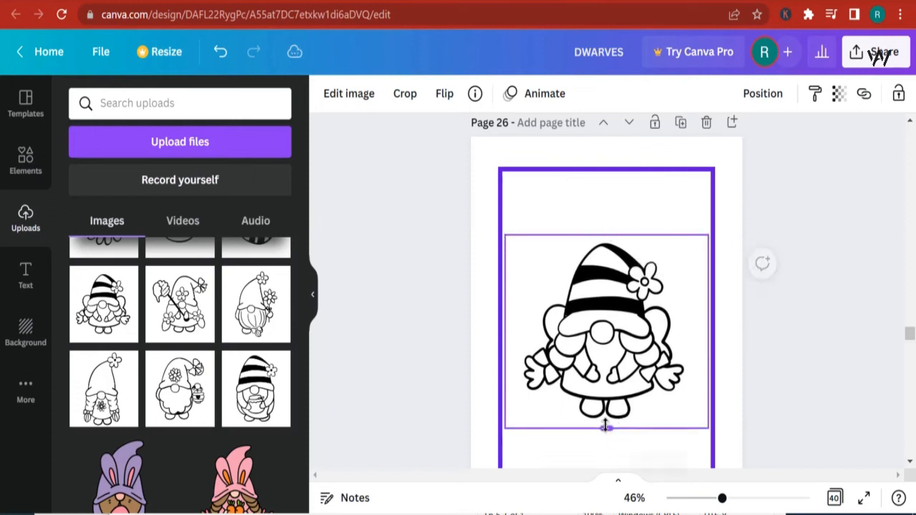
- Trim the left and right sides of page 26's gnome frame and move the image slightly lower on the page
left_click_drag(506, 328, 514, 328)
left_click_drag(707, 329, 697, 328)
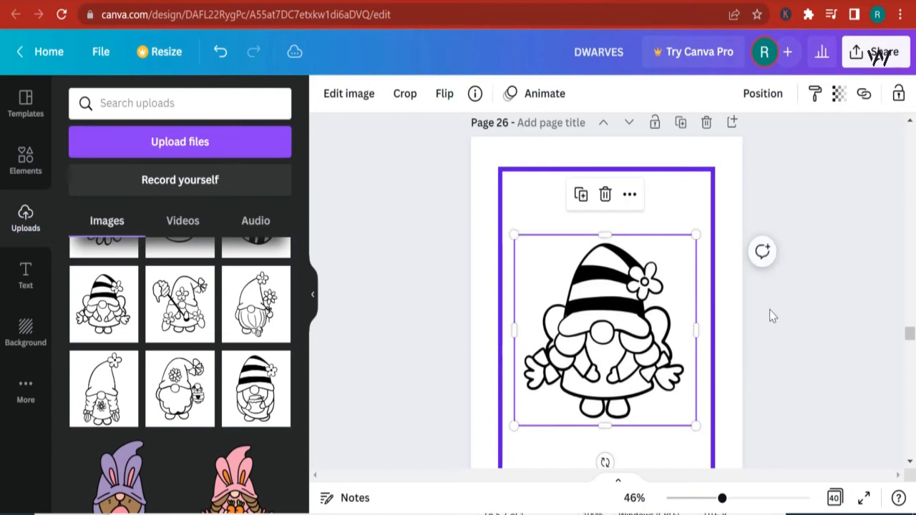
scroll(768, 315, "up", 5)
scroll(768, 320, "up", 3)
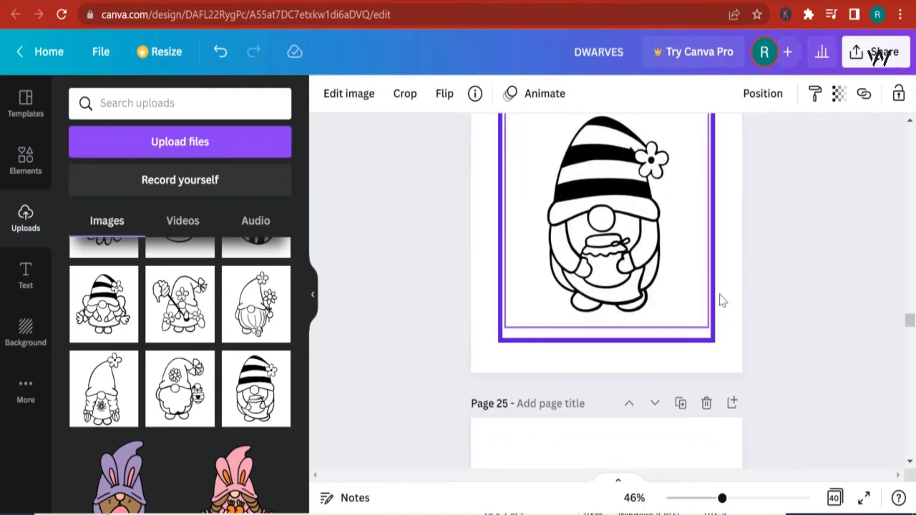
scroll(718, 301, "up", 3)
scroll(684, 387, "down", 2)
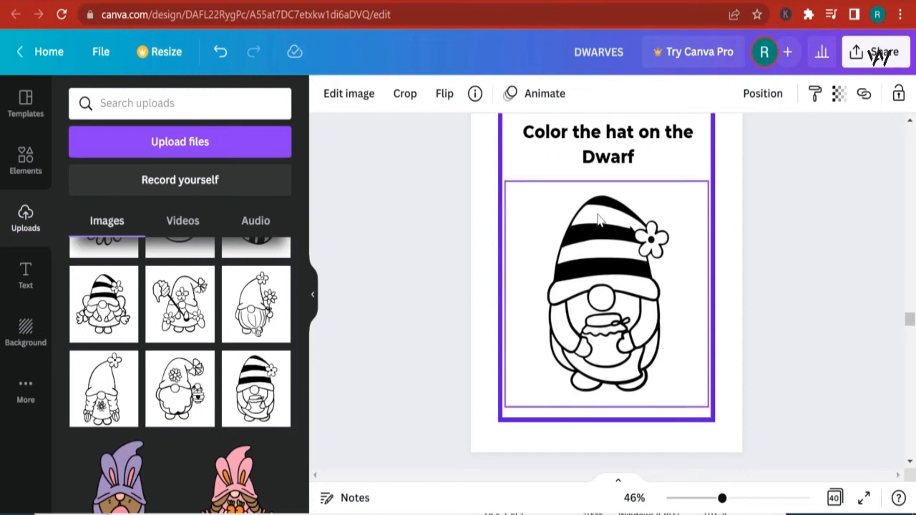
left_click(620, 268)
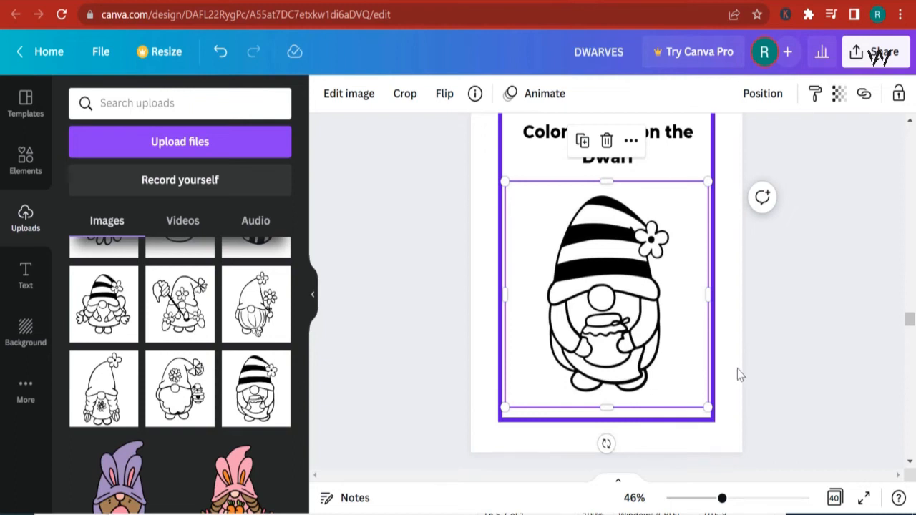
scroll(737, 368, "down", 8)
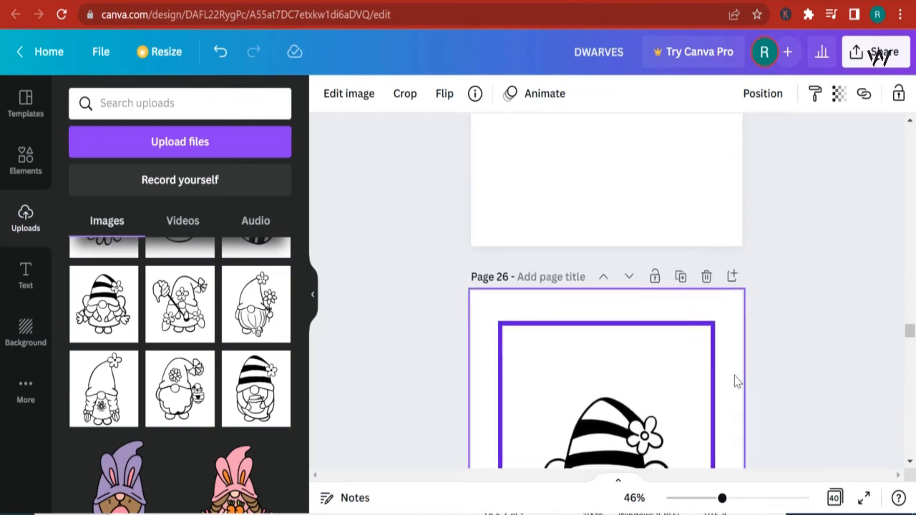
scroll(737, 381, "down", 4)
left_click(609, 315)
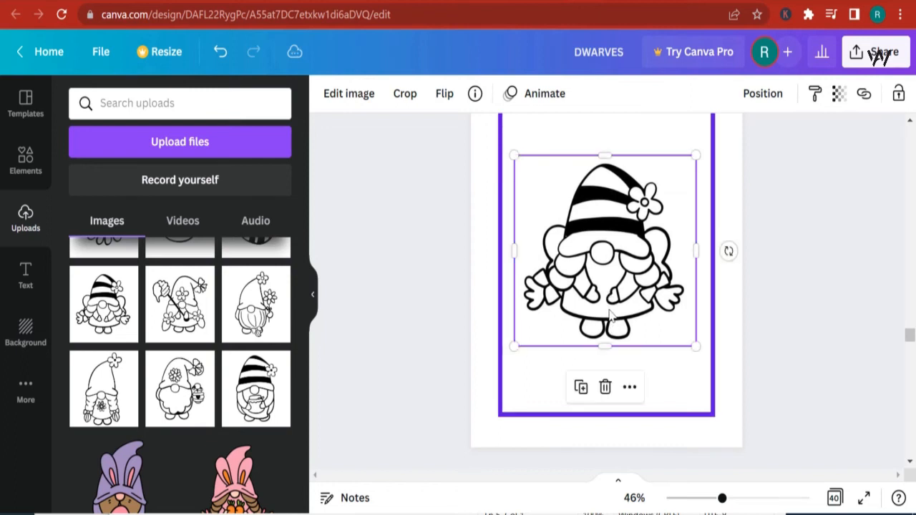
left_click_drag(609, 315, 613, 348)
- Duplicate page 24's title and move the copy onto page 26 above the gnome
scroll(625, 329, "up", 2)
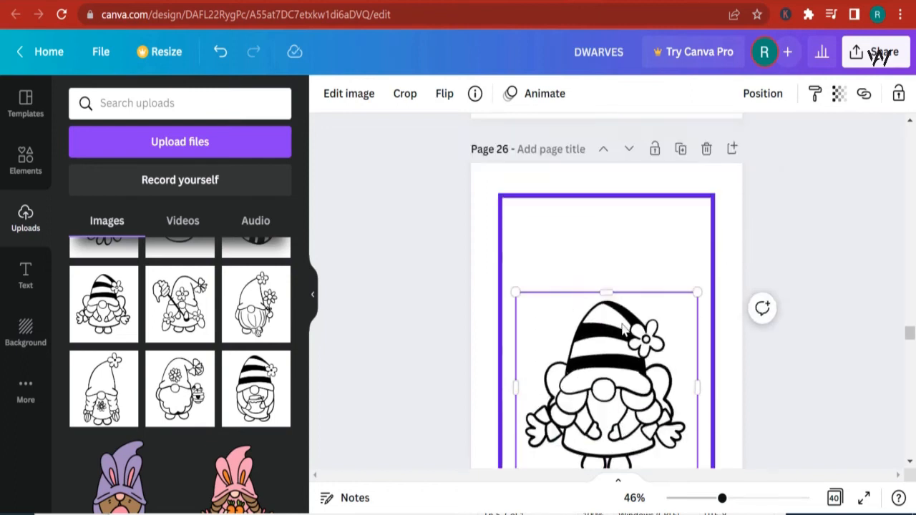
scroll(640, 337, "up", 10)
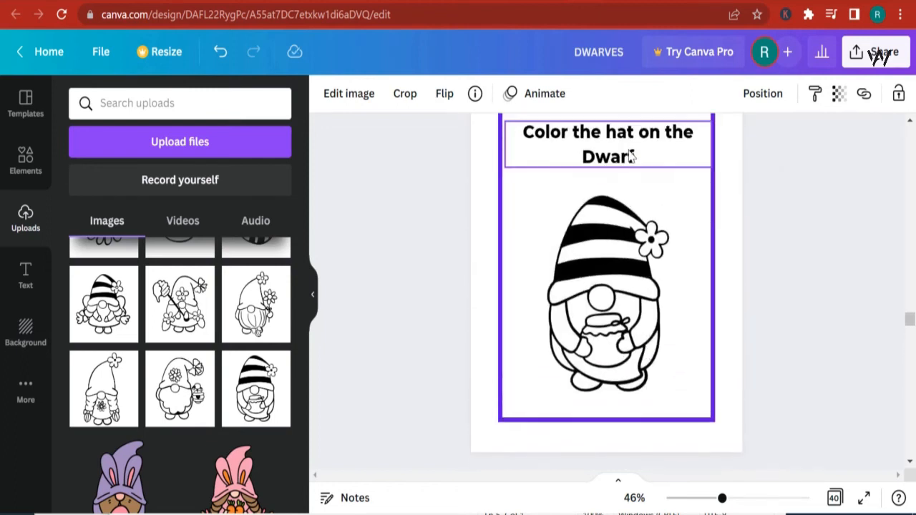
left_click(631, 157)
left_click(587, 209)
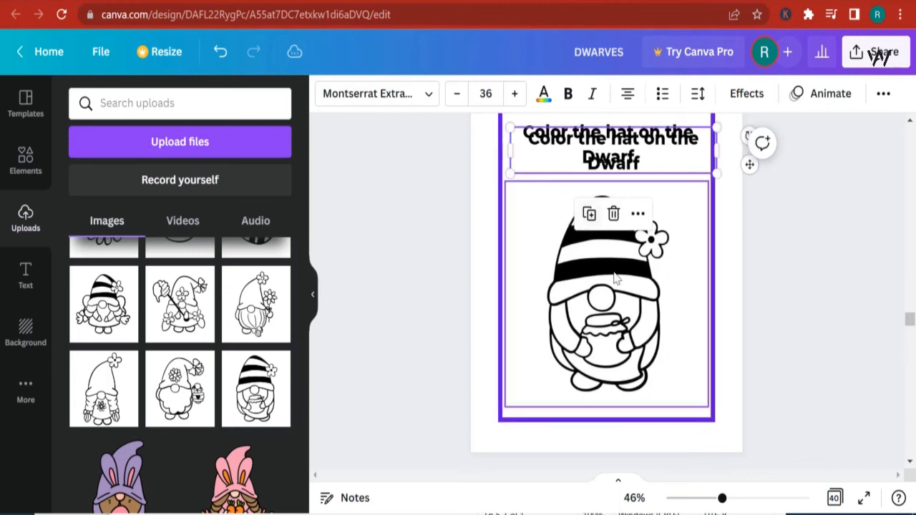
scroll(616, 229, "down", 10)
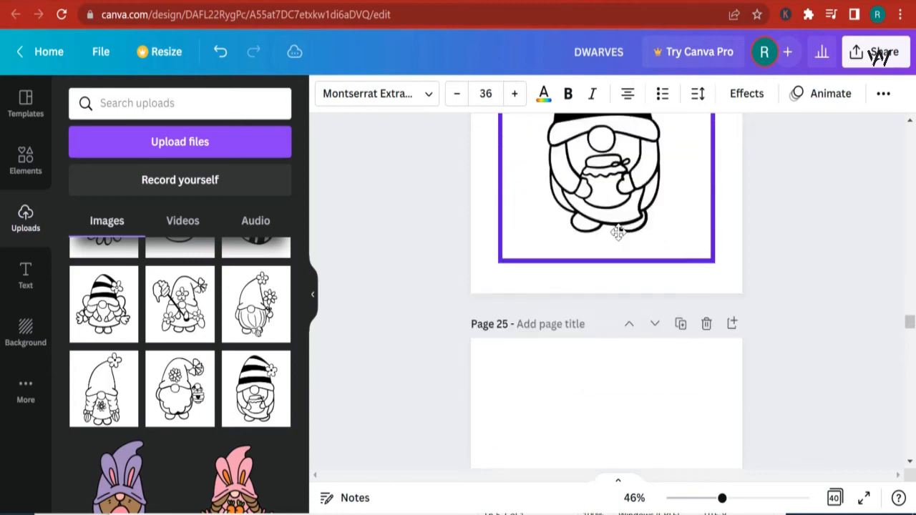
scroll(624, 244, "down", 5)
left_click_drag(598, 161, 600, 165)
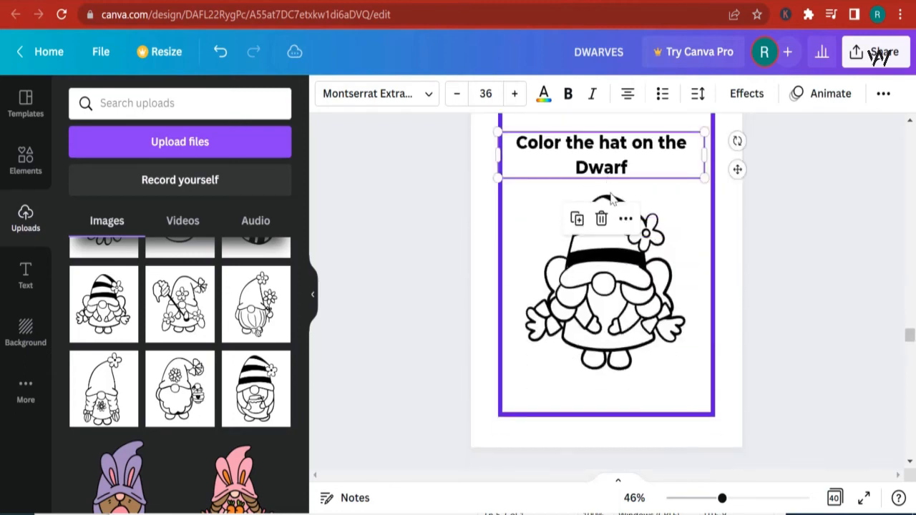
- Change page 26's title to "Color the lovely Dwarf Princess" and reposition it near the top border
double_click(611, 141)
type("loverl")
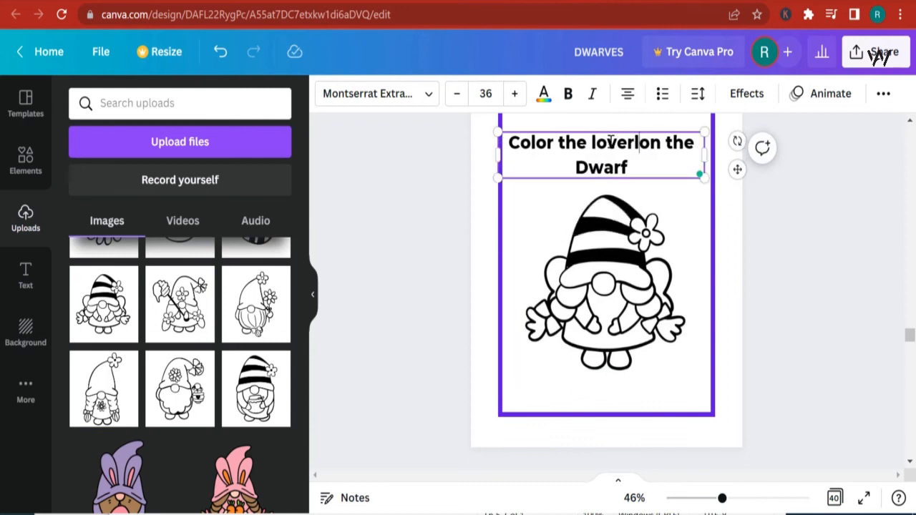
key("BackSpace")
type("ly o")
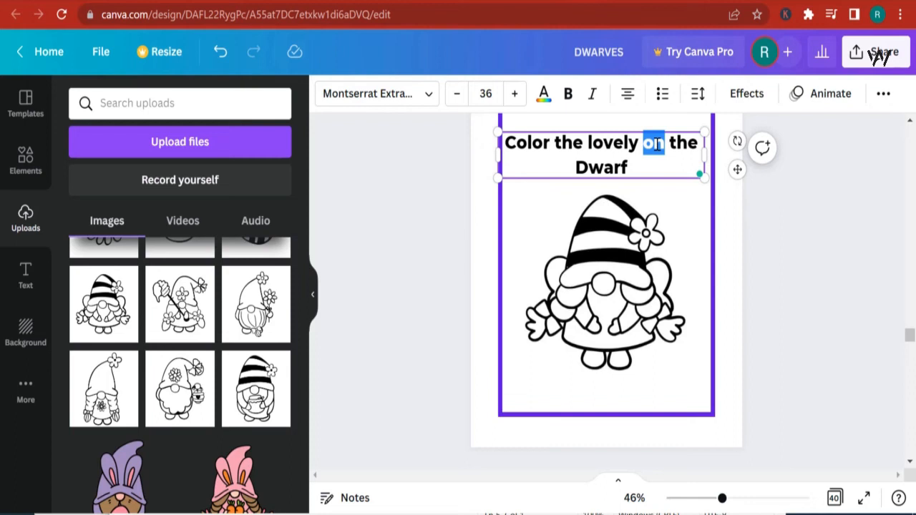
key("BackSpace")
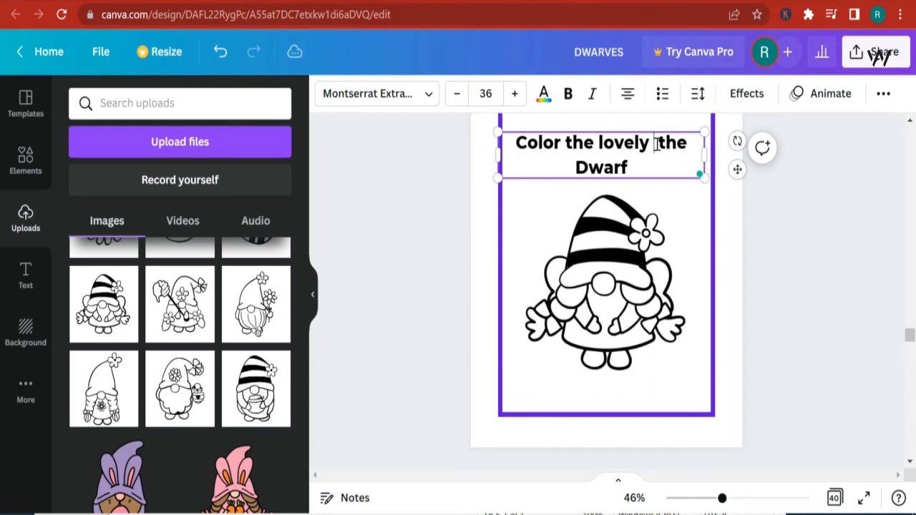
key("BackSpace")
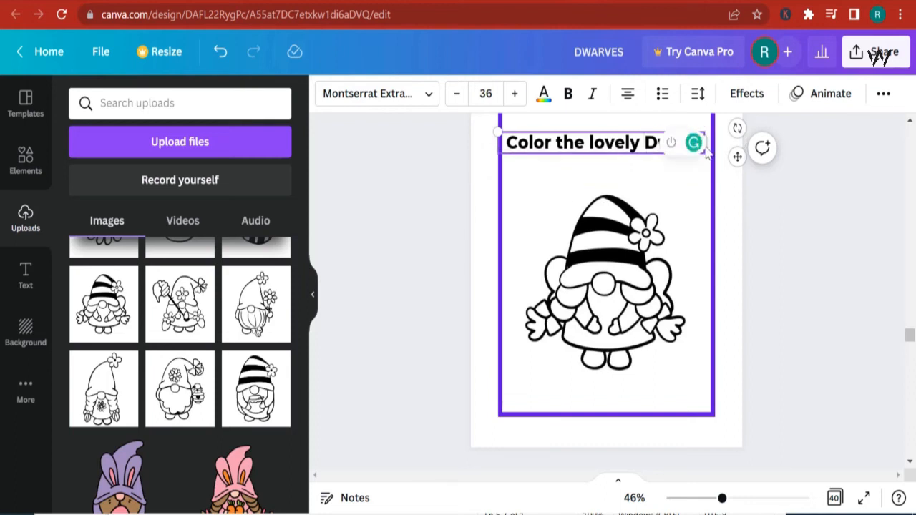
type("Princess")
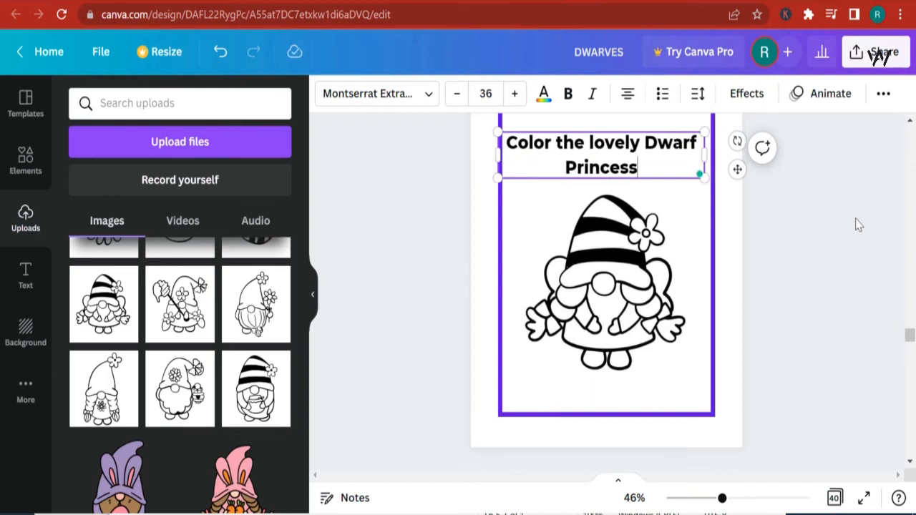
left_click(774, 236)
scroll(773, 237, "up", 2)
left_click_drag(618, 308, 624, 279)
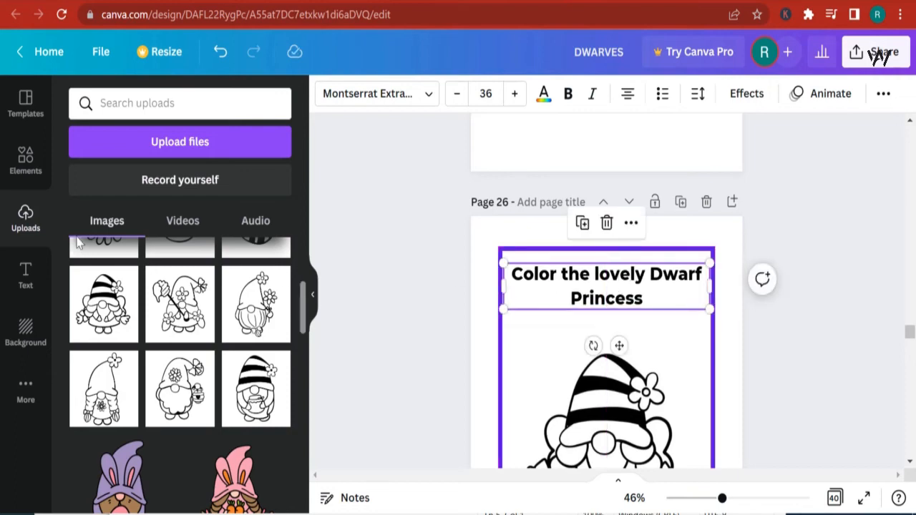
- Search elements for "crown" and place the white crown graphic on top of the gnome's hat
left_click(45, 171)
left_click(156, 104)
key("Return")
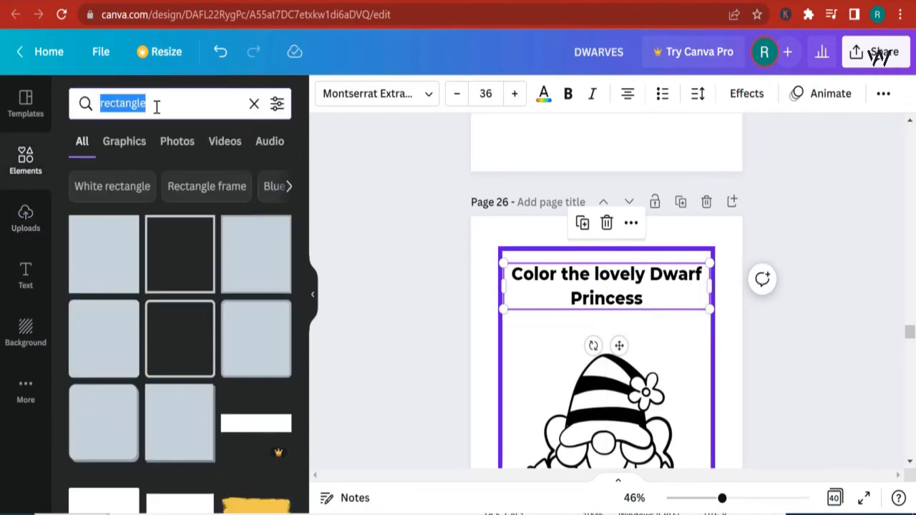
type("crown")
key("Return")
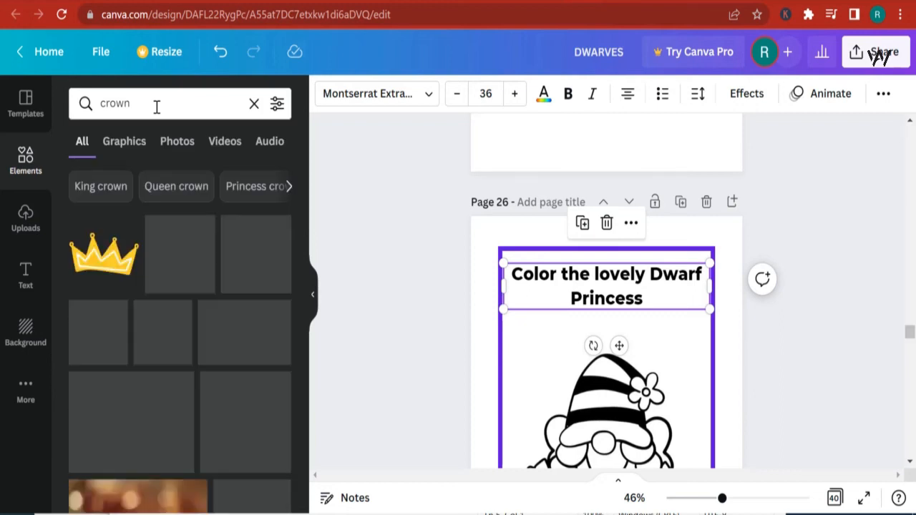
scroll(276, 251, "down", 10)
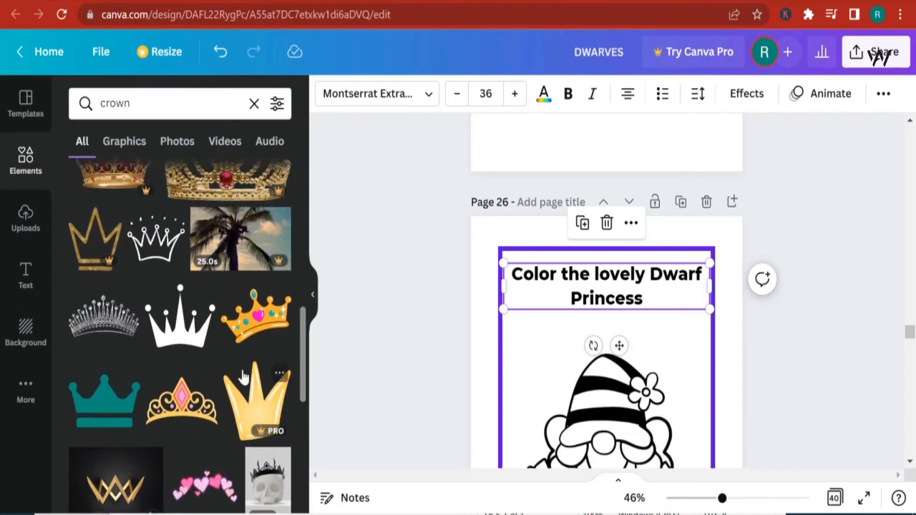
scroll(186, 310, "down", 2)
scroll(186, 307, "down", 3)
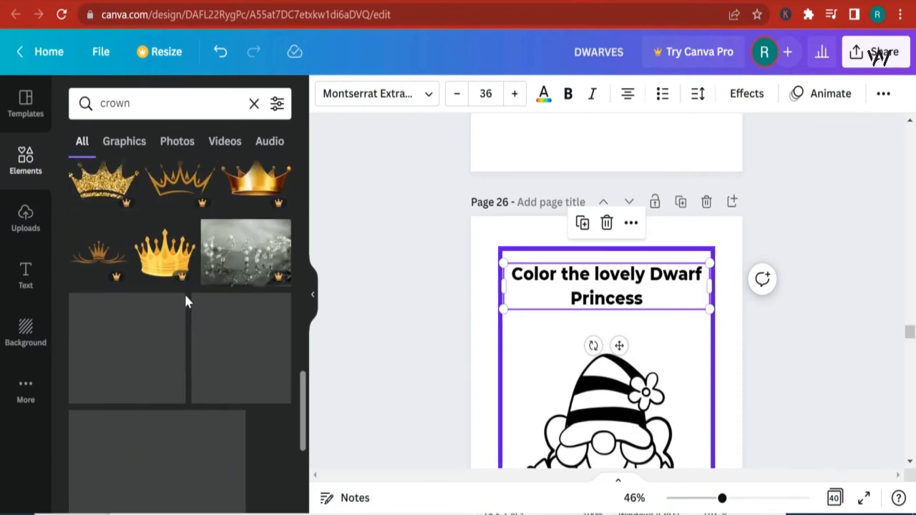
scroll(185, 301, "down", 2)
scroll(185, 302, "down", 5)
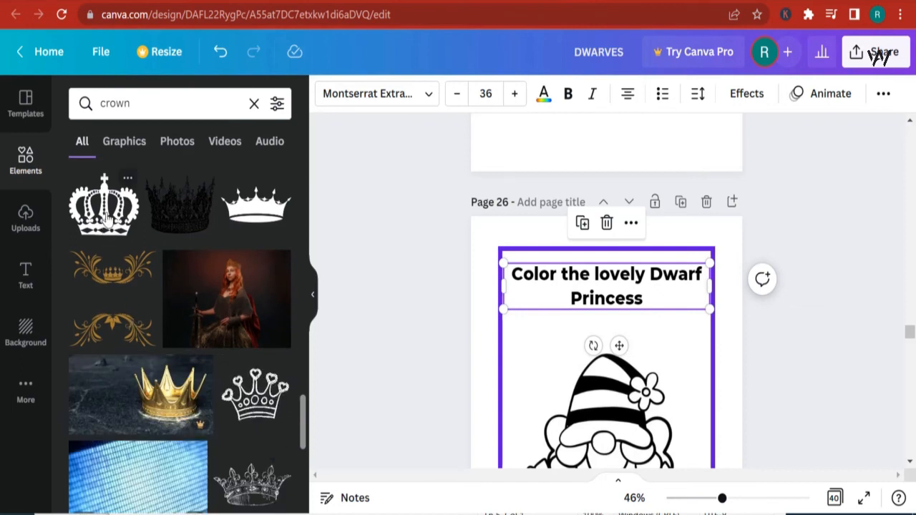
left_click(106, 220)
left_click_drag(608, 421, 594, 332)
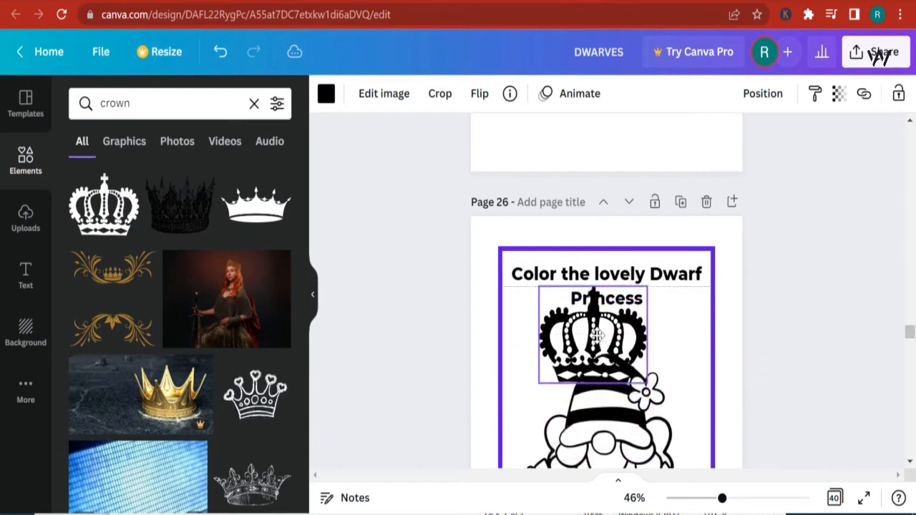
- Recolor the crown to light grey #E6E6E6 and shrink it slightly
left_click(326, 93)
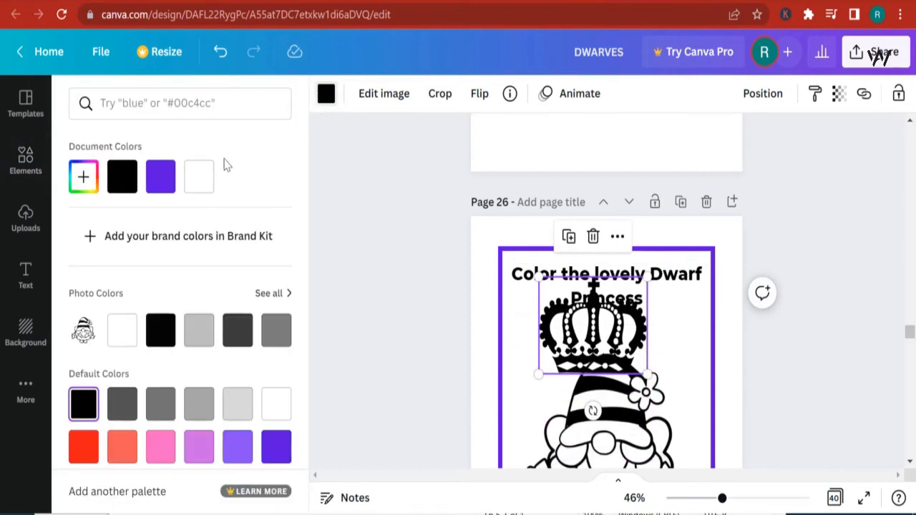
left_click(83, 179)
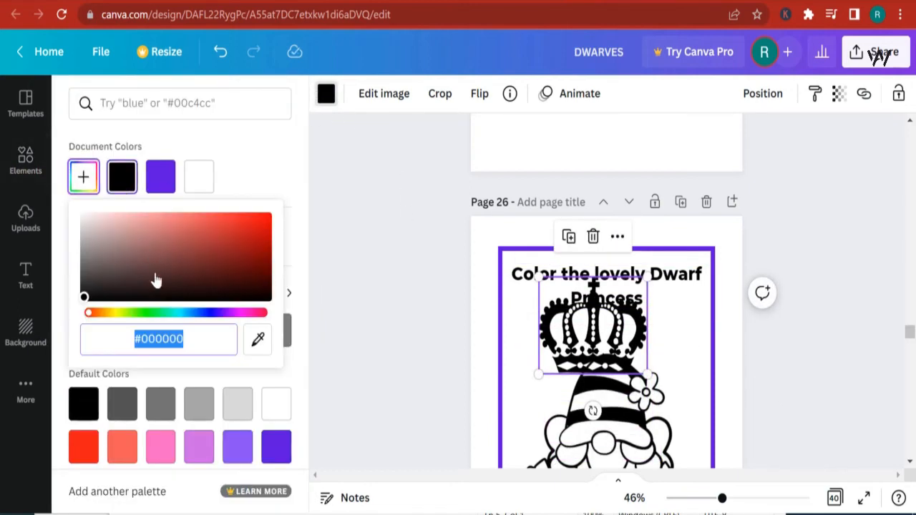
left_click_drag(85, 298, 66, 249)
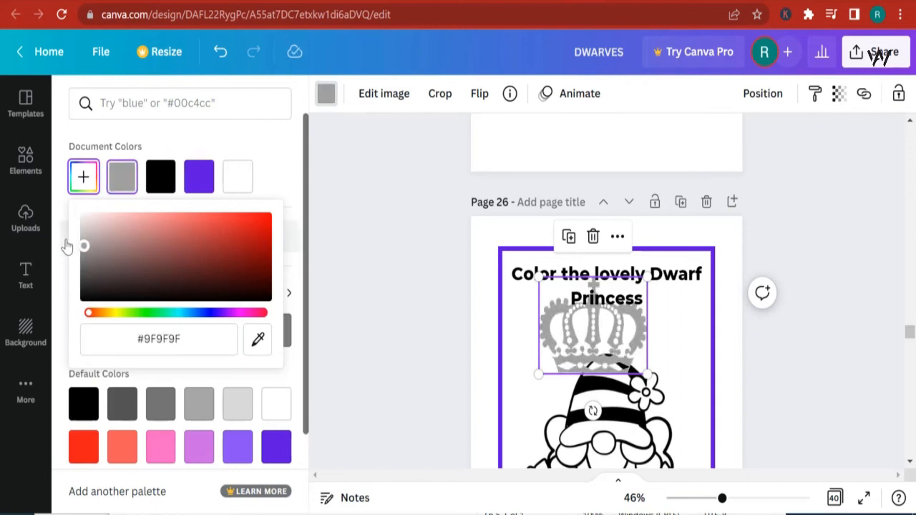
left_click_drag(67, 247, 62, 227)
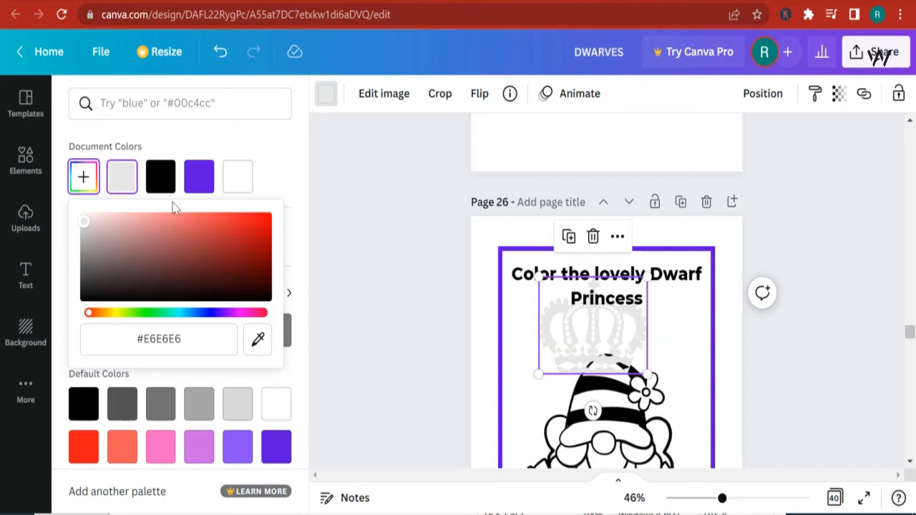
mouse_move(647, 376)
left_mouse_down()
mouse_move(626, 352)
mouse_move(634, 369)
left_mouse_up()
- Open the design's download options and choose PDF Print as the file type
scroll(785, 383, "down", 1)
scroll(787, 391, "down", 4)
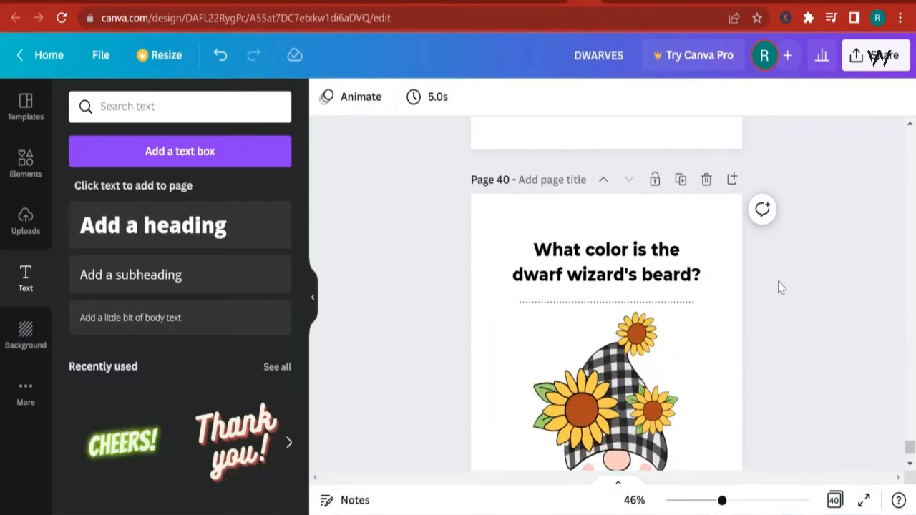
scroll(780, 287, "up", 10)
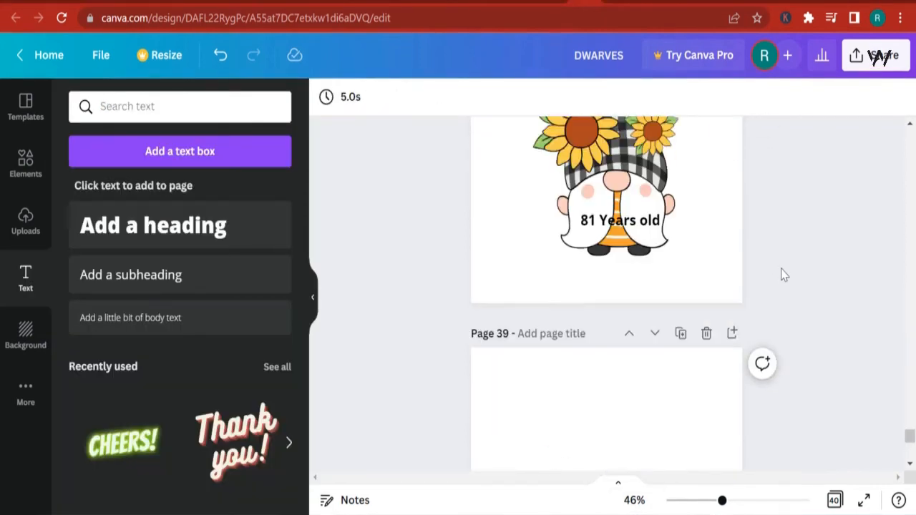
scroll(785, 275, "up", 10)
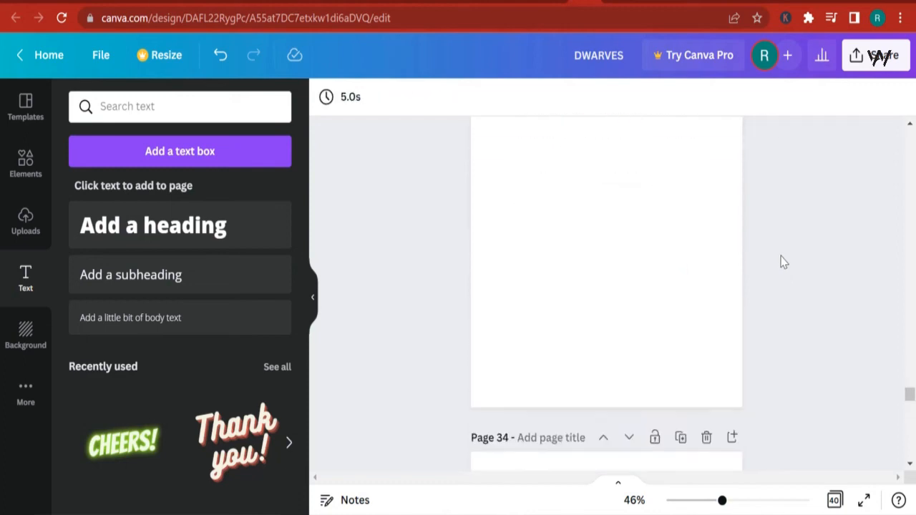
scroll(783, 262, "up", 5)
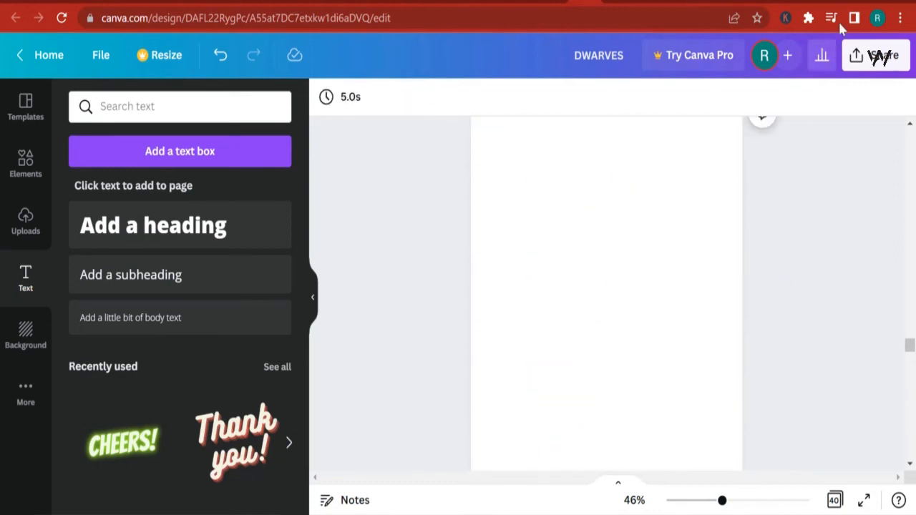
left_click(875, 56)
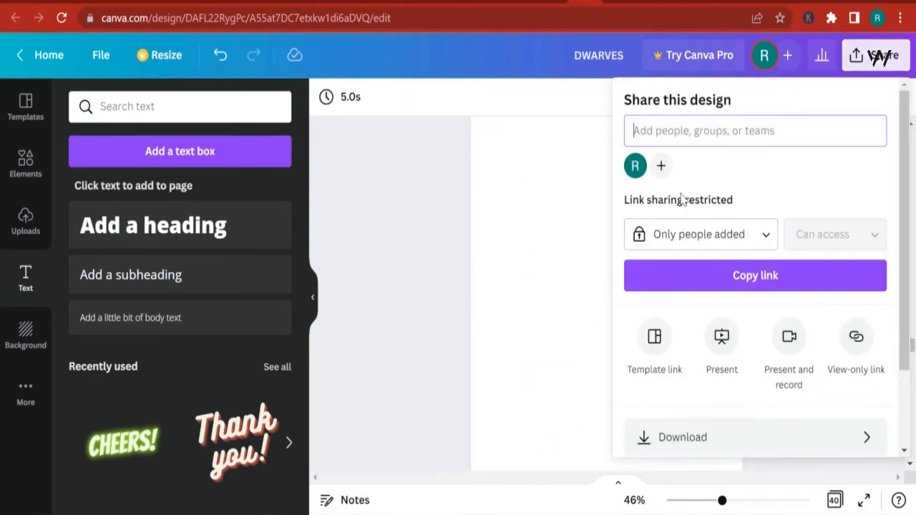
left_click(689, 448)
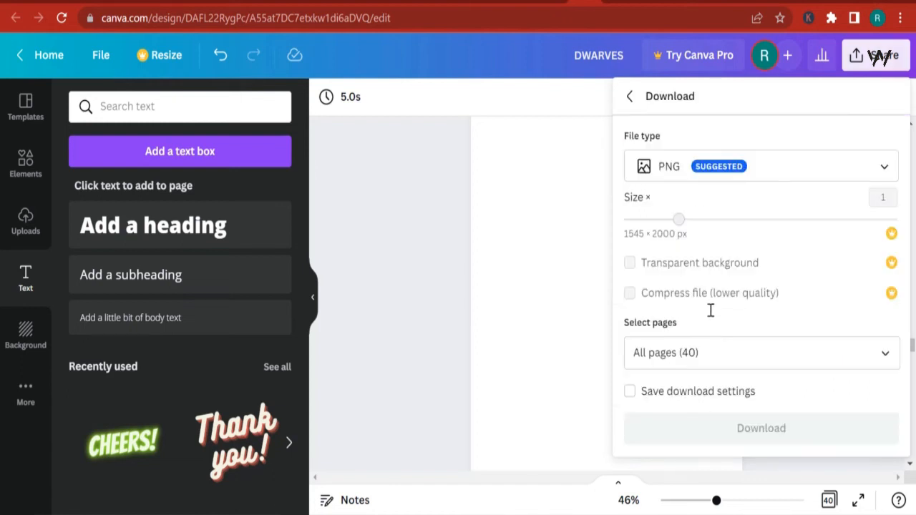
left_click(685, 172)
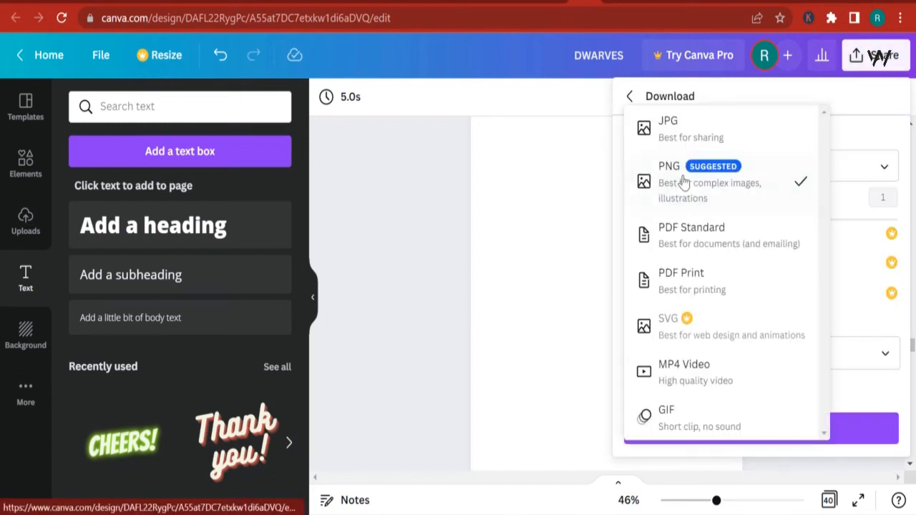
left_click(693, 286)
left_click(741, 372)
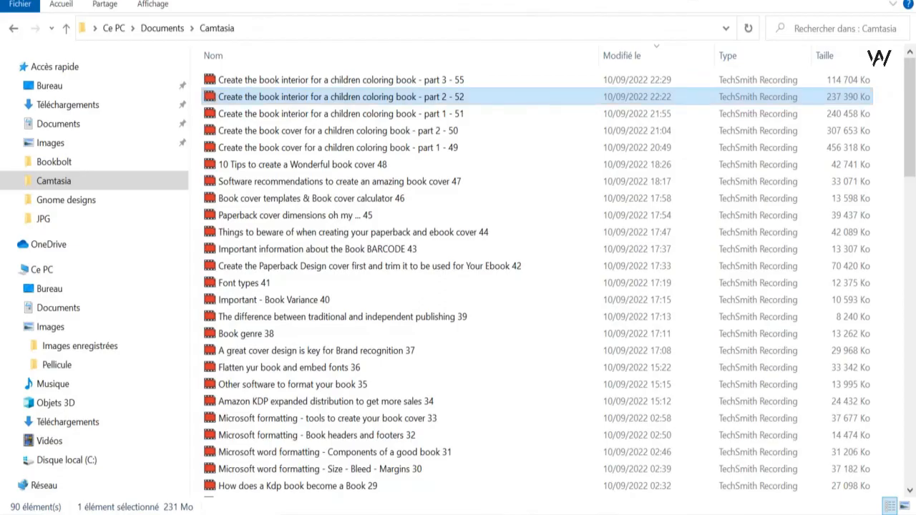
- Open the Downloads folder and rename the DWARVES (1) PDF as P
left_click(78, 106)
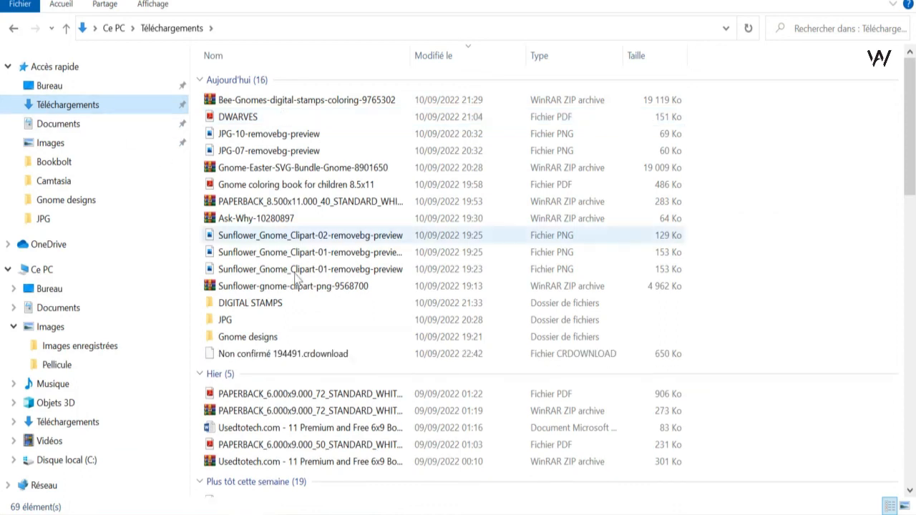
left_click(12, 28)
left_click(33, 30)
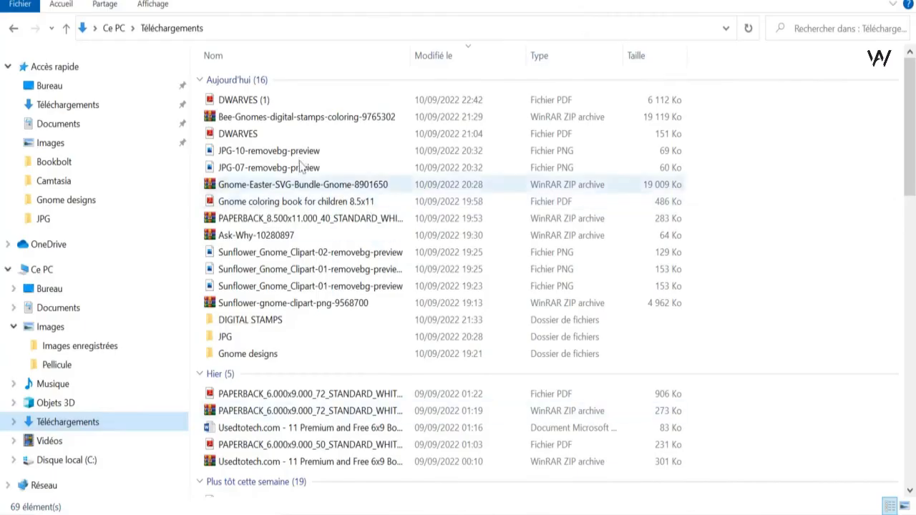
left_click(244, 99)
right_click(255, 104)
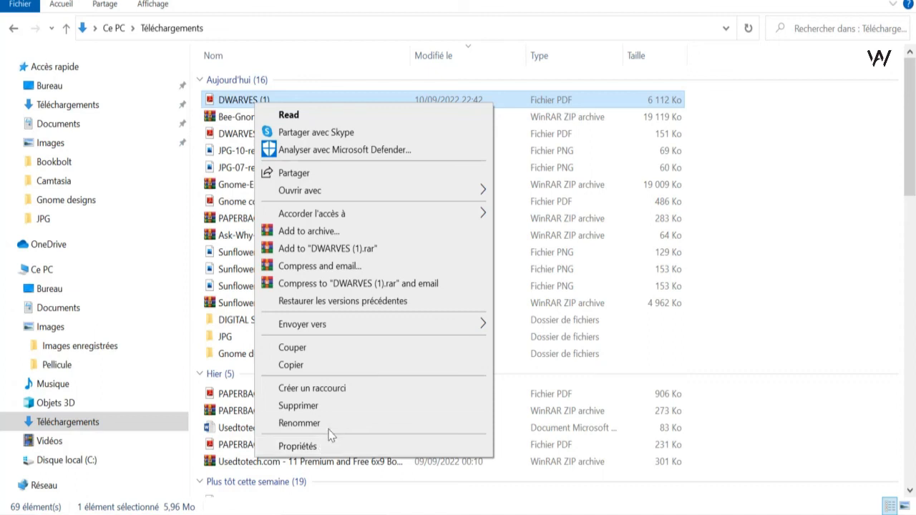
left_click(326, 425)
type("p")
key("Tab")
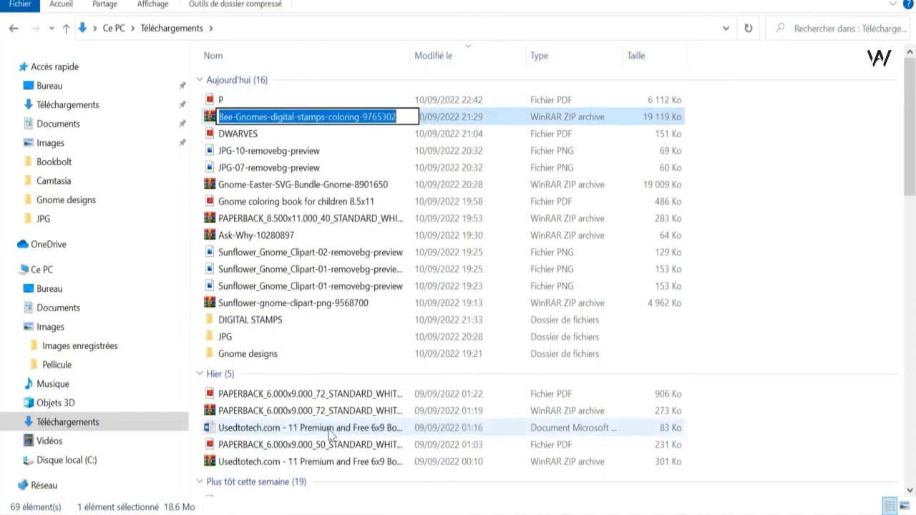
key("Escape")
- Rename the P file as "Dwarf coloring book paperback for video tutorial"
right_click(226, 106)
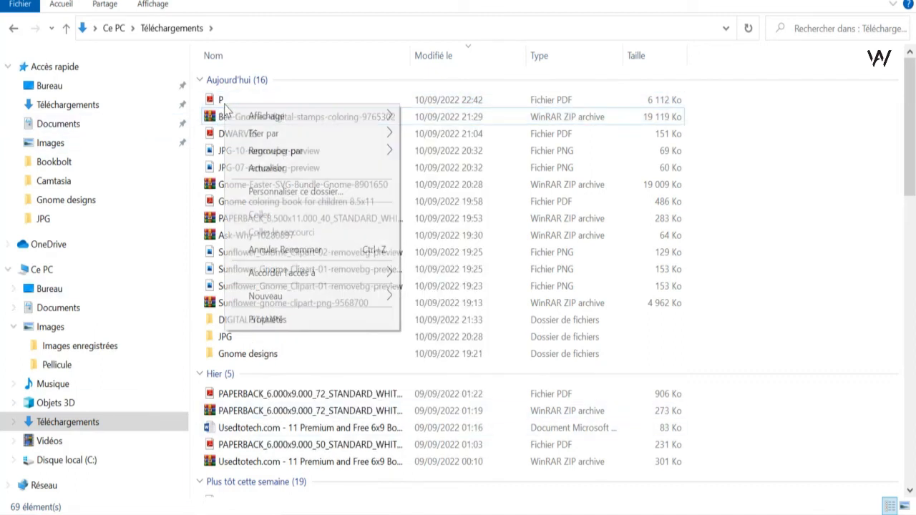
left_click(236, 101)
right_click(236, 101)
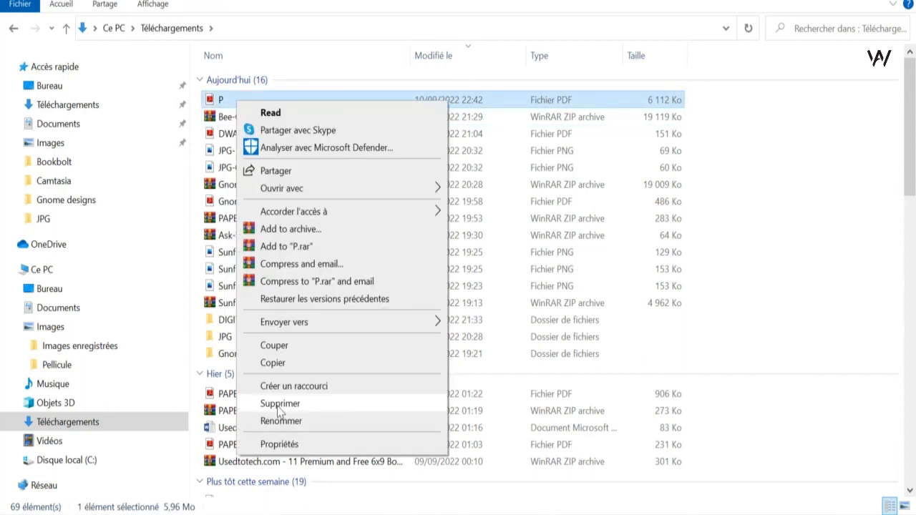
left_click(280, 419)
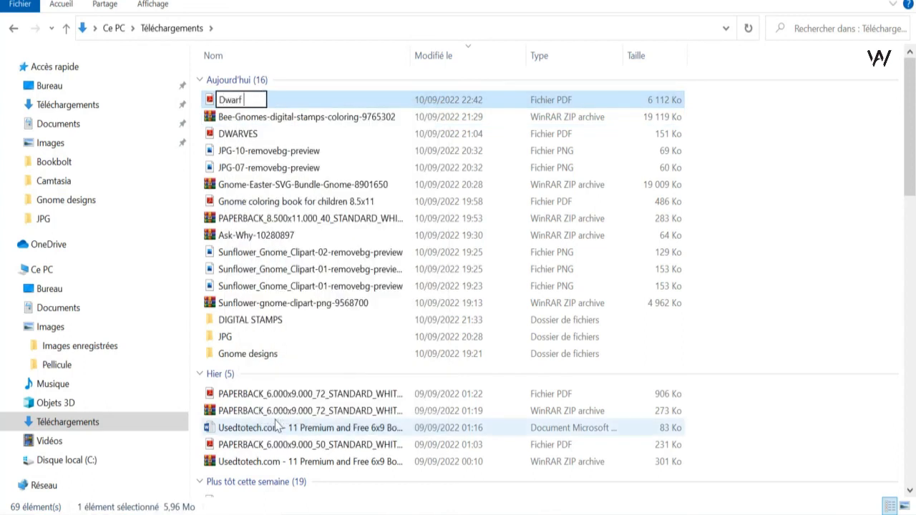
type("Dwarf coloring book")
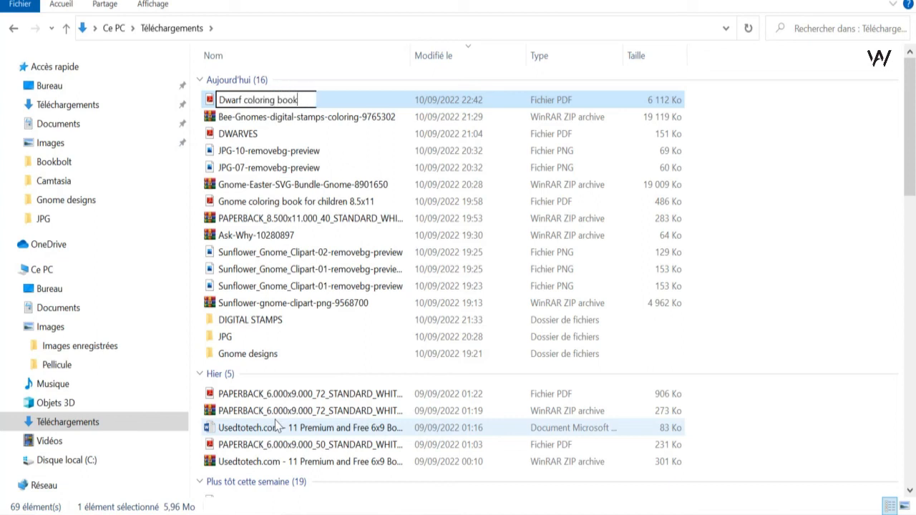
type(" paper")
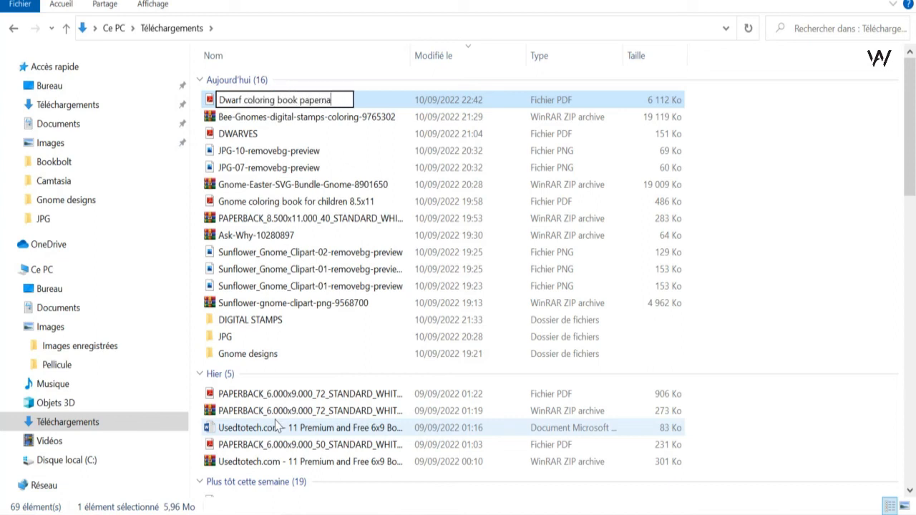
type("back for gffn")
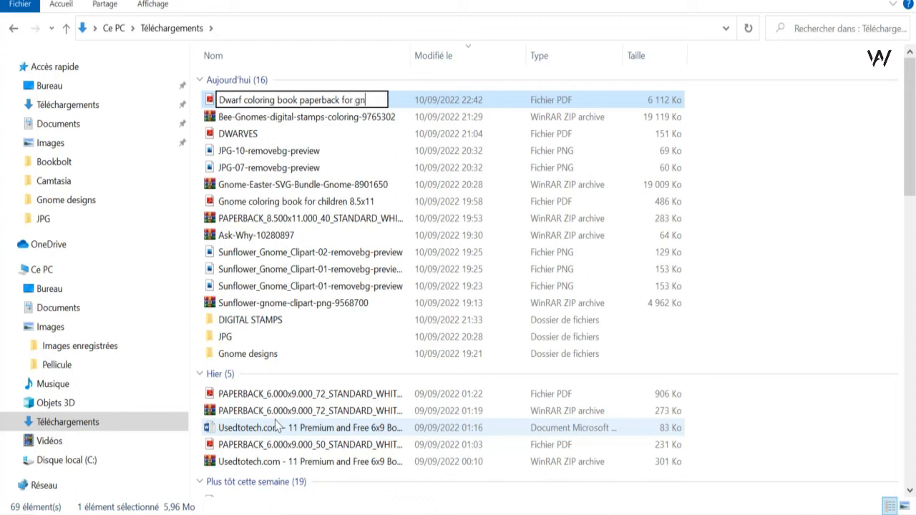
key("BackSpace")
key("BackSpace")
type("video tutorial")
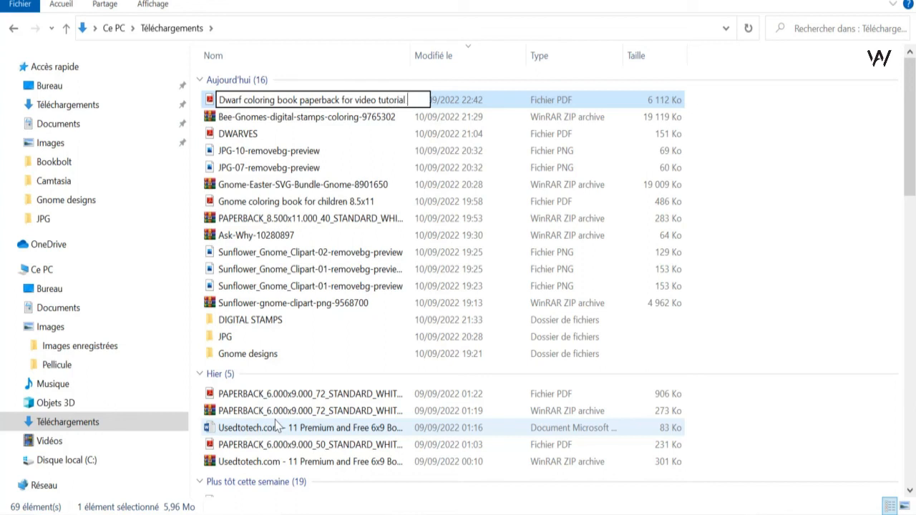
key("Return")
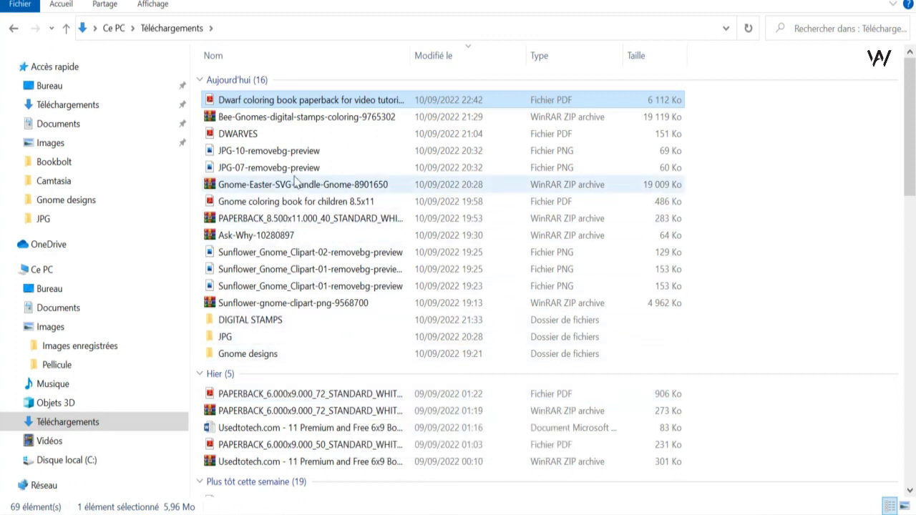
left_click(286, 135)
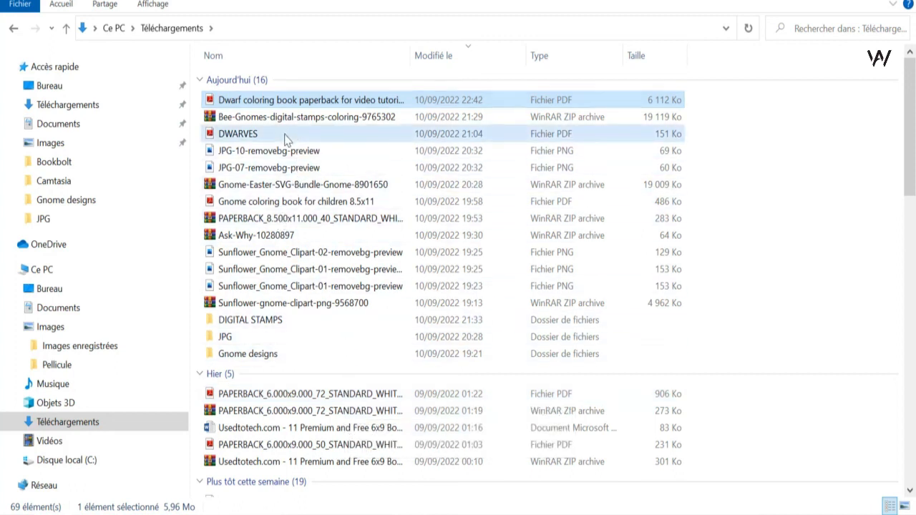
double_click(287, 136)
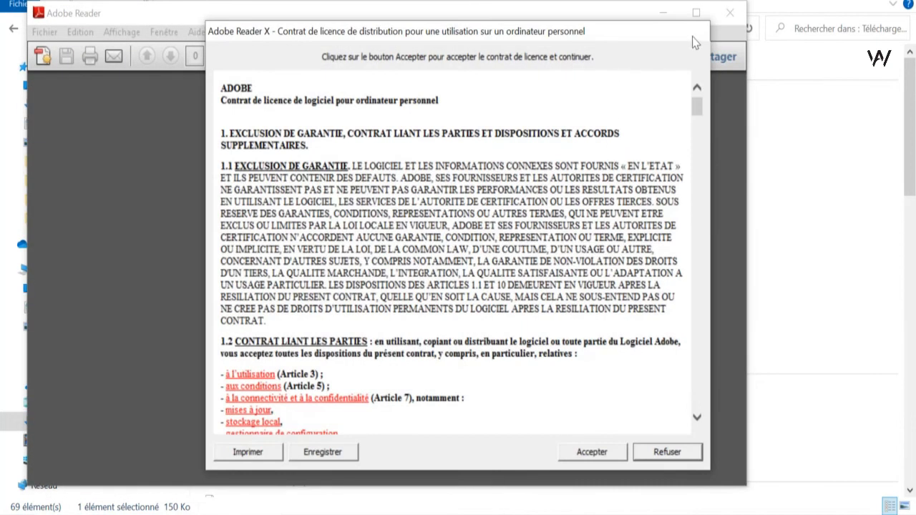
left_click(683, 457)
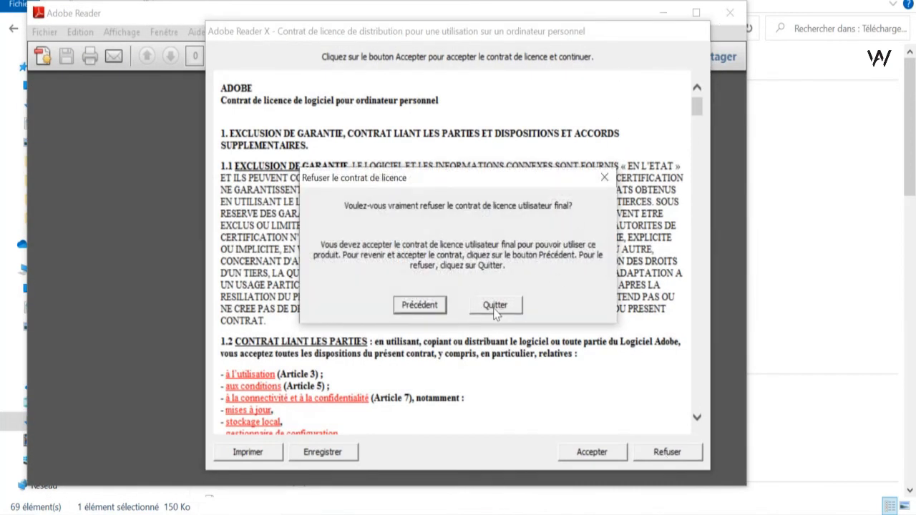
left_click(495, 306)
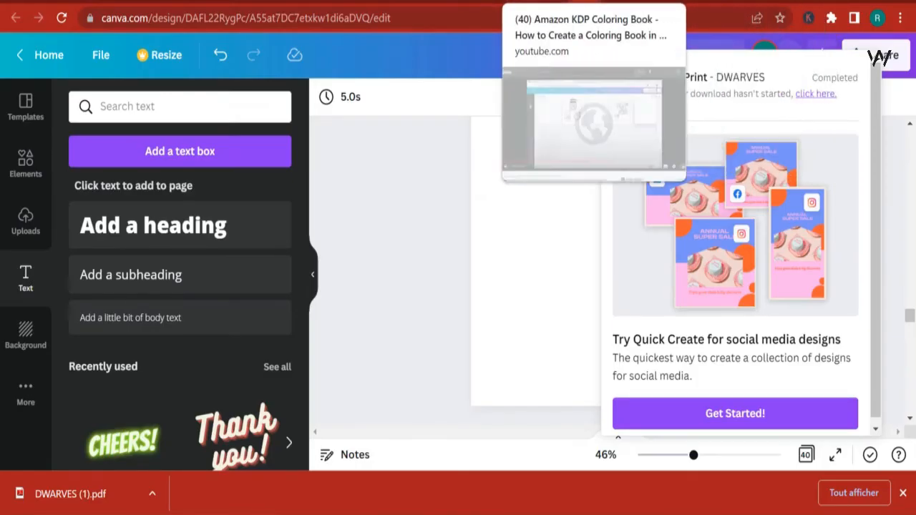
- Switch among the open browser tabs and zoom into the Gnome coloring book cover PDF
left_click(473, 3)
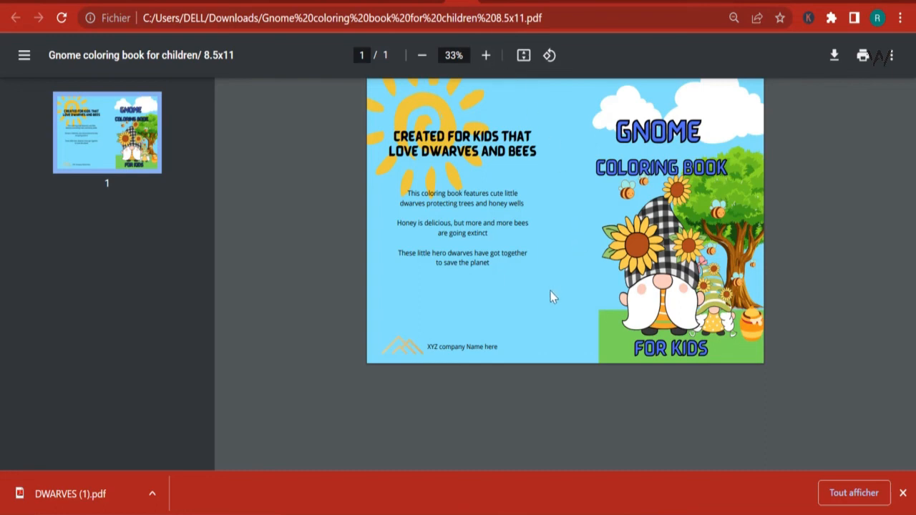
left_click(431, 2)
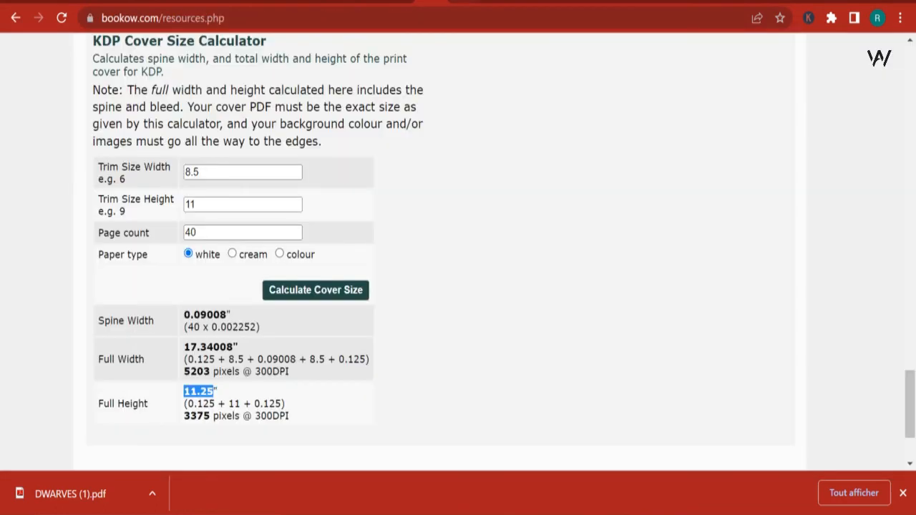
key("ctrl+Tab")
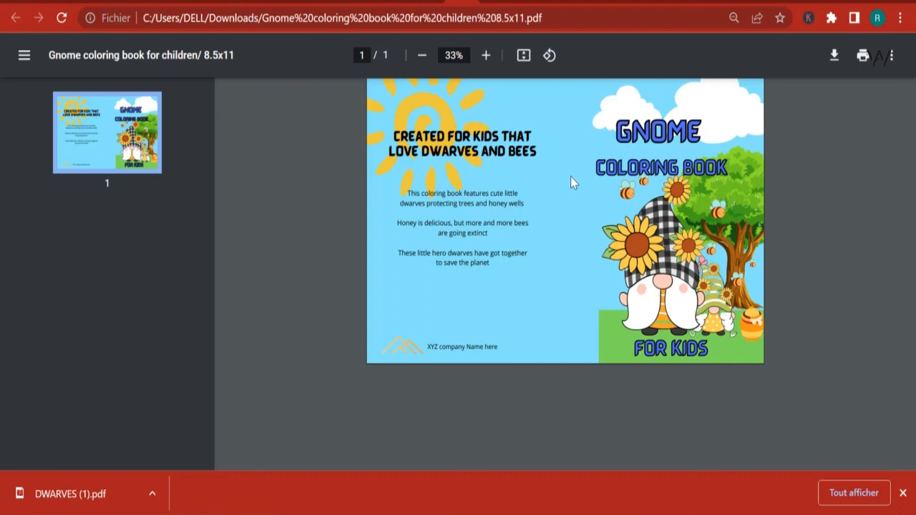
left_click(486, 56)
left_click(486, 56)
left_click(486, 56)
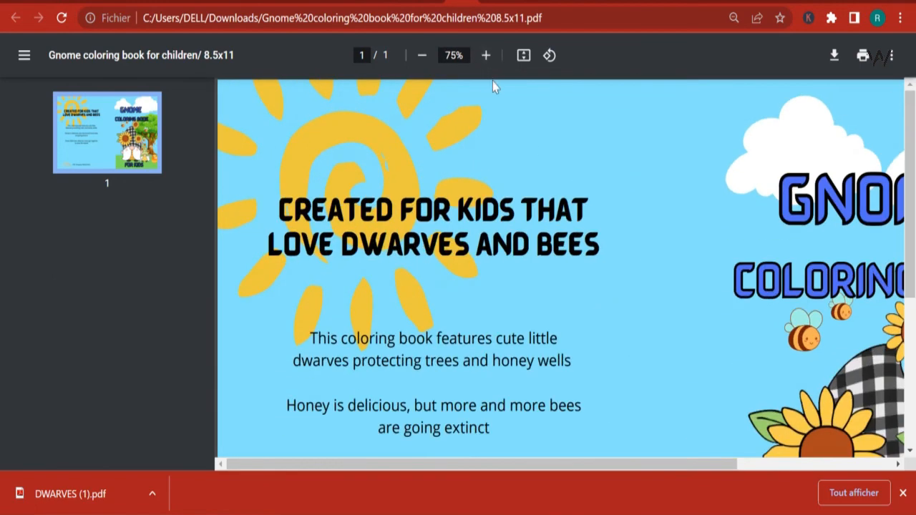
scroll(566, 247, "down", 2)
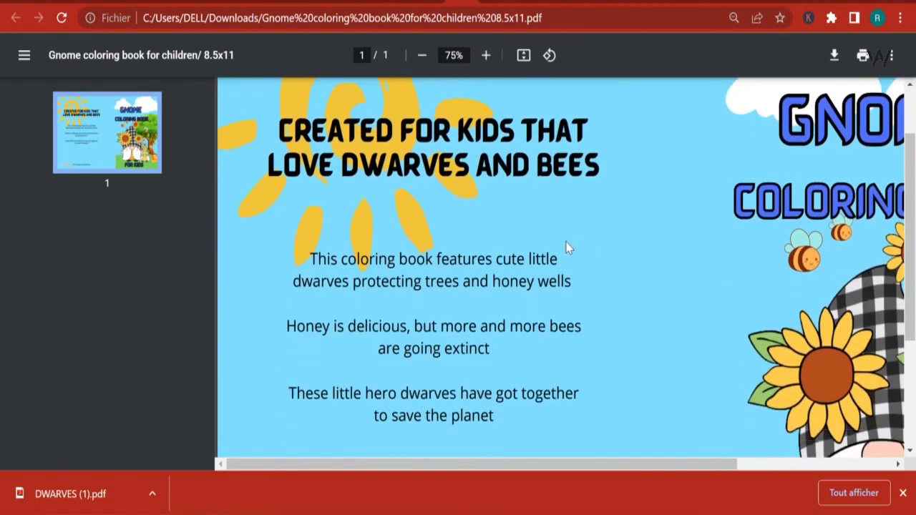
- Save a copy of the Gnome coloring book cover PDF in Downloads as "Paperback cover for sample video 1"
right_click(503, 248)
left_click(522, 322)
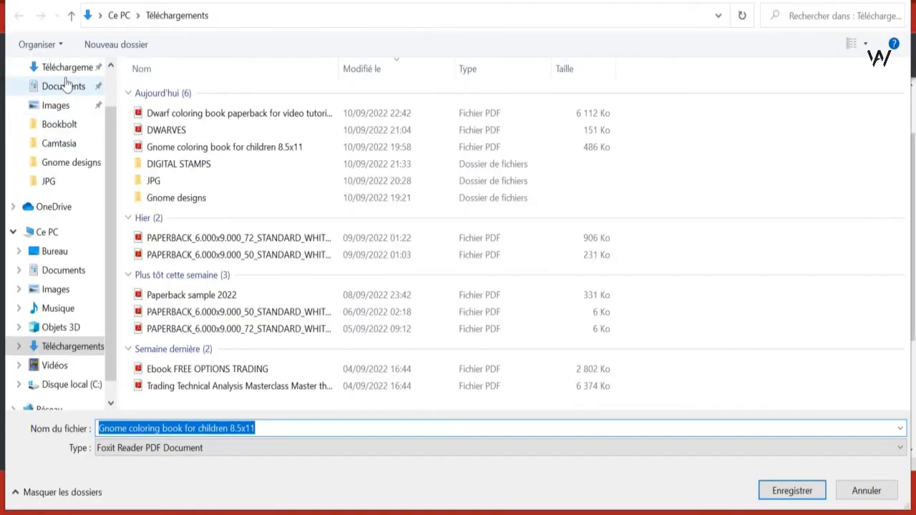
left_click(57, 66)
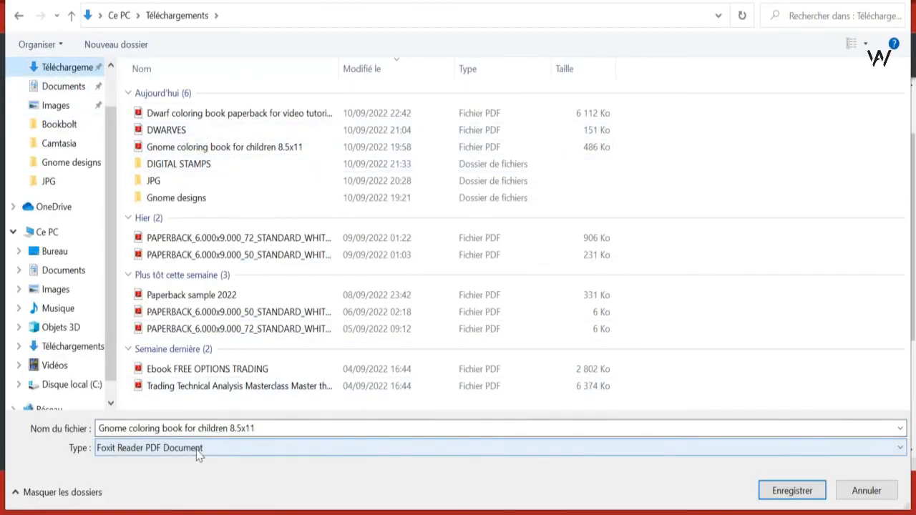
left_click(193, 430)
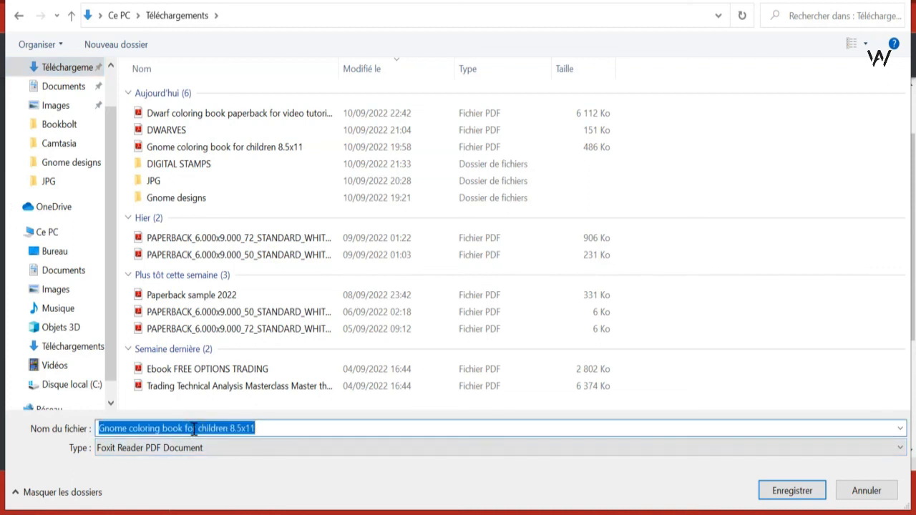
type("Paperba")
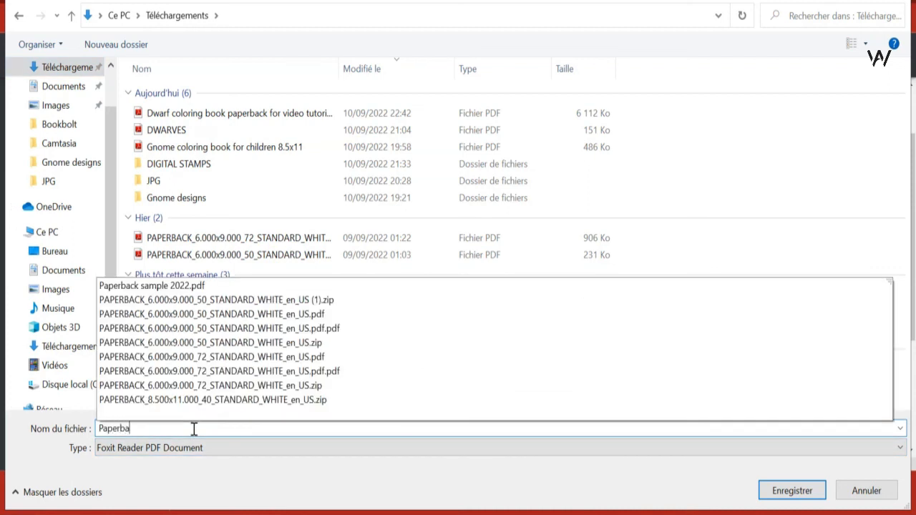
type("ck vo")
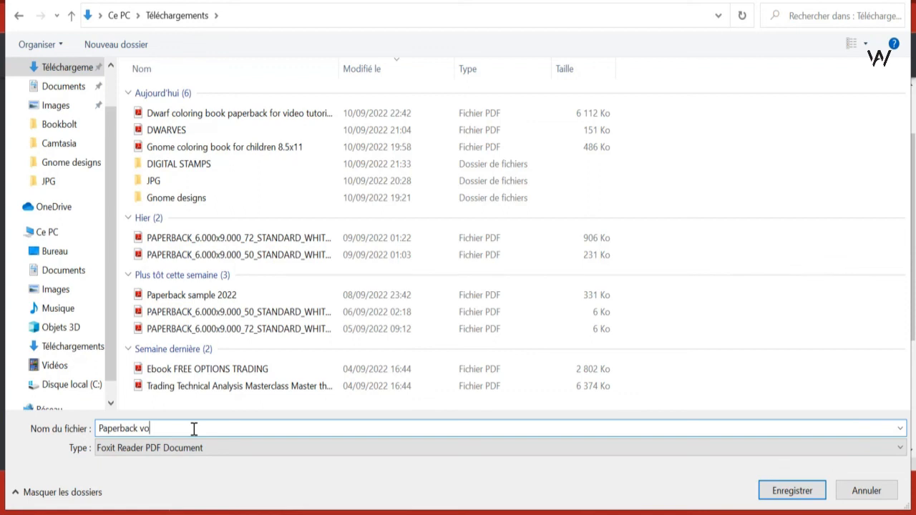
key("BackSpace")
key("BackSpace")
type("cover for sample video")
key("Return")
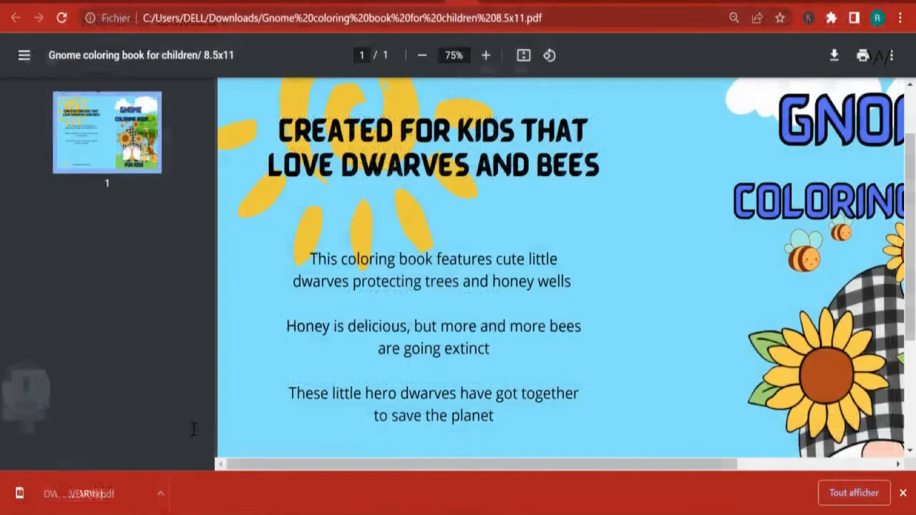
- Save a copy of the DWARVES cover PDF in Downloads as "Paperback cover for sample video 2"
left_click(705, 1)
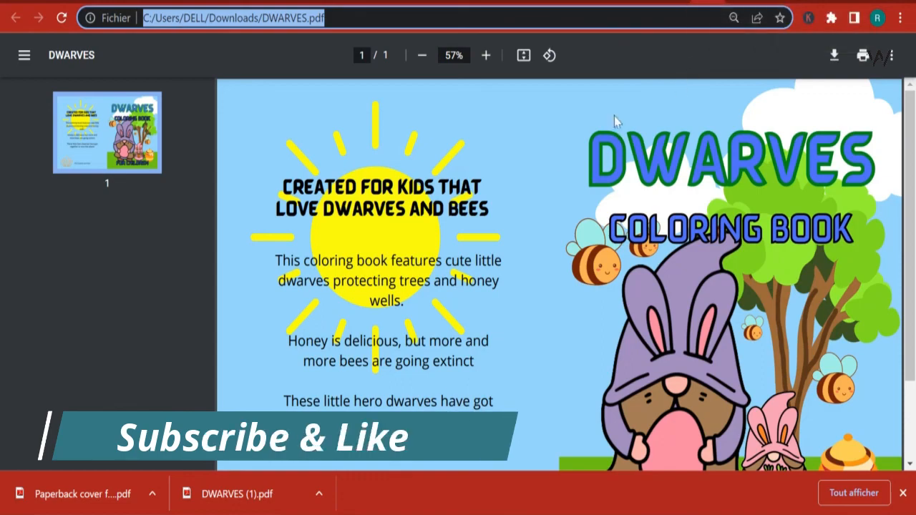
right_click(448, 193)
left_click(491, 272)
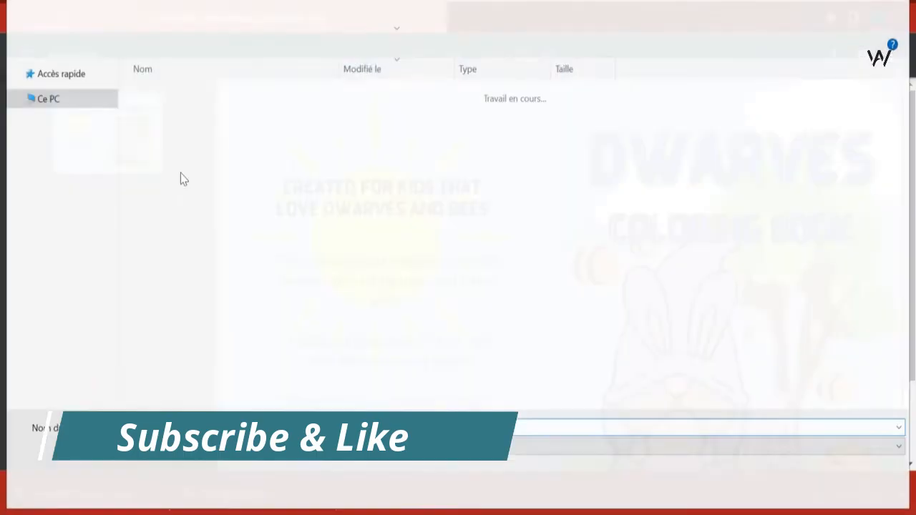
left_click(218, 116)
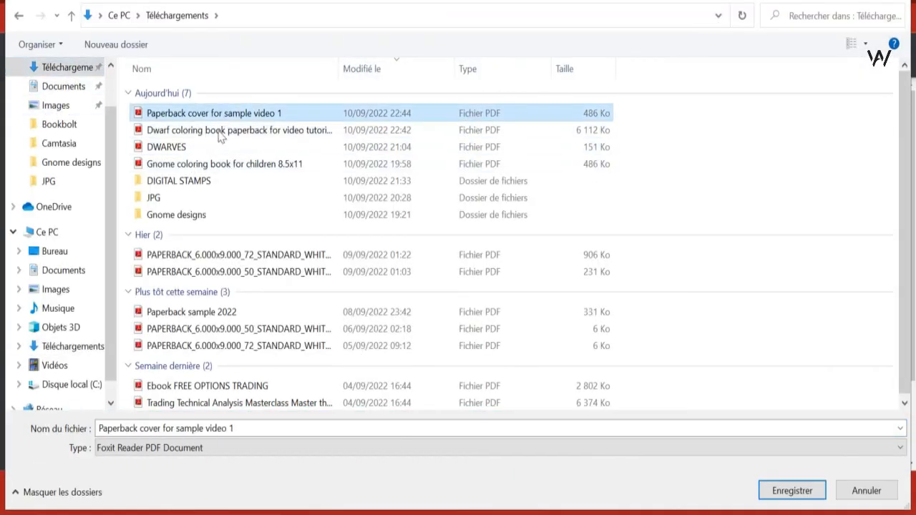
left_click(255, 428)
left_click(255, 428)
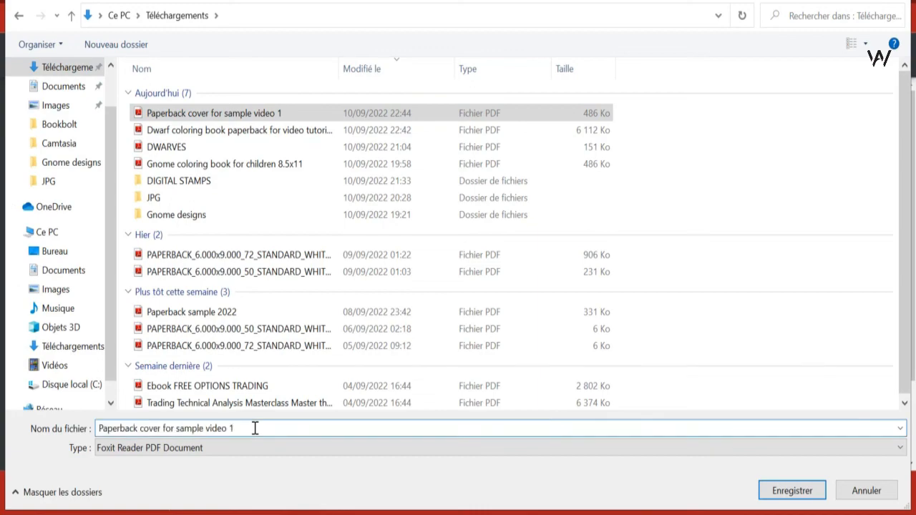
key("BackSpace")
type("2")
key("Return")
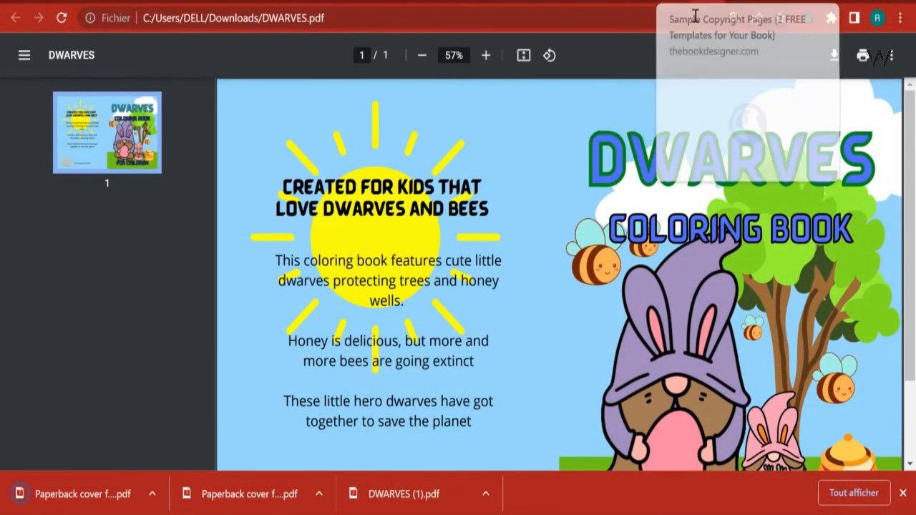
- Try to open the DWARVES (1).pdf download from the browser's downloads bar
left_click(404, 504)
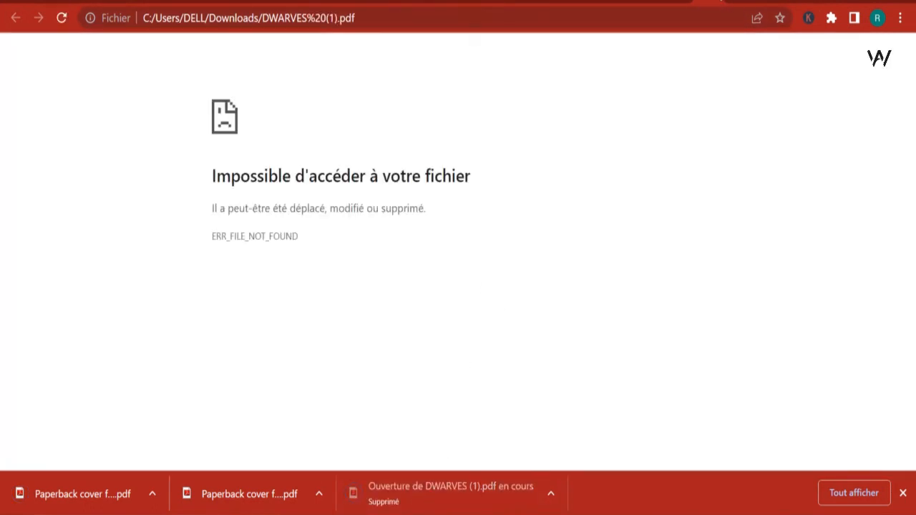
left_click(719, 2)
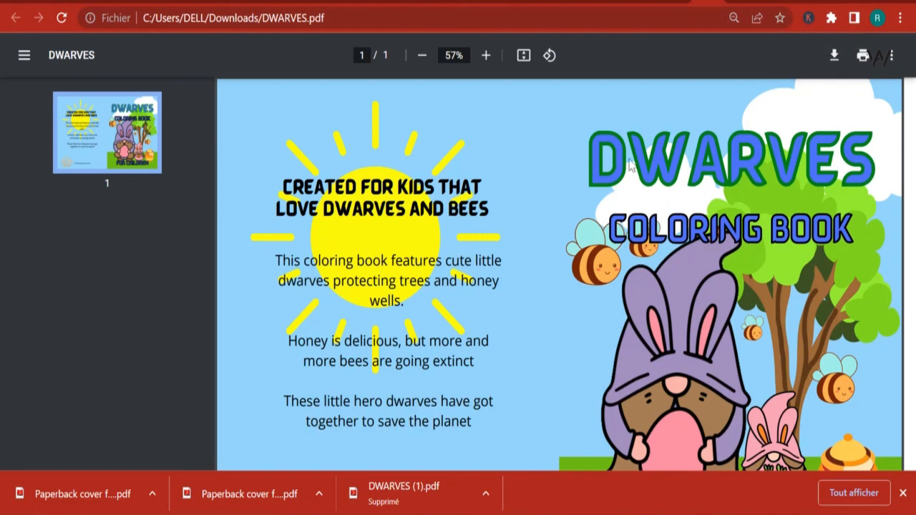
mouse_move(406, 514)
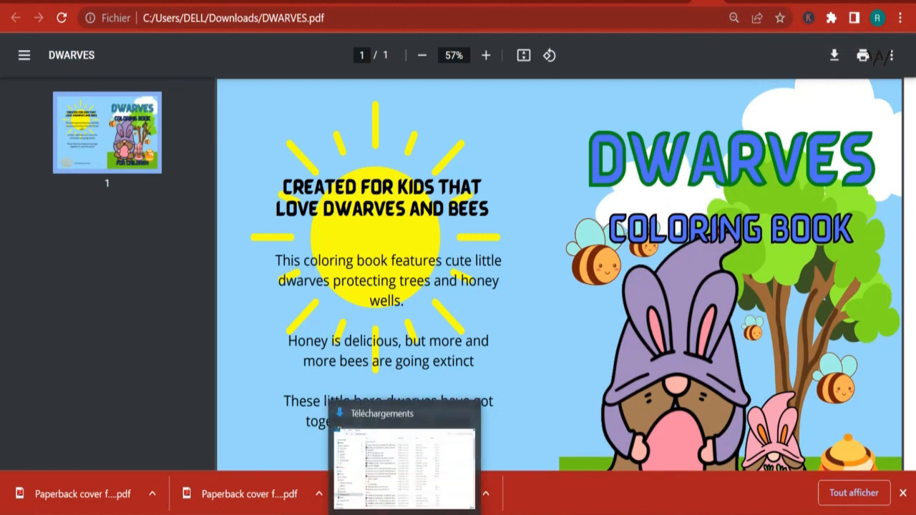
- Open the Downloads folder in File Explorer and decline the Adobe Reader licence agreement that appears
left_click(395, 476)
left_click(300, 102)
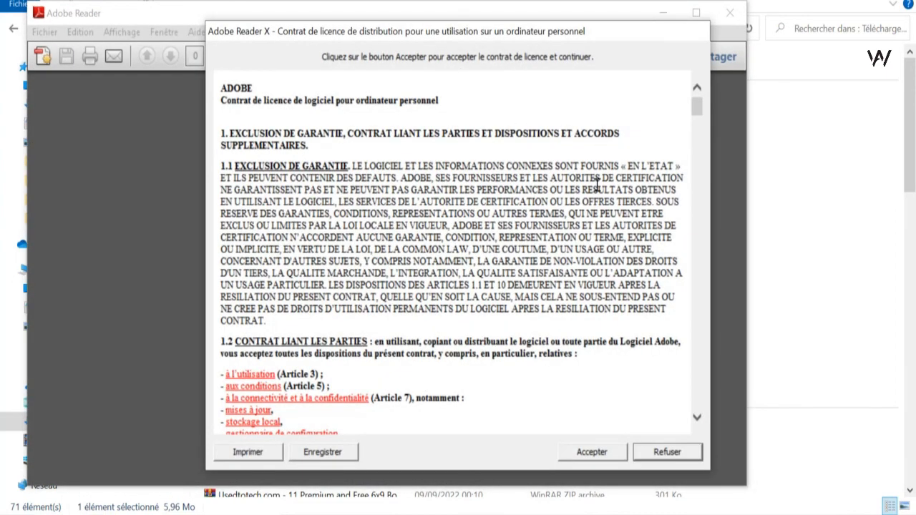
left_click(668, 452)
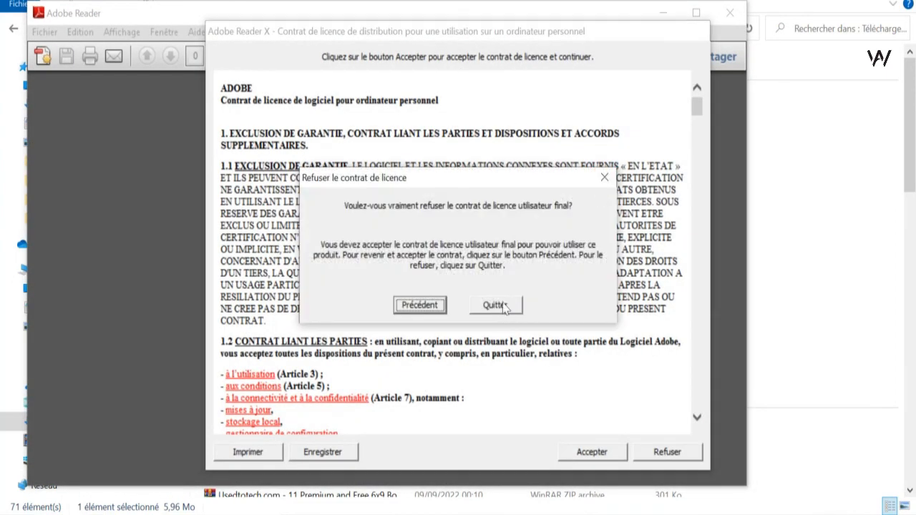
left_click(605, 177)
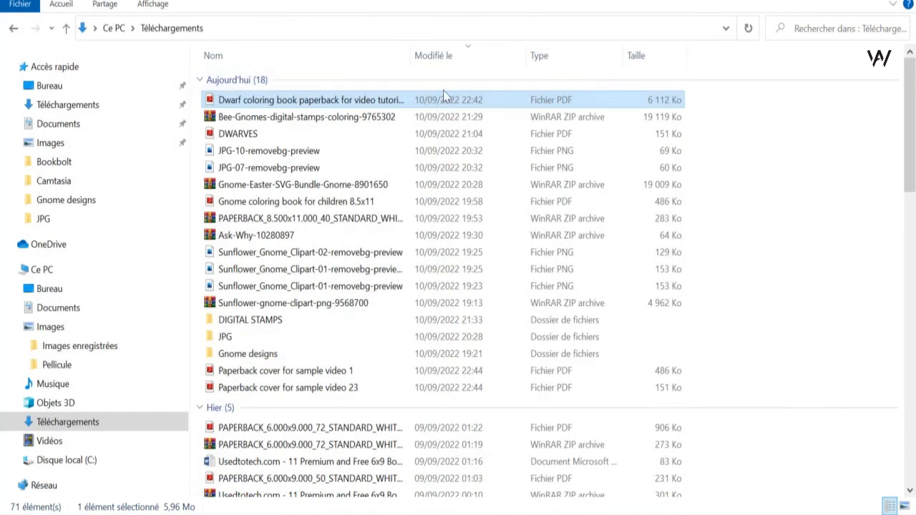
- Open the Dwarf coloring book paperback PDF in the PDF reader and set its zoom to 100%
double_click(445, 100)
scroll(469, 150, "down", 4)
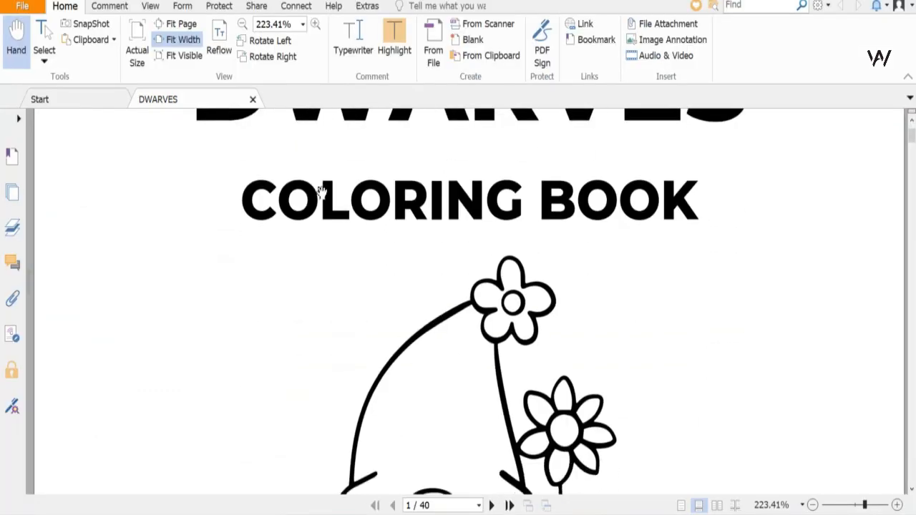
scroll(312, 176, "up", 3)
scroll(313, 175, "up", 2)
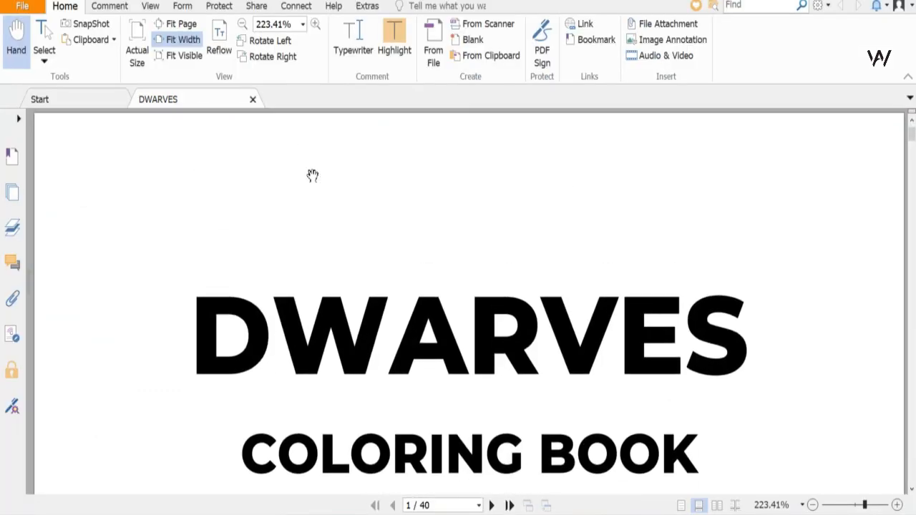
left_click(274, 23)
type("10")
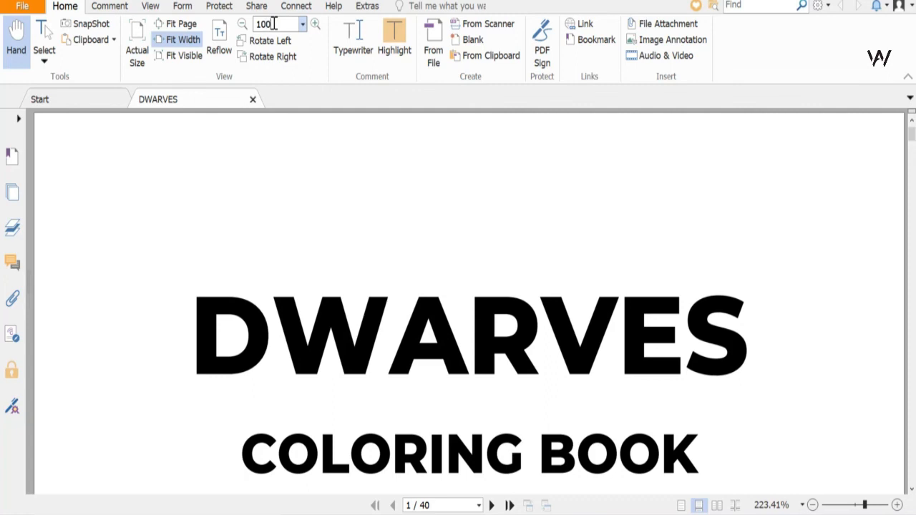
type("0")
key("Return")
- Scroll through the pages of the DWARVES coloring book interior PDF
scroll(294, 129, "down", 3)
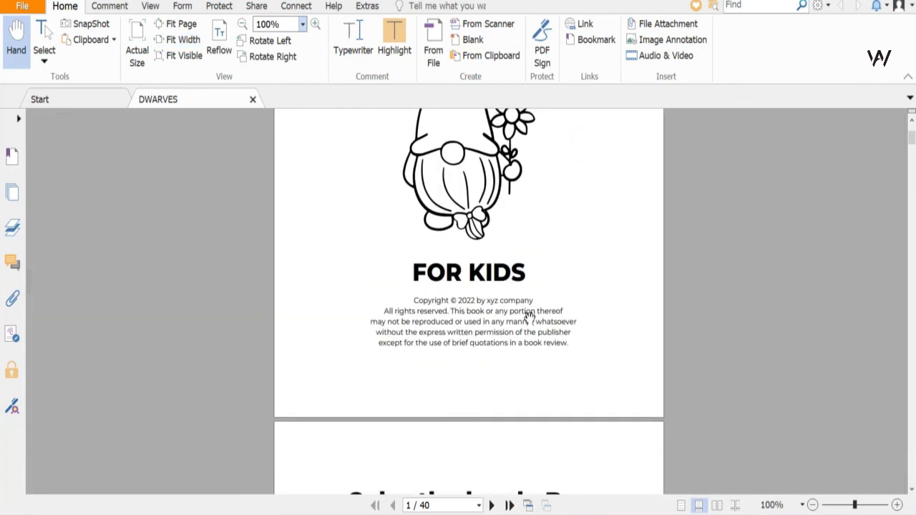
scroll(507, 310, "up", 3)
scroll(507, 308, "down", 8)
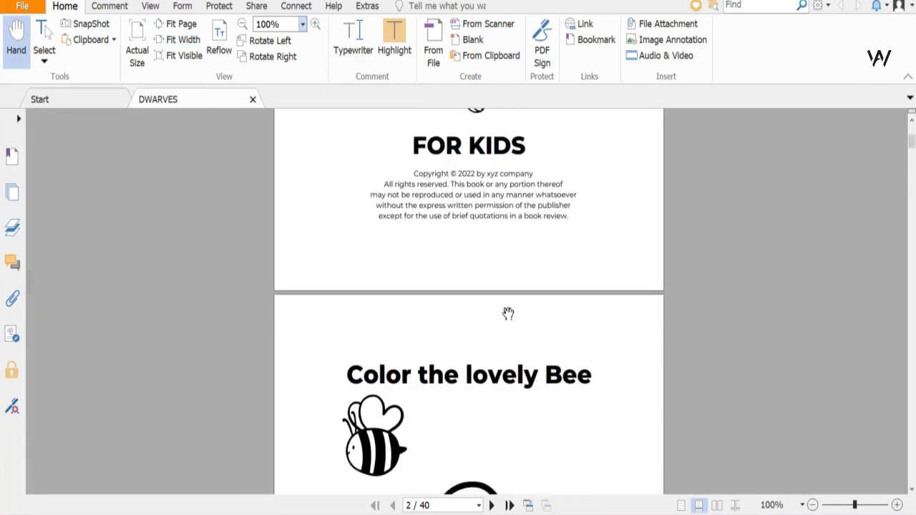
scroll(513, 315, "up", 8)
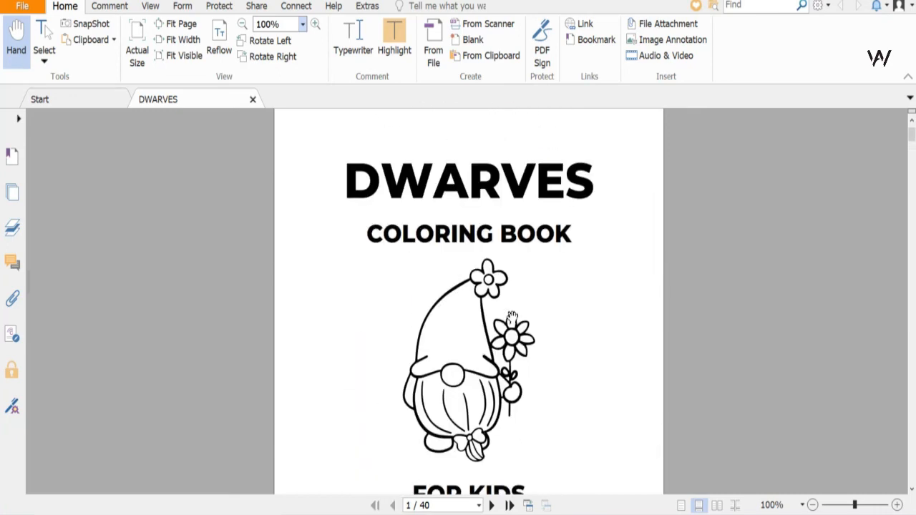
scroll(515, 322, "down", 9)
scroll(517, 335, "down", 18)
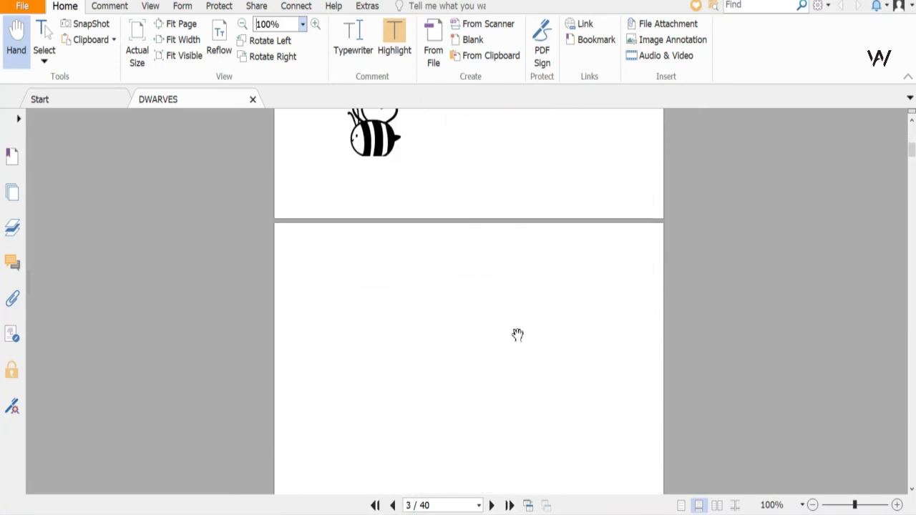
scroll(519, 348, "down", 10)
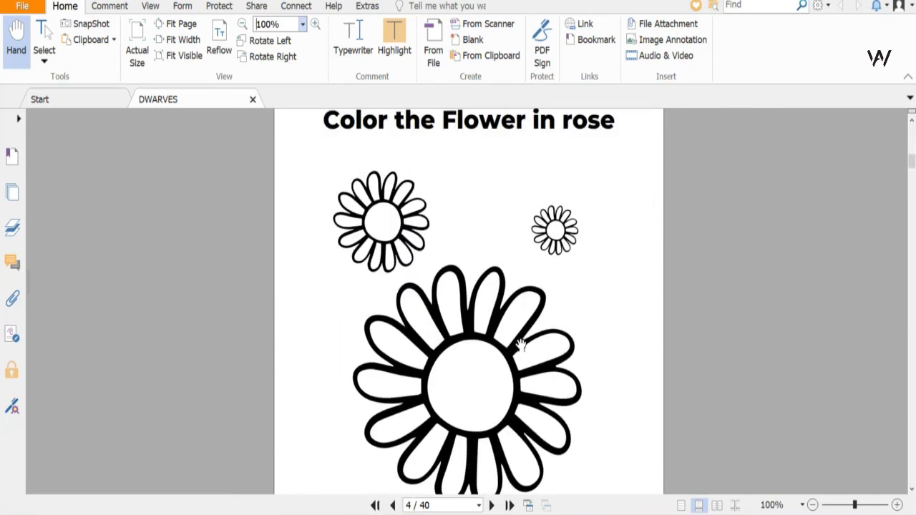
scroll(519, 337, "down", 8)
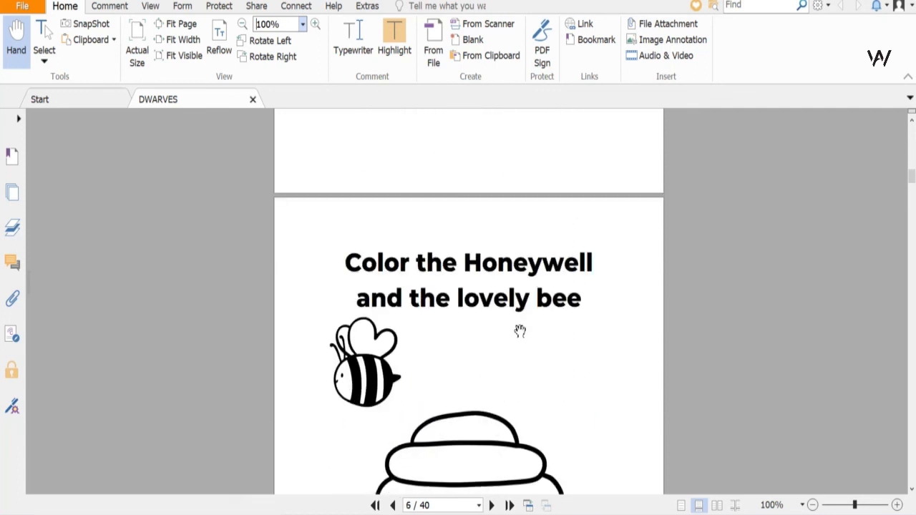
scroll(522, 331, "down", 15)
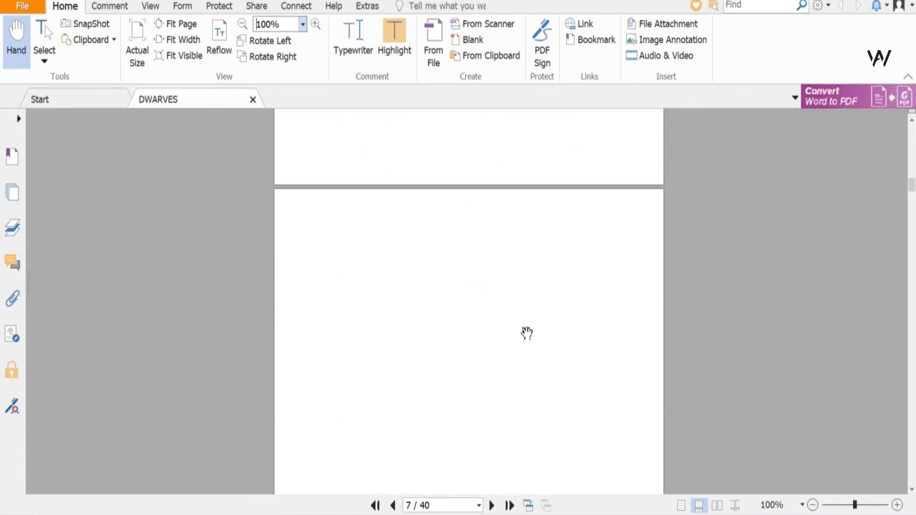